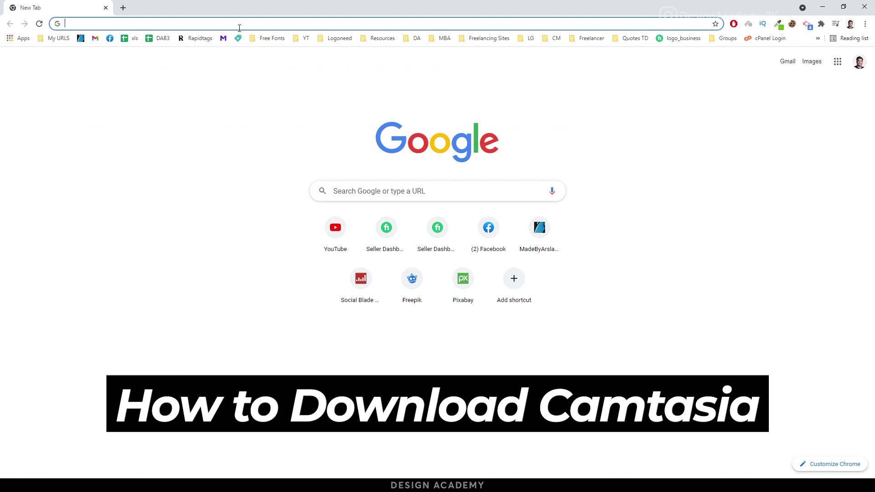
Search the web for camtasia, open TechSmith's Camtasia product page and look it over
type("camtasia")
key("Return")
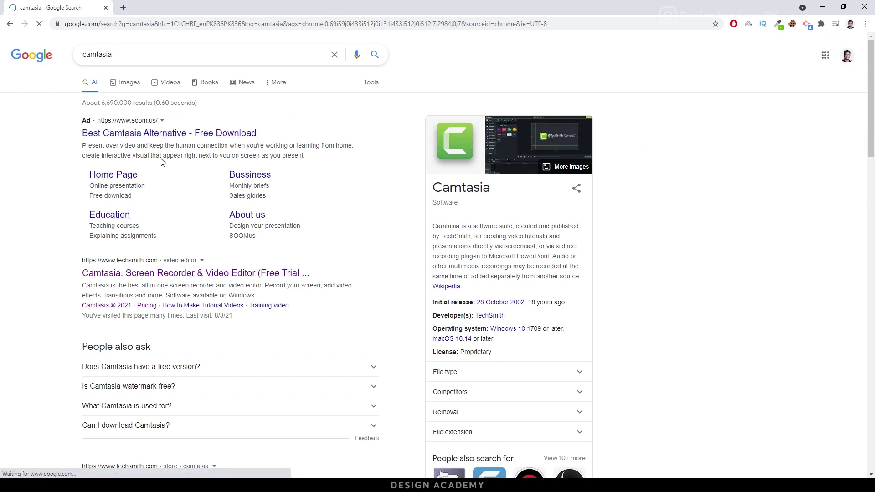
left_click(191, 273)
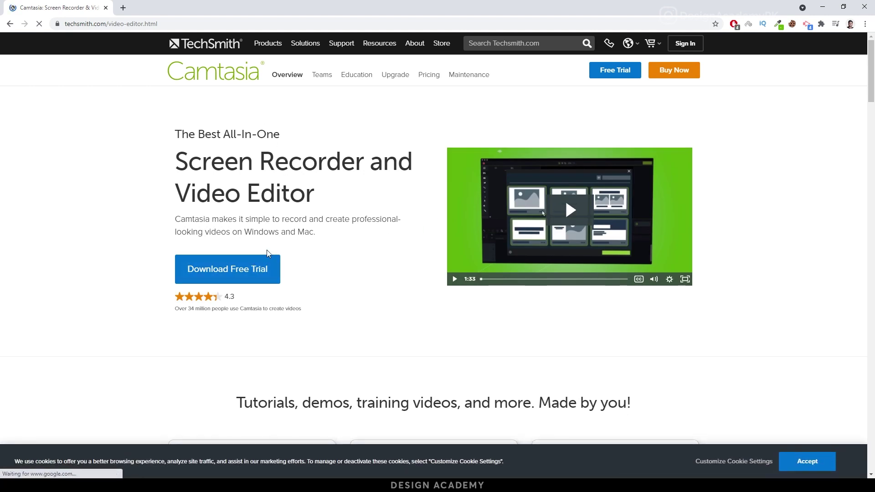
scroll(279, 227, "down", 8)
scroll(302, 157, "up", 10)
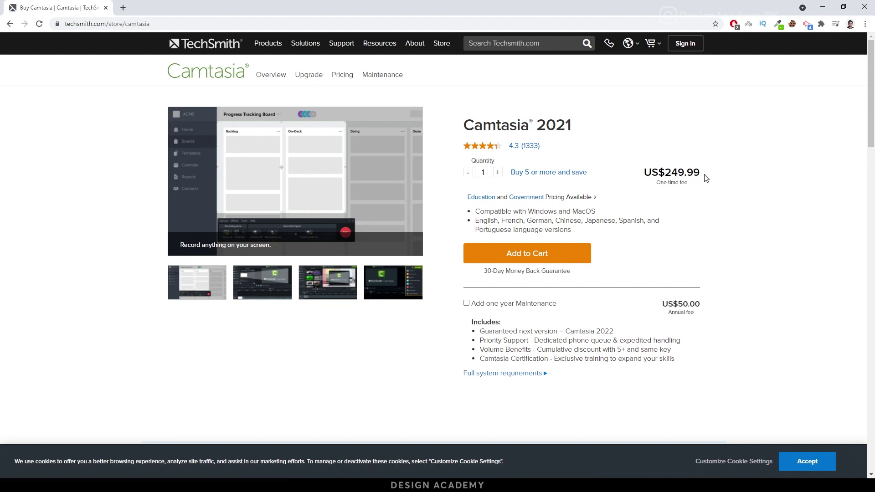
Examine the one-time price and purchase details for Camtasia 2021 on the TechSmith store page
left_click_drag(702, 173, 647, 173)
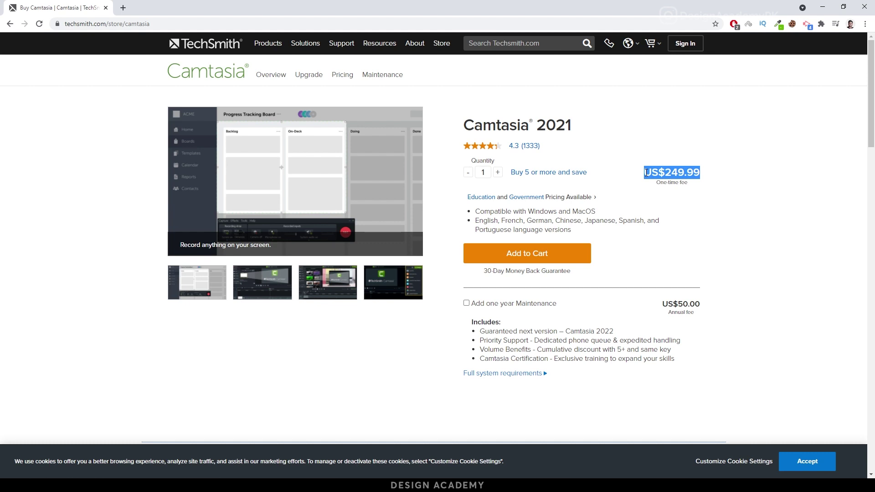
scroll(618, 168, "down", 1)
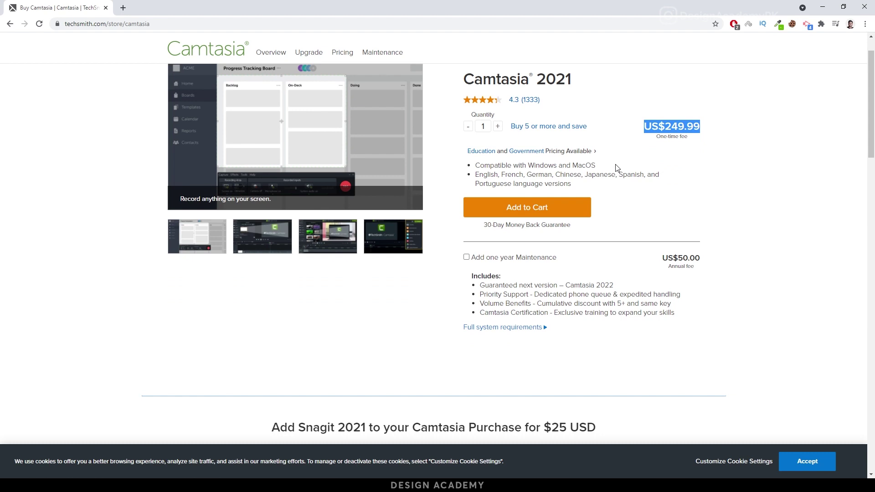
scroll(618, 167, "down", 4)
scroll(618, 168, "up", 4)
scroll(618, 168, "up", 2)
Open the Education pricing for Camtasia 2021 and review its price, Snagit offer and customer ratings
left_click(485, 200)
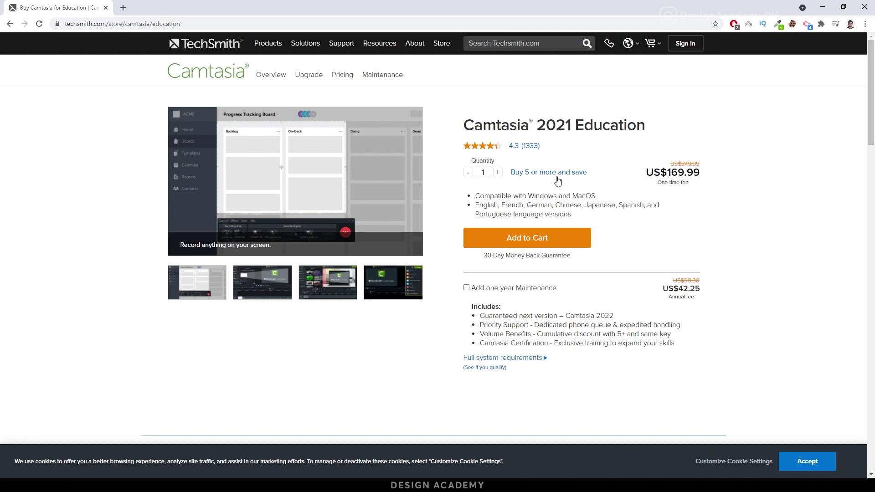
scroll(629, 183, "down", 4)
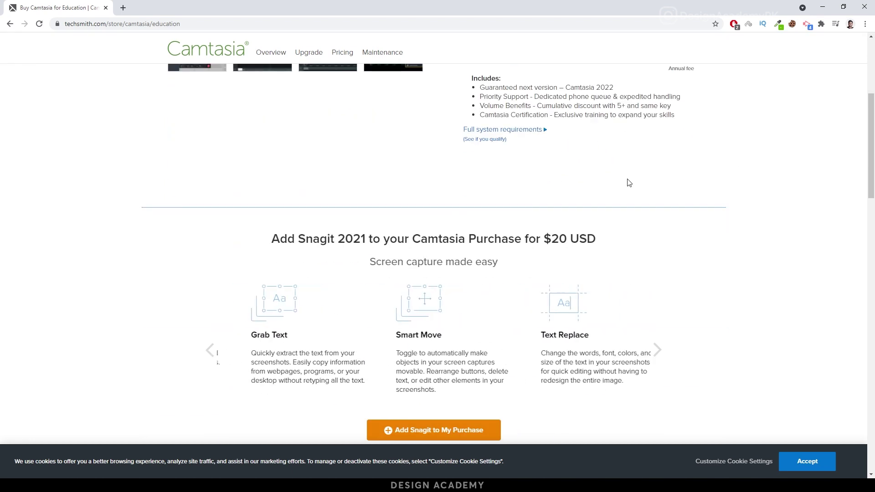
scroll(629, 183, "down", 8)
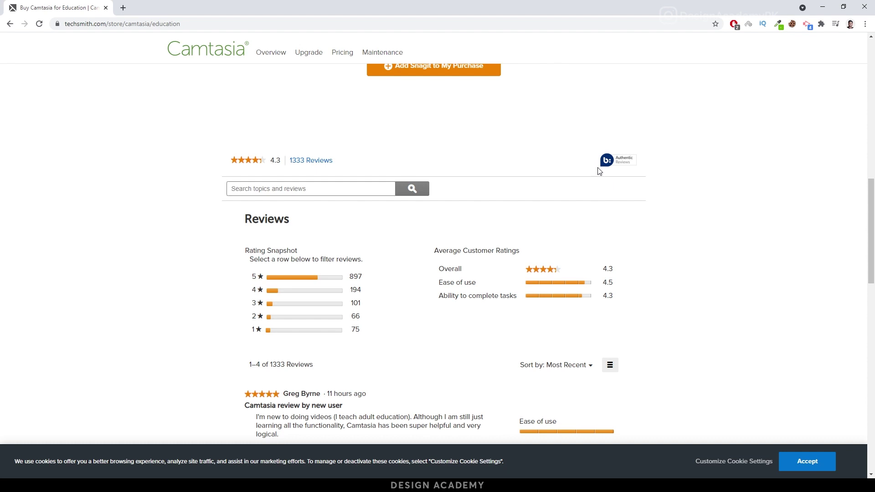
scroll(599, 171, "up", 12)
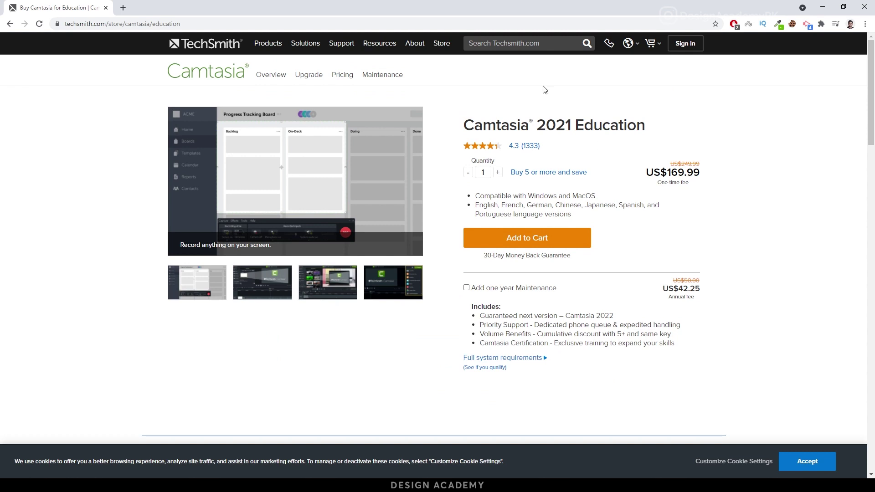
left_click(123, 7)
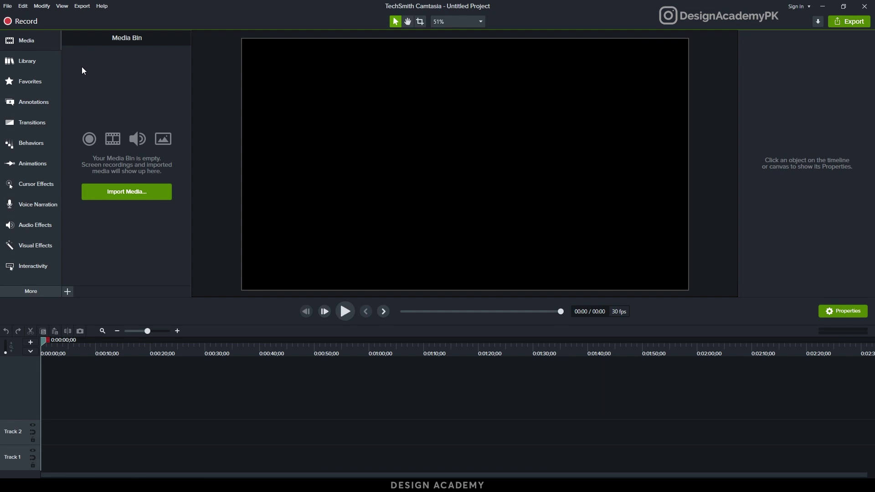
left_click(22, 6)
left_click(102, 6)
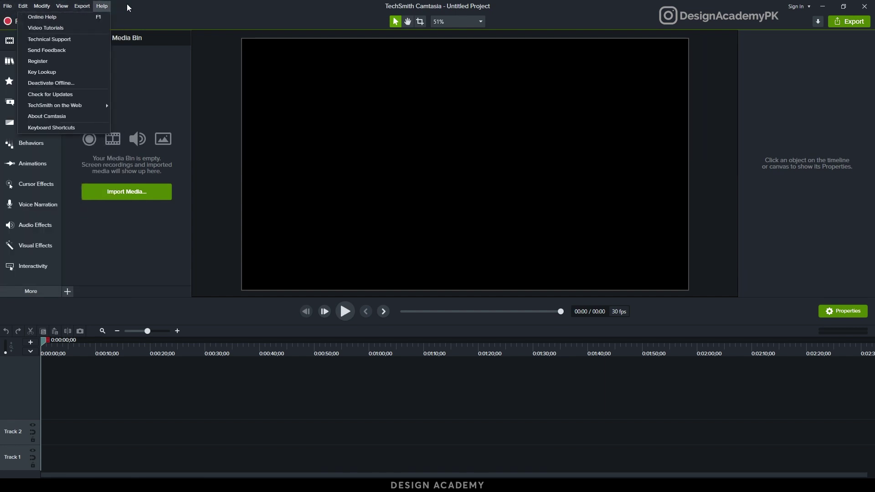
left_click(140, 4)
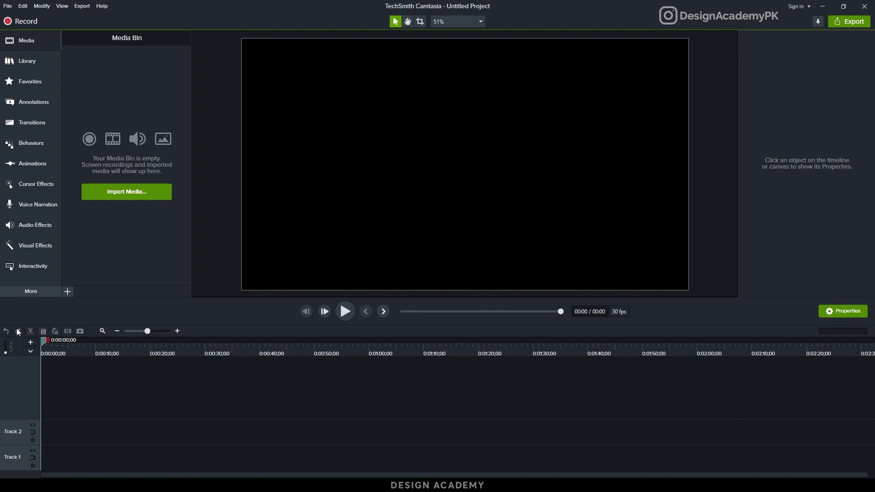
left_click(26, 9)
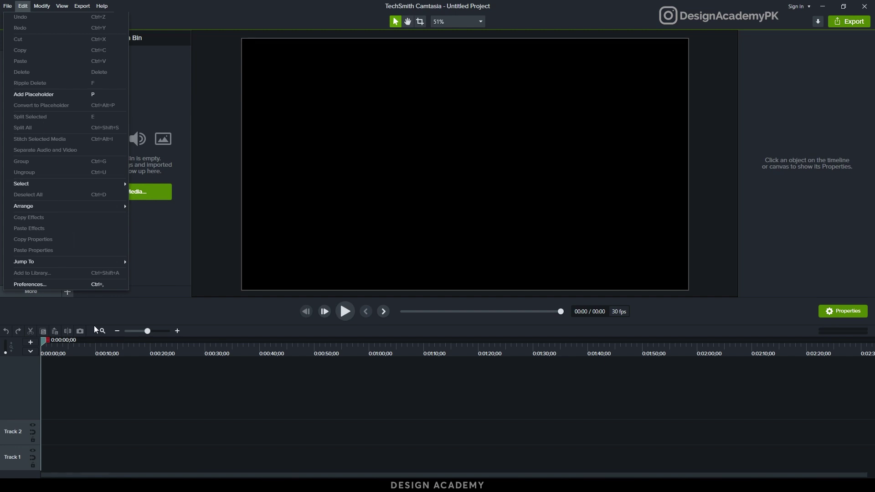
left_click(88, 374)
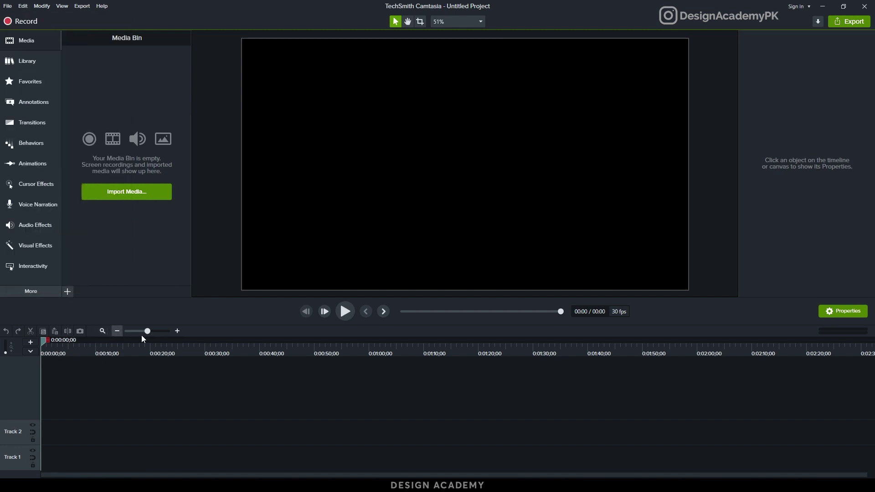
Zoom the empty timeline out a little and pan the canvas slightly, ending with the selection tool active
mouse_move(146, 331)
left_mouse_down()
mouse_move(133, 333)
mouse_move(165, 332)
mouse_move(136, 333)
mouse_move(144, 333)
left_mouse_up()
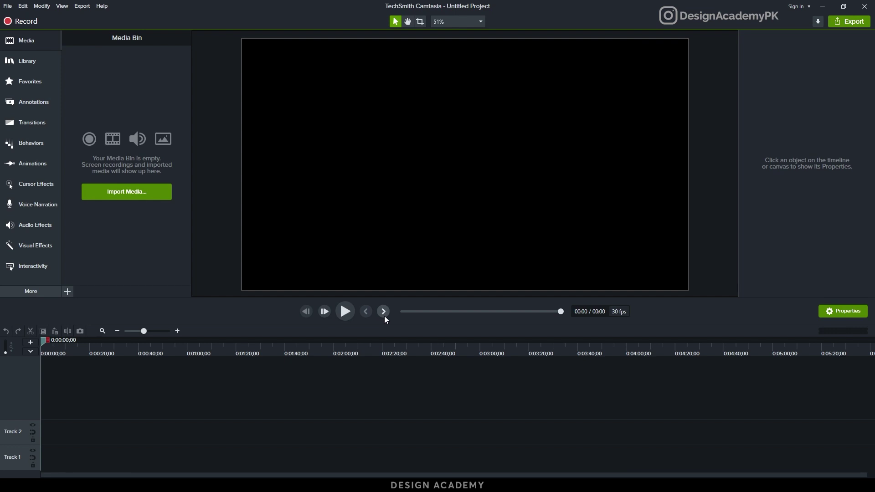
left_click(408, 21)
mouse_move(422, 170)
left_mouse_down()
mouse_move(461, 127)
mouse_move(418, 163)
left_mouse_up()
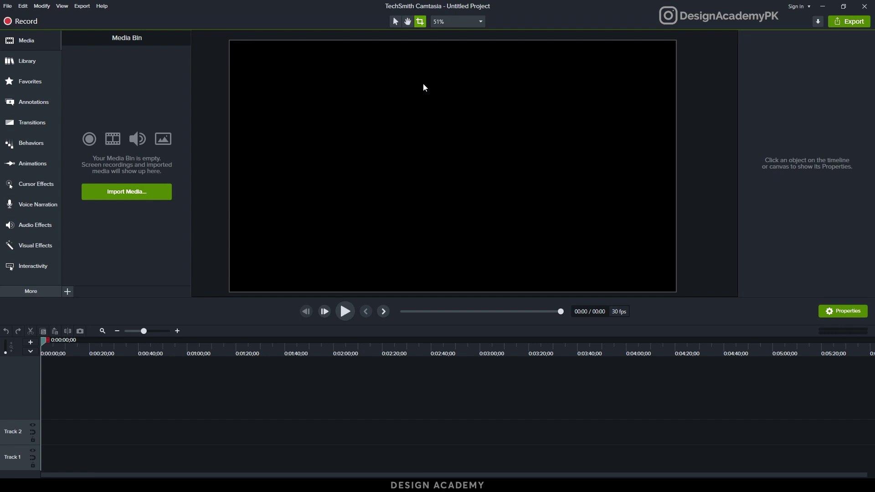
left_click(395, 21)
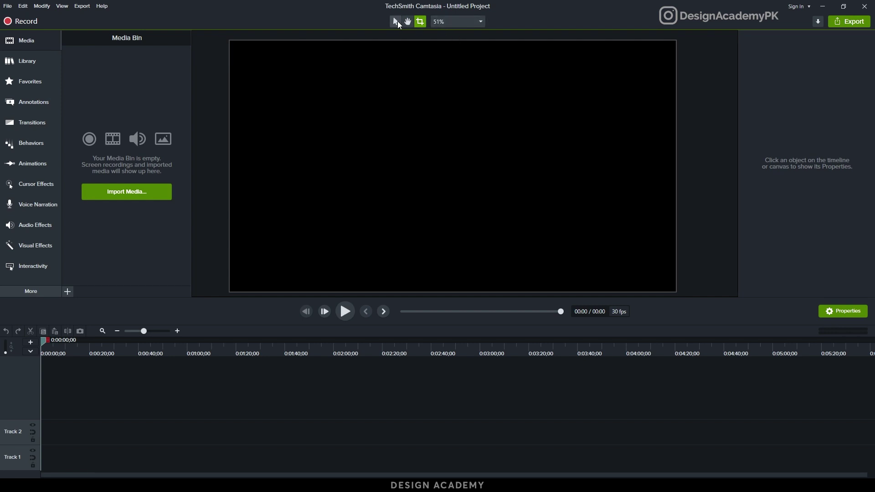
Detach the canvas into a separate, non-maximized window and attach it back to the editor
left_click(452, 23)
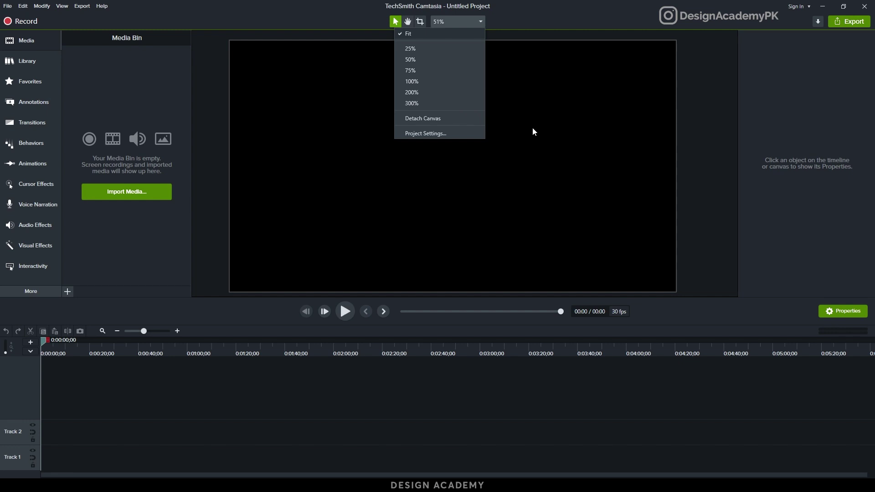
left_click(423, 118)
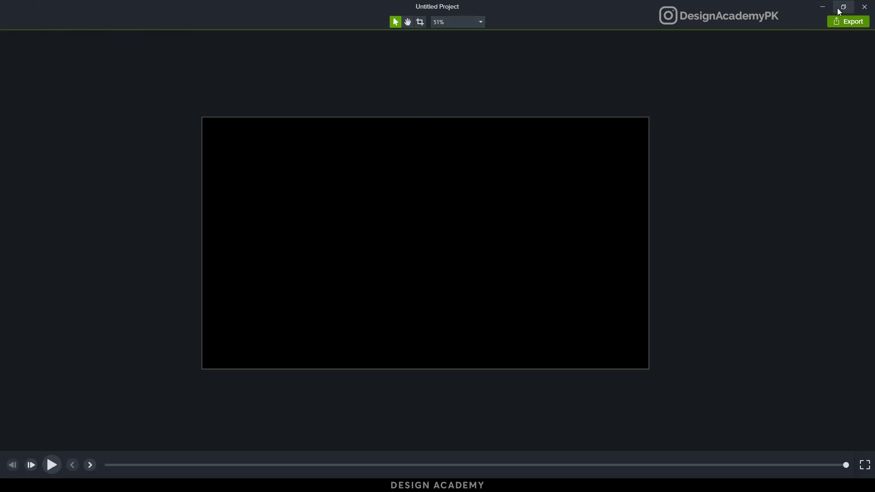
double_click(498, 27)
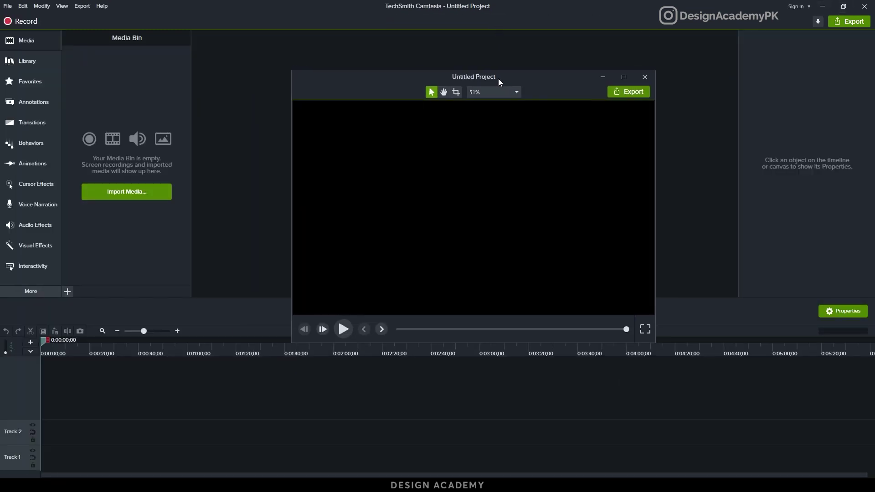
left_click(494, 93)
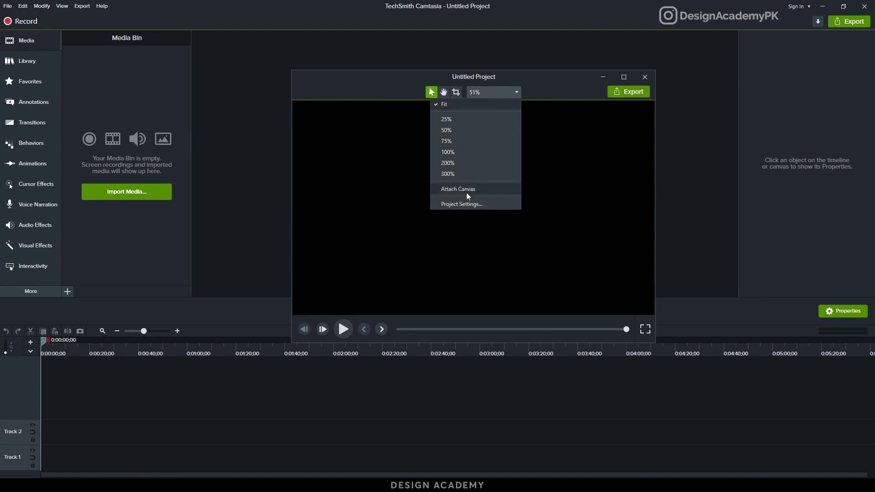
left_click(467, 191)
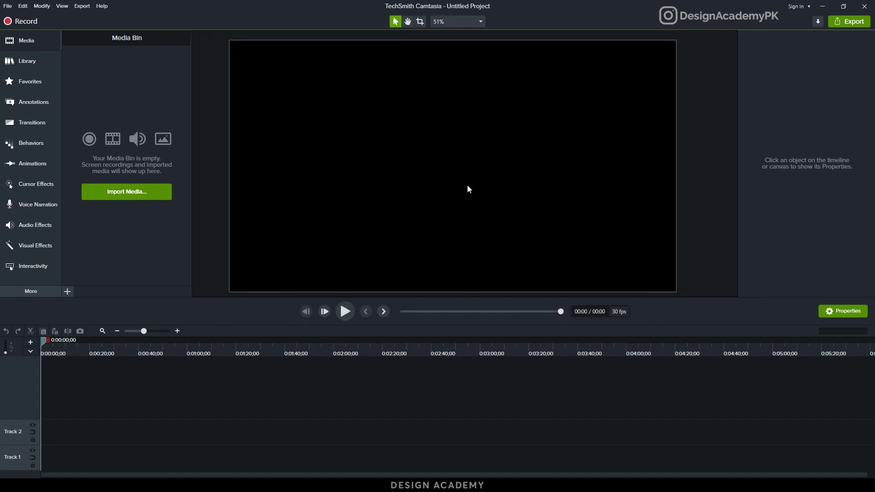
In the project settings, set the canvas dimensions to Custom with a width of 1080 and a height of 1080
left_click(452, 25)
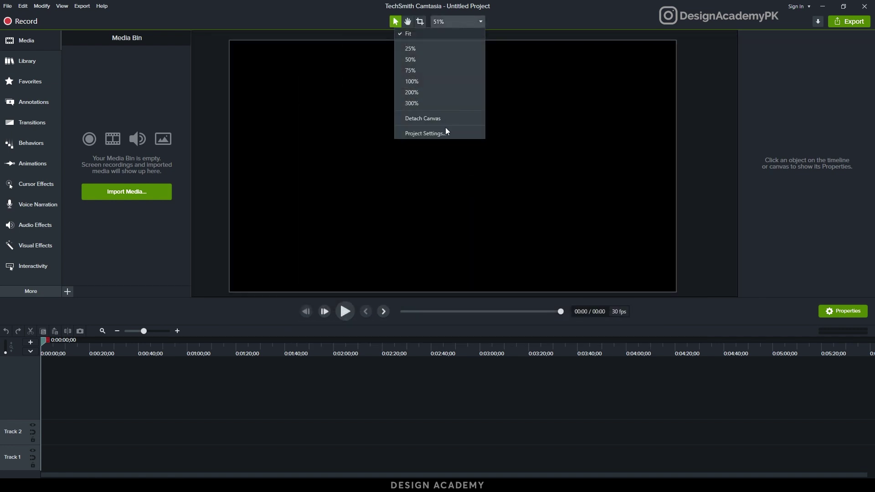
left_click(435, 133)
left_click_drag(436, 190, 398, 147)
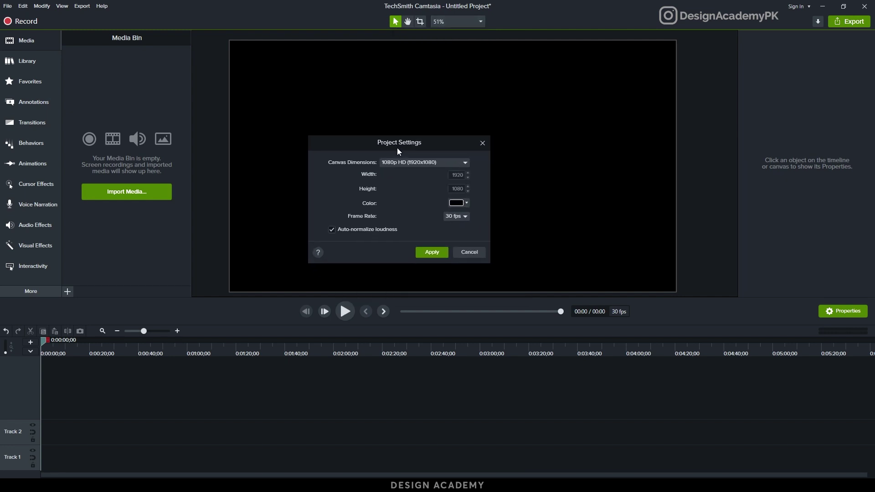
left_click(414, 165)
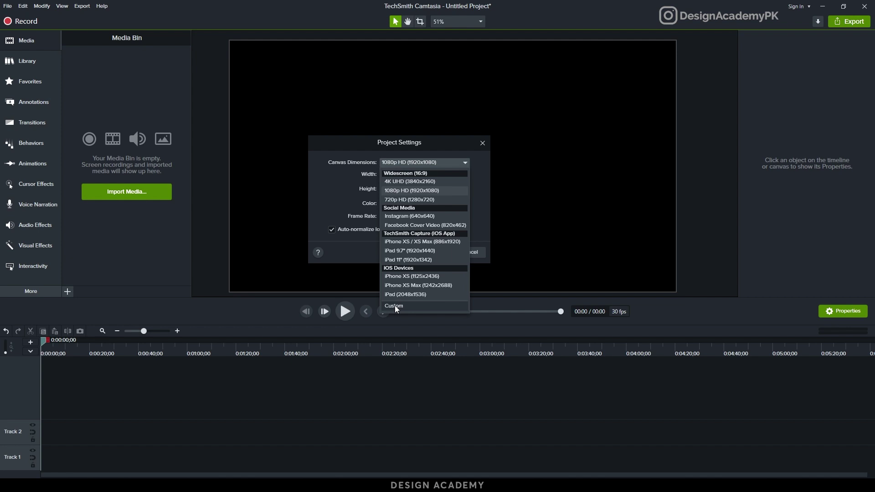
left_click(394, 306)
double_click(457, 177)
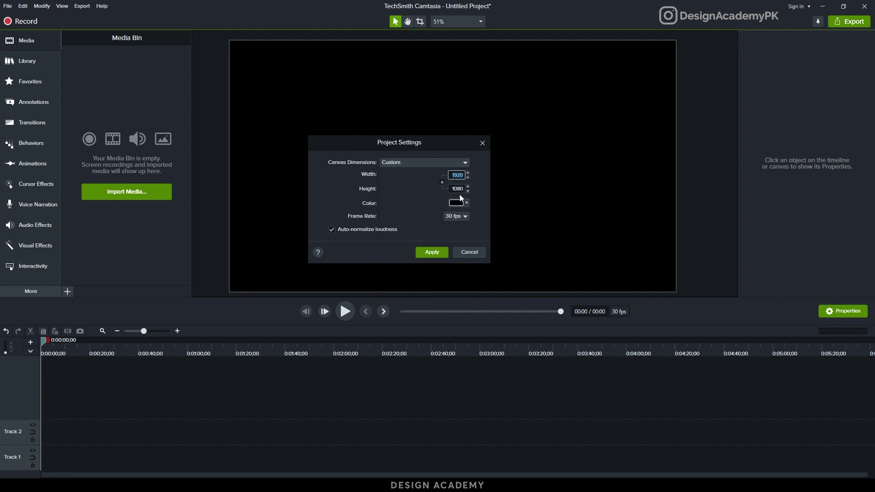
type("1080")
Set the canvas color to the light grey default swatch and the frame rate to 25 fps, and apply the project settings
left_click(458, 204)
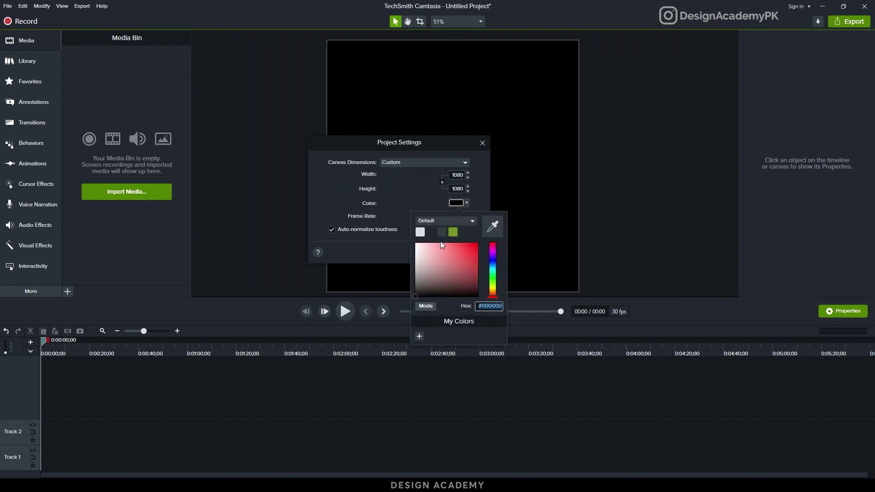
left_click(420, 232)
left_click(457, 218)
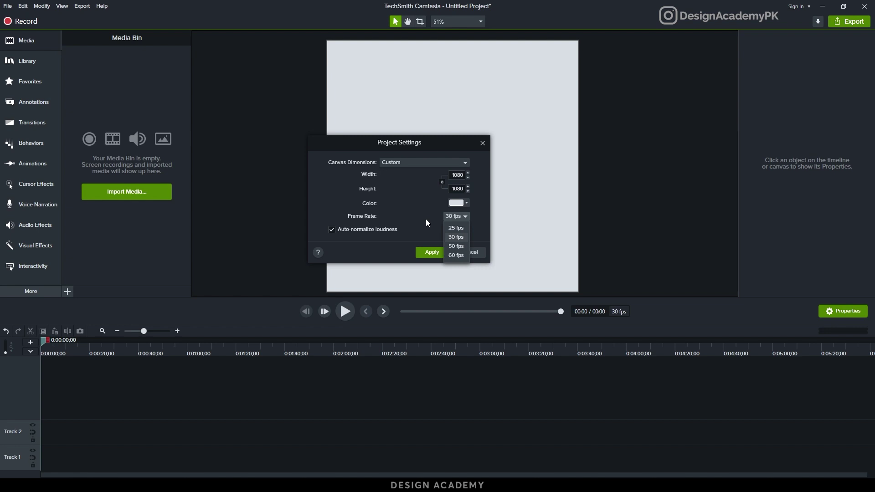
left_click(457, 229)
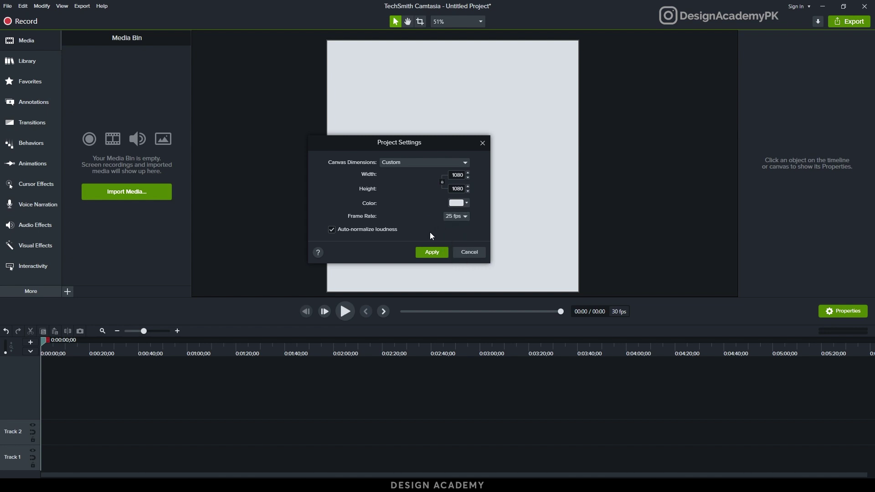
left_click(430, 254)
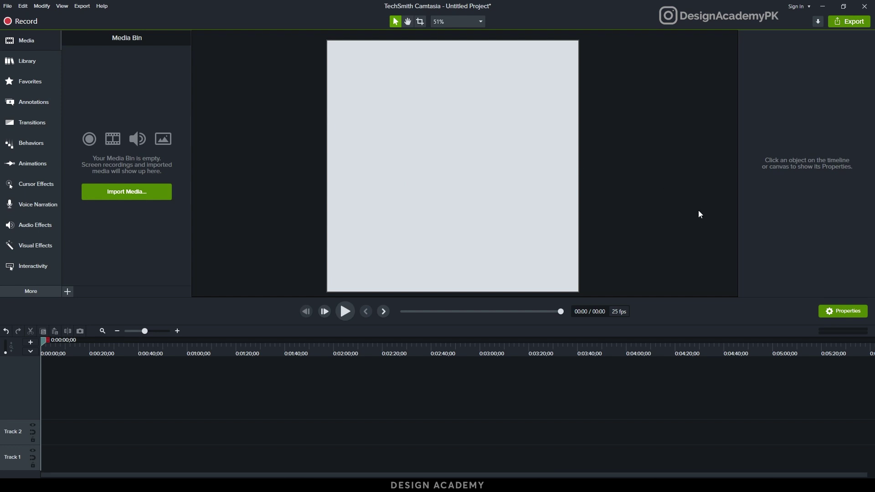
left_click(845, 313)
left_click(845, 313)
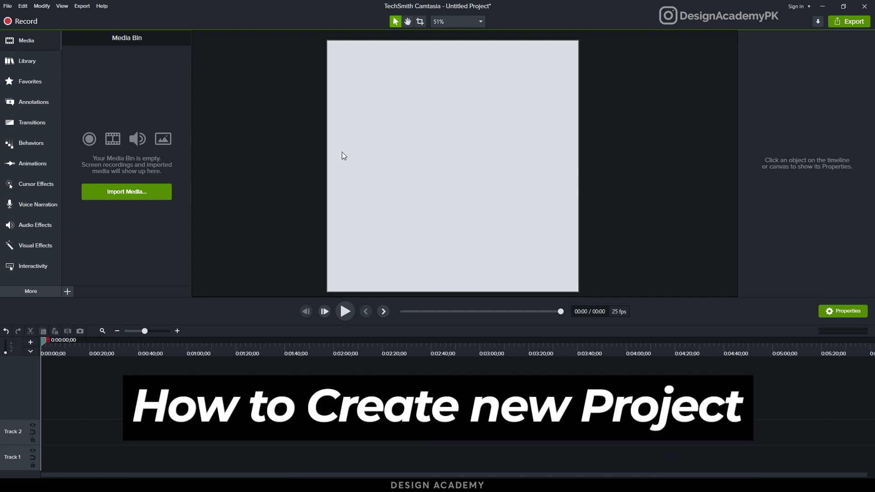
Create a new project without saving the changes to the current untitled project
left_click(7, 6)
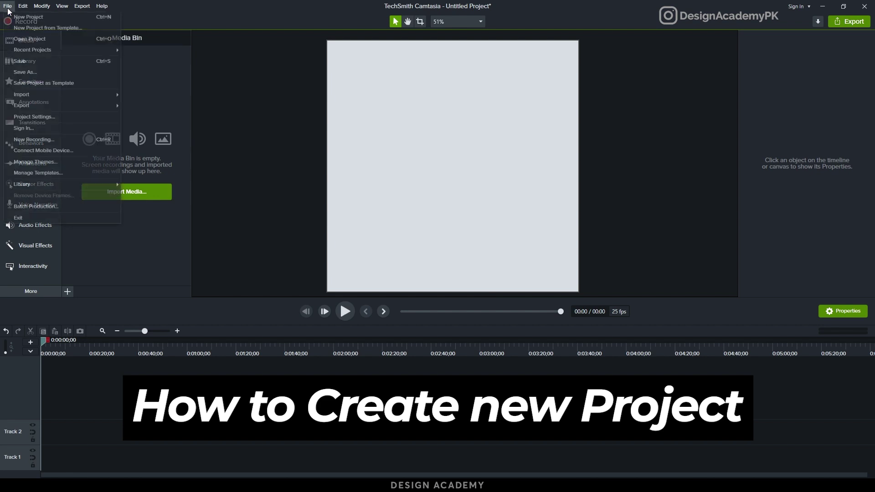
left_click(28, 16)
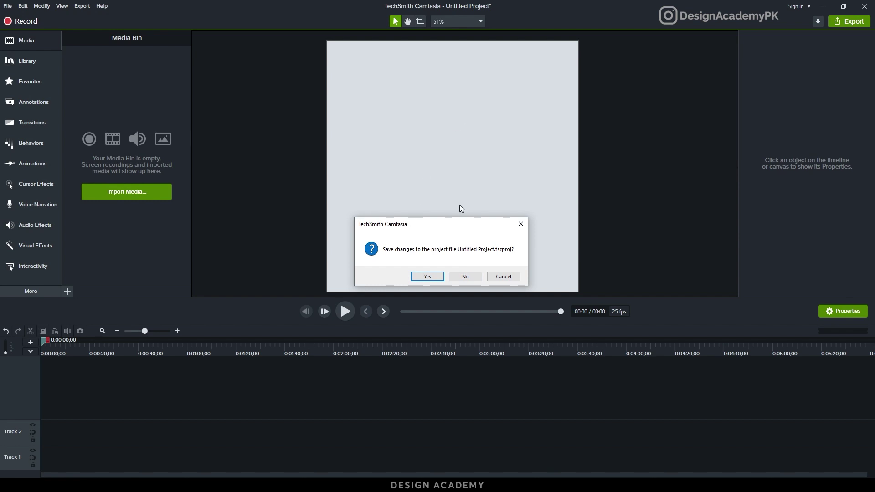
left_click(469, 276)
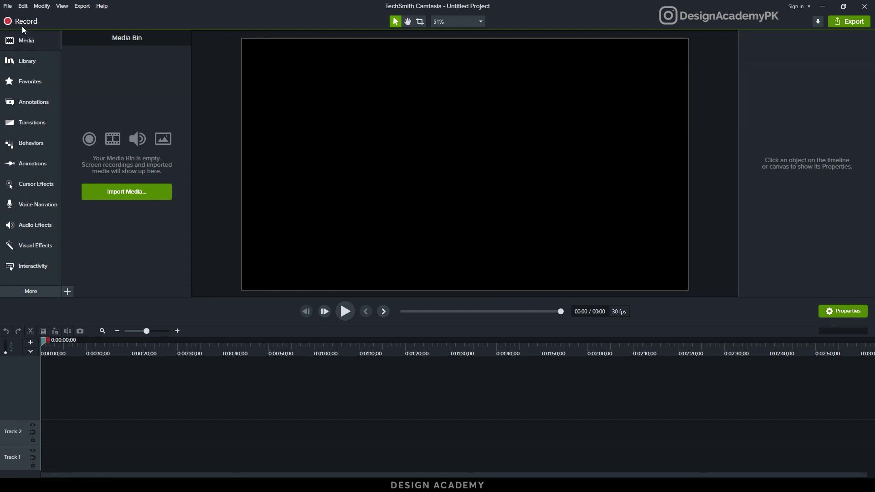
Set the new project's frame rate to 25 fps in the project settings and apply the change
left_click(7, 7)
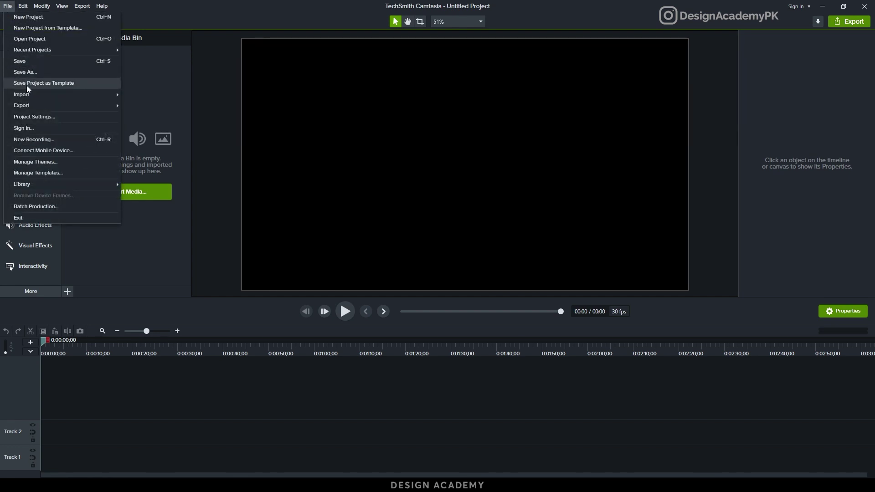
left_click(33, 117)
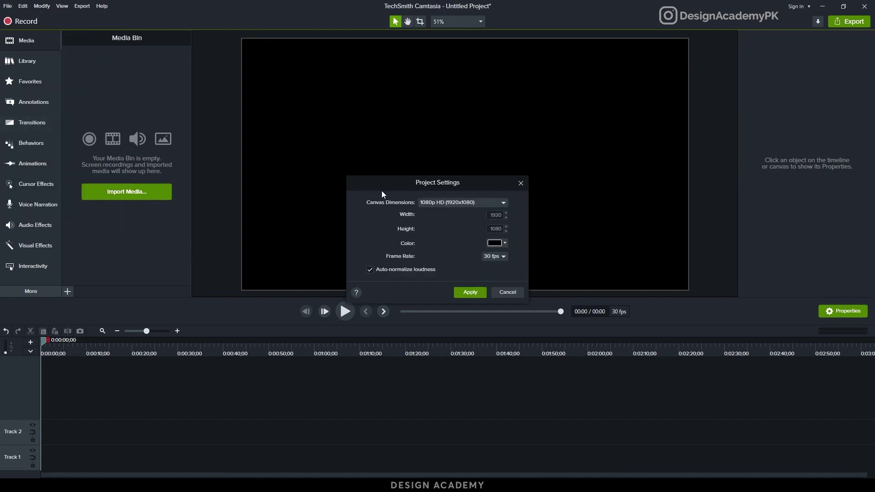
left_click_drag(394, 187, 346, 173)
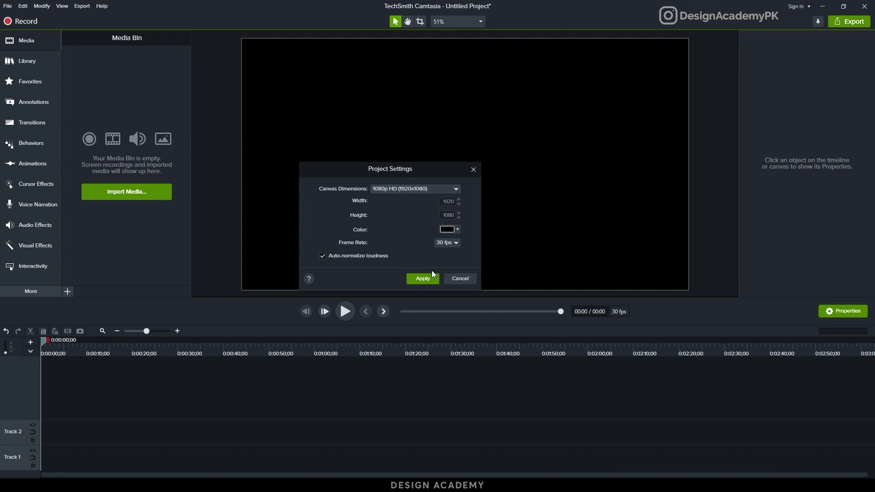
left_click(448, 243)
left_click(447, 255)
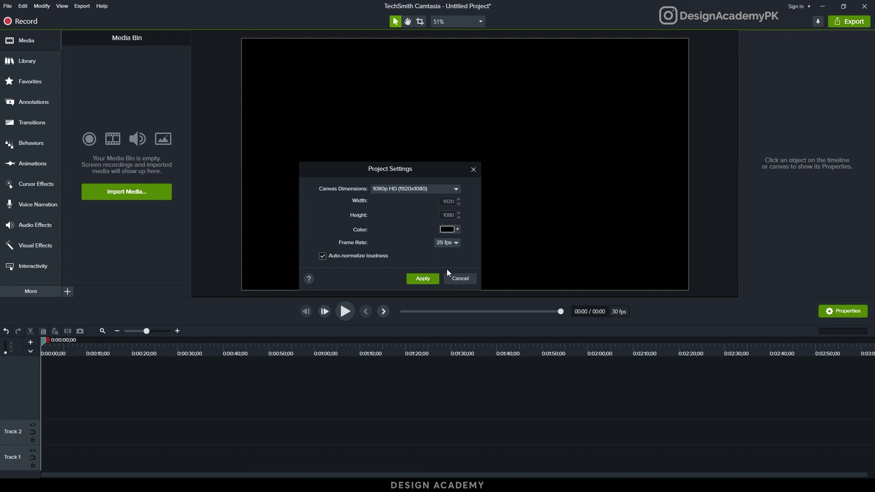
left_click(420, 280)
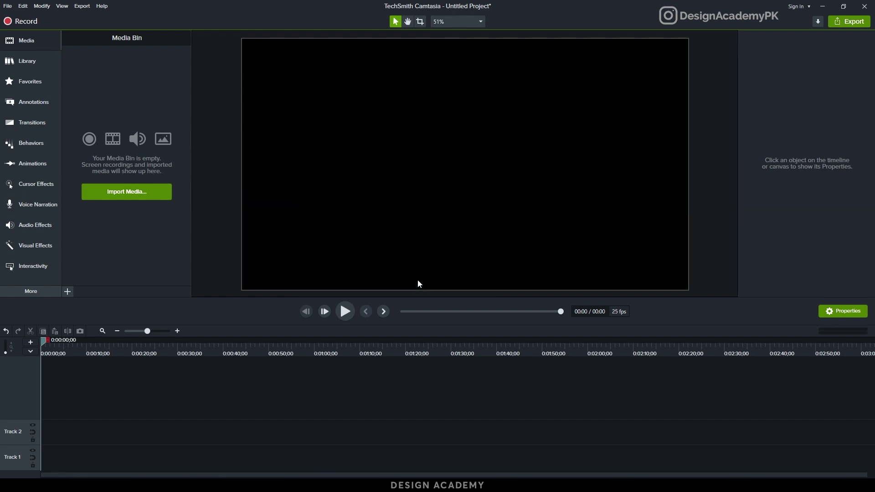
Import the image "3d text illustrator.jpg" from the Downloads folder into the Media Bin
left_click(23, 39)
left_click(32, 40)
left_click(124, 198)
left_click(142, 114)
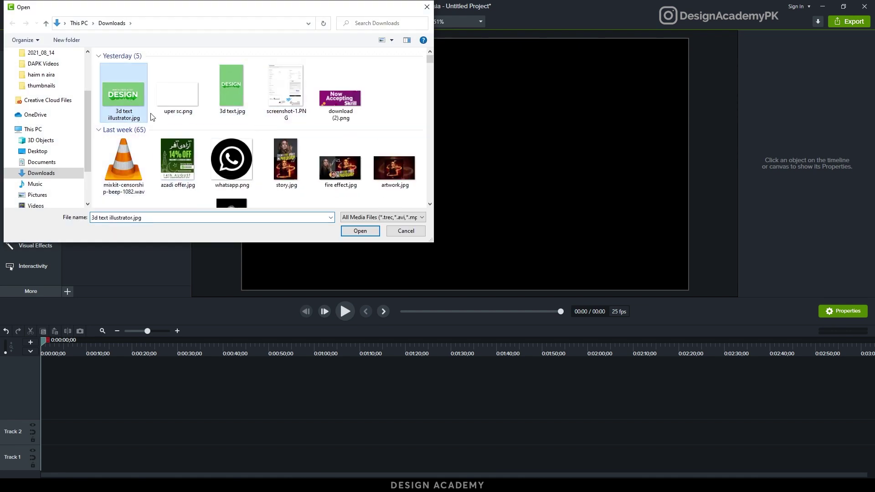
double_click(131, 98)
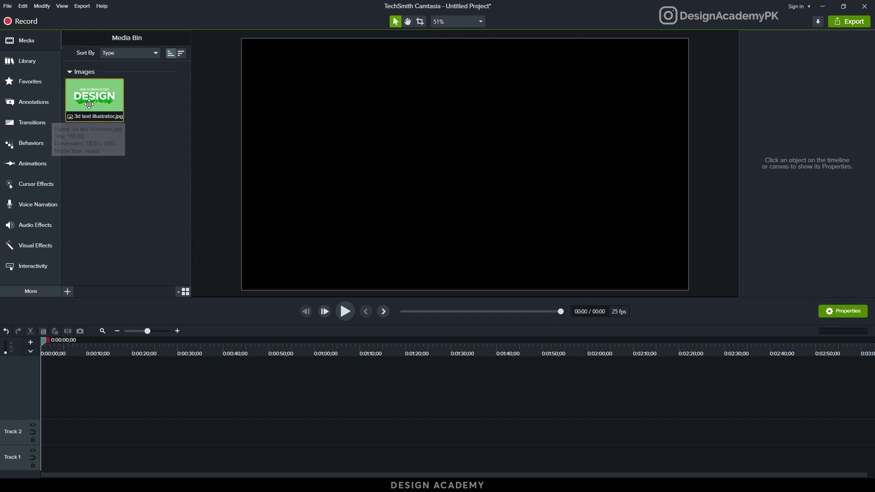
View the Media Bin's sorting criteria, switch the sort order to descending, and return it to ascending
left_click(126, 55)
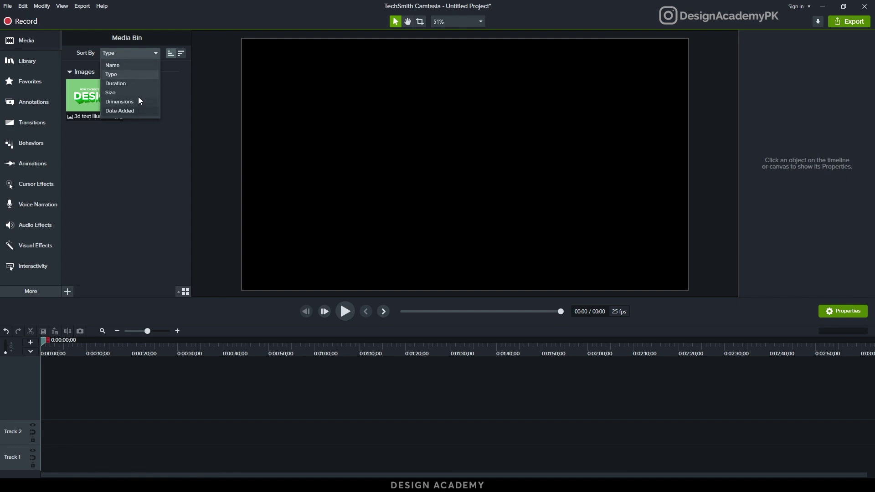
left_click(166, 68)
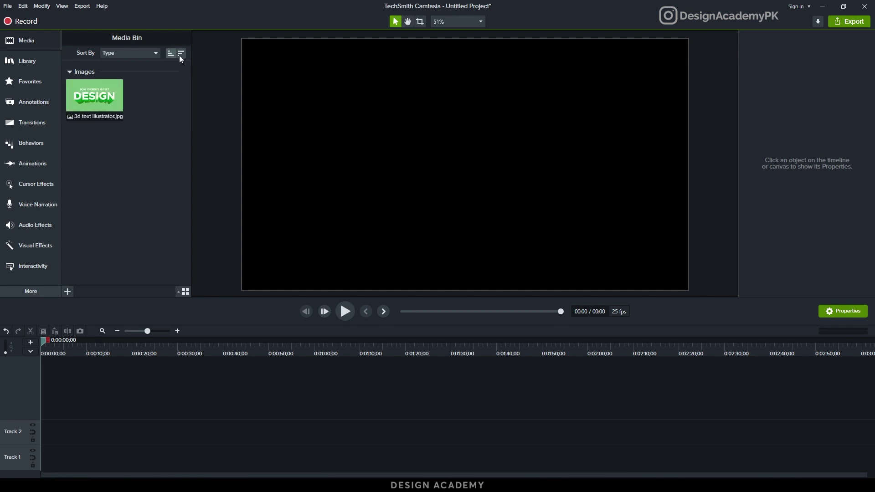
left_click(180, 57)
left_click(170, 55)
Try smaller and larger thumbnail views in the Media Bin and restore the medium thumbnail view
left_click(186, 292)
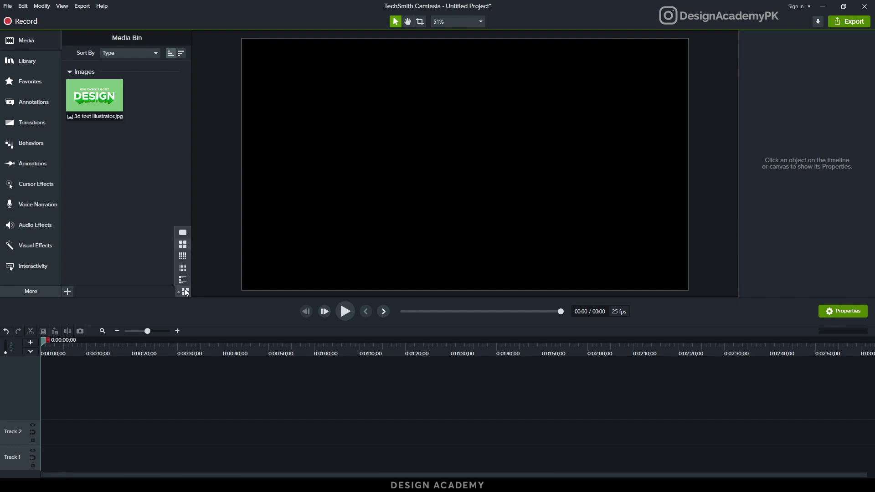
left_click(184, 257)
left_click(183, 291)
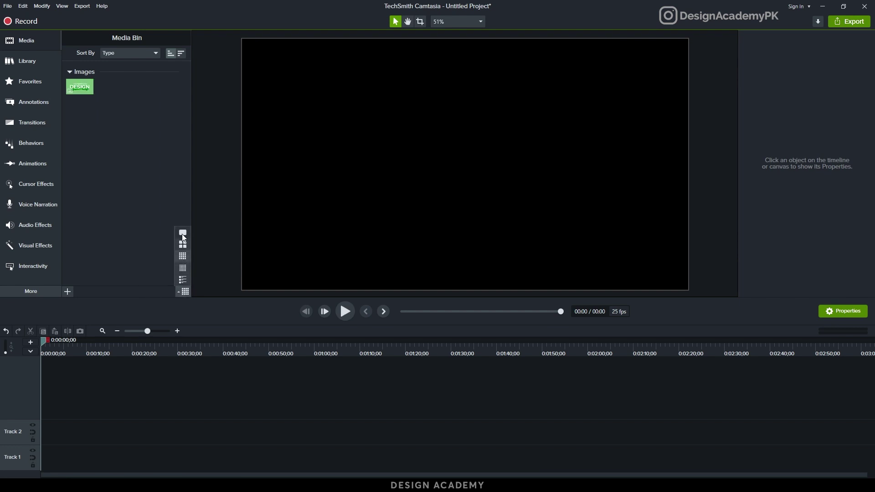
left_click(183, 231)
left_click(184, 292)
left_click(182, 256)
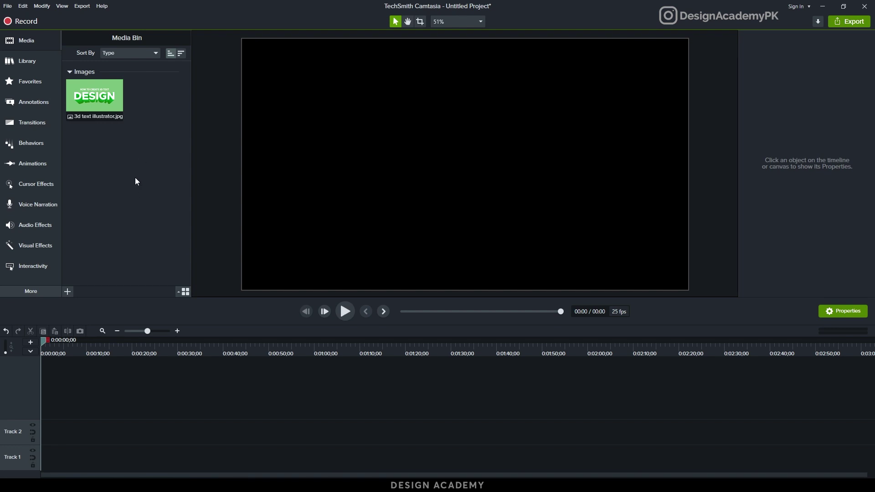
double_click(120, 160)
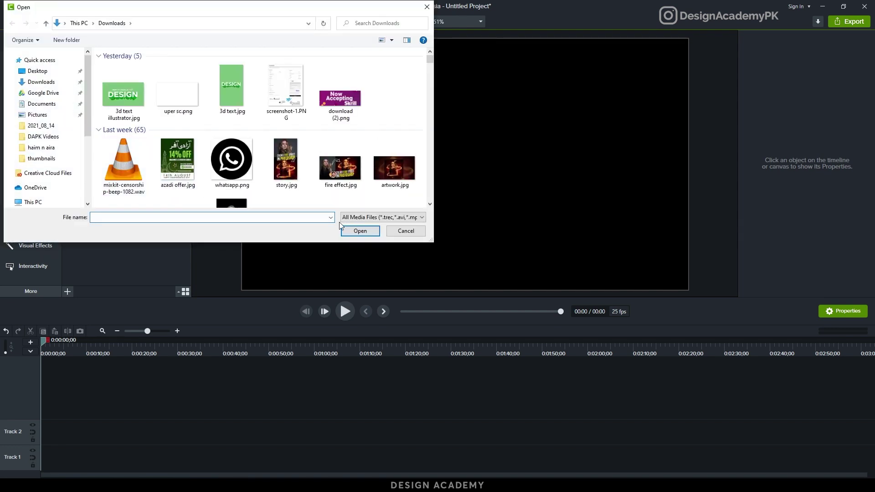
left_click(406, 231)
double_click(85, 168)
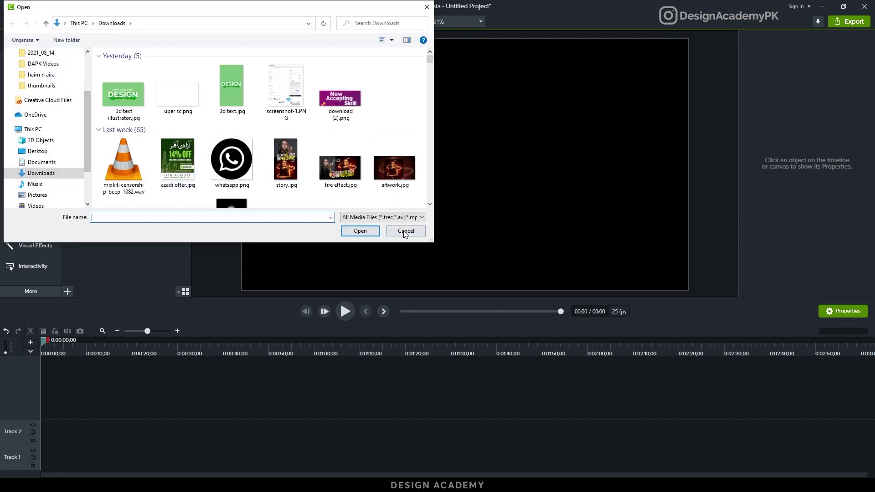
left_click(406, 231)
Import the audio file "mixkit-censorship-beep-1082.wav" from the Downloads folder into the Media Bin
left_click(8, 6)
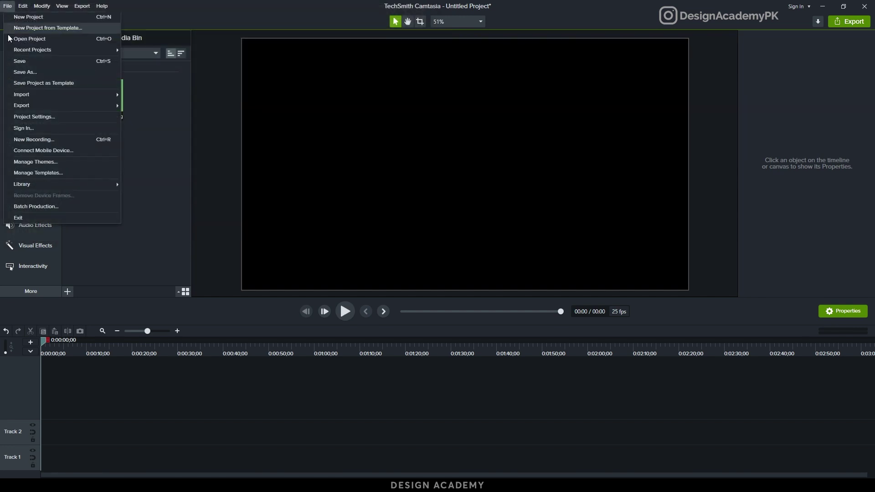
mouse_move(59, 97)
left_click(158, 97)
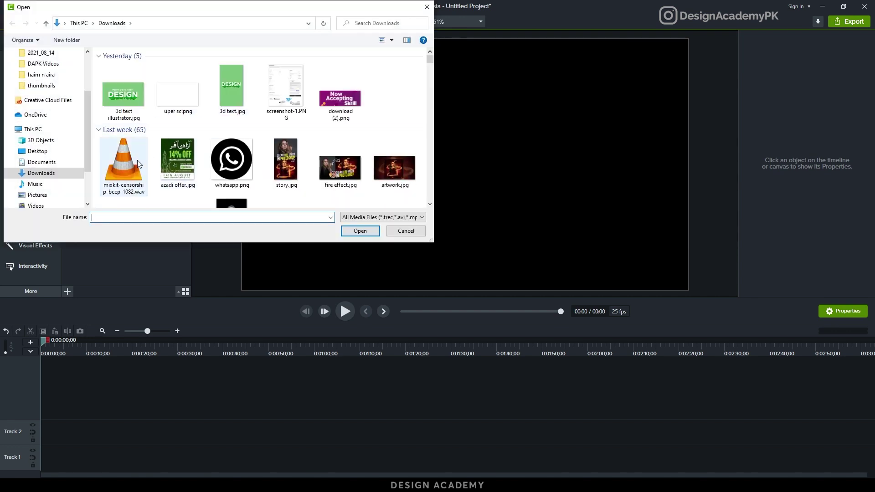
left_click(124, 165)
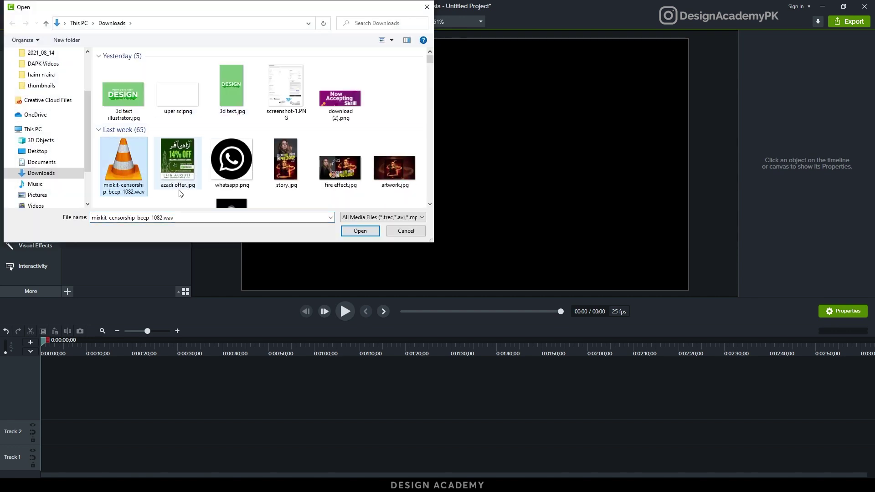
left_click(358, 231)
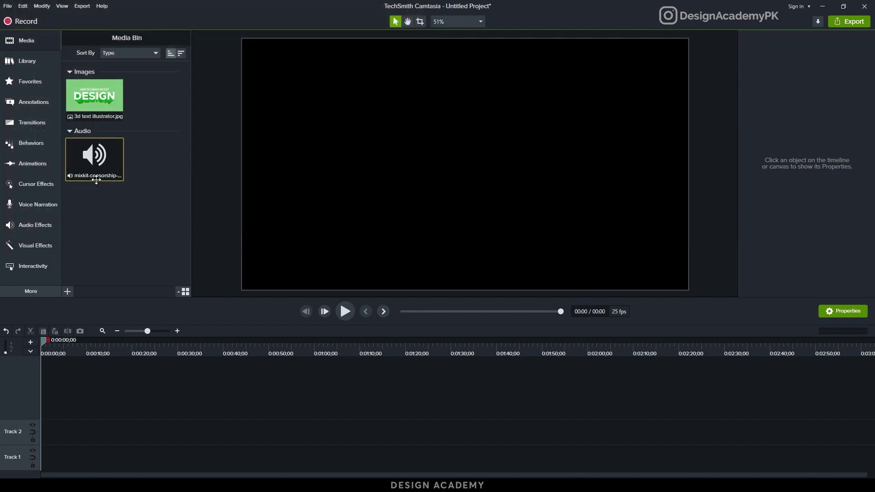
Import the video "three letter logo - polygon logo design.mp4" from the DAPK Videos folder into the Media Bin
double_click(110, 204)
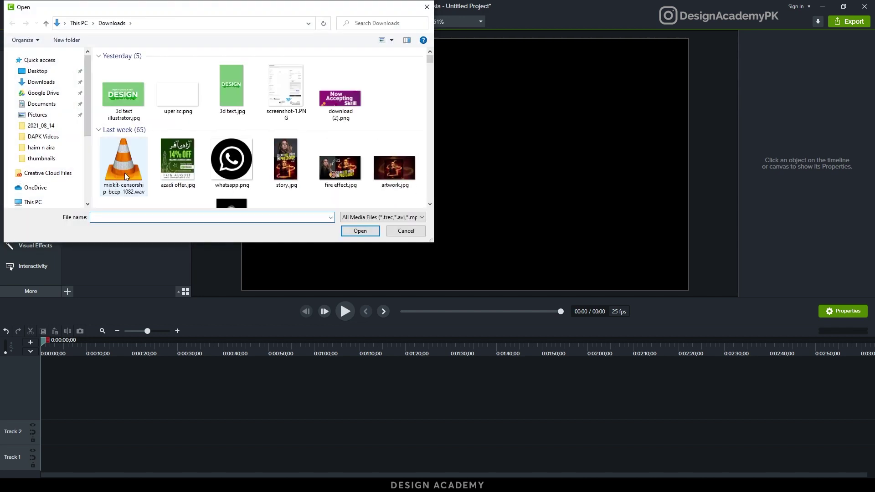
left_click(43, 137)
left_click(119, 92)
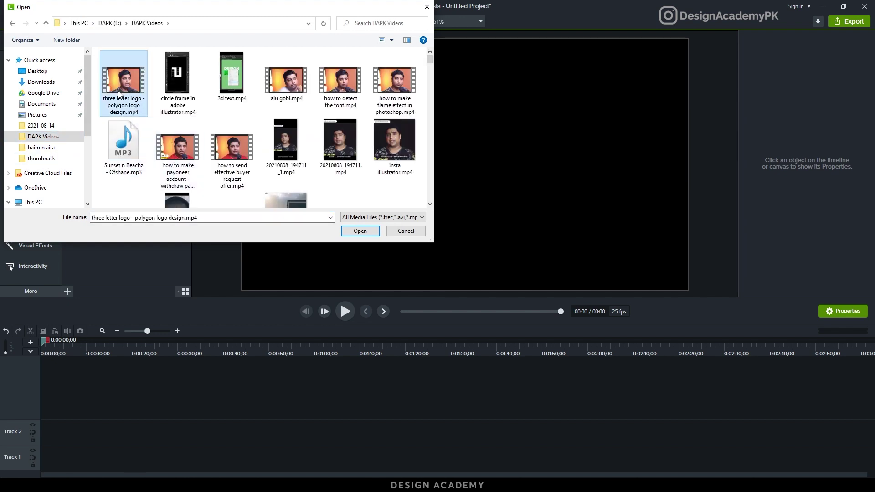
double_click(119, 92)
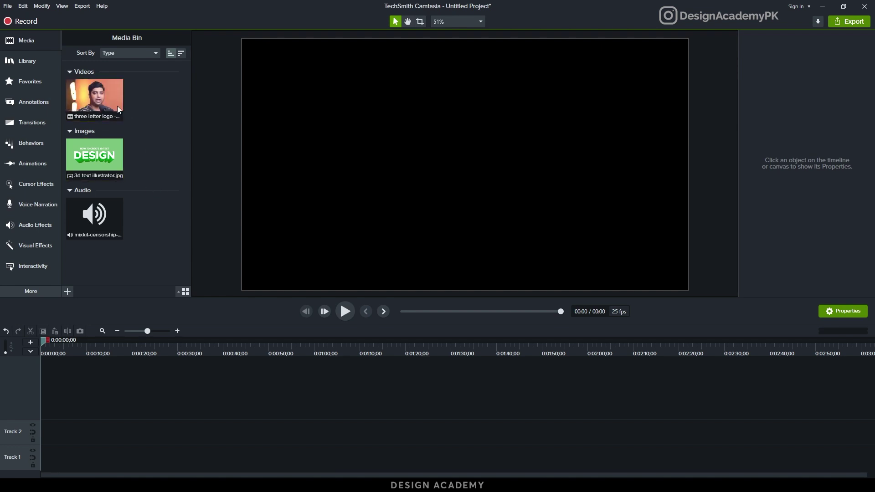
Place the 3d text illustrator image at the start of Track 1 and extend its duration to about 20 seconds
left_click_drag(111, 98, 143, 255)
left_click_drag(94, 155, 99, 320)
left_click_drag(66, 460, 39, 467)
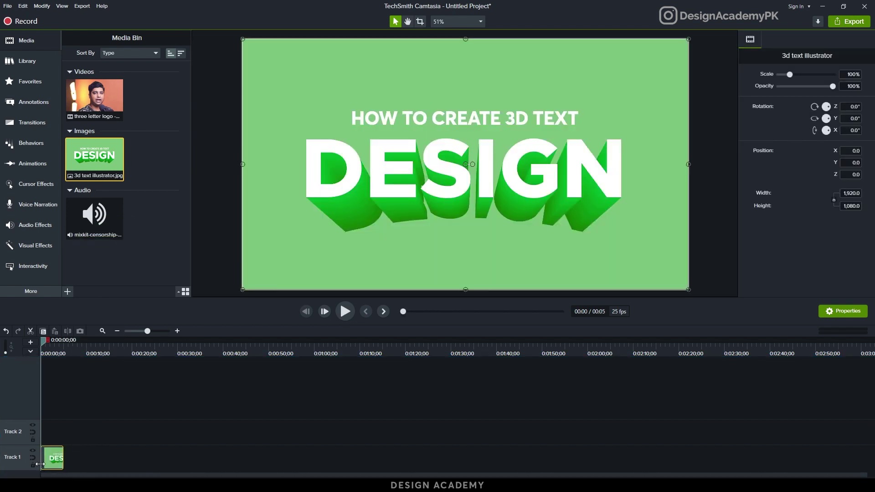
left_click(47, 341)
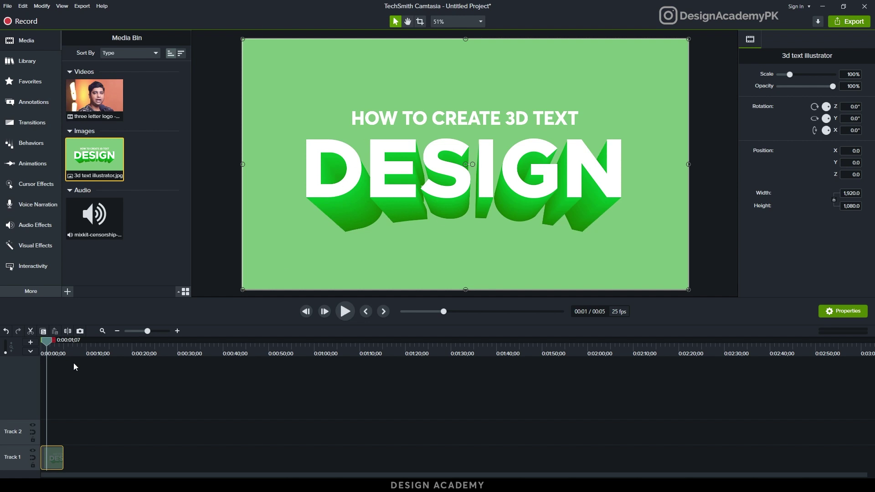
mouse_move(51, 344)
left_mouse_down()
mouse_move(42, 343)
mouse_move(56, 342)
mouse_move(42, 355)
mouse_move(52, 354)
left_mouse_up()
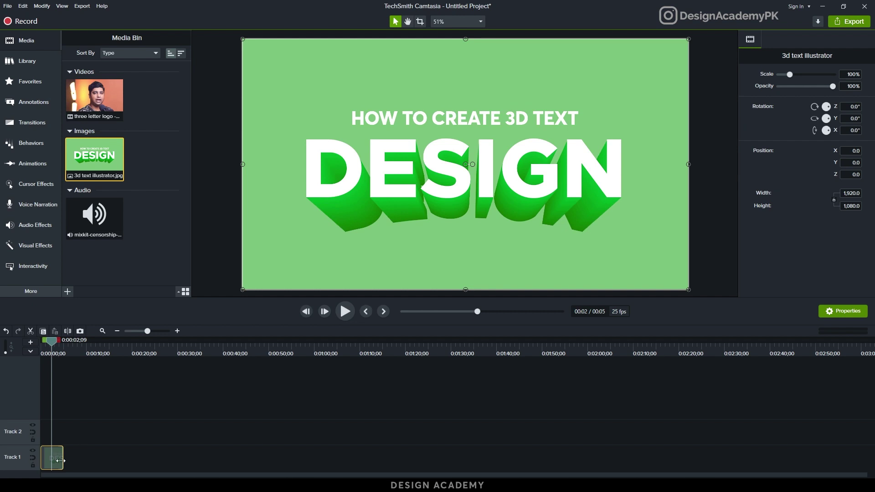
left_click_drag(61, 461, 136, 450)
Place the mixkit-censorship beep audio on Track 2 above the image clip and delete it from the timeline
left_click_drag(94, 214, 70, 438)
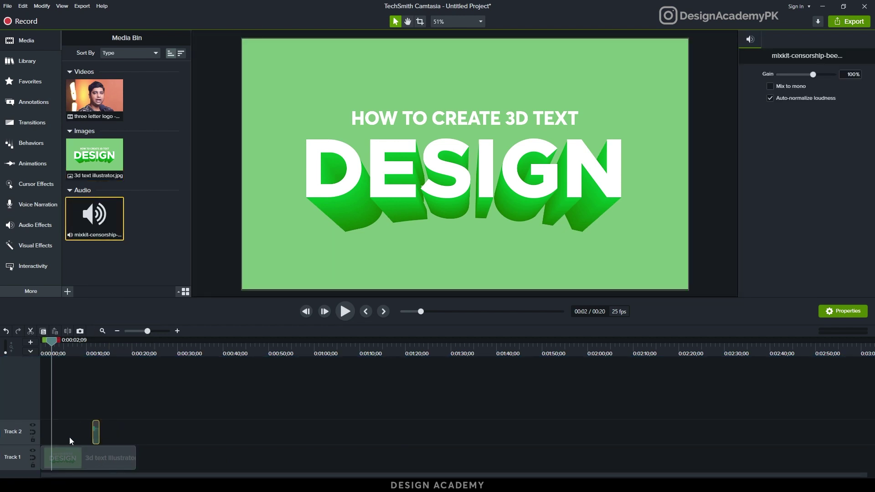
key("Delete")
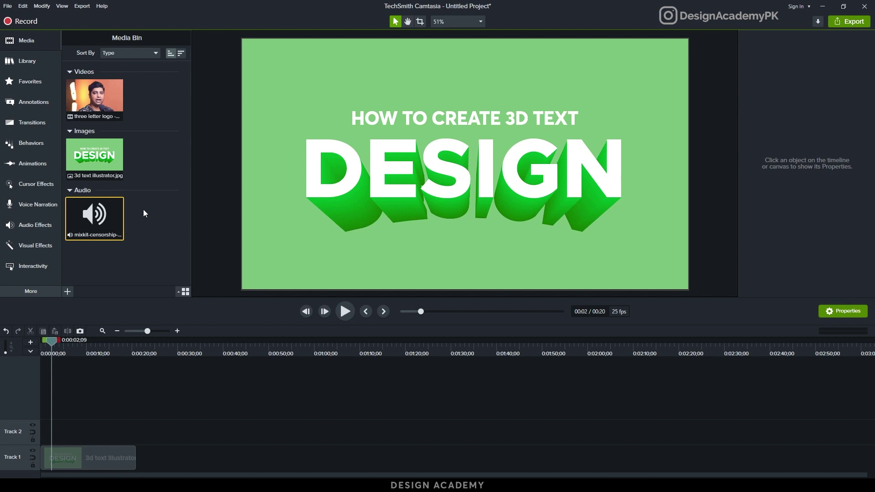
Place the three letter logo video after the image on Track 1, preview it around 1:21, and delete the clip
left_click_drag(110, 104, 159, 456)
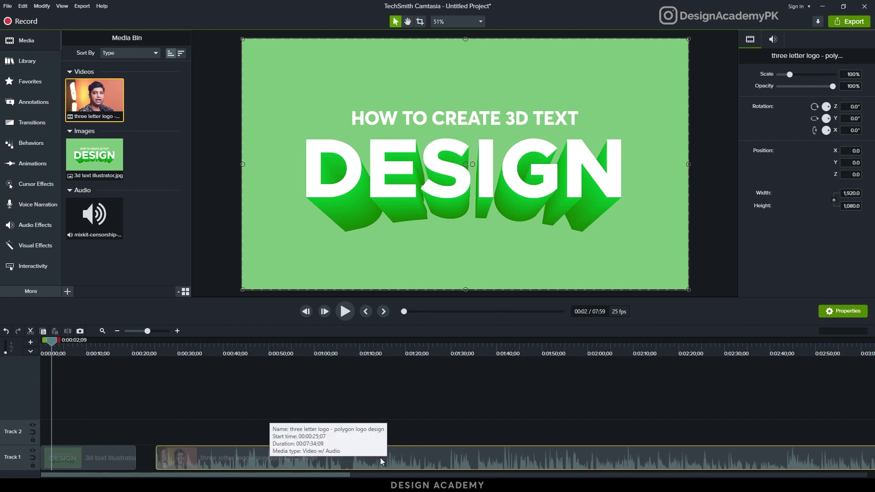
left_click_drag(226, 351, 412, 365)
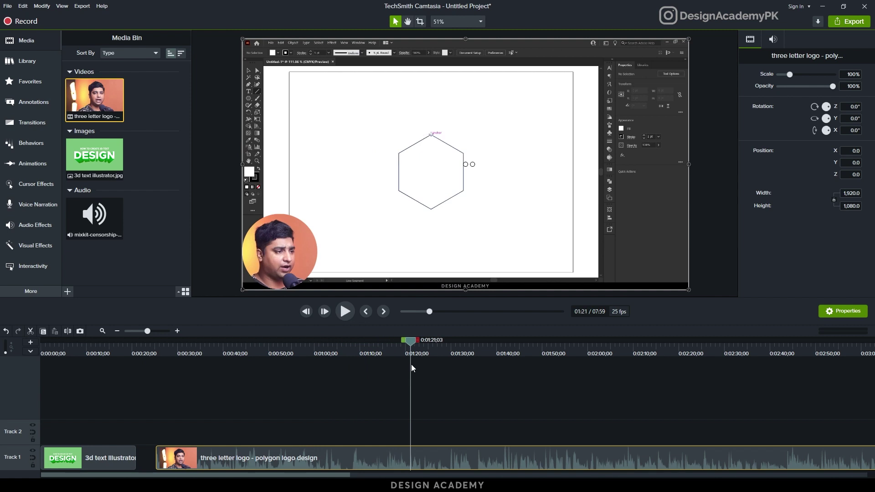
left_click_drag(309, 401, 375, 448)
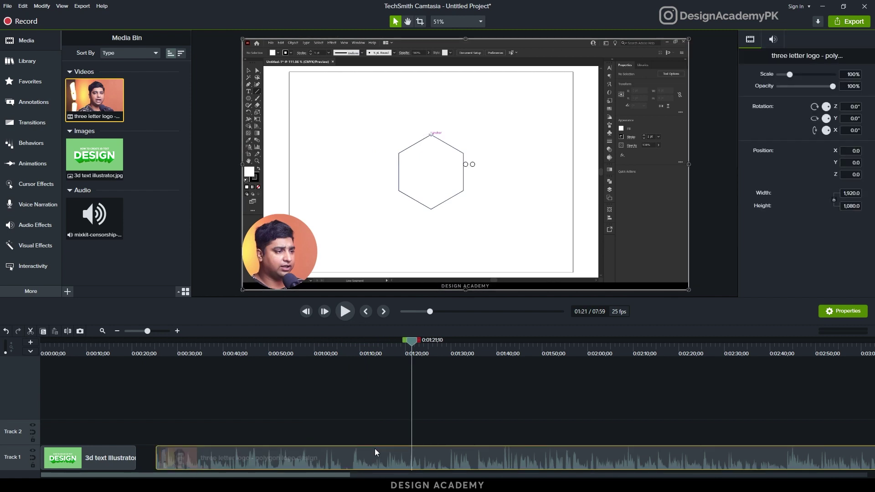
key("Delete")
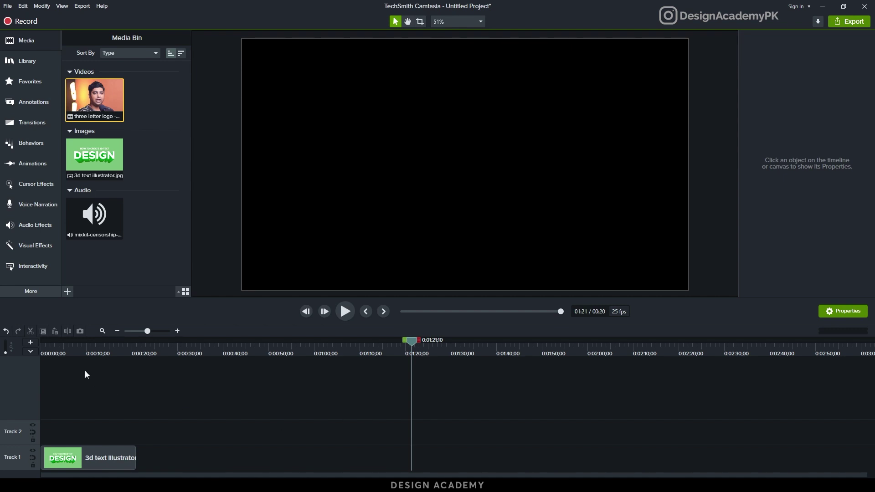
Delete the image clip from Track 1 and remove the video, image and audio files from the Media Bin
left_click(43, 351)
left_click_drag(83, 393, 152, 466)
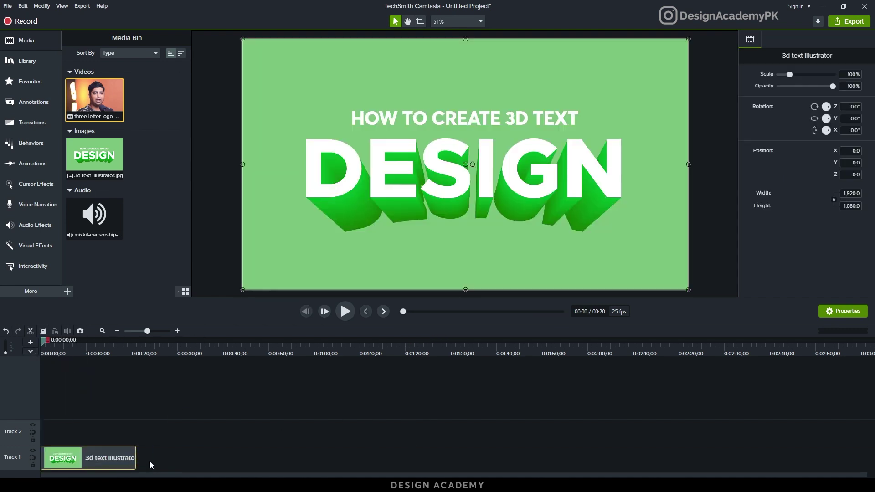
key("Delete")
left_click_drag(150, 264, 80, 97)
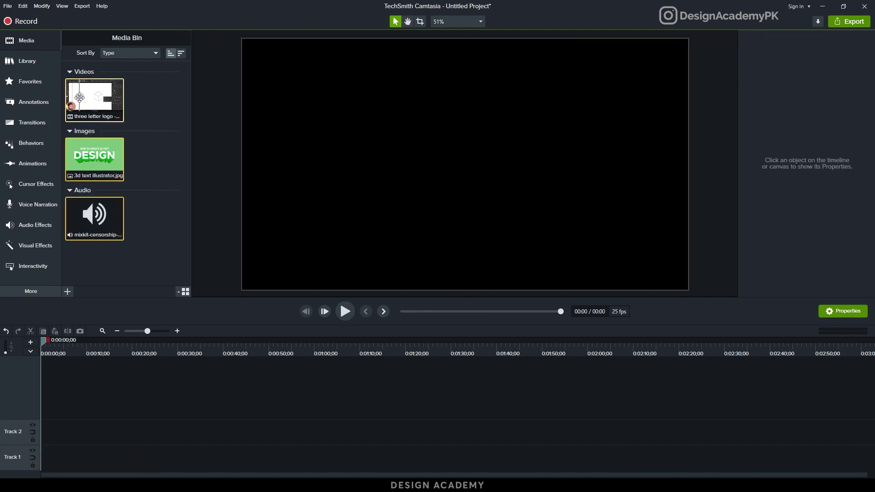
key("Delete")
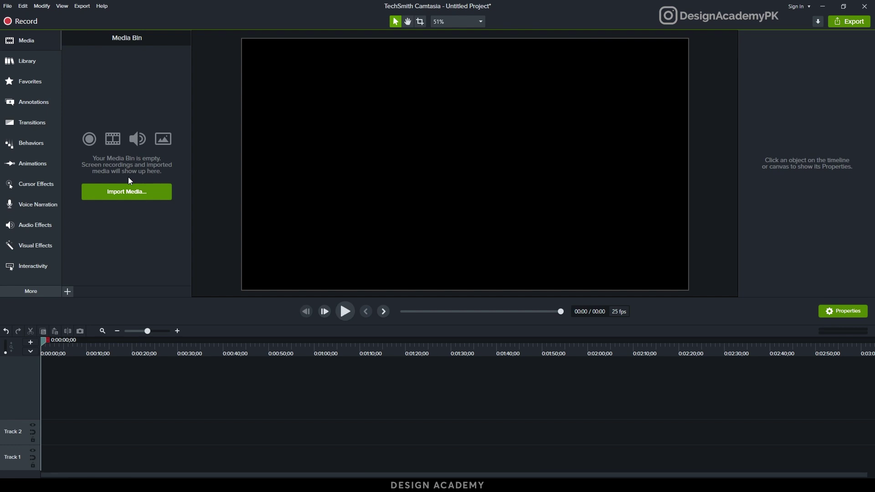
Review the annotation categories for callouts, arrows and lines, shapes, and blur and highlight
left_click(32, 105)
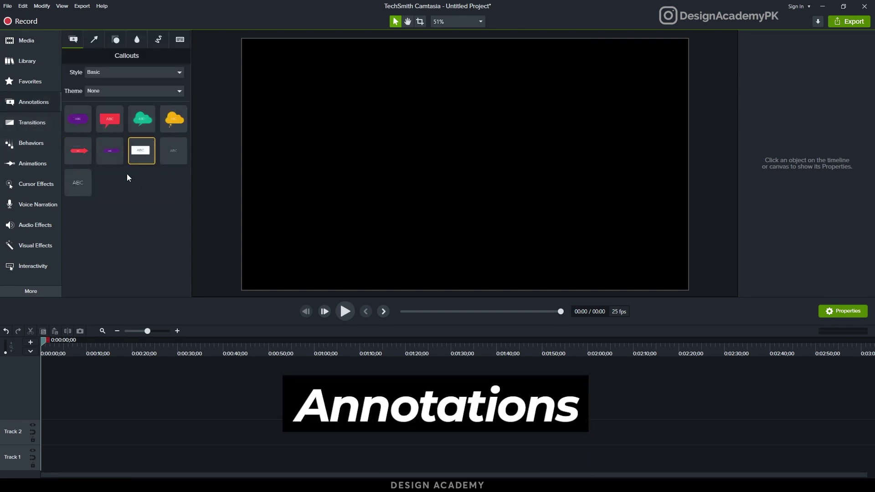
left_click(91, 45)
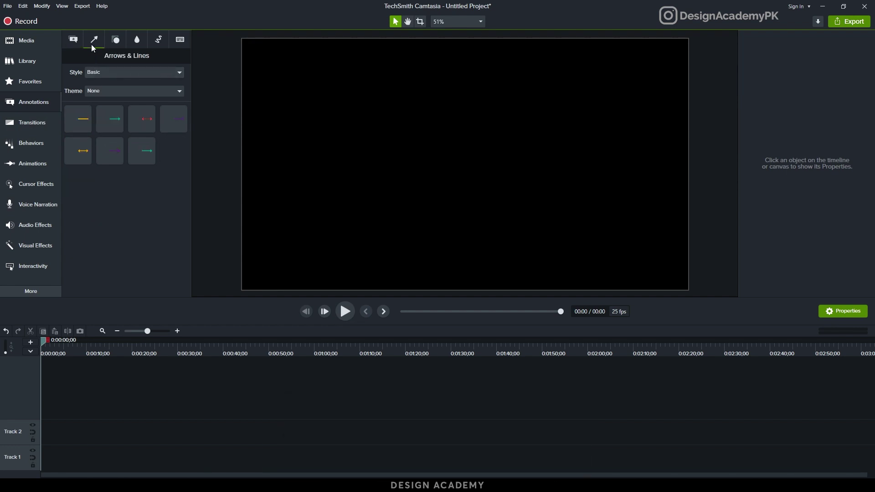
left_click(116, 44)
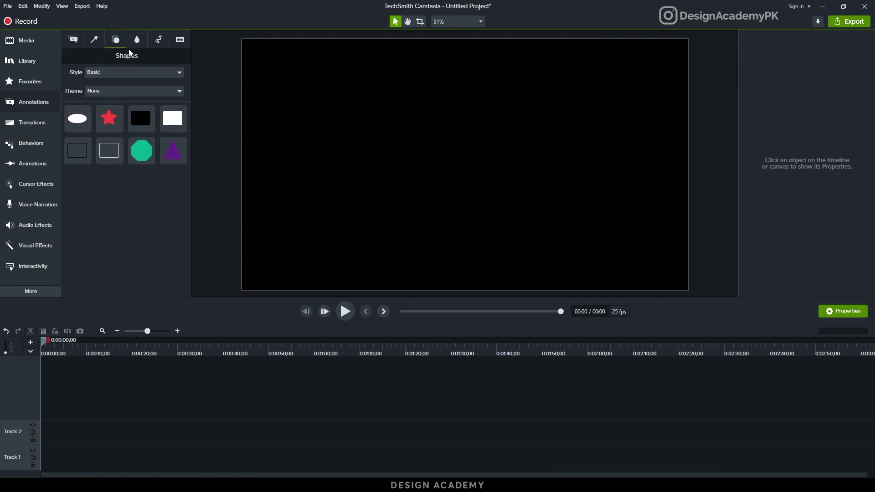
left_click(139, 45)
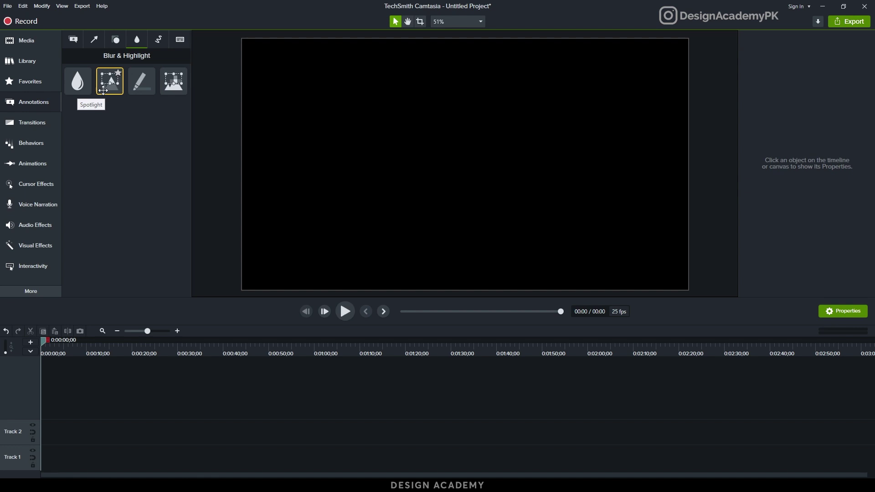
Add a sketch motion rectangle at the start of Track 1, preview its animation, and delete the clip
left_click(158, 40)
mouse_move(108, 94)
left_mouse_down()
mouse_move(172, 84)
mouse_move(117, 294)
mouse_move(52, 466)
mouse_move(40, 464)
left_mouse_up()
mouse_move(44, 346)
left_mouse_down()
mouse_move(54, 347)
mouse_move(44, 351)
left_mouse_up()
left_click_drag(95, 378, 48, 462)
key("Delete")
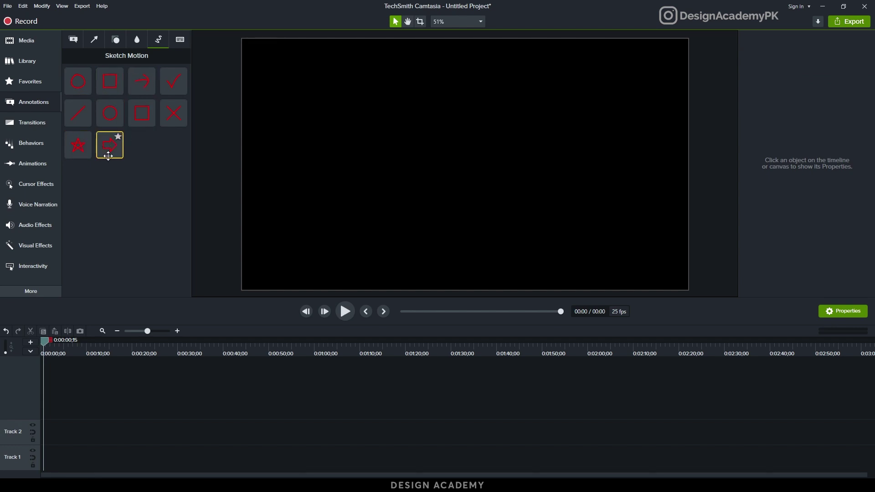
View the keystroke callouts, then add the plain ABC text callout at the very start of Track 1
left_click(179, 44)
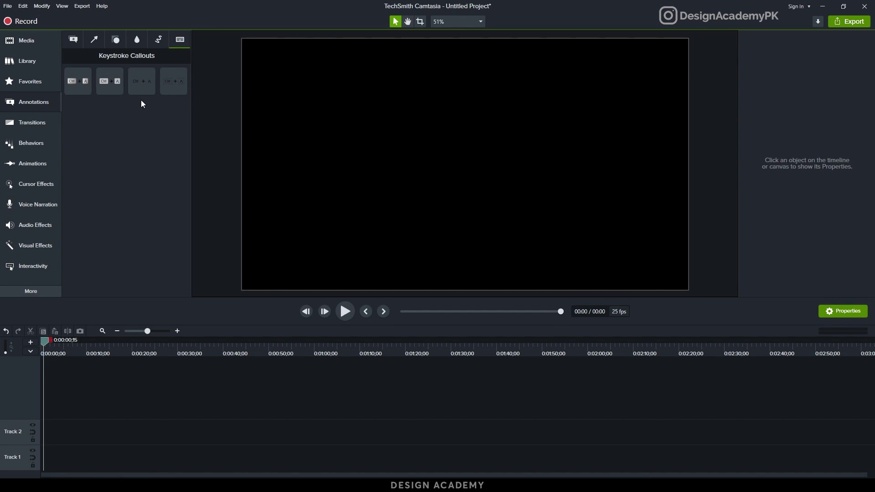
left_click(75, 44)
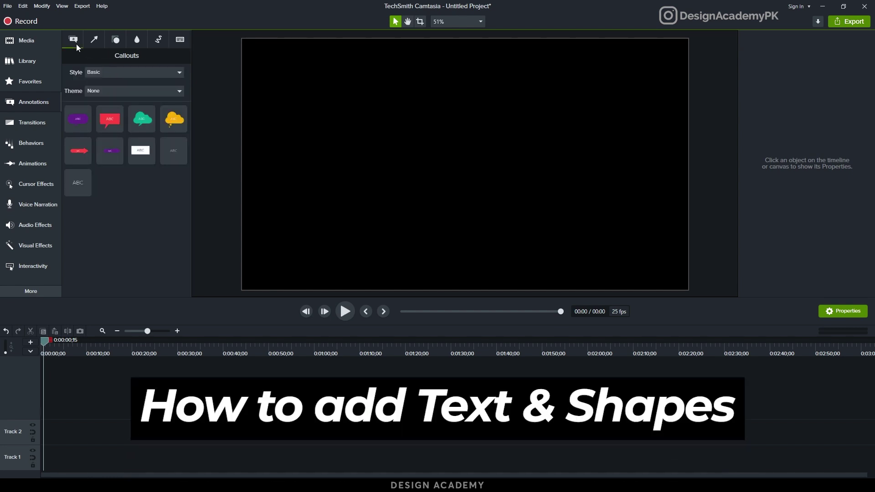
left_click_drag(76, 183, 41, 470)
left_click_drag(45, 344, 39, 343)
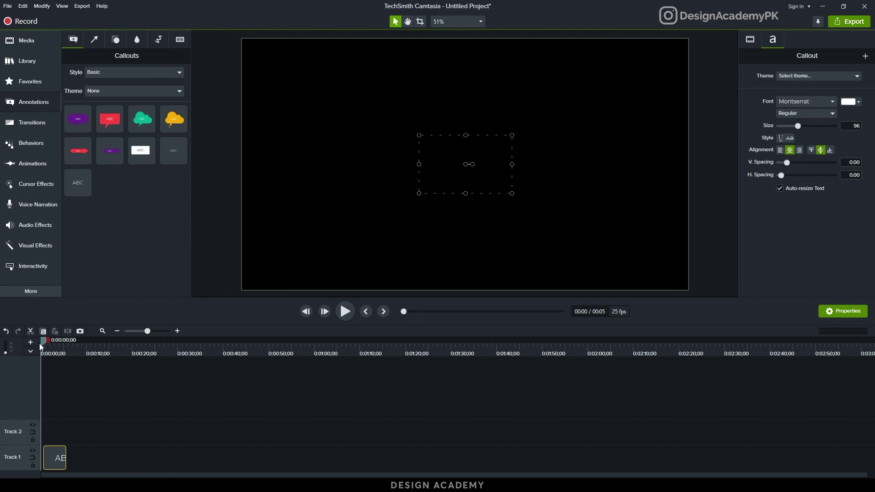
left_click_drag(55, 458, 46, 456)
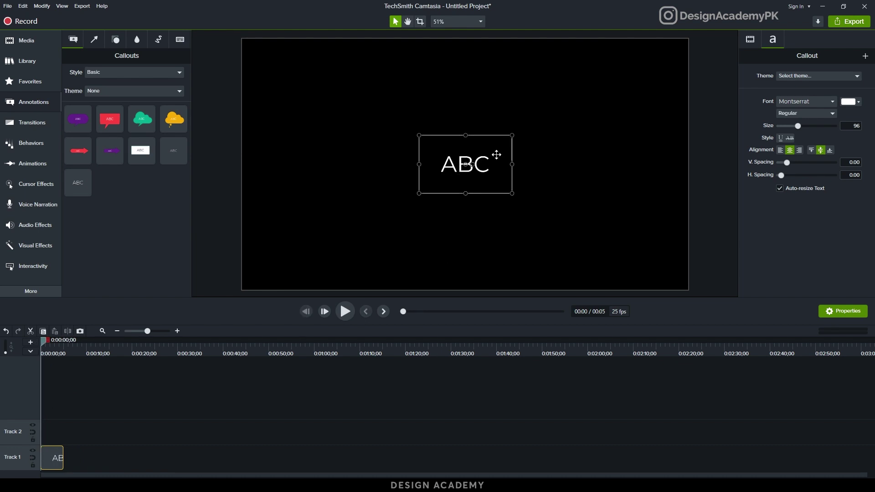
Enlarge the ABC callout box and format its text as 159-point Bold with vertical spacing -0.18 and horizontal spacing 0.04
left_click_drag(456, 172, 478, 187)
left_click_drag(534, 207, 514, 198)
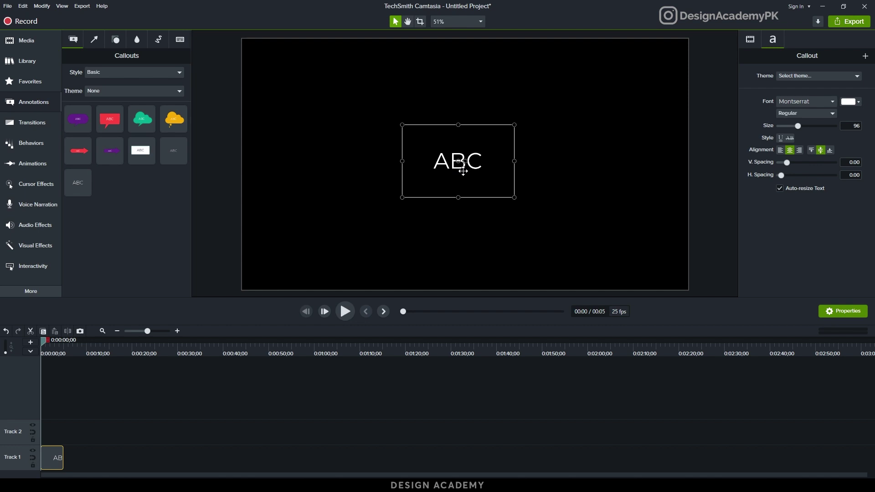
left_click_drag(798, 126, 812, 126)
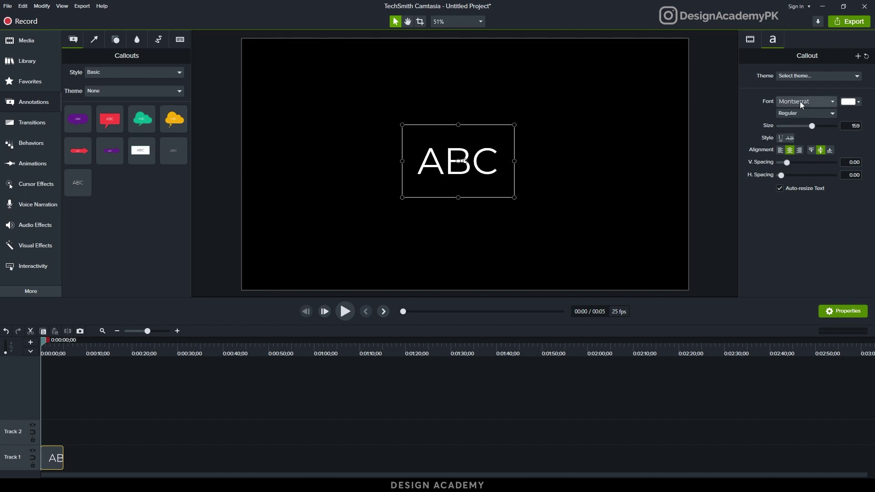
left_click(832, 113)
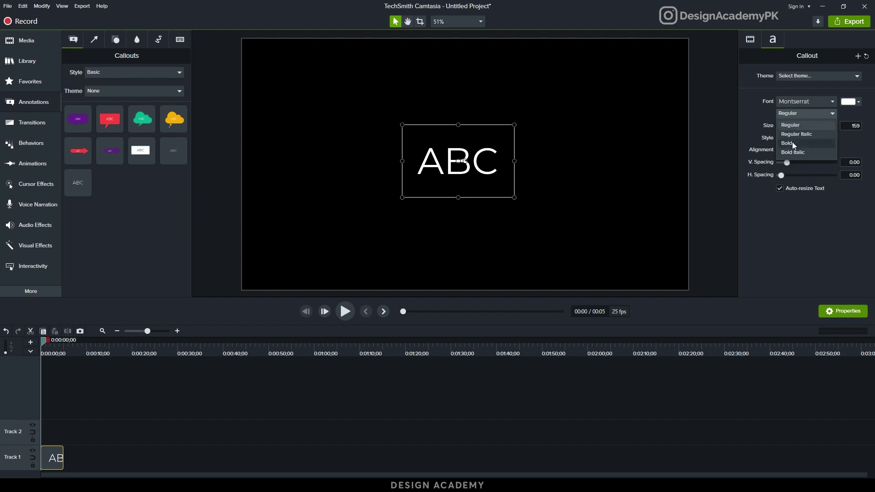
left_click(793, 143)
left_click_drag(792, 161, 782, 179)
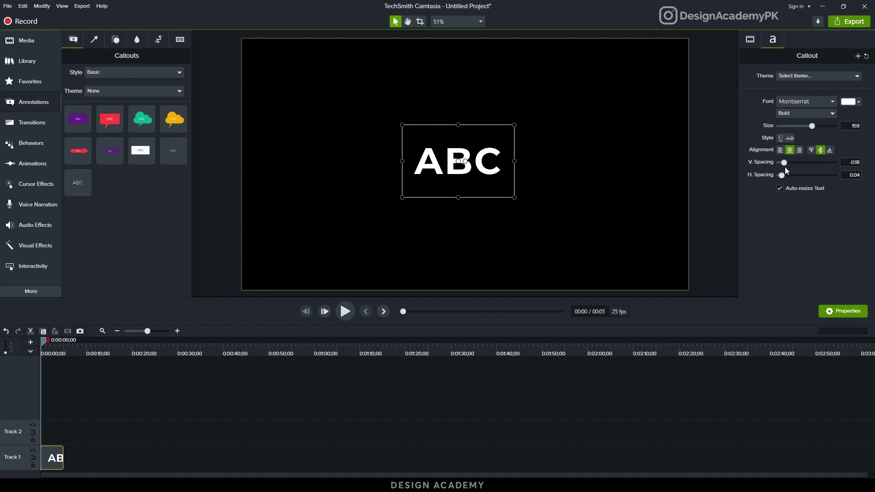
Add a second line reading "def" below ABC in the text callout and reselect its clip
double_click(498, 176)
key("Escape")
key("Return")
type("def")
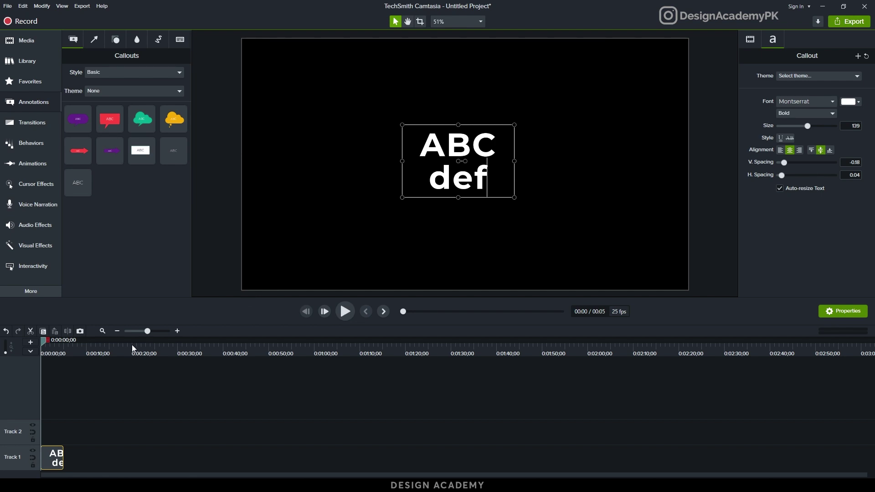
left_click(132, 392)
left_click_drag(83, 426, 60, 451)
Stretch the callout box wider and taller around the text and set the vertical spacing to -0.24
mouse_move(782, 163)
left_mouse_down()
mouse_move(802, 165)
mouse_move(781, 164)
left_mouse_up()
left_click_drag(516, 162, 589, 160)
left_click_drag(402, 162, 336, 161)
mouse_move(484, 181)
left_mouse_down()
mouse_move(469, 183)
mouse_move(486, 182)
left_mouse_up()
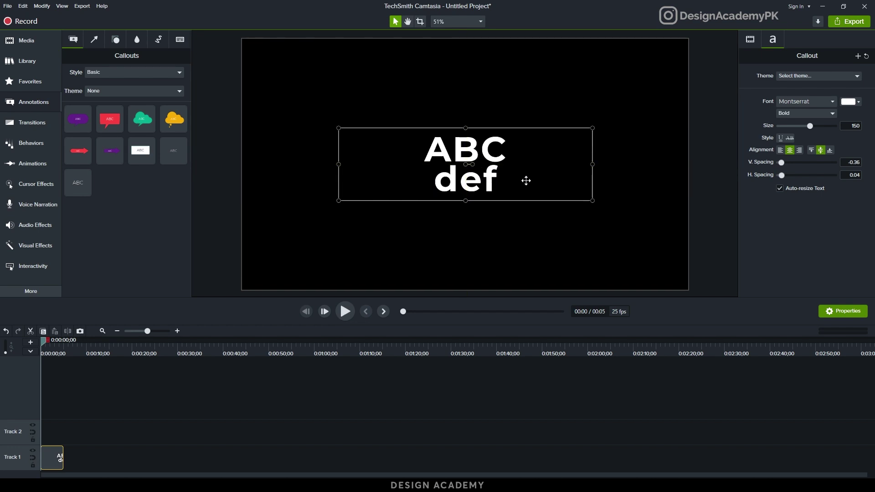
mouse_move(783, 164)
left_mouse_down()
mouse_move(791, 163)
mouse_move(782, 163)
left_mouse_up()
left_click_drag(465, 128, 465, 82)
left_click_drag(466, 201, 466, 245)
mouse_move(783, 164)
left_mouse_down()
mouse_move(799, 163)
mouse_move(784, 170)
left_mouse_up()
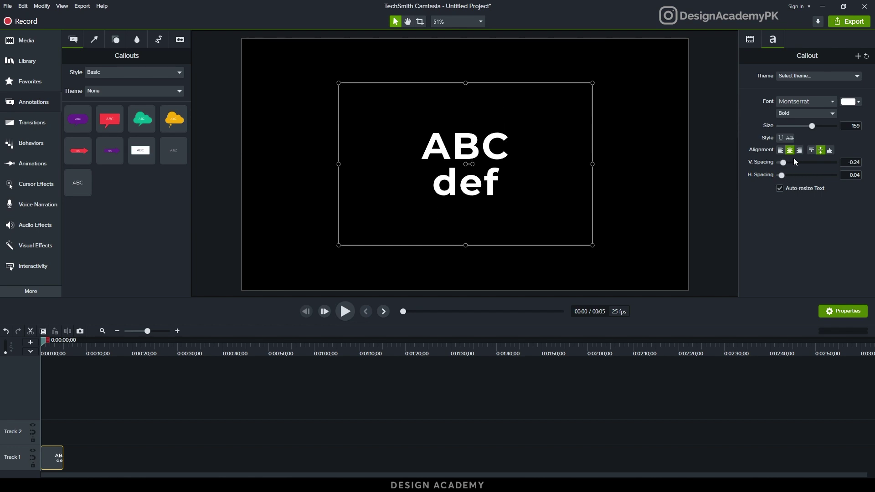
Try underlining and the different horizontal alignments on the callout text, finishing with left alignment
left_click(800, 150)
left_click(780, 138)
left_click(781, 139)
left_click(781, 150)
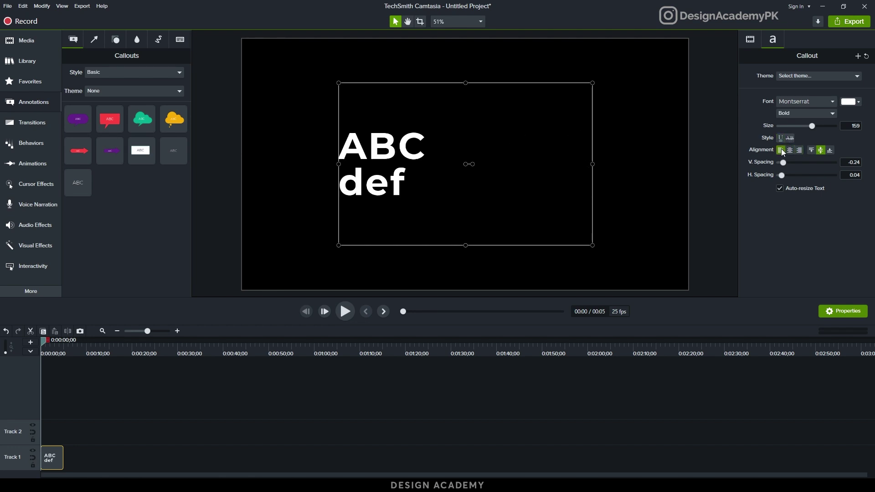
left_click(791, 151)
left_click(799, 150)
left_click(781, 150)
Try the bottom and top vertical alignments on the callout text and return it to middle alignment
left_click(828, 151)
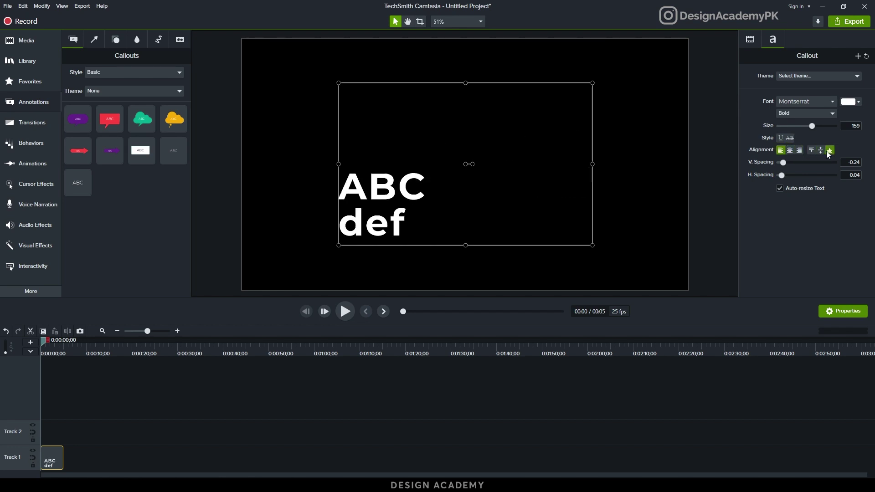
left_click(821, 151)
left_click(811, 150)
left_click(820, 150)
left_click(830, 151)
left_click(822, 152)
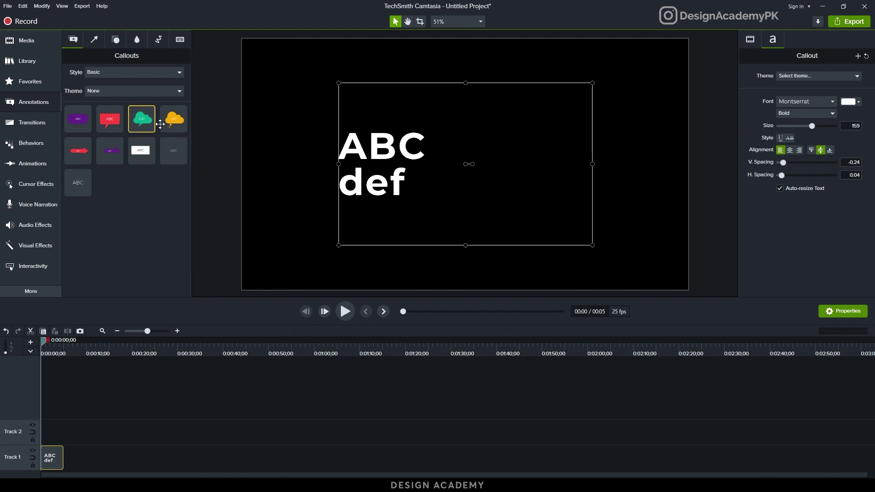
Set the callout style filter to All and browse the complete set of callouts
left_click(97, 76)
left_click(100, 84)
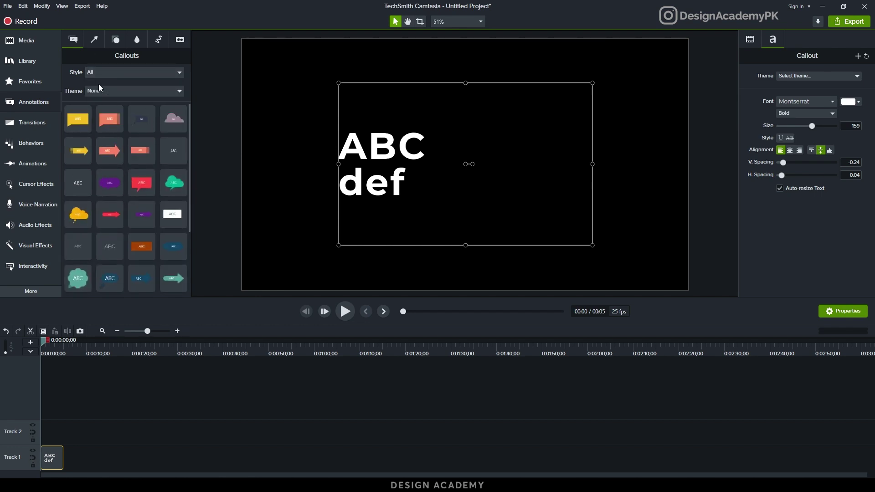
scroll(141, 205, "down", 3)
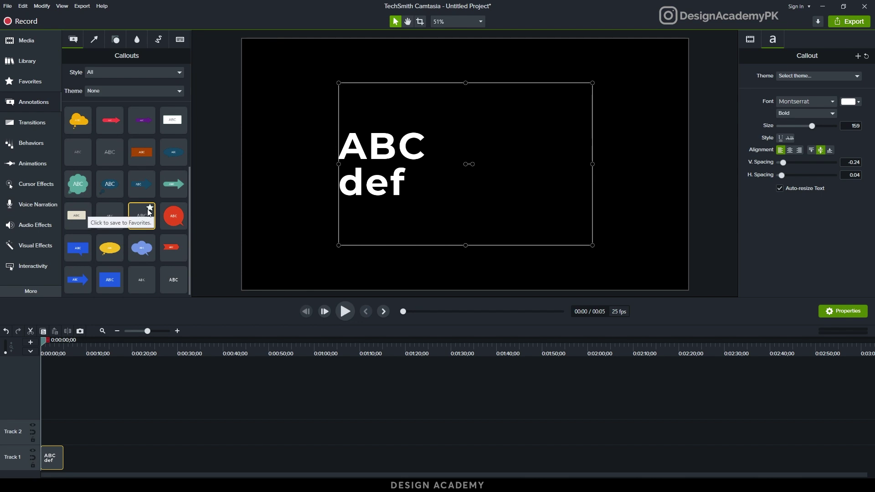
scroll(124, 211, "up", 3)
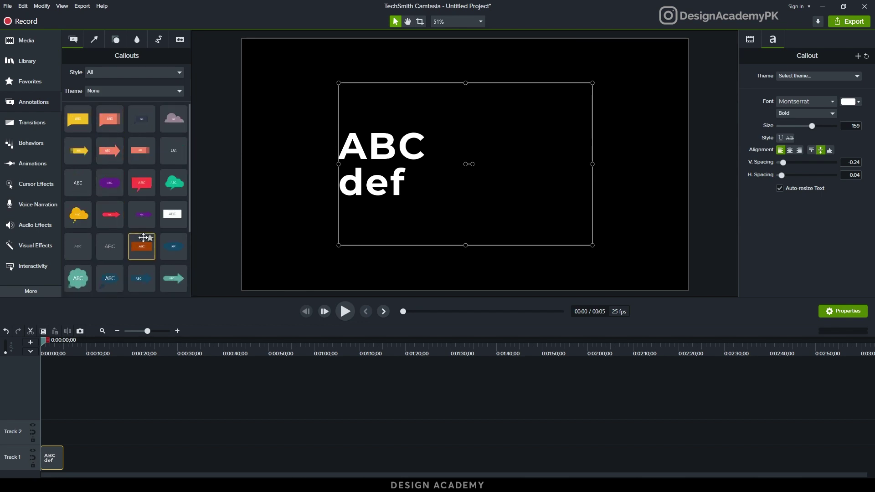
scroll(137, 237, "down", 3)
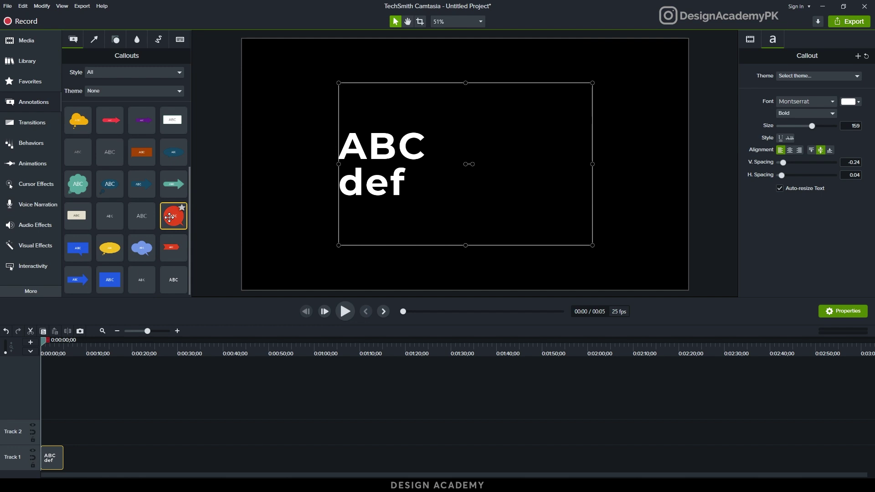
Place the red round speech bubble on Track 2, change its text to "Bubble Icon", and delete the clip
left_click_drag(172, 216, 172, 428)
mouse_move(170, 349)
left_mouse_down()
mouse_move(188, 354)
mouse_move(177, 357)
left_mouse_up()
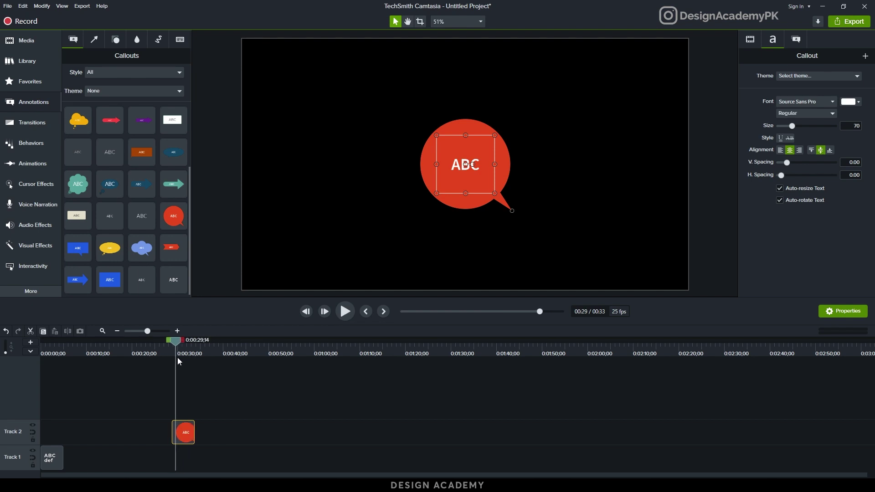
double_click(459, 167)
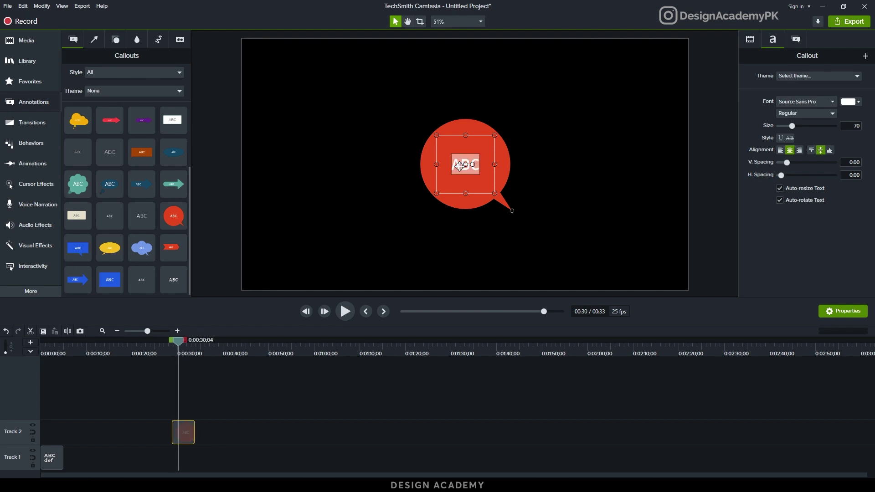
type("Bubble Icon")
left_click(184, 393)
left_click_drag(170, 352, 184, 355)
left_click_drag(235, 391, 171, 441)
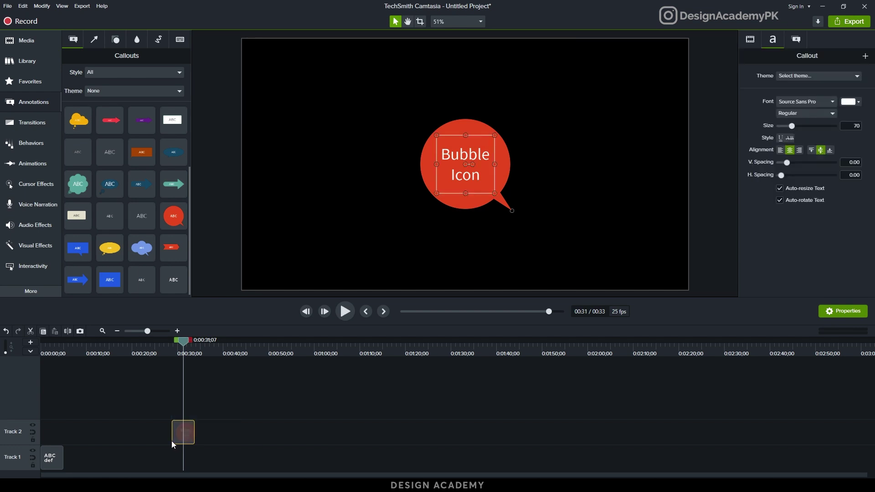
key("Delete")
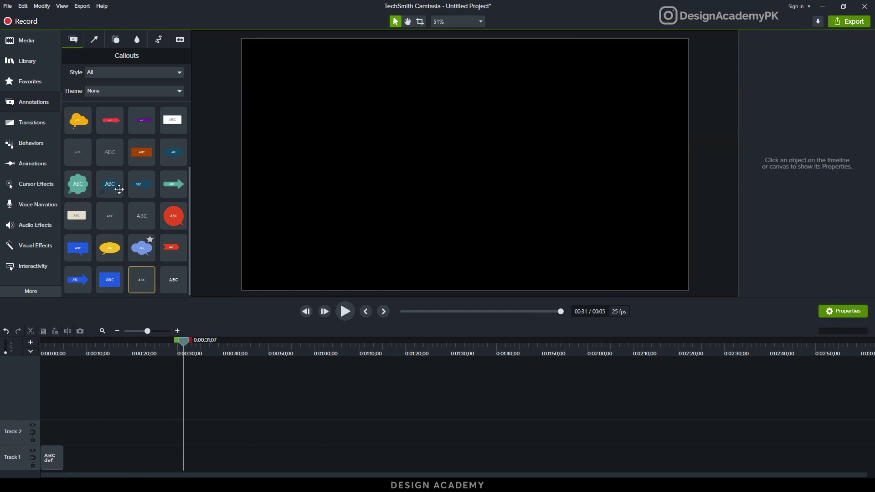
Browse the arrows and shapes, and place the teal triangle on Track 2 at about 12 seconds
left_click(95, 40)
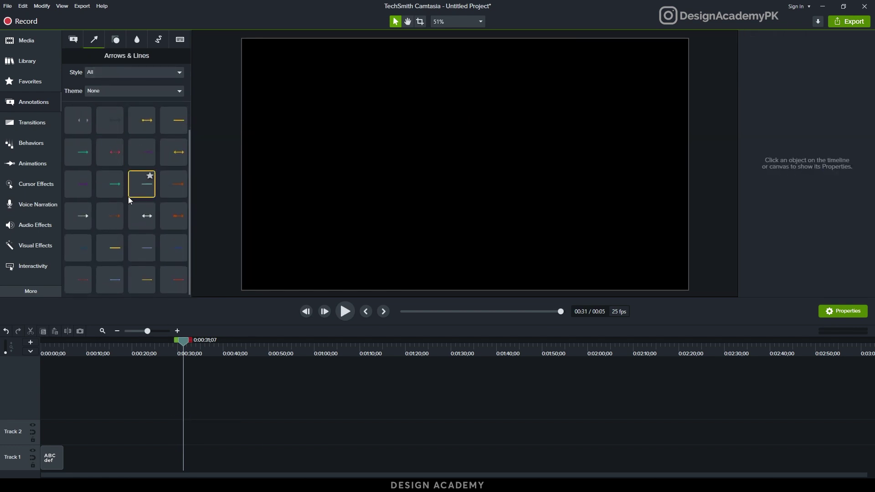
left_click(115, 40)
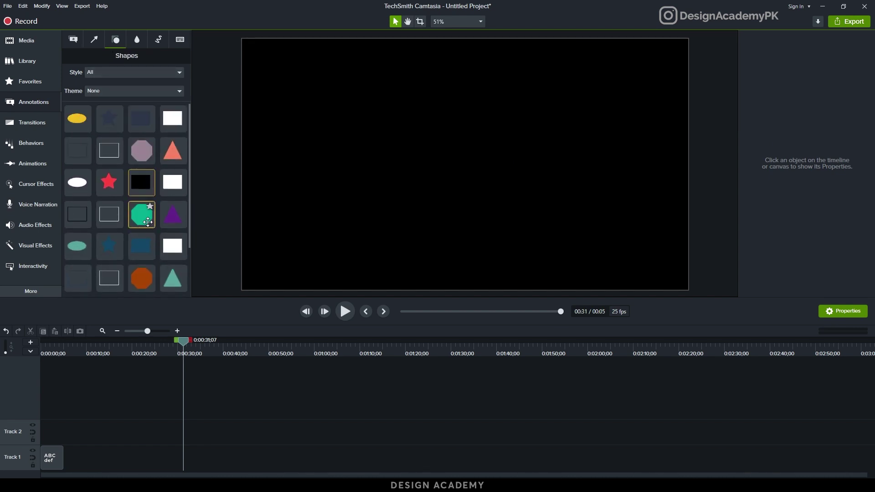
scroll(141, 219, "down", 2)
left_click_drag(166, 222, 98, 418)
left_click_drag(91, 352, 102, 352)
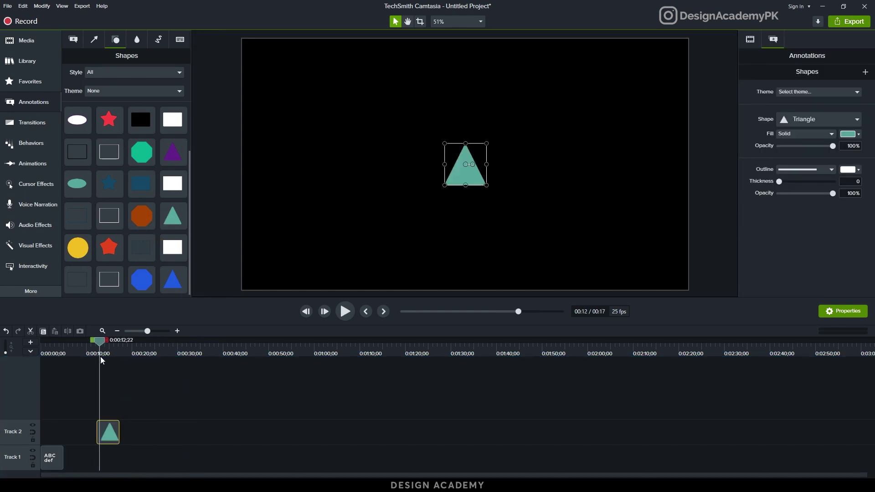
Enlarge the triangle beyond the canvas and position it so its slanted edge fills the right part of the frame
left_click_drag(487, 185, 755, 420)
left_click_drag(624, 217, 676, 76)
left_click_drag(497, 276, 392, 347)
left_click_drag(567, 225, 628, 200)
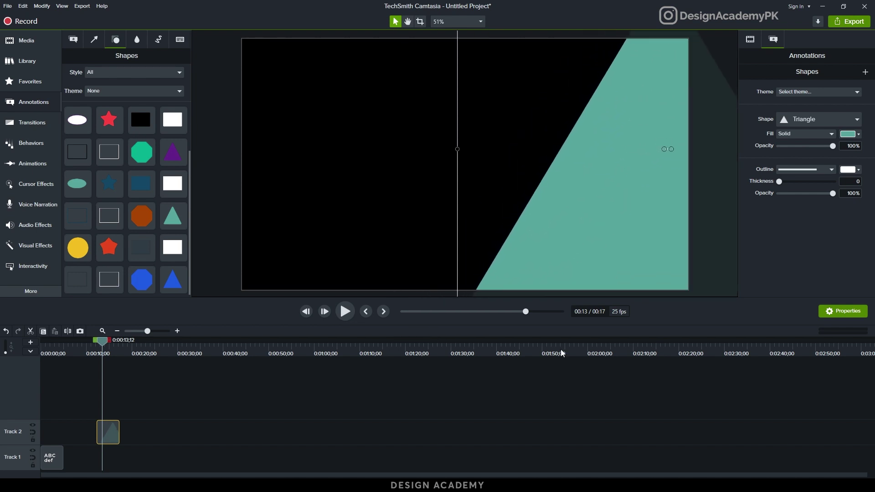
left_click(577, 392)
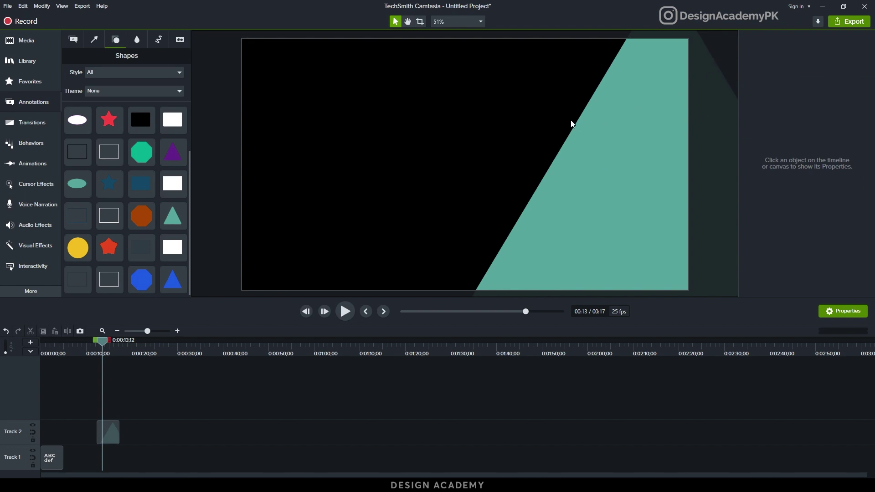
Layer the triangle on Track 1 beneath the ABC def text at the timeline start and preview both clips together
left_click_drag(112, 433, 46, 458)
left_click_drag(42, 356, 63, 356)
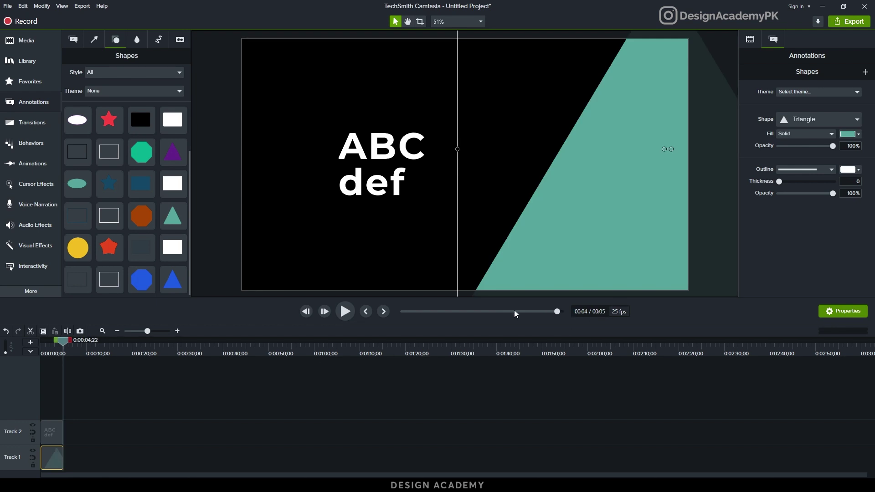
left_click_drag(64, 352, 38, 355)
Review the blur and highlight, sketch motion, and keystroke callout annotations
left_click(136, 41)
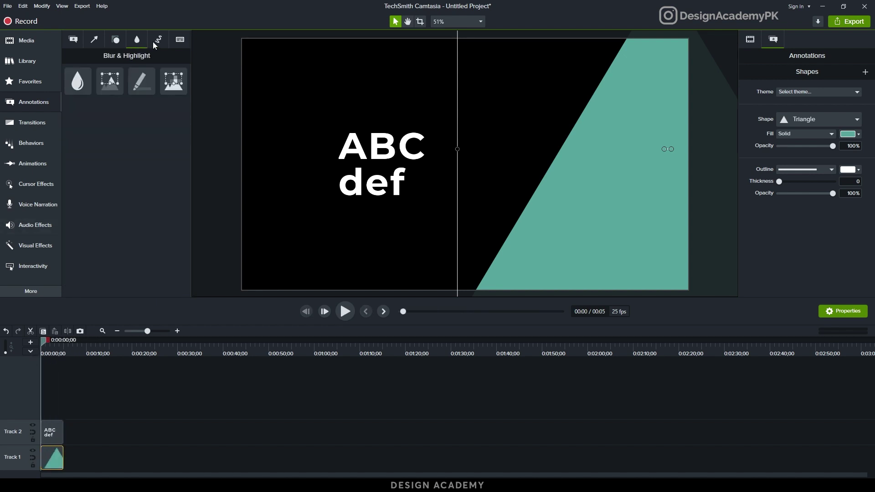
left_click(157, 42)
left_click(177, 40)
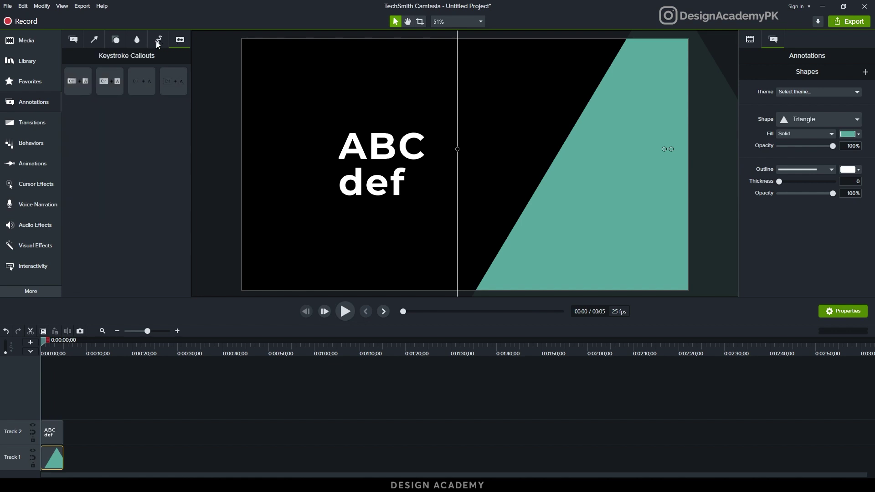
left_click(136, 41)
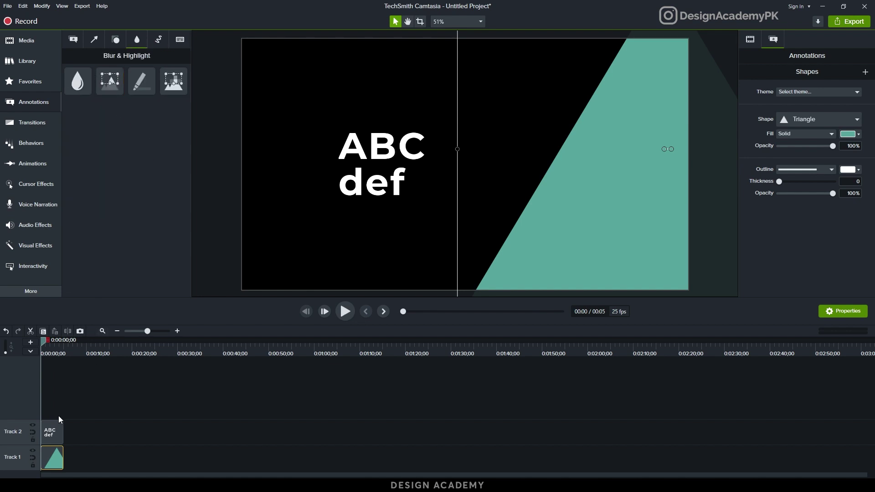
left_click(116, 42)
left_click(73, 40)
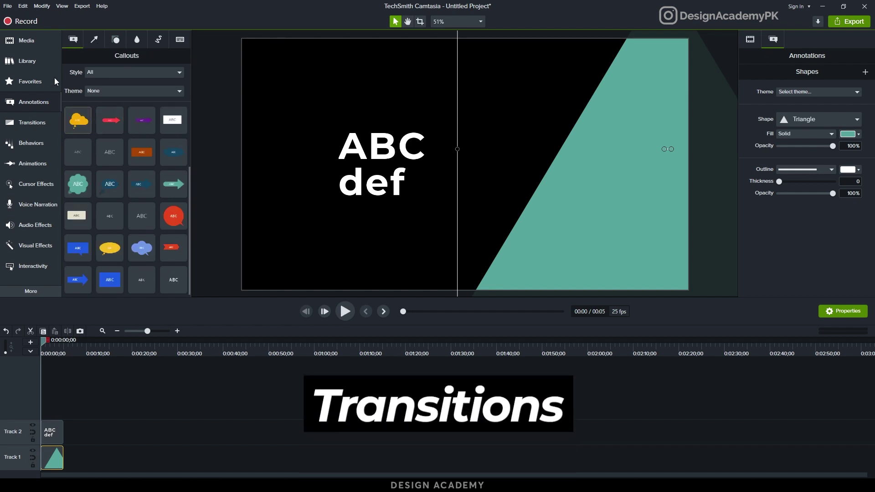
Try the Fade transition at the start of the ABC def text clip, preview it, and undo it
left_click(39, 124)
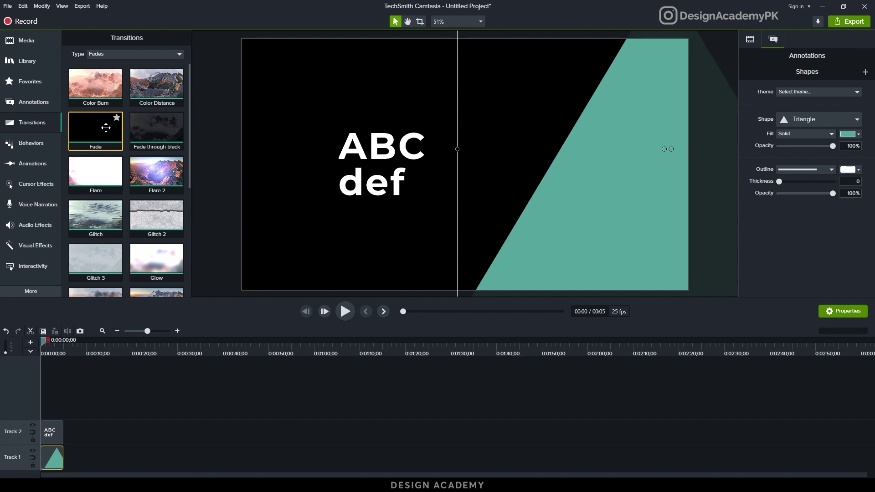
left_click_drag(96, 132, 42, 431)
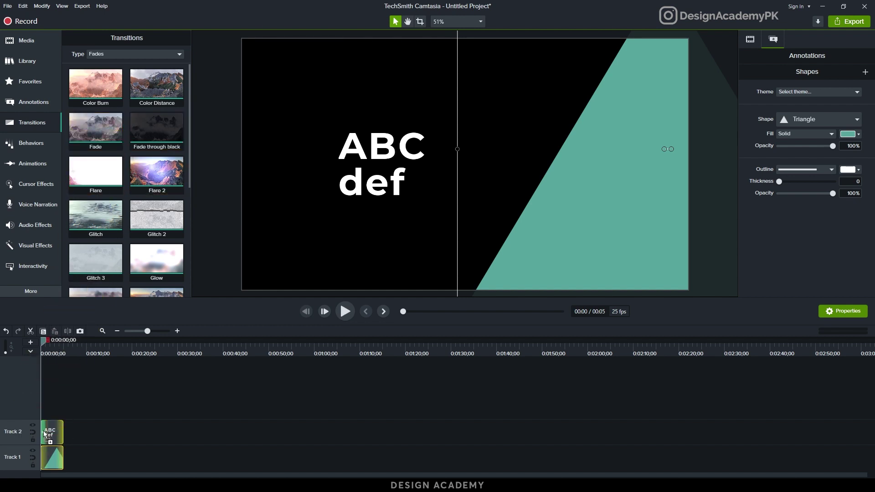
left_click_drag(42, 339, 40, 343)
key("ctrl+z")
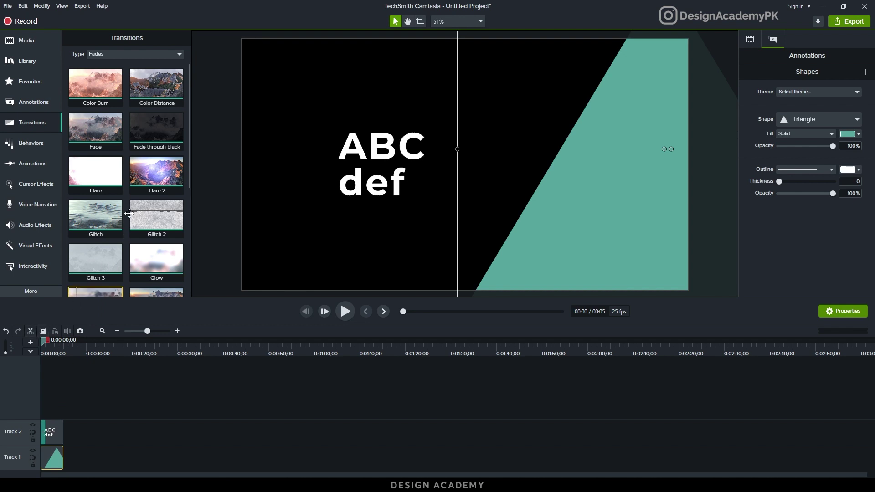
Try the Zoom Fade transition at the start of the stacked clips and preview its effect
scroll(136, 198, "down", 3)
scroll(136, 198, "down", 2)
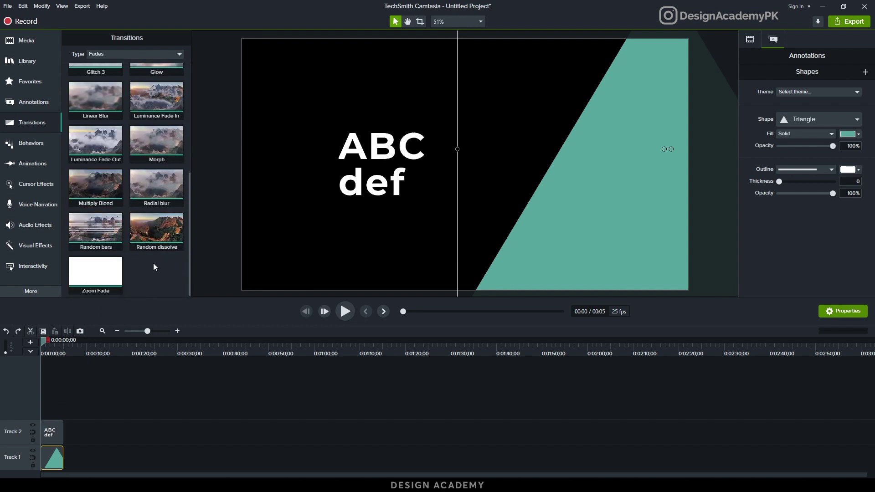
left_click_drag(117, 274, 45, 462)
left_click_drag(41, 346, 46, 344)
left_click_drag(96, 276, 42, 447)
left_click_drag(47, 339, 48, 340)
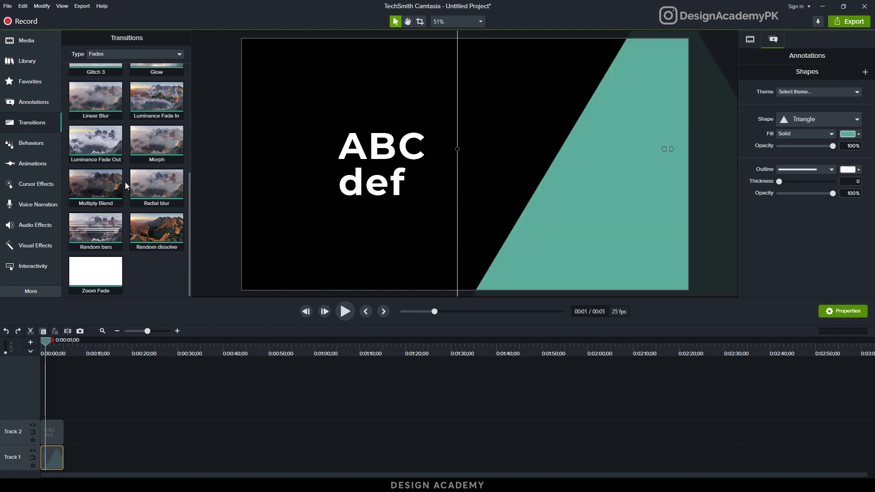
scroll(108, 134, "up", 4)
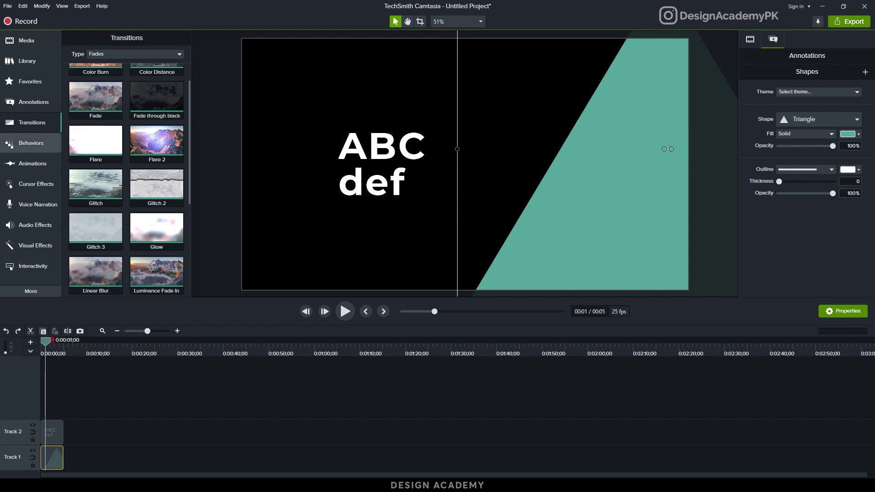
Apply the Jump And Fall behavior to the ABC def text clip on Track 2 and preview its entrance
left_click(31, 146)
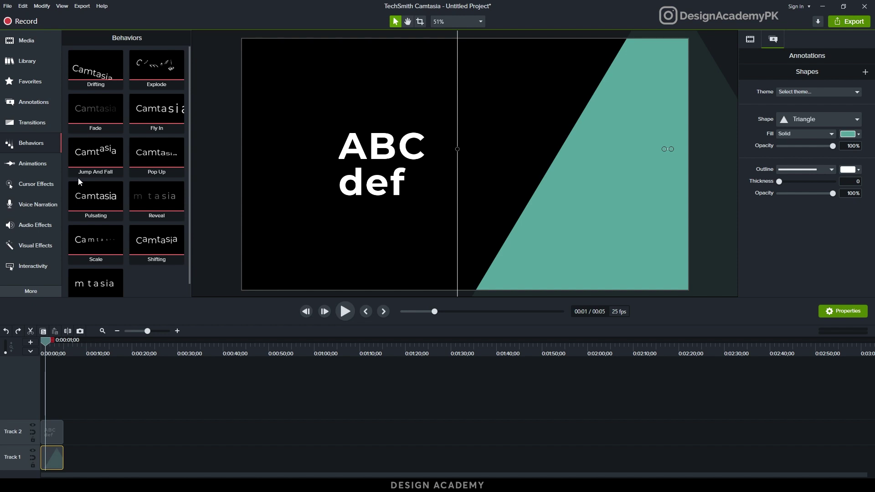
mouse_move(44, 339)
left_mouse_down()
mouse_move(61, 346)
mouse_move(45, 346)
left_mouse_up()
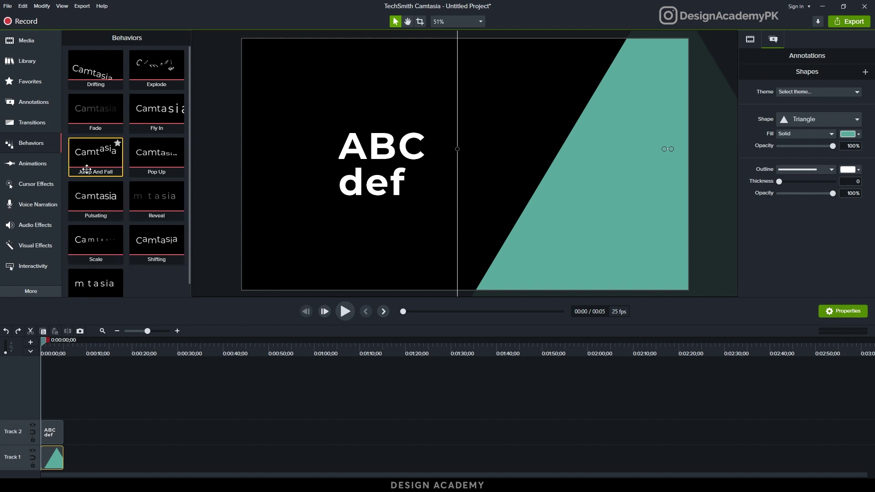
left_click_drag(87, 169, 49, 428)
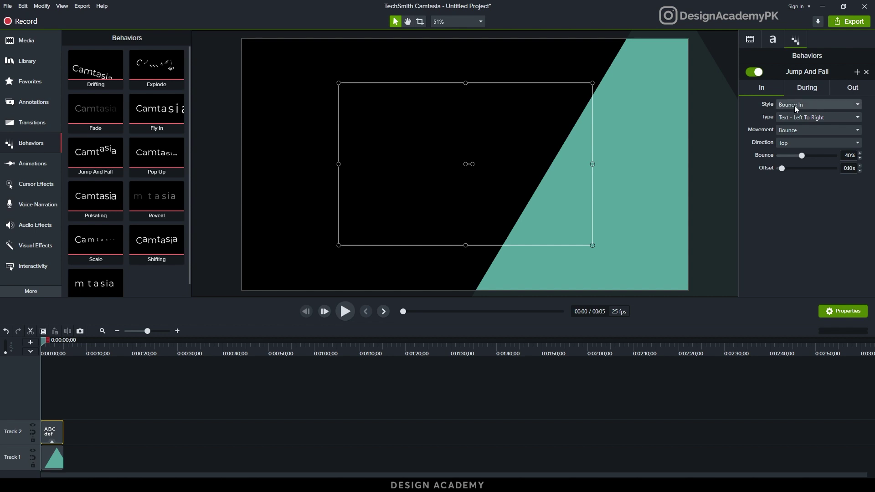
mouse_move(44, 345)
left_mouse_down()
mouse_move(64, 343)
mouse_move(49, 346)
left_mouse_up()
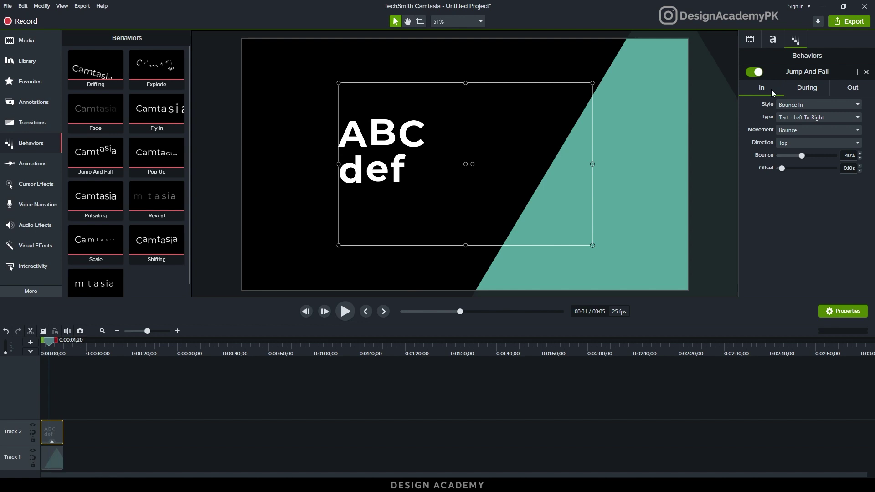
Review the behavior's In, During and Out phases and set its During style to None
left_click(804, 90)
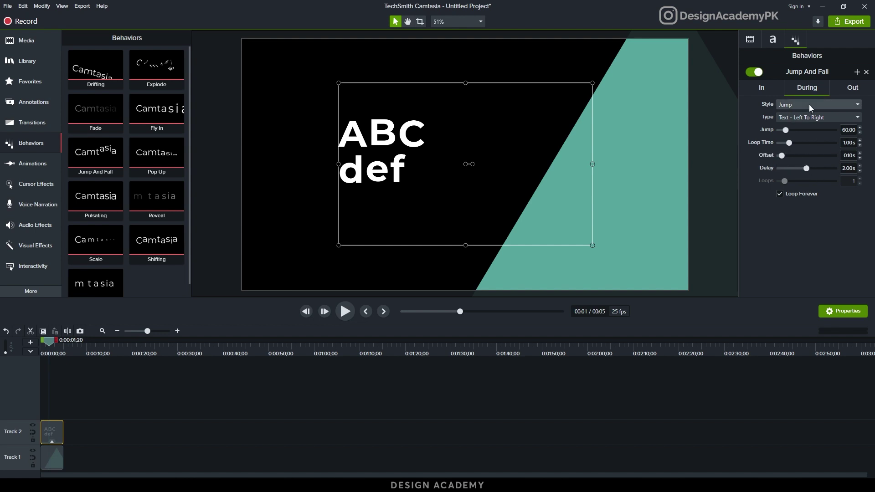
left_click(846, 89)
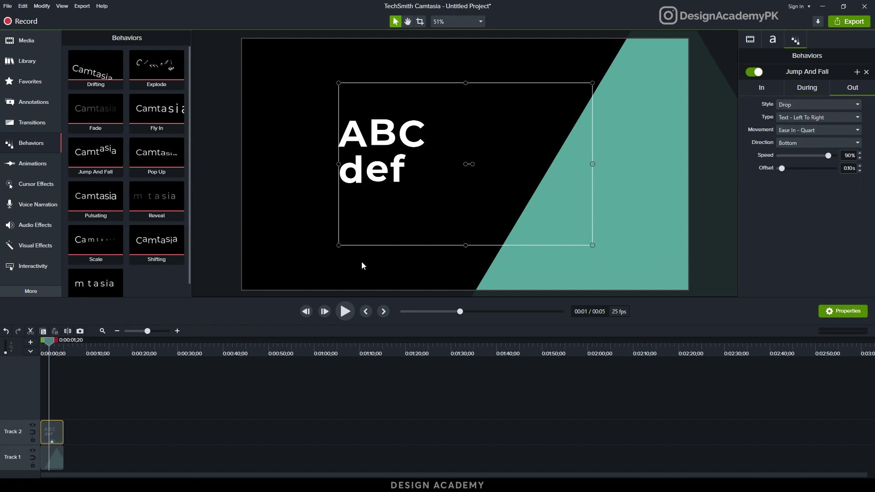
mouse_move(58, 343)
left_mouse_down()
mouse_move(51, 345)
mouse_move(65, 345)
mouse_move(40, 344)
mouse_move(51, 342)
left_mouse_up()
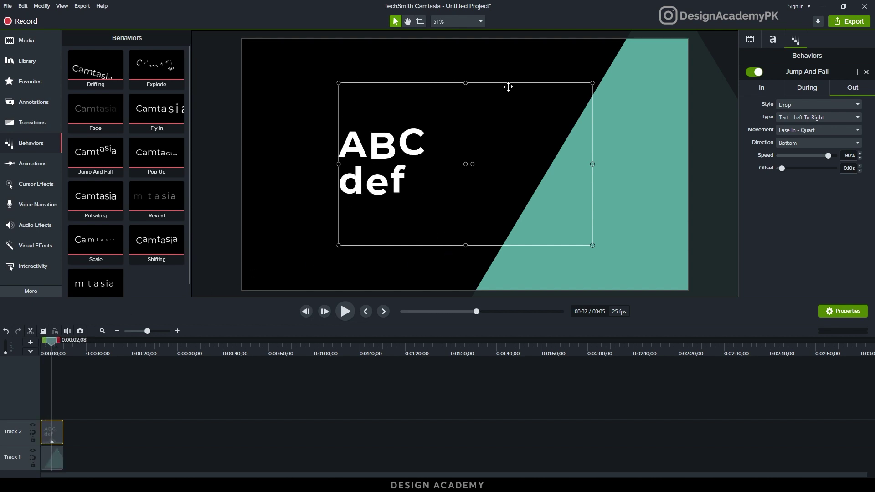
left_click(772, 92)
left_click(800, 89)
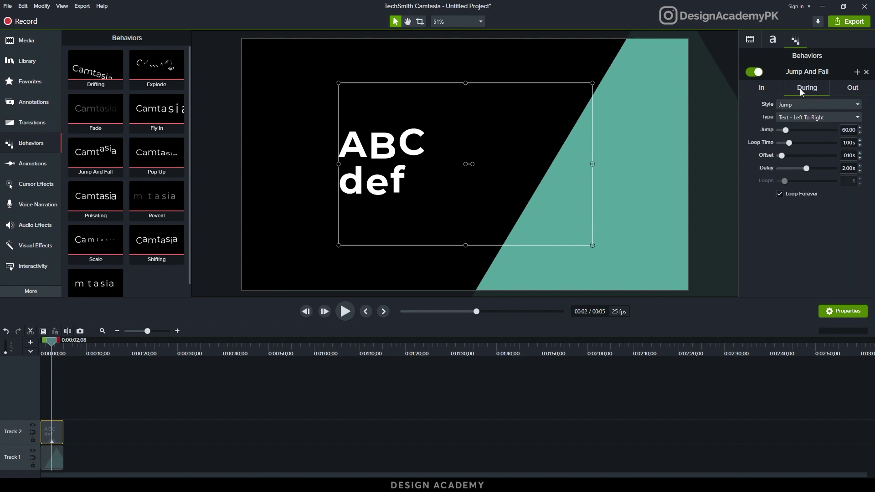
left_click(839, 91)
left_click(810, 92)
left_click(794, 105)
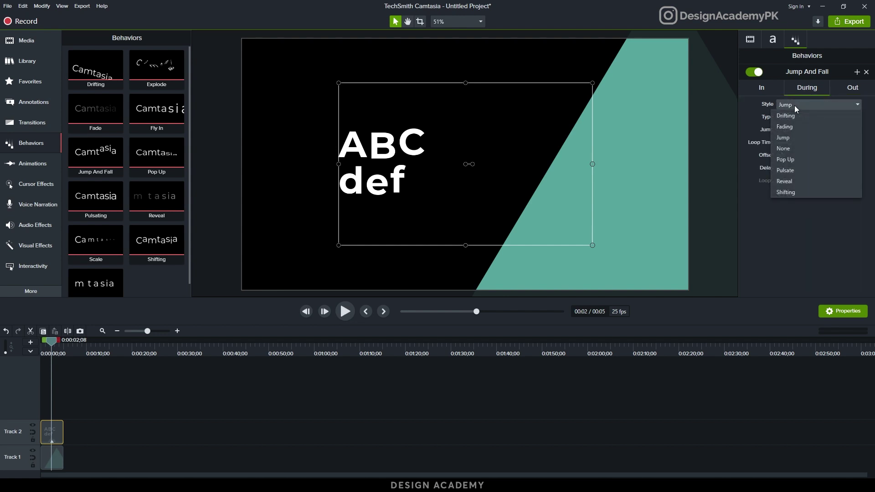
left_click(790, 149)
Replace the ABC def callout text with "Welcome To Fiverr Gigi", starting a new line after "Welcome"
double_click(392, 171)
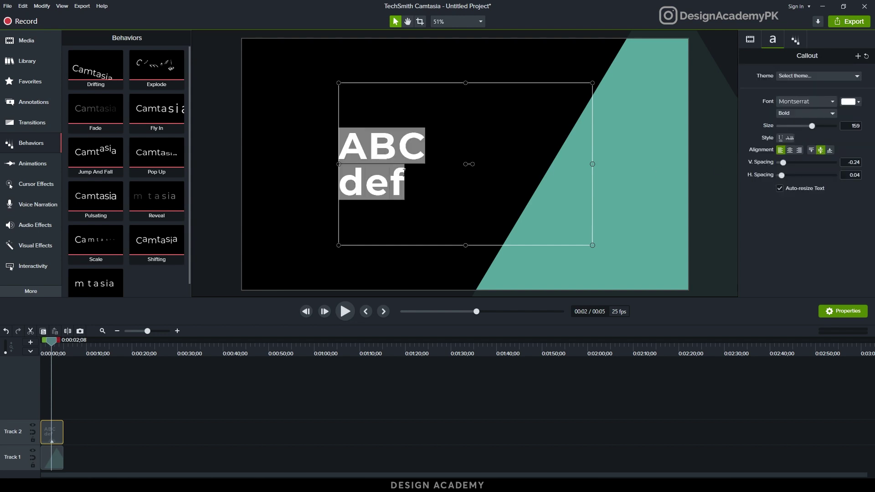
type("Fiverr")
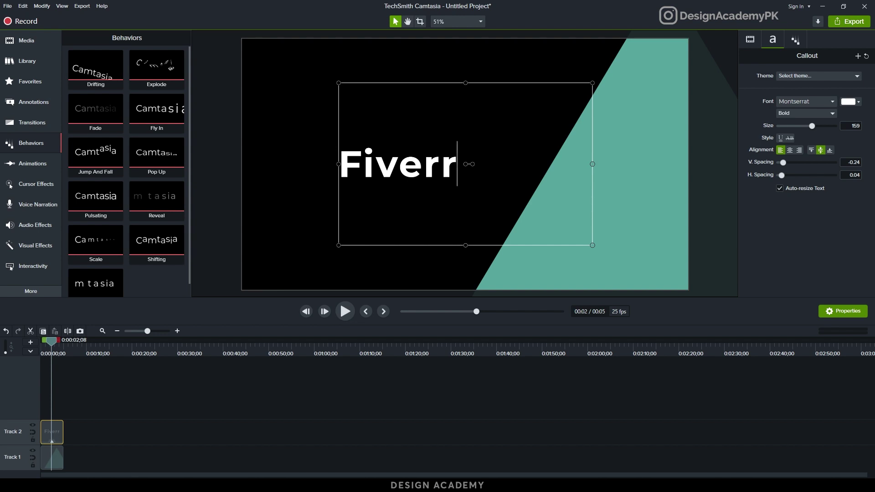
key("ctrl+a")
type("Welcome")
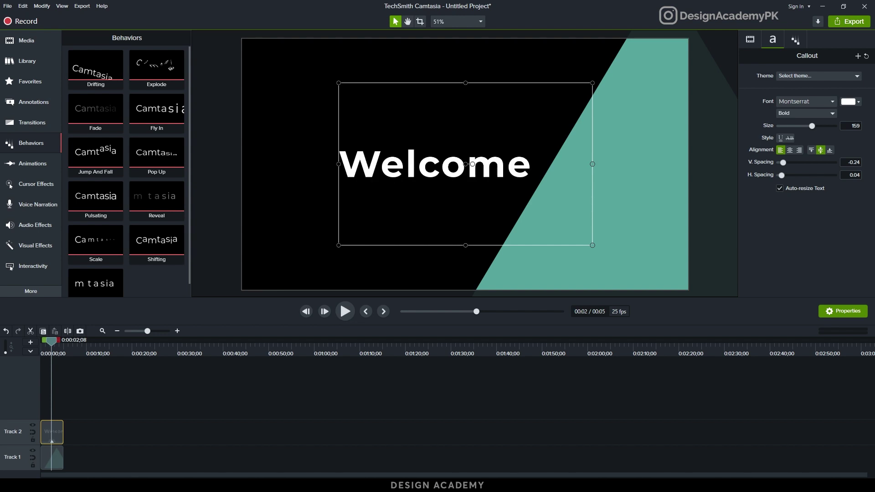
key("Return")
type("To Fiver")
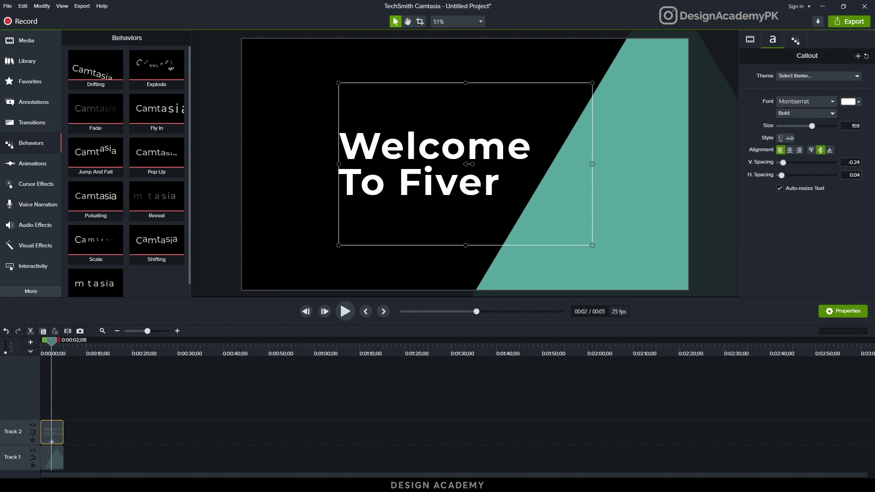
type("r Gigi")
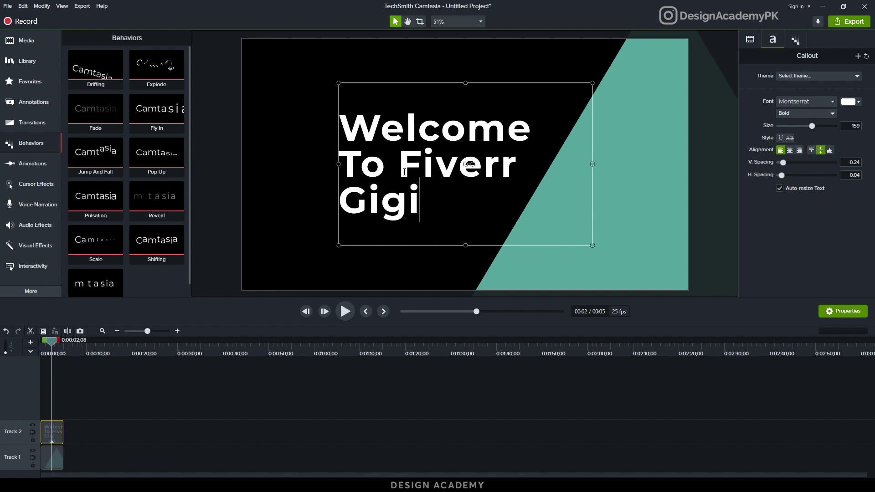
left_click(233, 386)
Move the Welcome To Fiverr Gigi text toward the left edge of the canvas and preview its animation from the start
left_click_drag(51, 340, 42, 341)
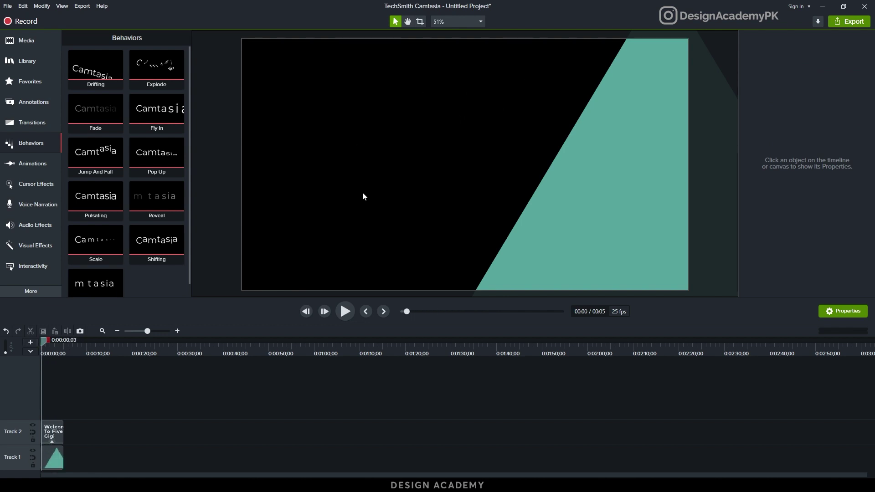
left_click(57, 353)
left_click(393, 176)
left_click_drag(411, 173, 344, 173)
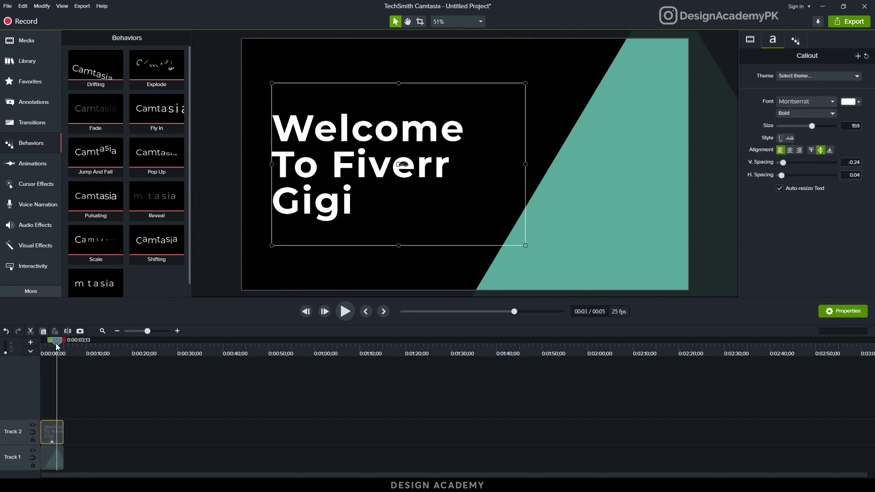
left_click_drag(56, 344, 40, 347)
key("space")
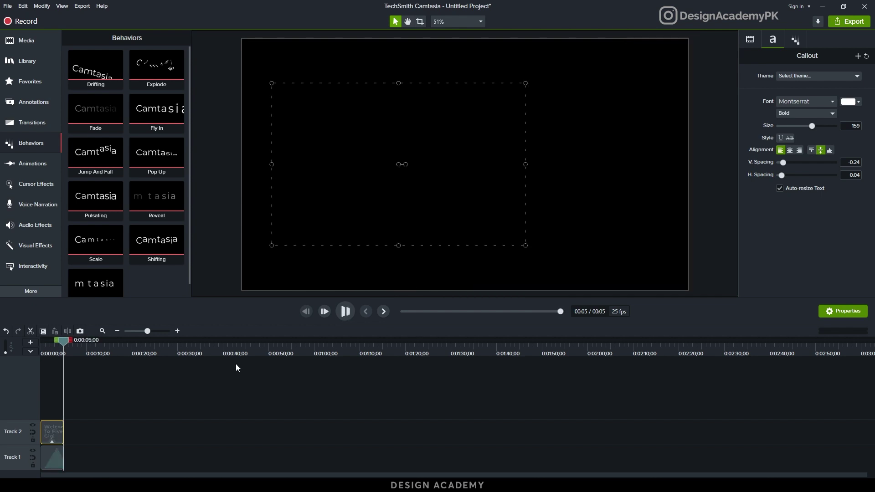
key("space")
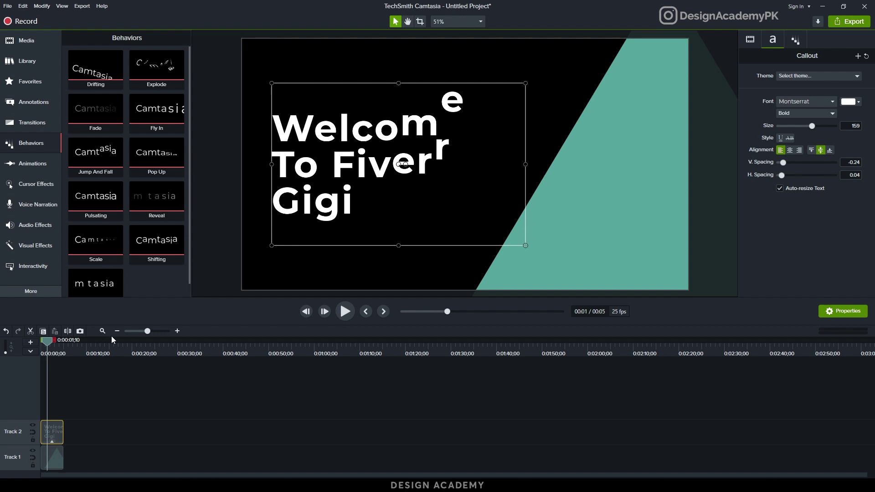
Enlarge the timeline scale and inspect the Jump And Fall effect attached to the text clip
left_click_drag(147, 331, 156, 332)
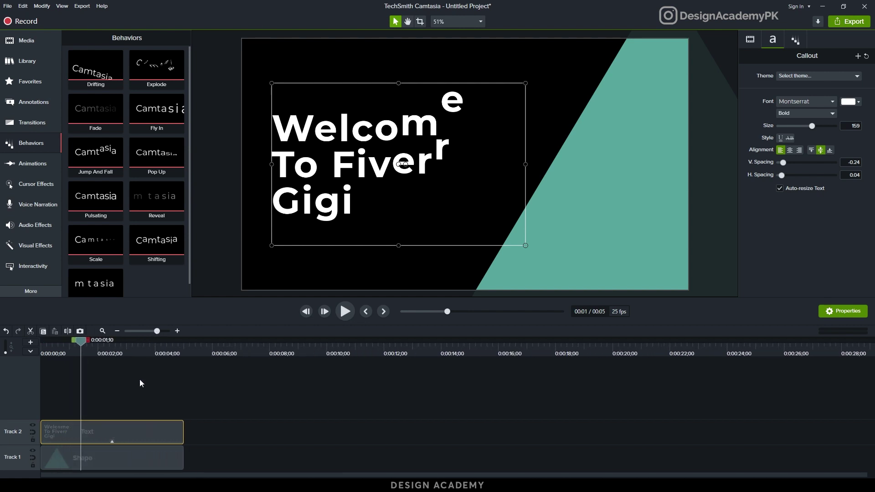
left_click(113, 443)
left_click(151, 441)
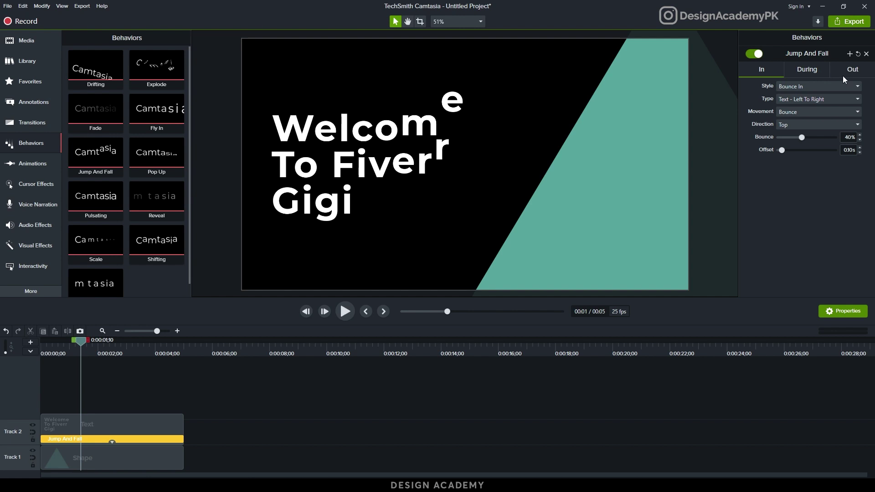
left_click(259, 398)
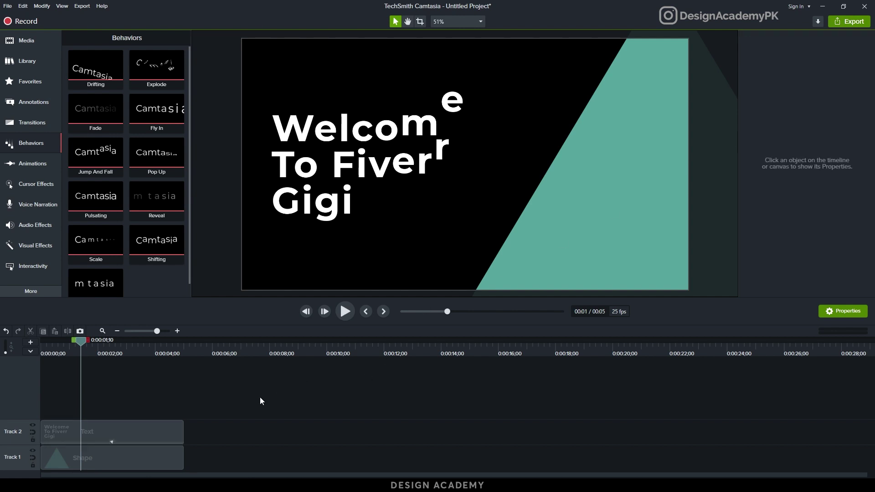
Review the text clip's behavior phases and set the In style to Grow
left_click(158, 427)
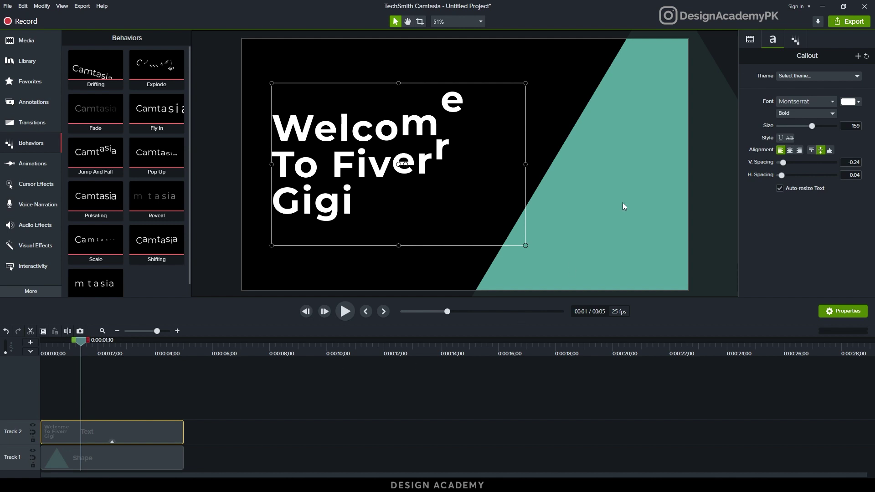
left_click(798, 44)
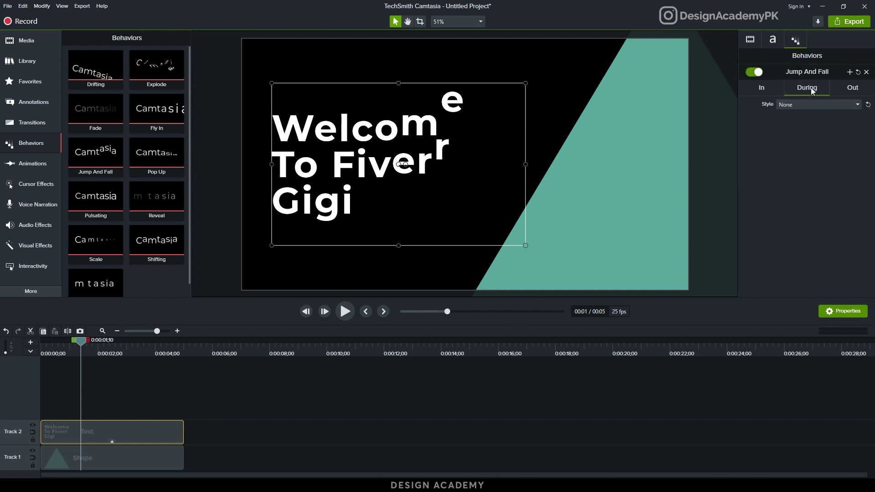
left_click(767, 89)
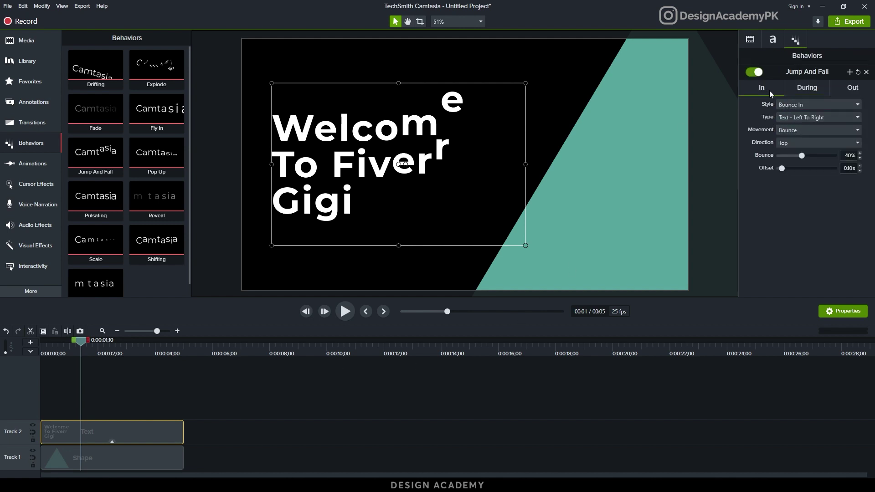
left_click(808, 90)
left_click(851, 90)
left_click(799, 89)
left_click(771, 90)
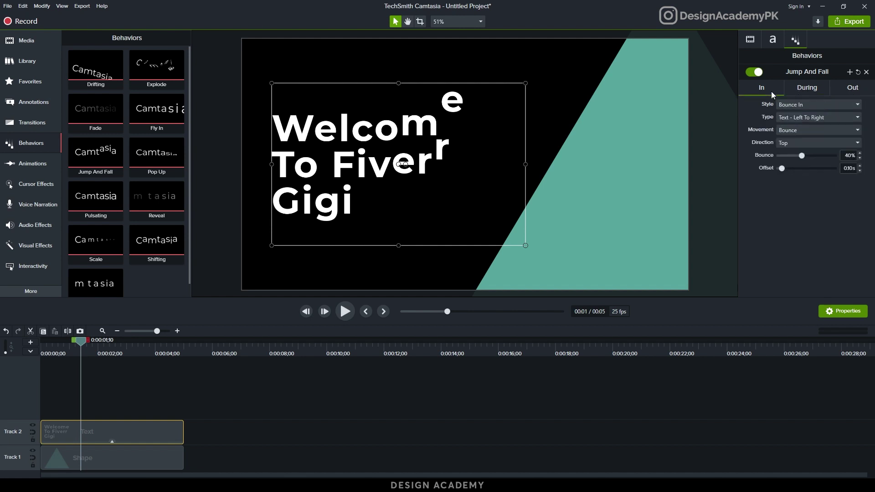
left_click(803, 107)
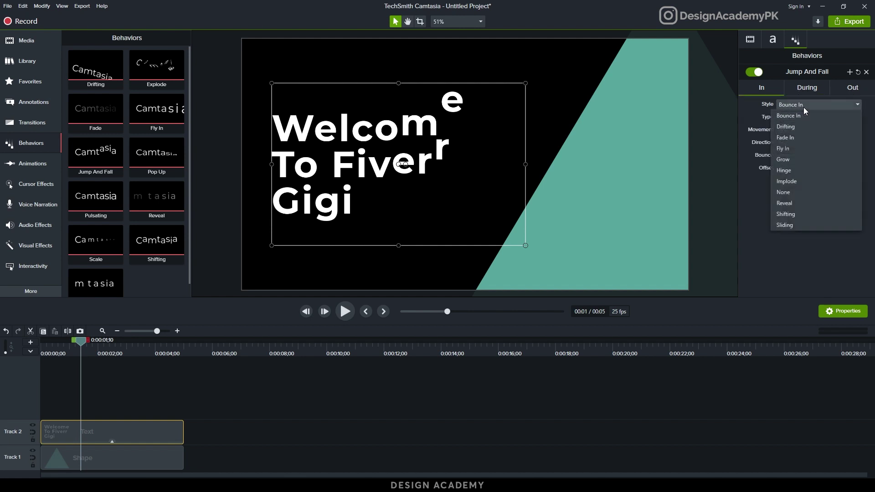
left_click(793, 161)
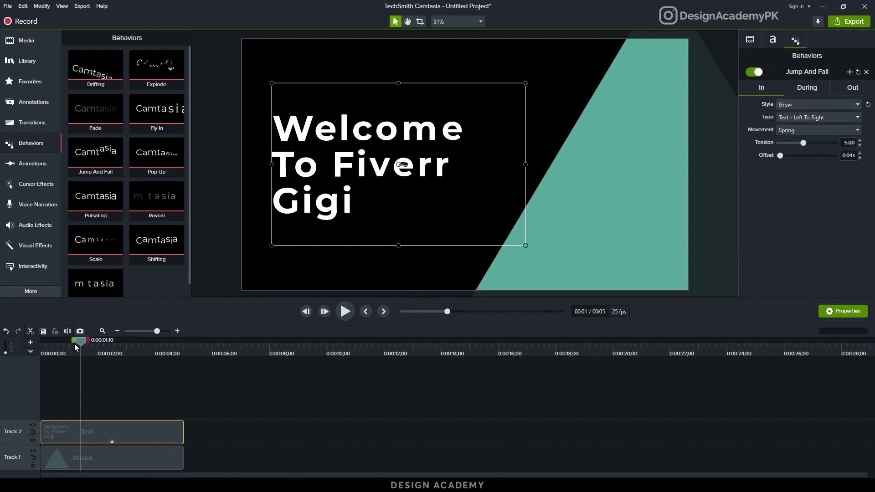
Preview the text clip's Grow entrance from the start and stop playback during its exit animation
left_click_drag(76, 348, 36, 348)
key("space")
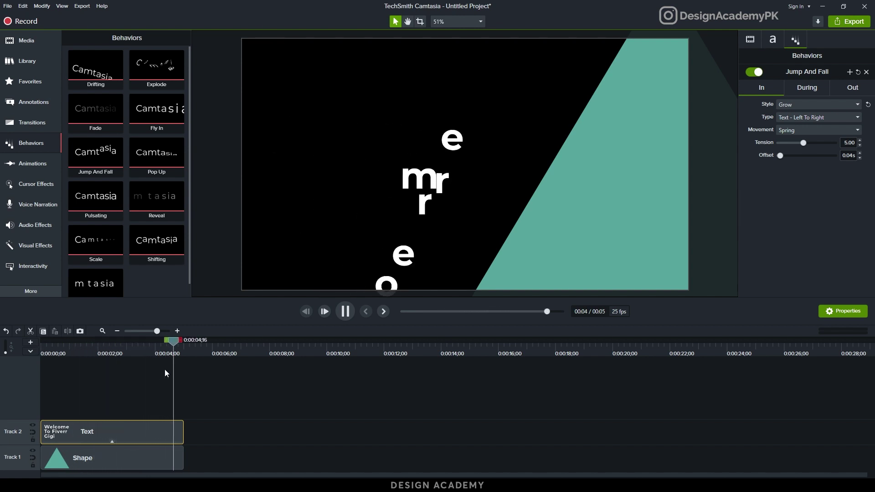
left_click(169, 349)
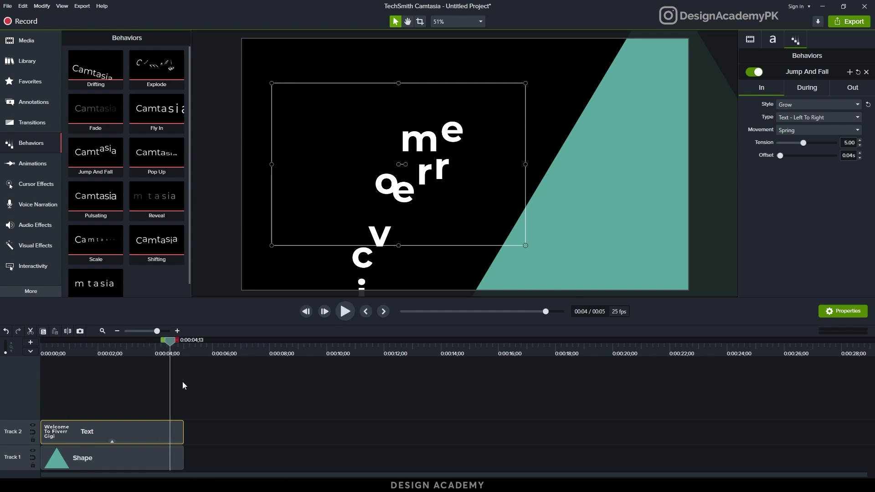
Set the text behavior's Out style to Shifting and preview the animation from the start
left_click(841, 88)
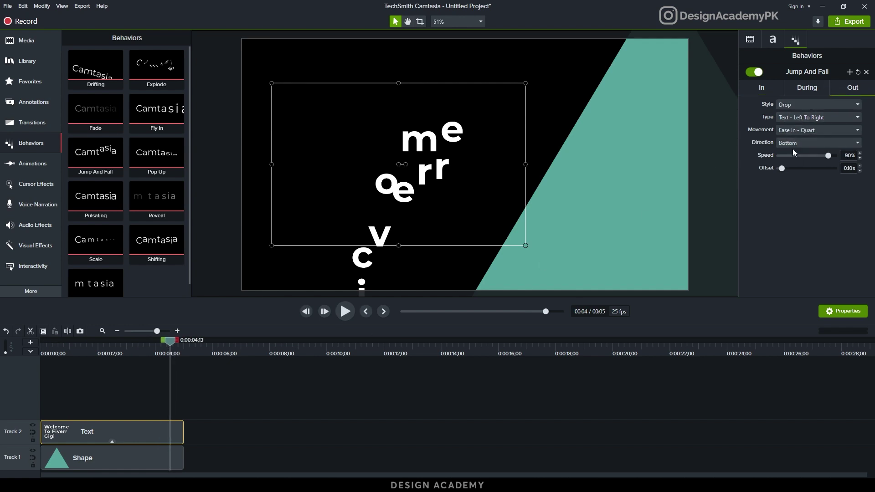
left_click(791, 106)
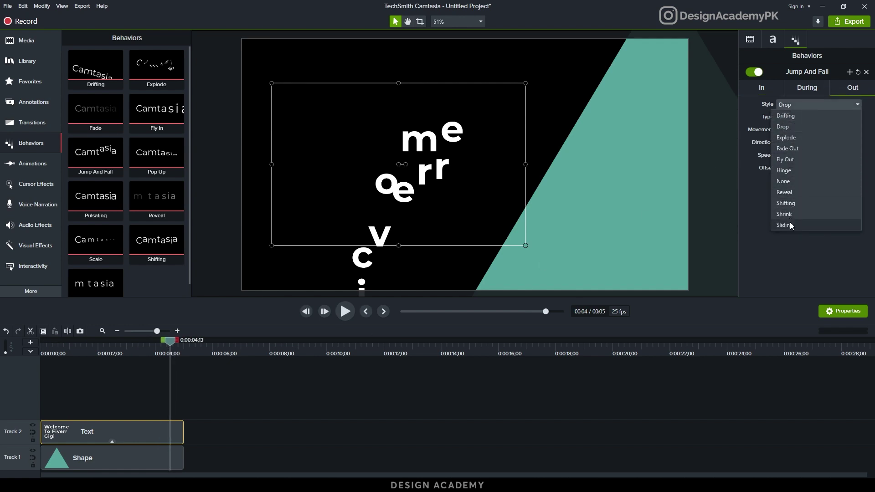
left_click(785, 204)
left_click(42, 348)
key("space")
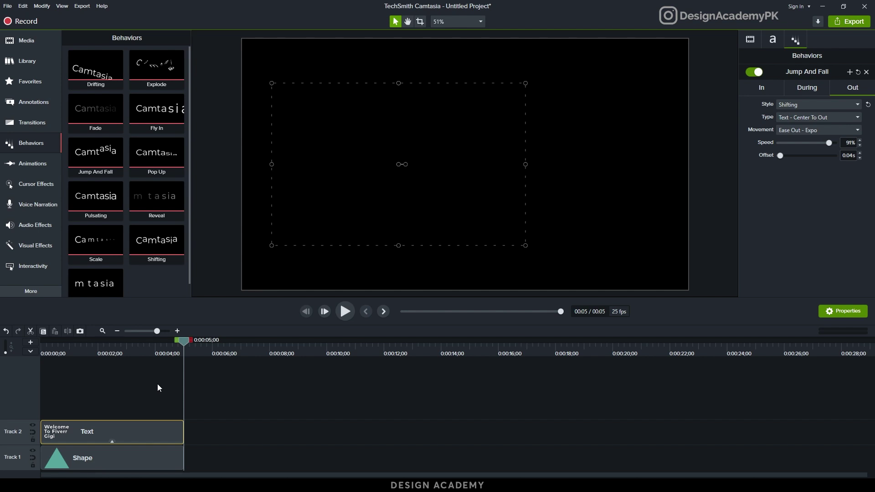
Fill the triangle shape with the default palette's green and set its outline thickness to 47
left_click_drag(51, 347, 61, 347)
left_click(122, 450)
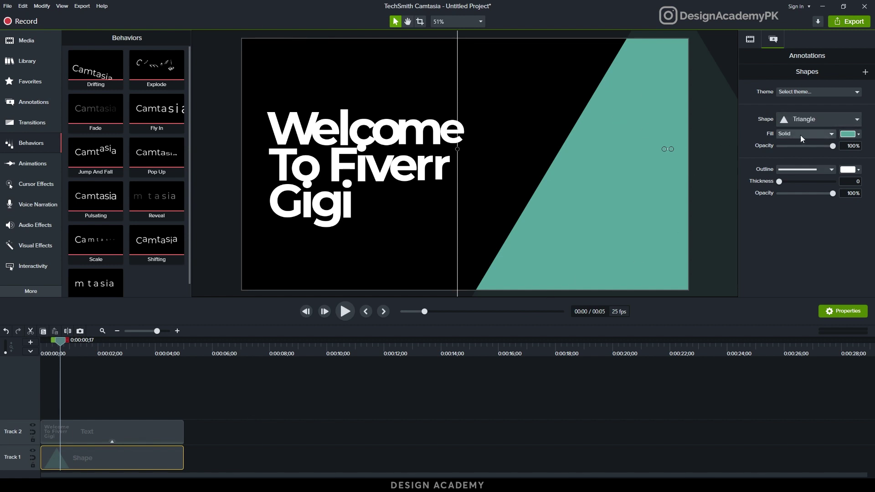
left_click(848, 134)
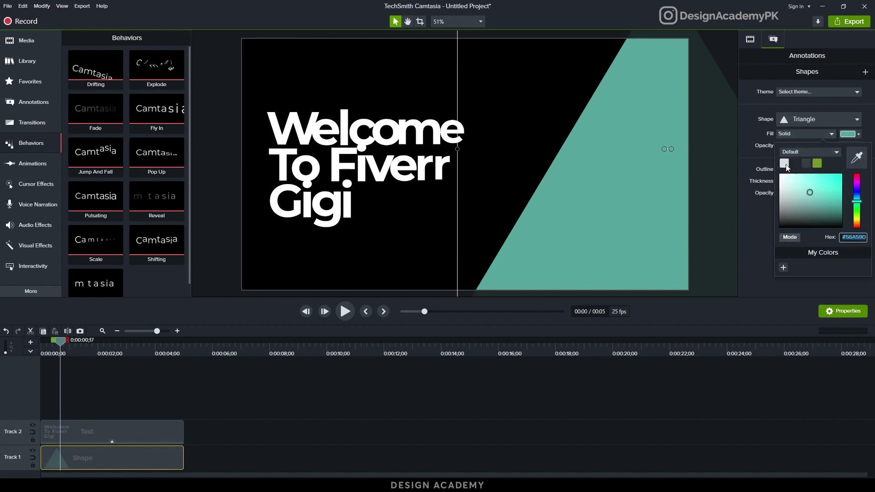
left_click_drag(790, 189, 766, 175)
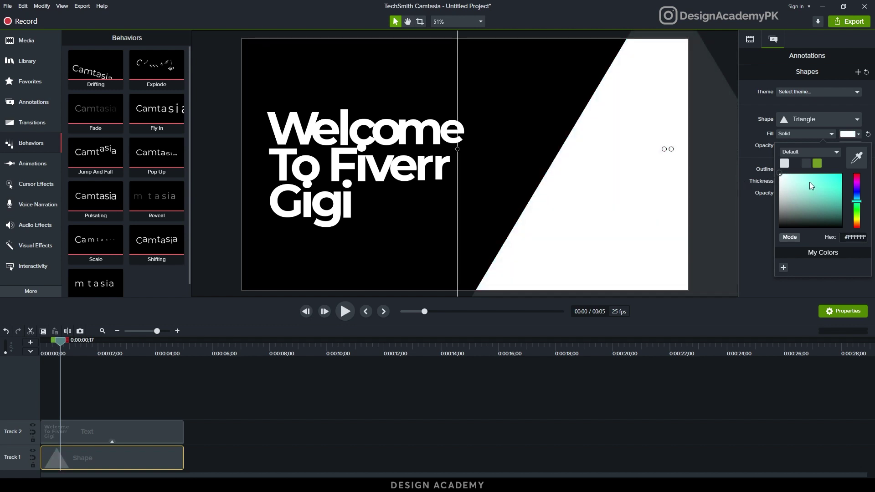
left_click(817, 163)
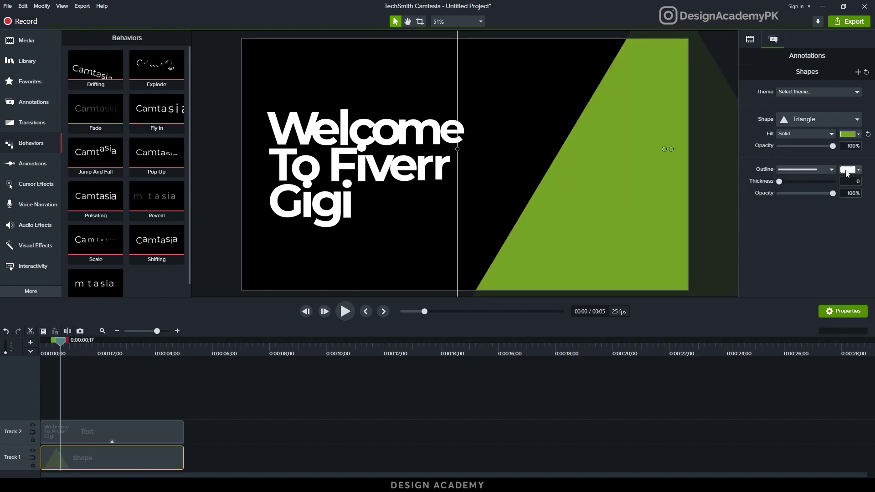
left_click_drag(780, 181, 841, 197)
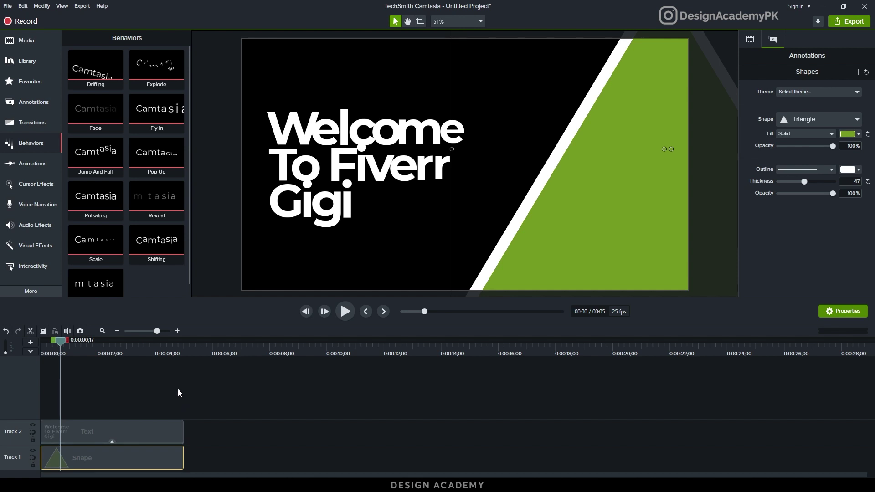
Apply the Sliding behavior to the triangle shape clip and preview its entrance from the start
mouse_move(64, 341)
left_mouse_down()
mouse_move(34, 341)
mouse_move(58, 342)
left_mouse_up()
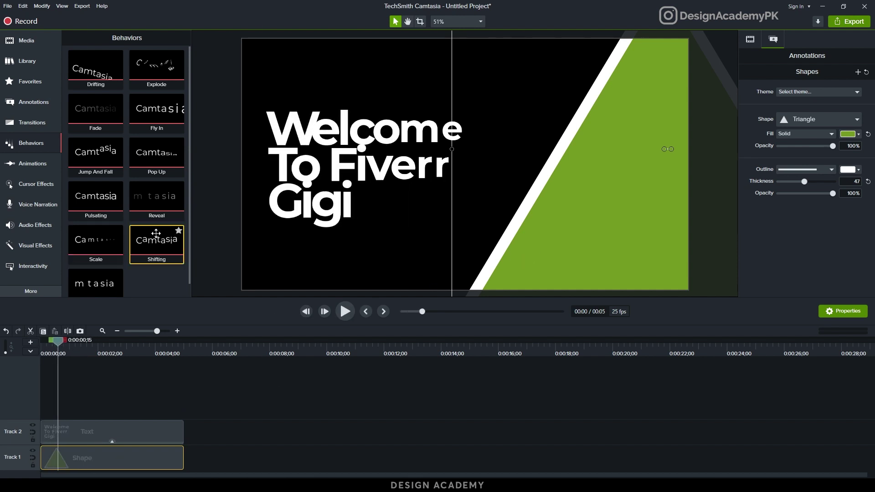
left_click_drag(96, 284, 91, 453)
left_click_drag(58, 342, 43, 343)
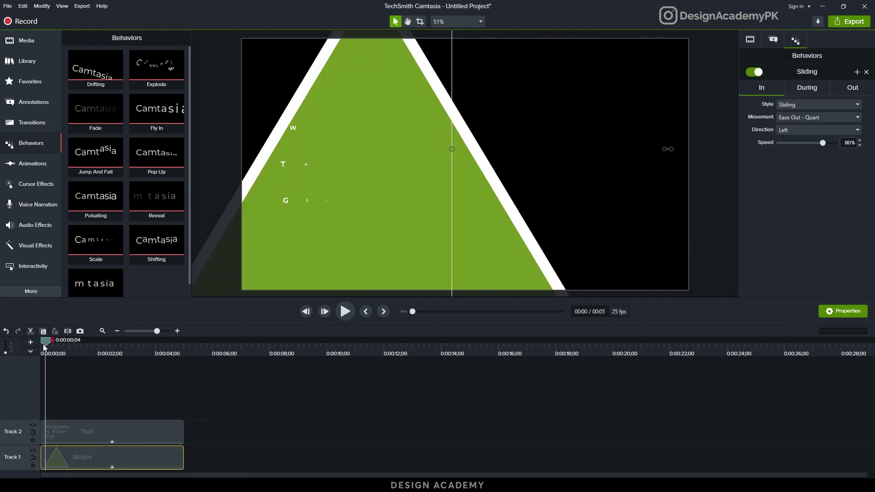
key("space")
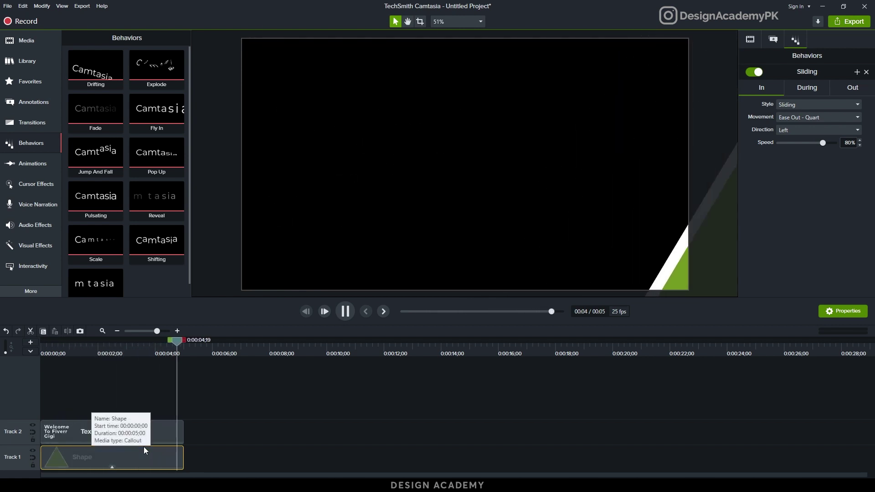
left_click(43, 346)
left_click_drag(42, 346, 64, 347)
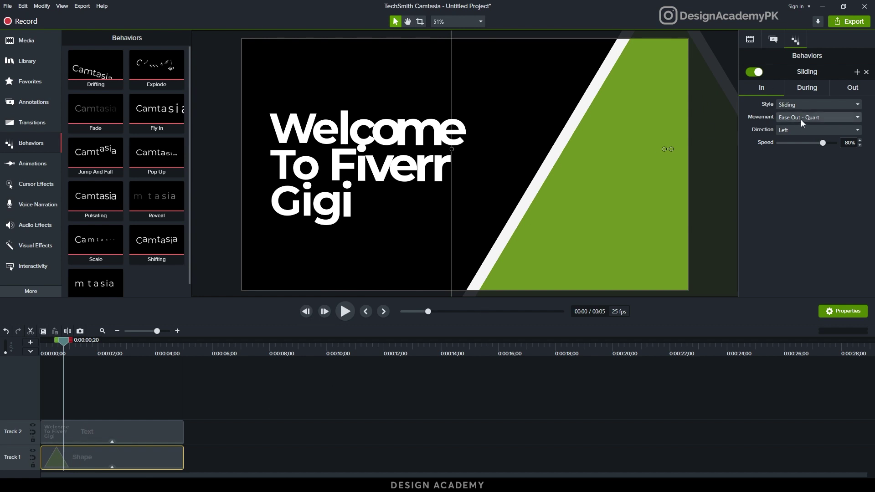
Set the Sliding behavior's In direction to Right for the triangle and play it from the start
left_click(786, 130)
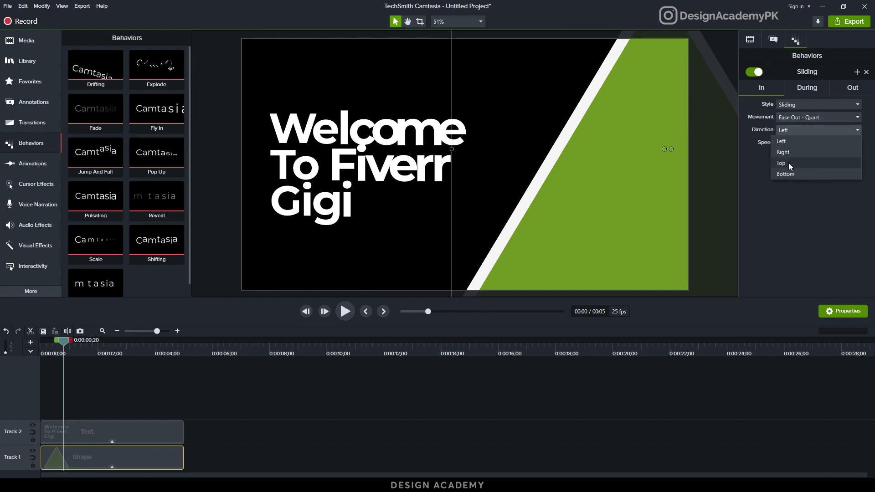
left_click(789, 152)
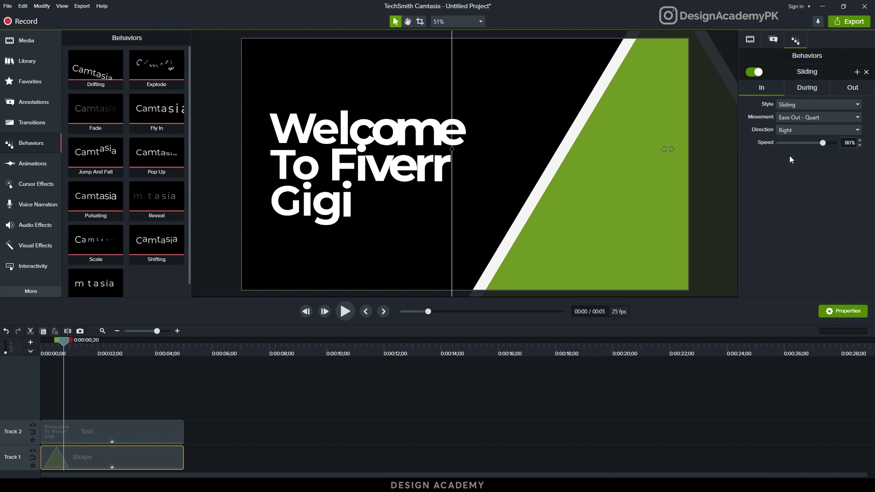
left_click(42, 344)
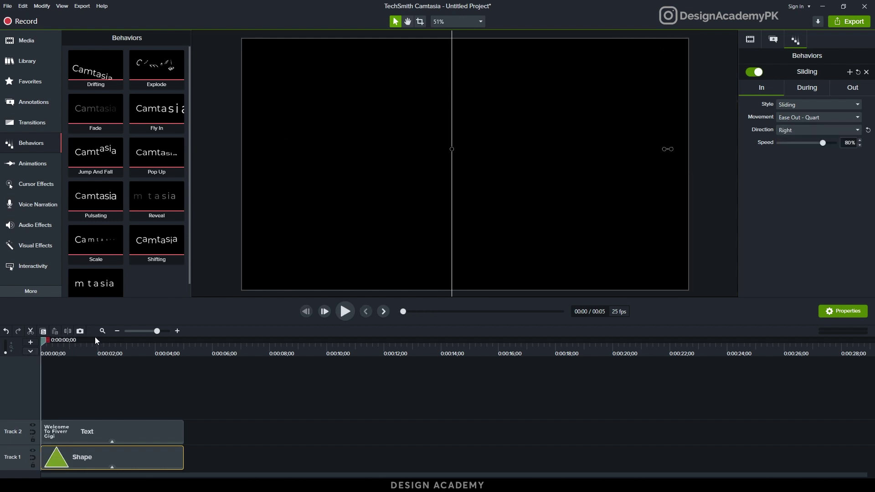
key("space")
Set the triangle's Sliding behavior During style to None and preview the whole animation from the start
left_click(461, 311)
left_click(815, 91)
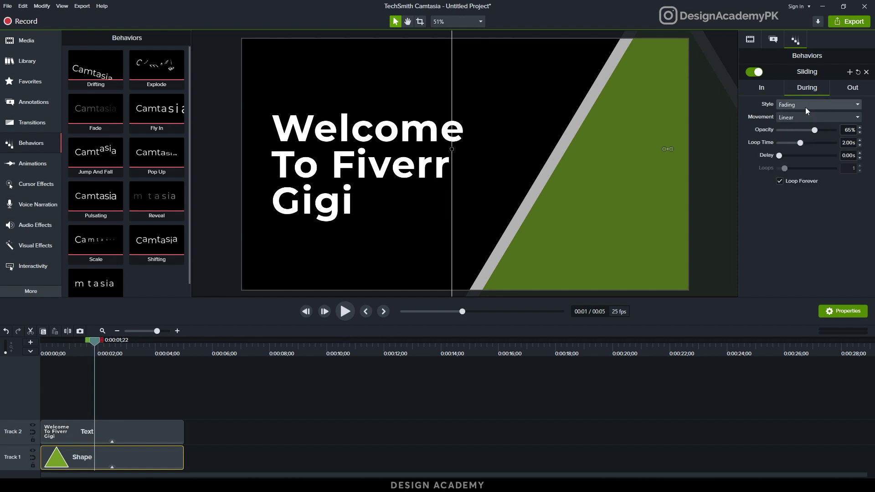
left_click(805, 107)
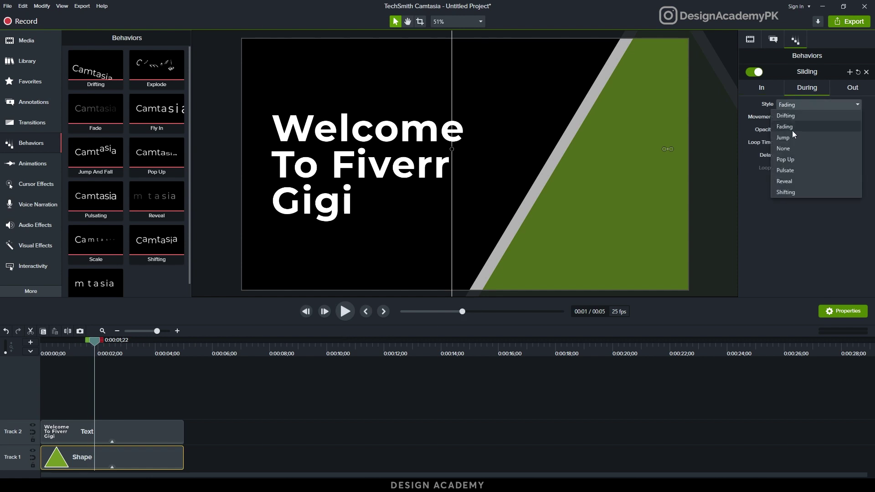
left_click(785, 149)
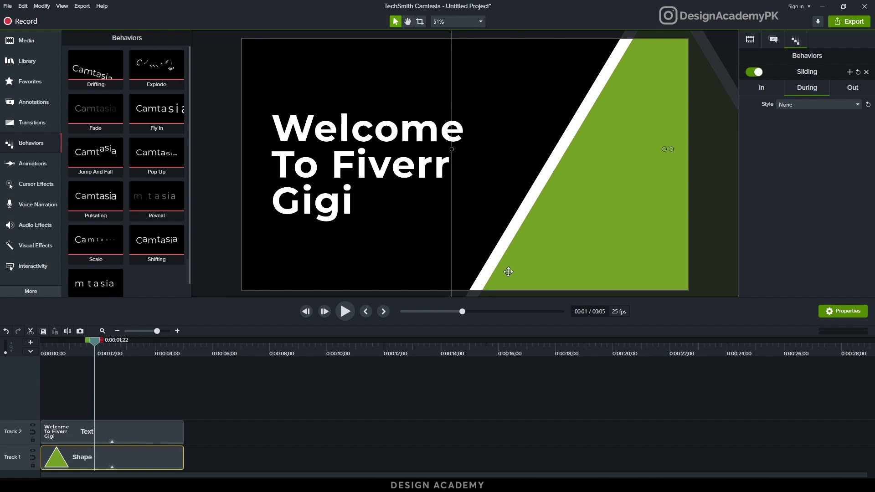
left_click_drag(93, 346, 43, 369)
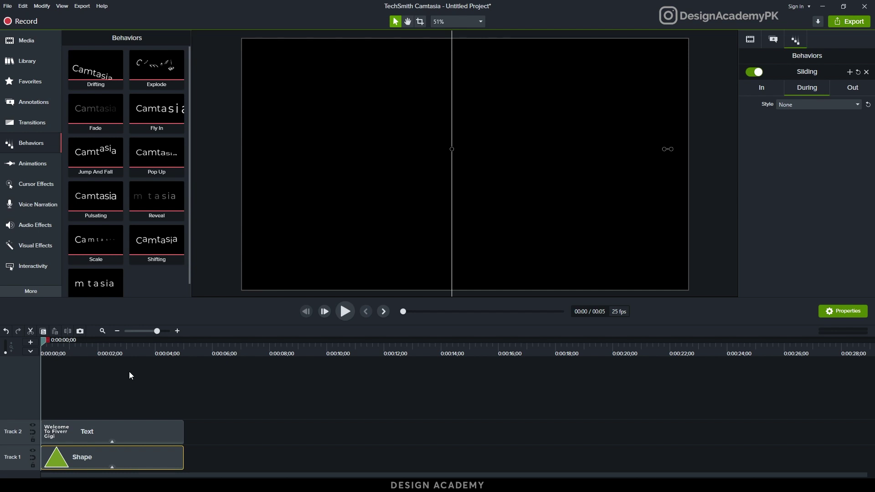
key("space")
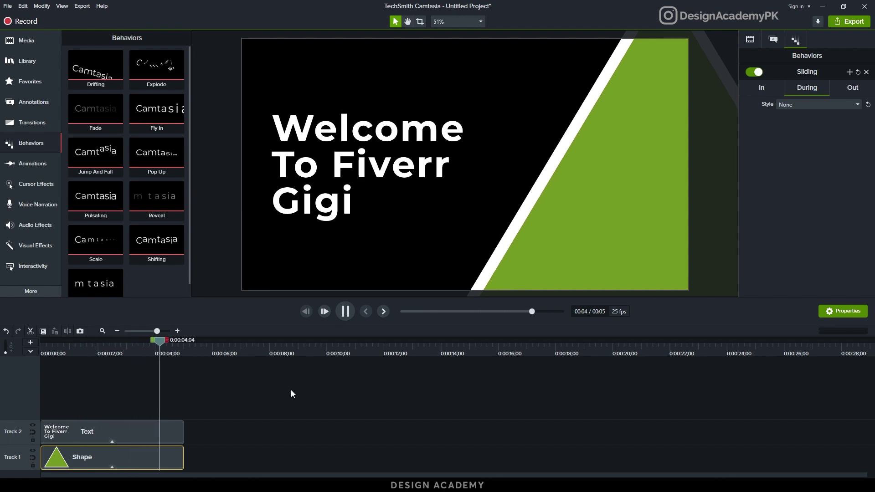
key("space")
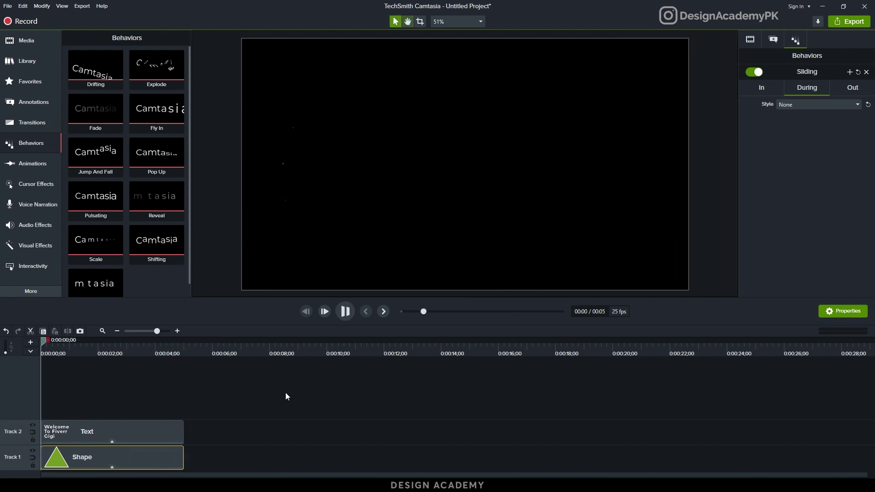
key("space")
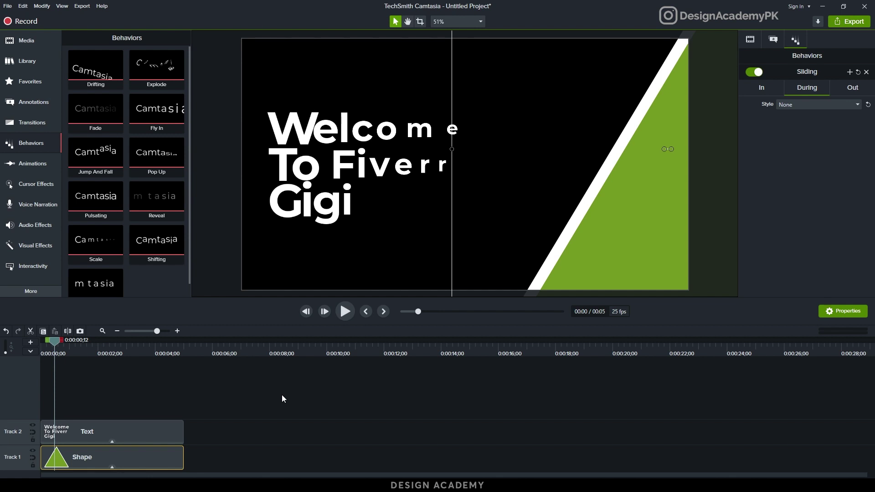
Open the Camtasia 2021 library with no clips selected and expand the Buildings folder within Icons
left_click_drag(255, 391, 91, 463)
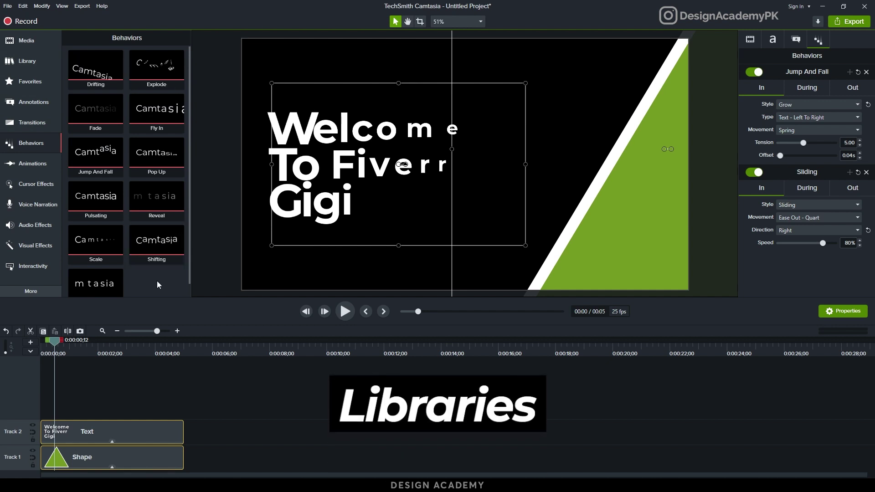
left_click(22, 69)
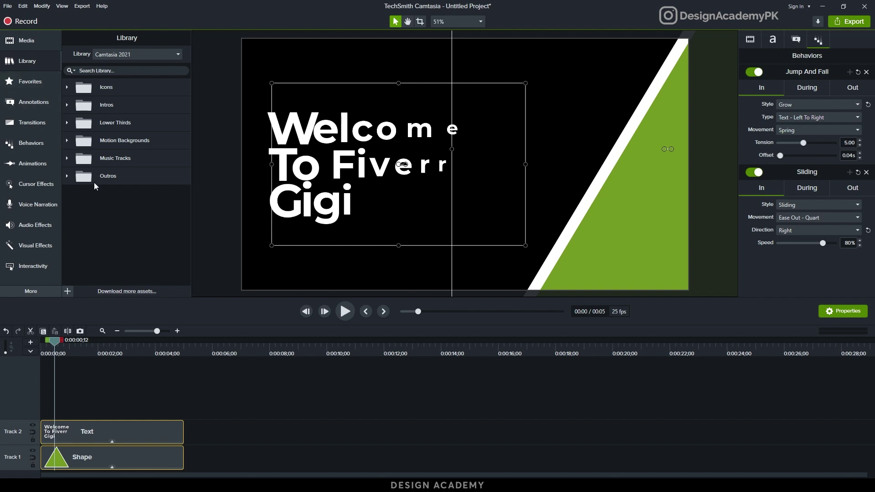
left_click_drag(230, 395, 101, 465)
left_click(60, 374)
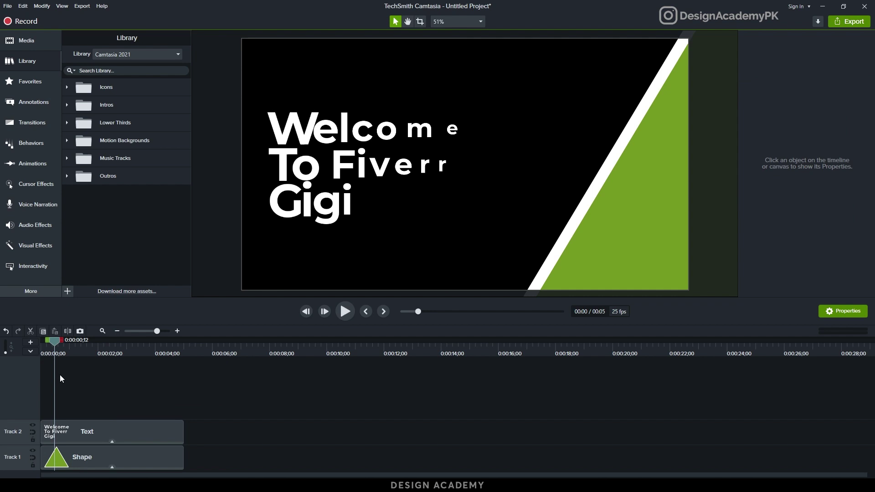
left_click(67, 86)
left_click(73, 105)
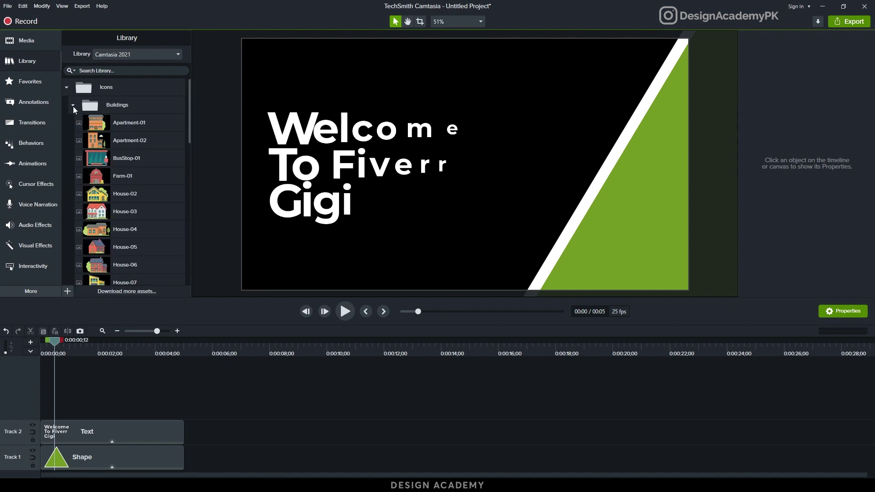
Try the Apartment-01 icon on a new track above the text, scrub through it, and undo its placement
left_click_drag(125, 125, 54, 409)
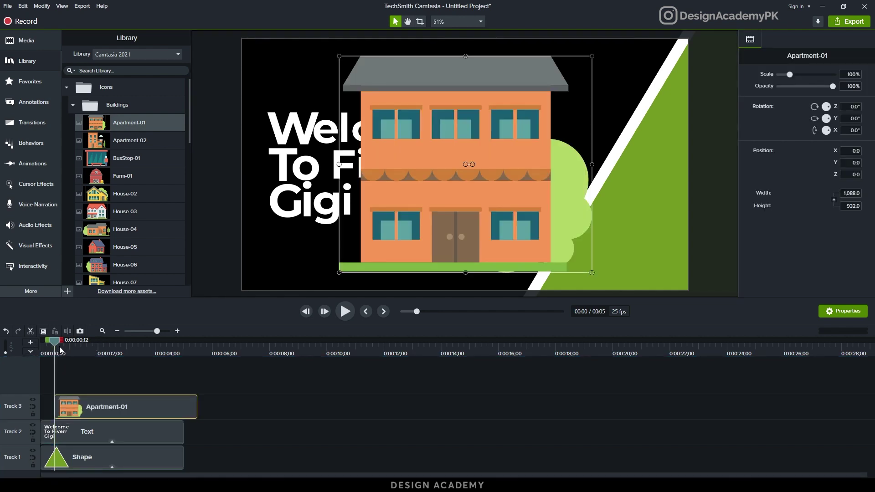
left_click(61, 343)
left_click_drag(61, 344, 122, 362)
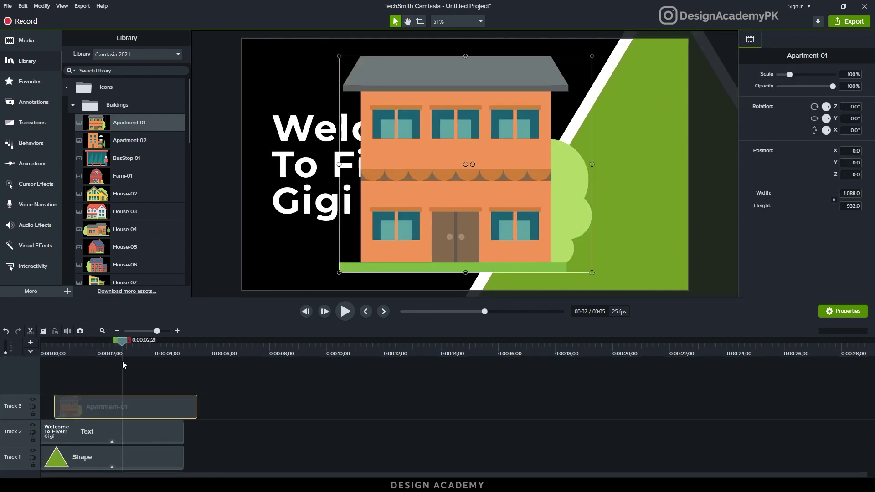
key("ctrl+z")
Collapse the Icons folder and place the ripples intro at the timeline start on a new track above the text
left_click(72, 106)
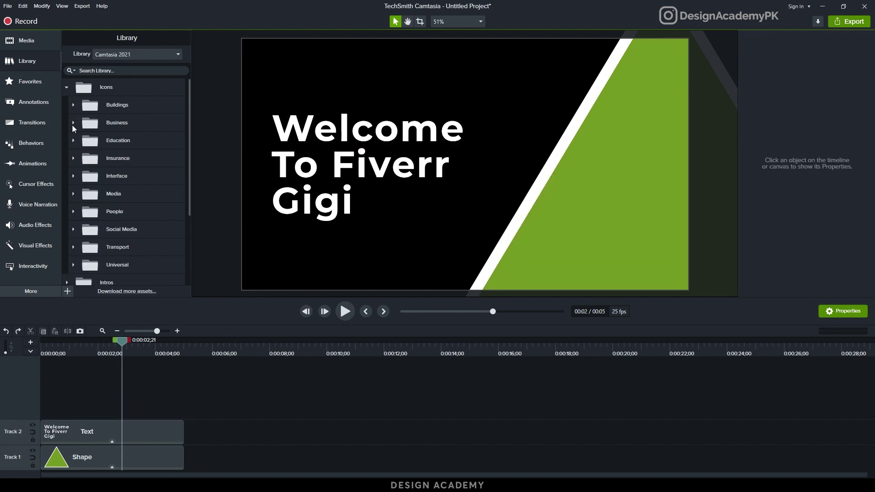
left_click(67, 88)
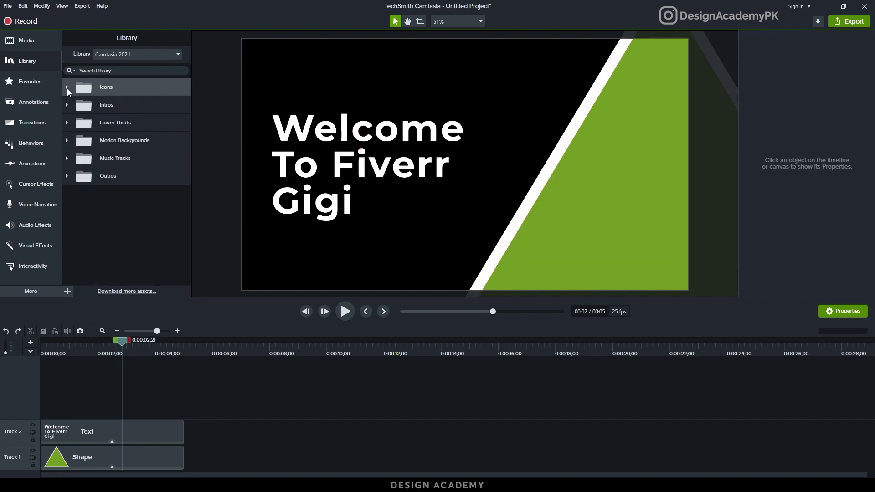
left_click(67, 104)
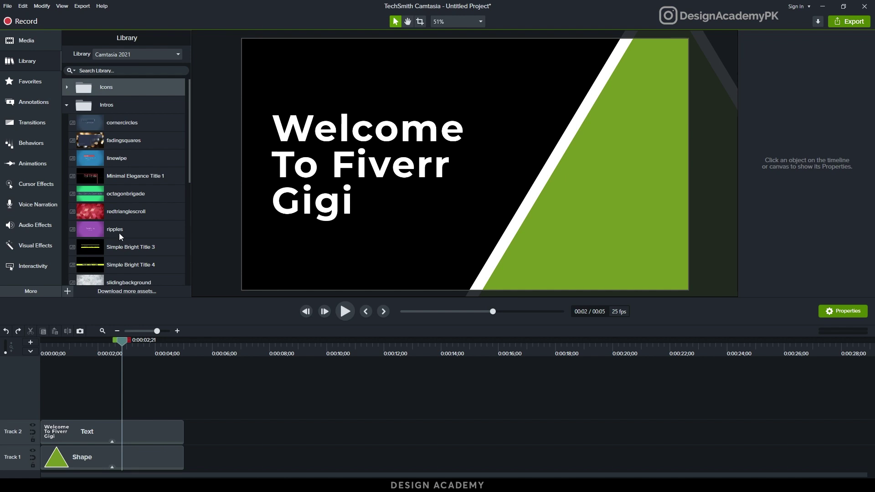
left_click_drag(116, 229, 39, 414)
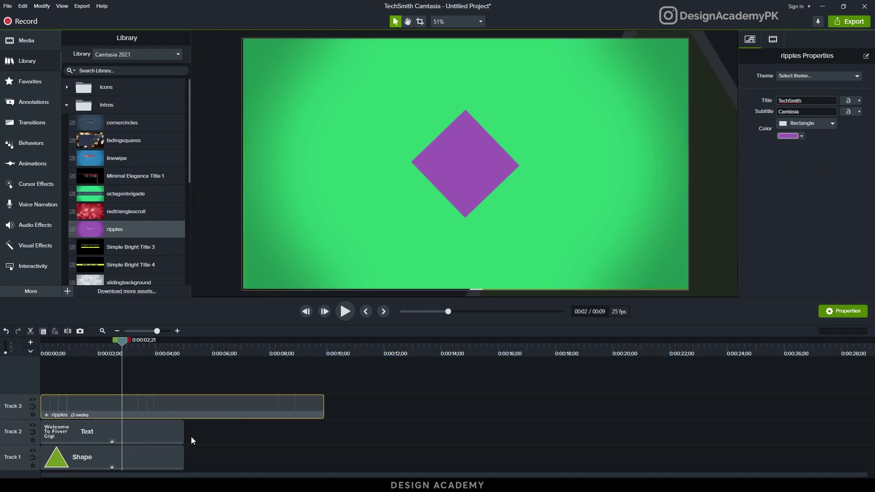
Move the text and shape clips together to begin where the ripples intro ends, and preview the sequence from the start
left_click_drag(191, 439, 146, 468)
left_click_drag(134, 437, 422, 437)
left_click_drag(125, 351, 42, 355)
key("space")
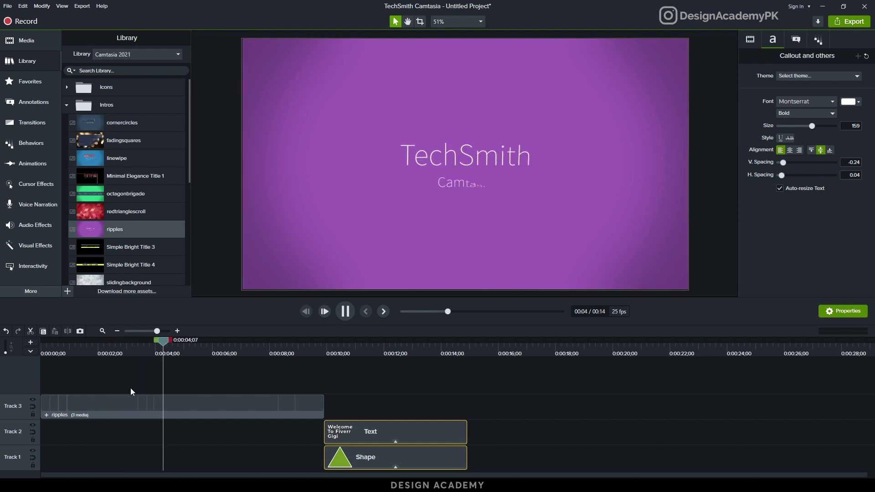
Set the ripples intro's title to the person's full name and its subtitle to Graphic Designer
left_click(184, 406)
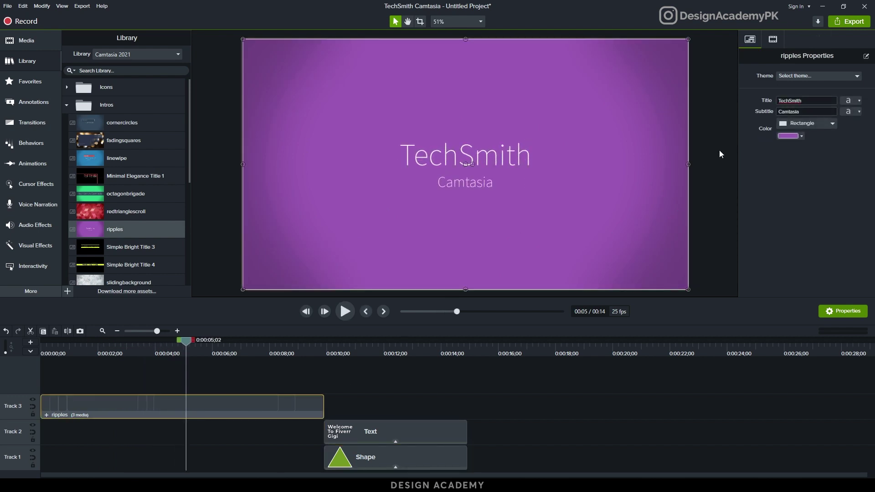
left_click(803, 100)
type("Arslan Ali")
left_click(808, 111)
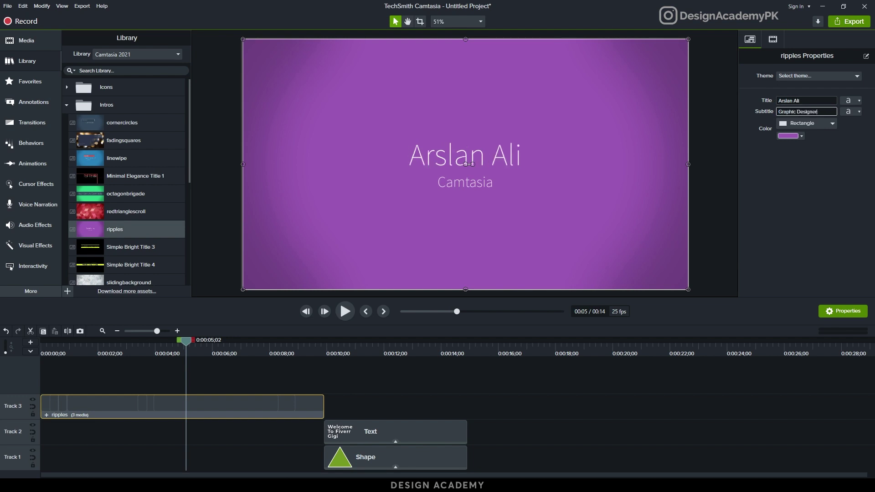
Change the ripples intro's background color to the green swatch of the default palette
left_click(792, 136)
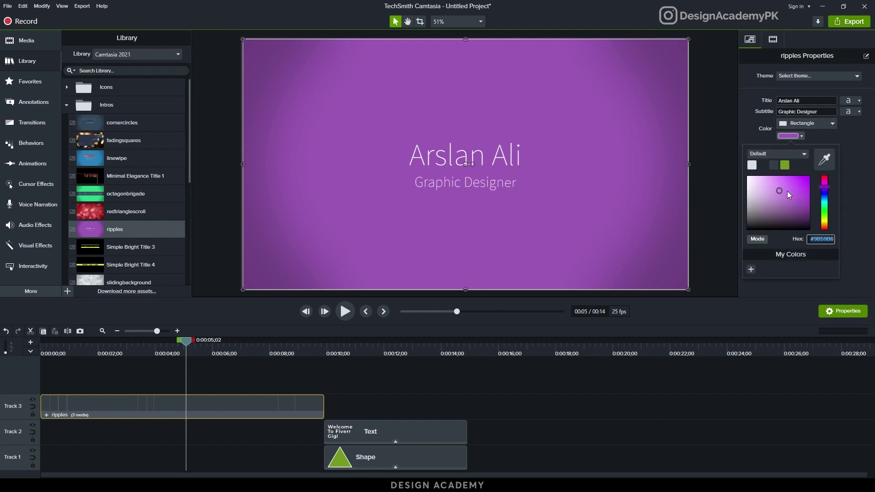
left_click(796, 185)
left_click(785, 165)
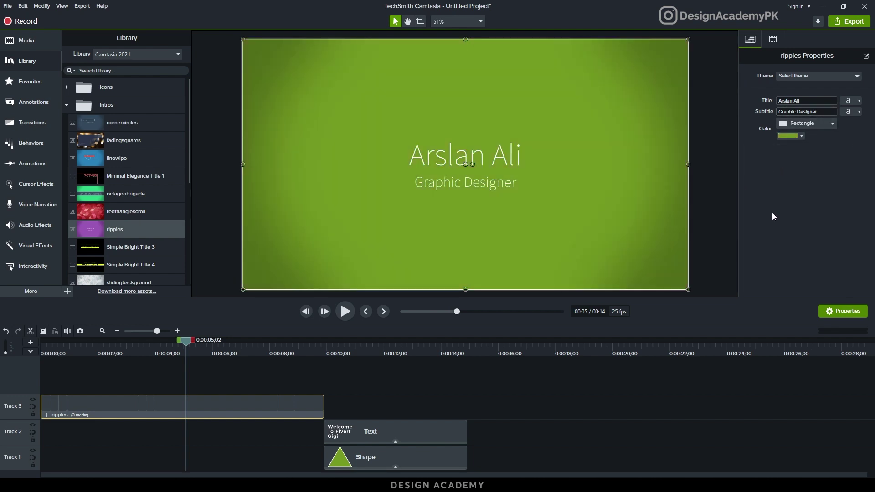
Preview the edited intro from the start, then its transition into the text and shape clips
left_click_drag(186, 342, 24, 351)
key("space")
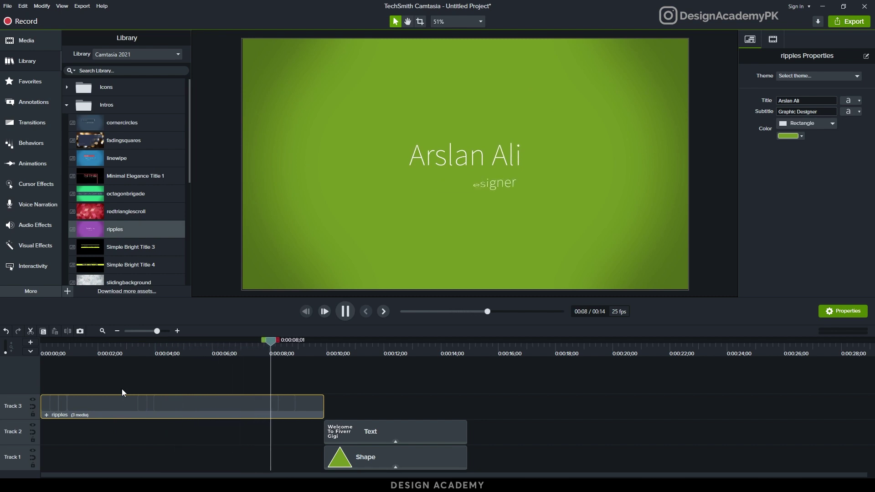
key("space")
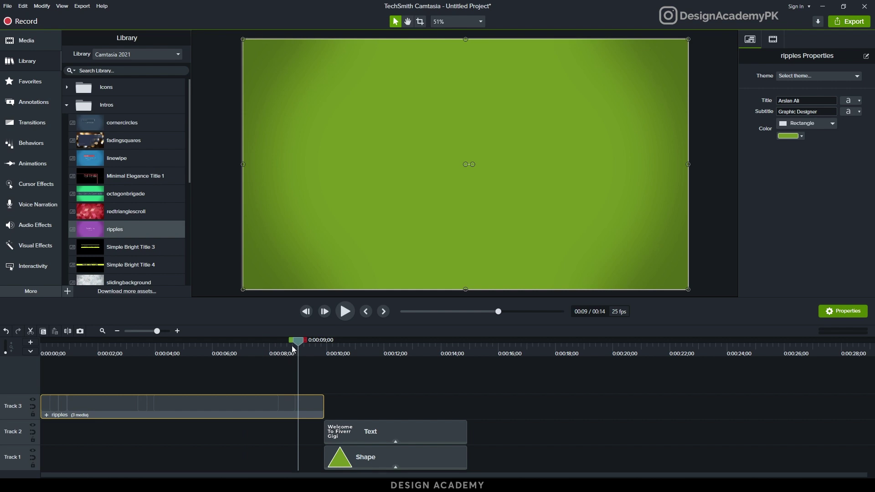
left_click(310, 343)
key("space")
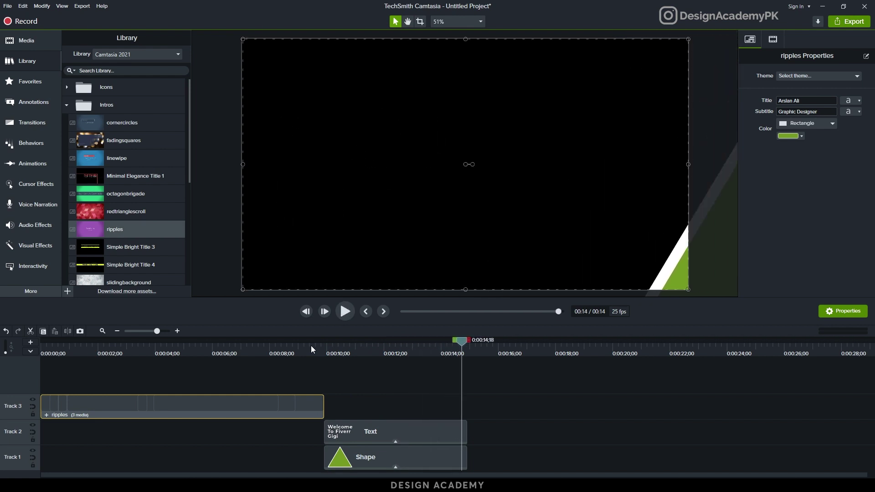
Place the basicthird-01 lower third on a new track above the ripples intro, starting at about 2.5 seconds, and preview it
left_click(67, 105)
left_click(67, 122)
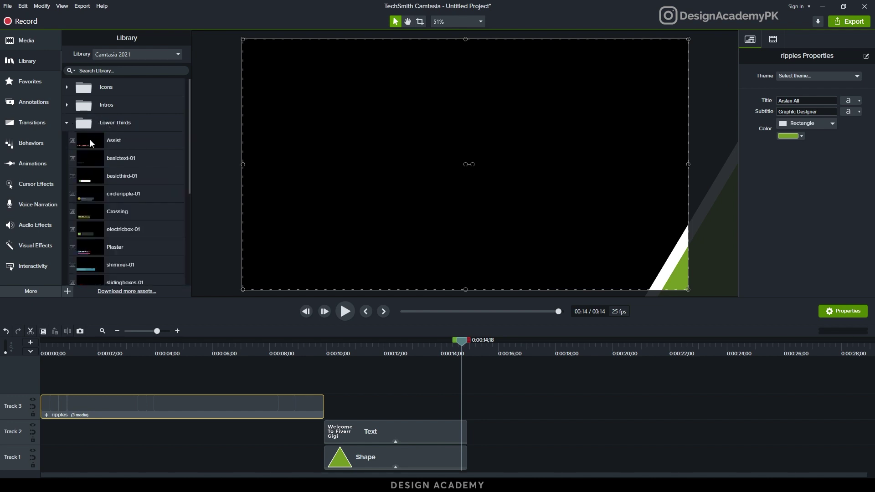
left_click_drag(129, 179, 113, 384)
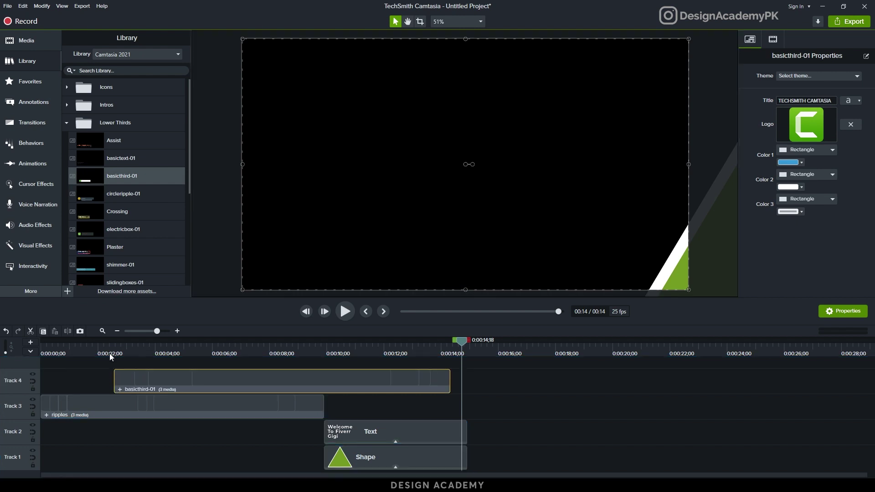
left_click(101, 350)
key("space")
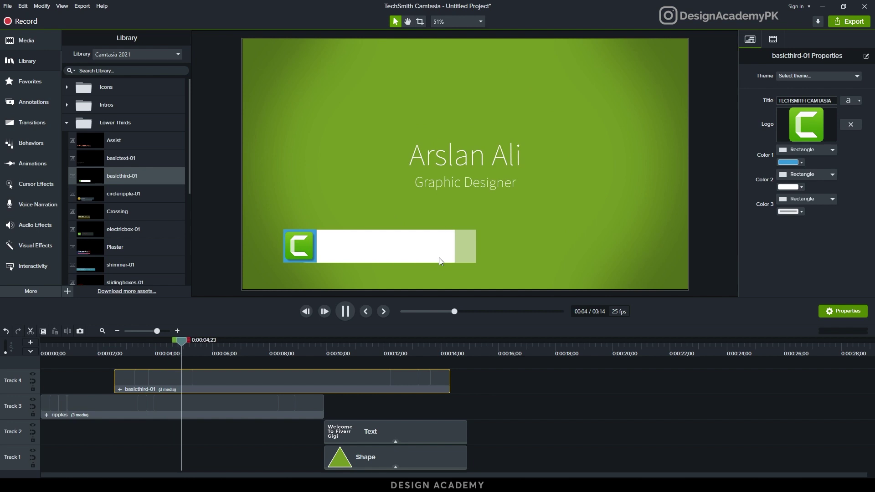
key("space")
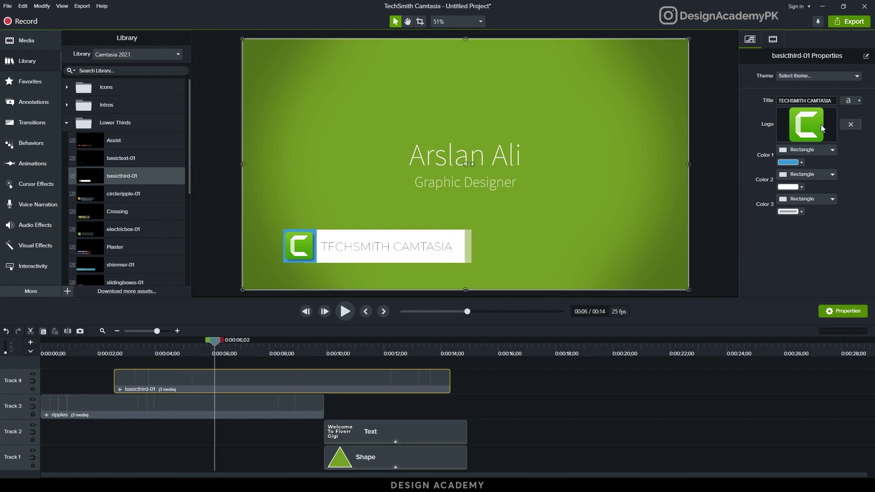
Remove the Camtasia logo from the lower third, browse the files for a replacement, and cancel the import
left_click(851, 125)
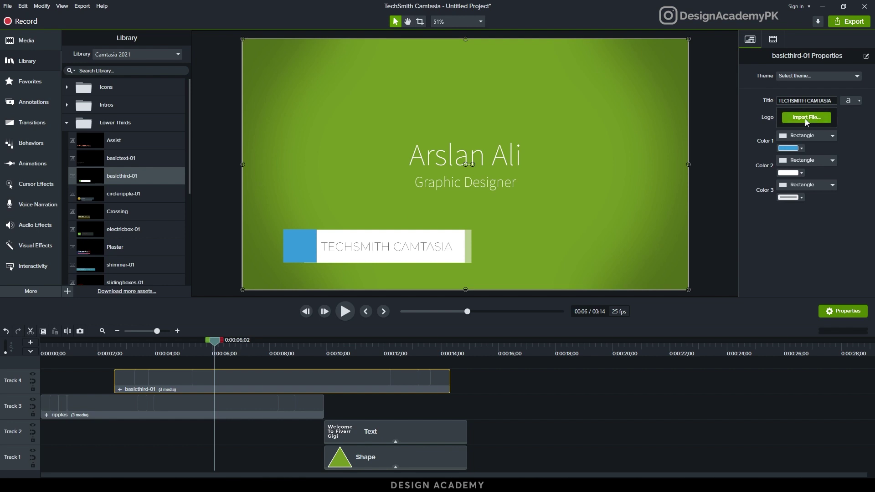
left_click(806, 119)
scroll(292, 136, "down", 2)
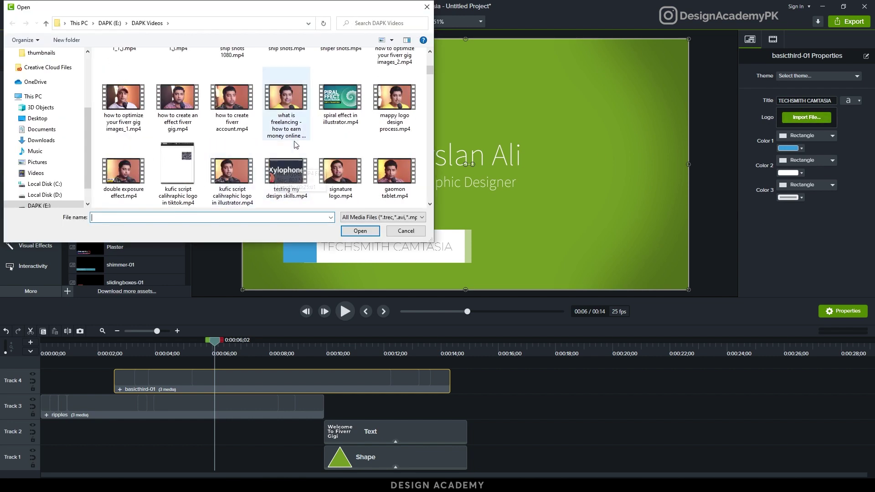
scroll(294, 137, "down", 3)
left_click(404, 231)
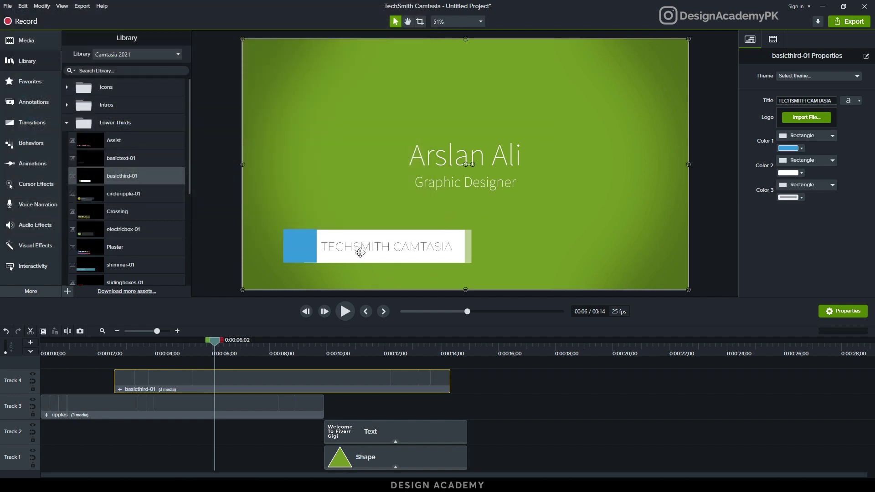
Show the Motion Backgrounds in place of the Lower Thirds and delete the basicthird-01 and ripples clips
left_click(67, 123)
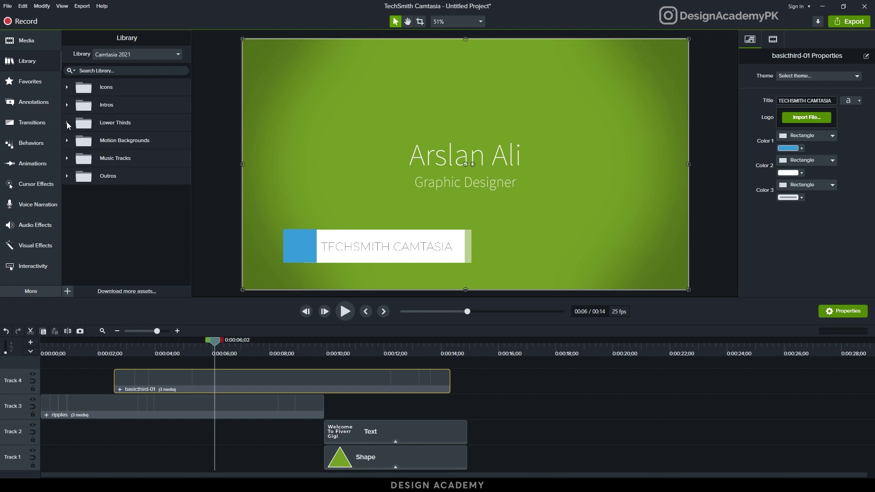
left_click(67, 141)
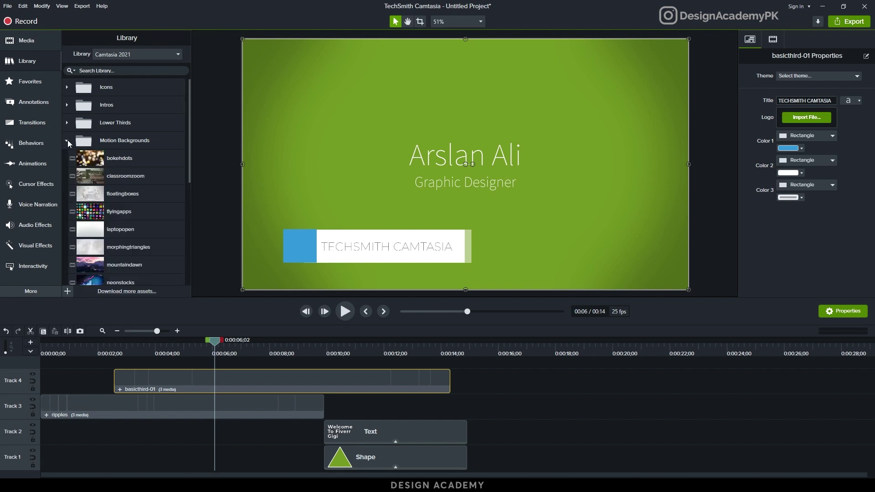
left_click_drag(270, 375, 198, 436)
key("Delete")
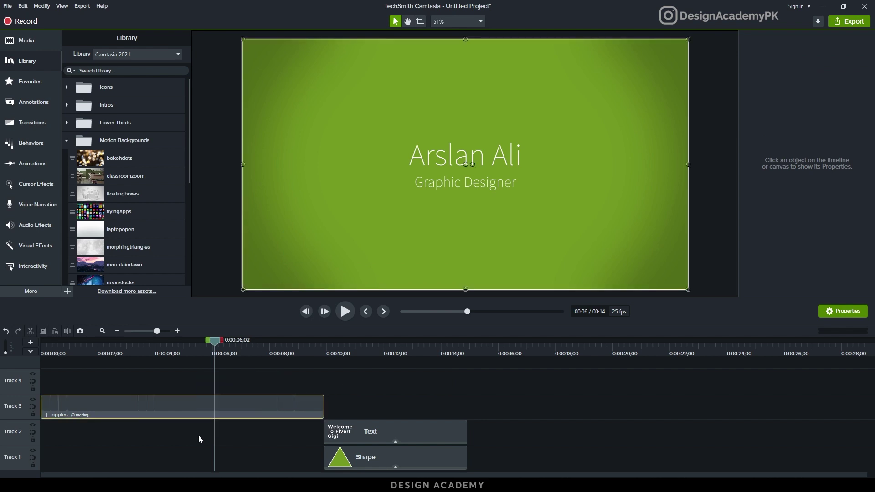
key("Delete")
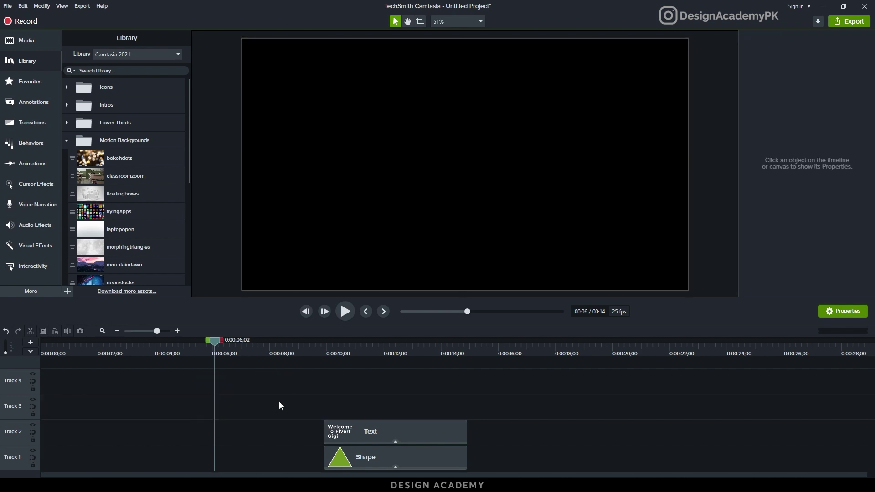
Try the flyingapps and floatingboxes motion backgrounds one at a time on Track 3, scrubbing through and deleting each
left_click_drag(115, 212, 169, 410)
left_click_drag(174, 345, 606, 385)
key("Delete")
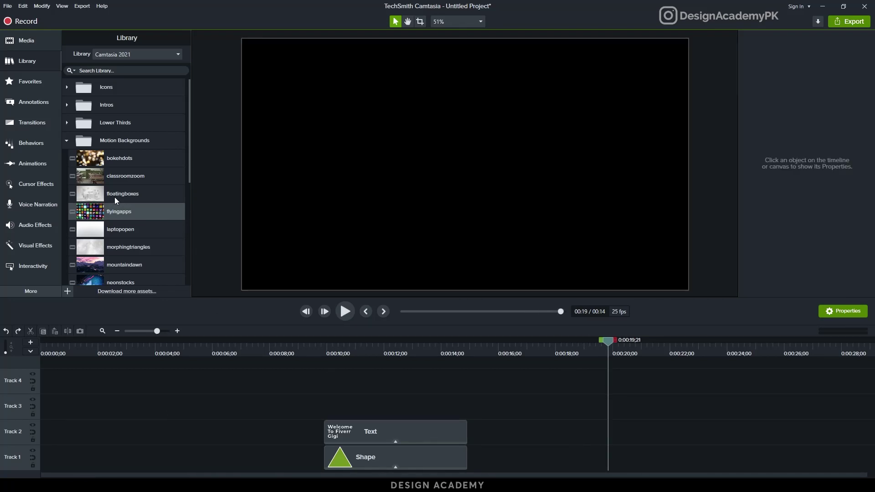
left_click_drag(112, 198, 78, 407)
left_click_drag(78, 348, 350, 395)
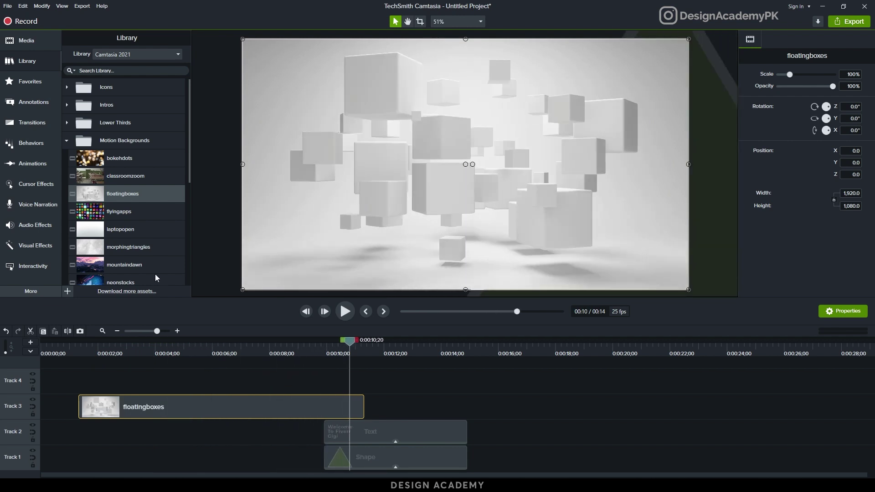
key("Delete")
Try the redtriangles and whitetriangles motion backgrounds one at a time on Track 3, scrubbing through and deleting each
scroll(136, 237, "down", 5)
left_click_drag(116, 168, 84, 404)
left_click(91, 351)
left_click_drag(91, 351, 600, 373)
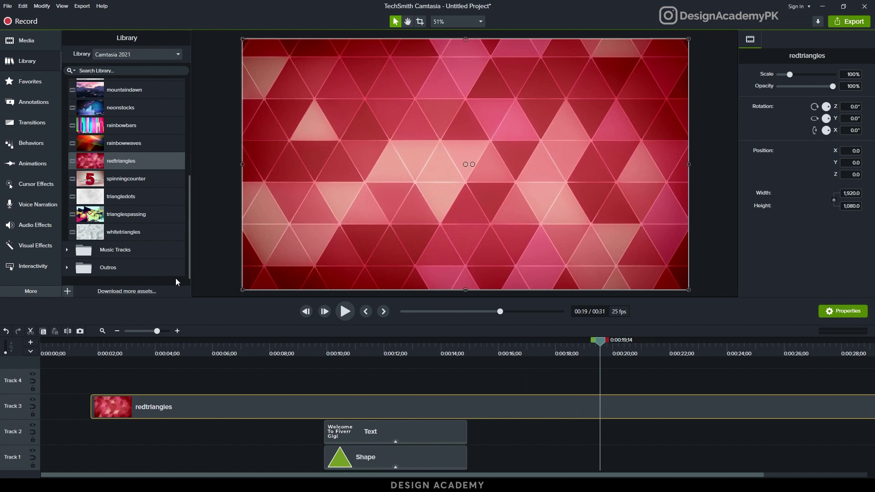
key("Delete")
left_click_drag(129, 233, 95, 411)
left_click_drag(108, 355, 458, 366)
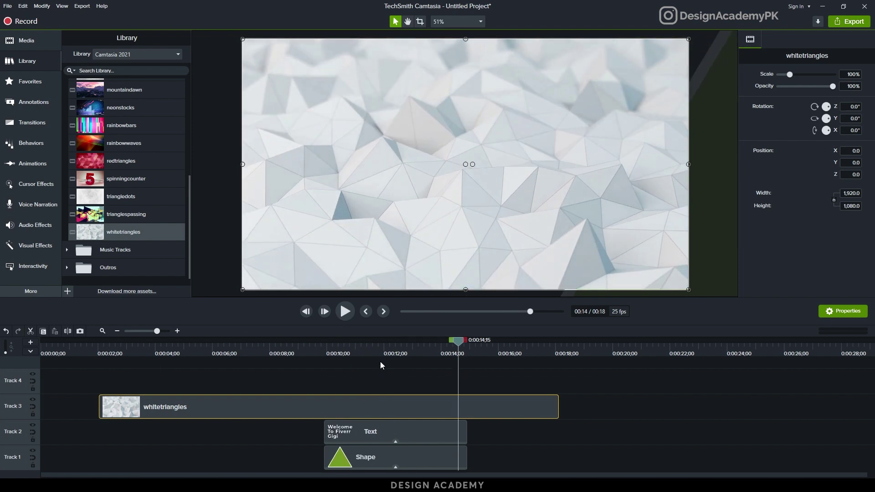
key("Delete")
Place the spinningcounter motion background at the start of Track 3 and scrub through it and back to the beginning
left_click_drag(123, 178, 38, 406)
left_click_drag(44, 356, 766, 384)
left_click_drag(781, 384, 20, 371)
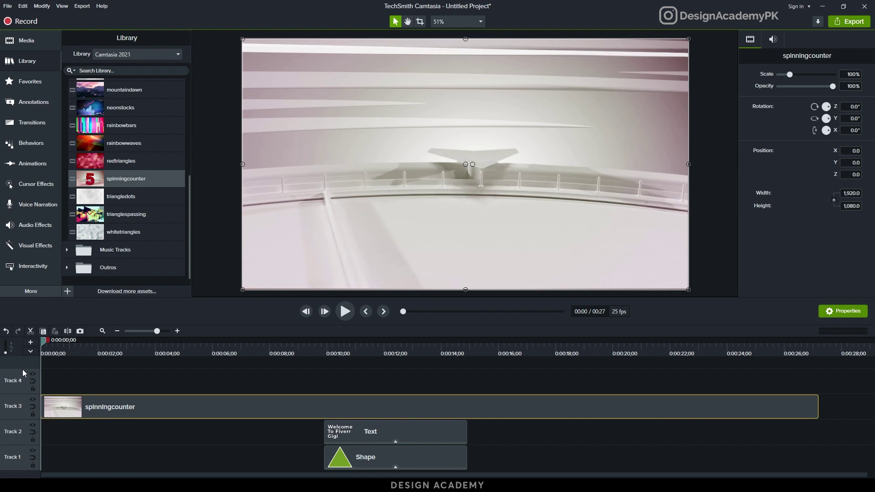
Delete the spinningcounter, text and shape clips together and undo the deletion
left_click_drag(100, 384, 466, 468)
key("Delete")
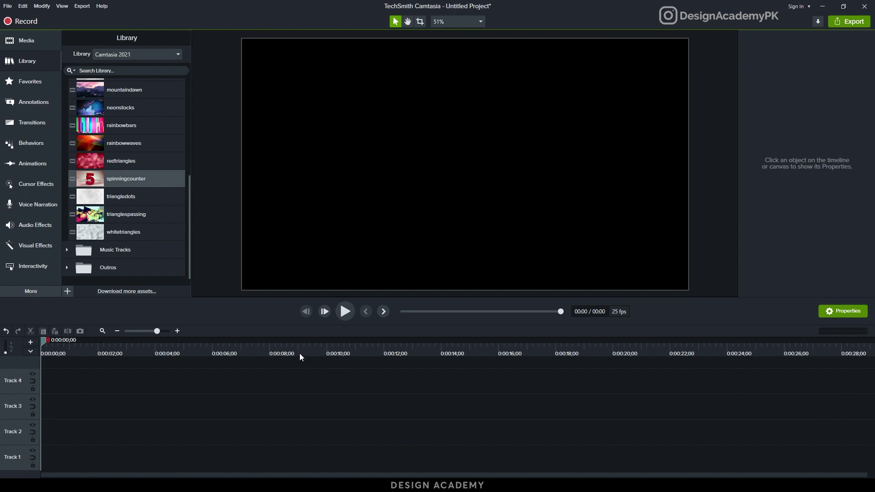
key("ctrl+z")
Collapse the Motion Backgrounds folder, expand Music Tracks, and place asimpleway at the start of Track 4
scroll(70, 137, "up", 3)
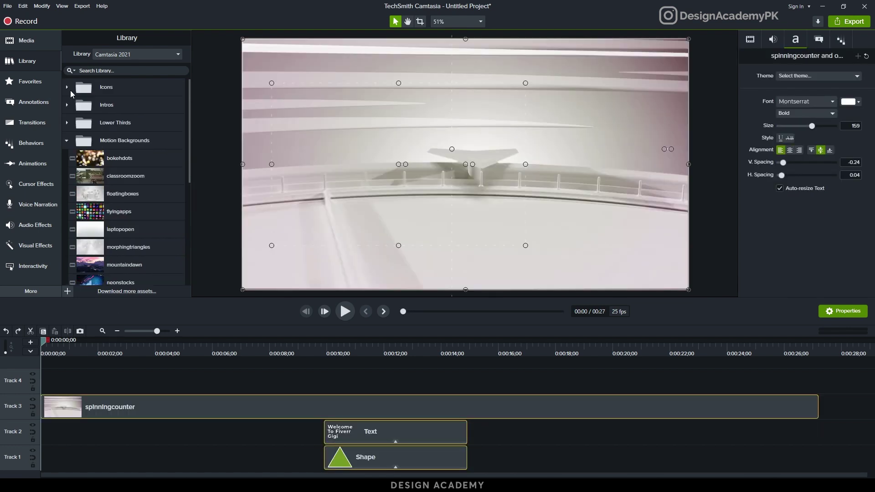
left_click(68, 139)
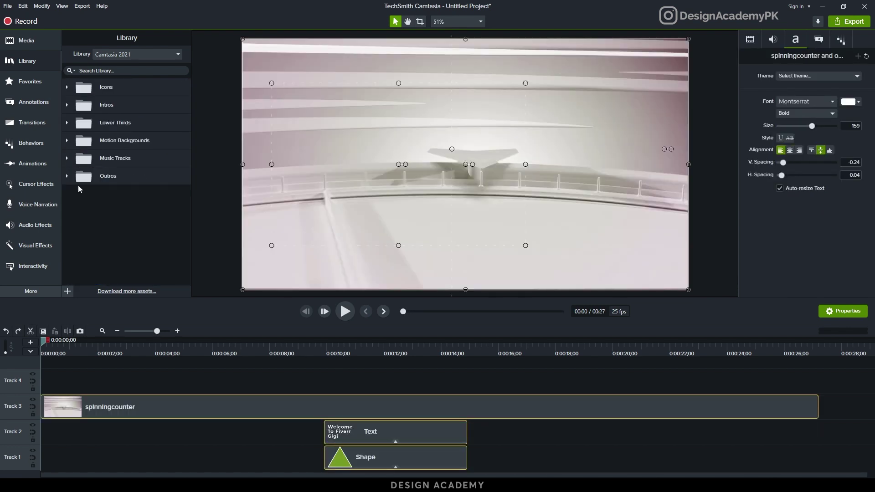
left_click(67, 159)
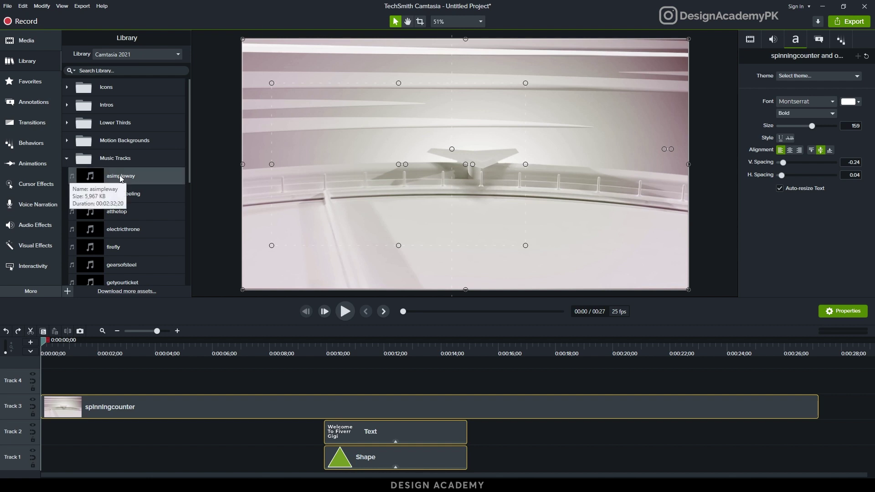
left_click_drag(122, 179, 37, 388)
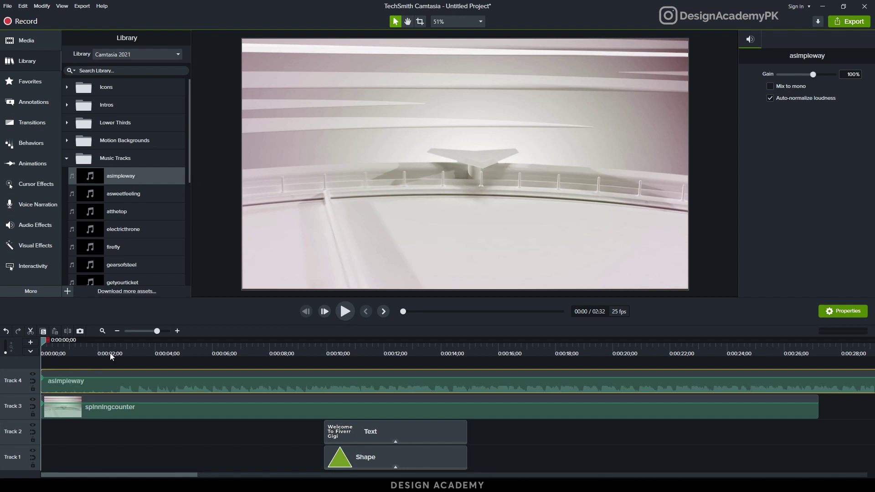
Deselect the clips and play the sequence to listen to the asimpleway music over the spinning counter
left_click(80, 352)
left_click(135, 431)
key("space")
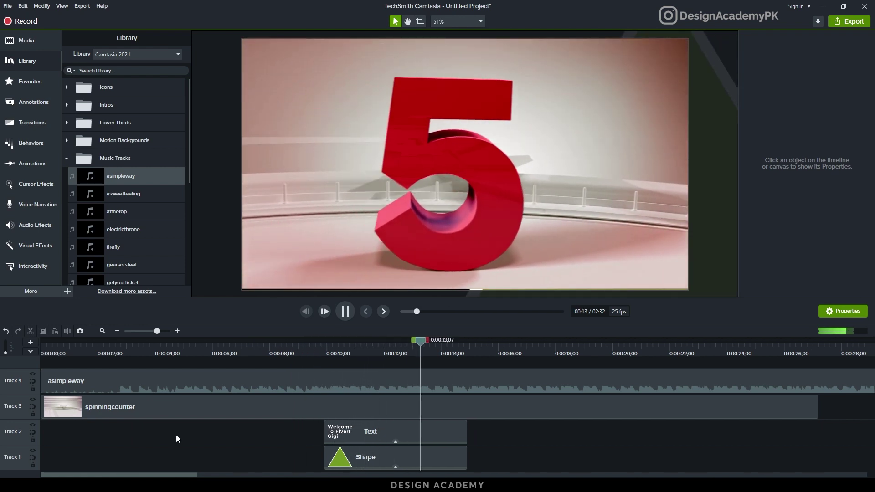
key("space")
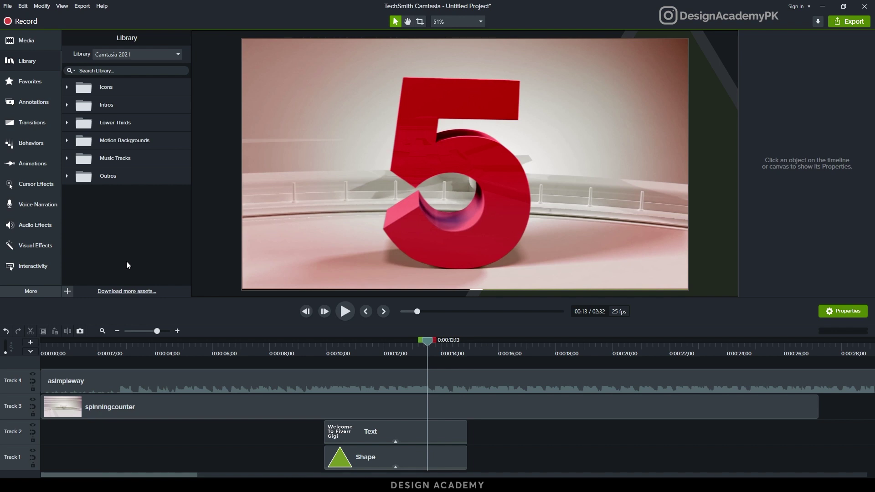
Clear all clips from the timeline and bring MVI_4646.MP4 from the 2021_08_13 folder onto Track 3 at the start
left_click_drag(495, 449, 311, 372)
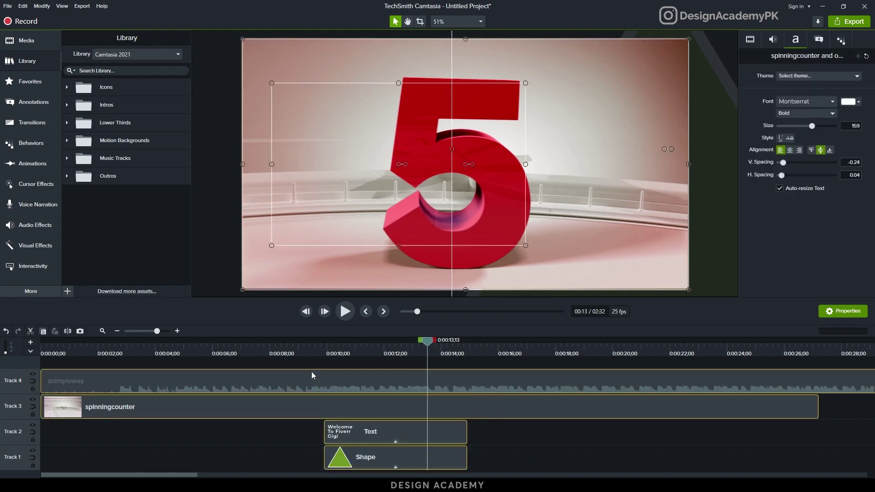
key("Delete")
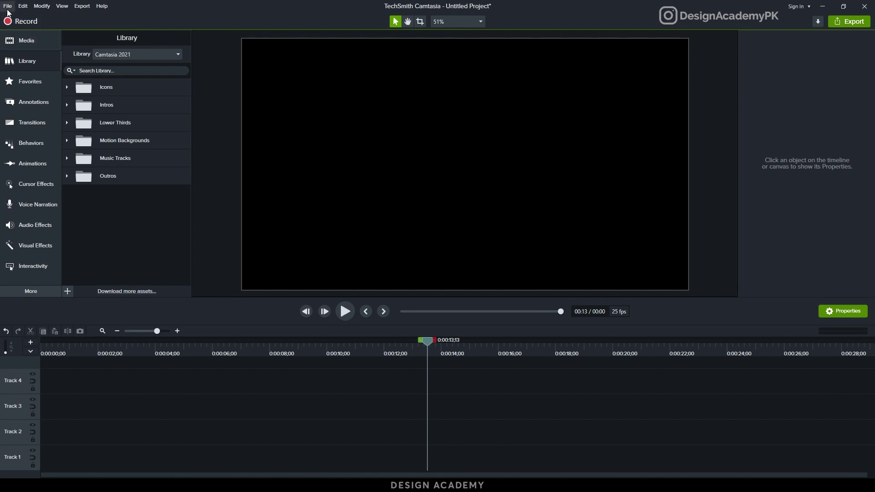
left_click(10, 485)
left_click(217, 353)
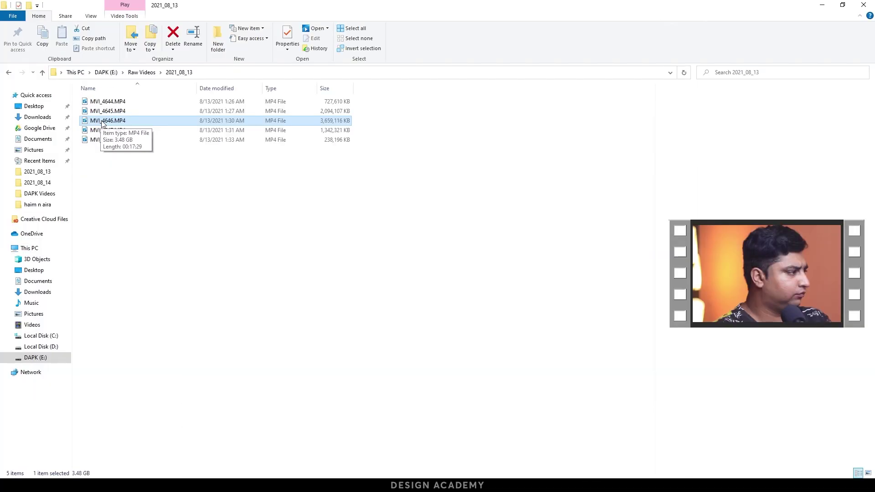
left_click_drag(102, 123, 65, 460)
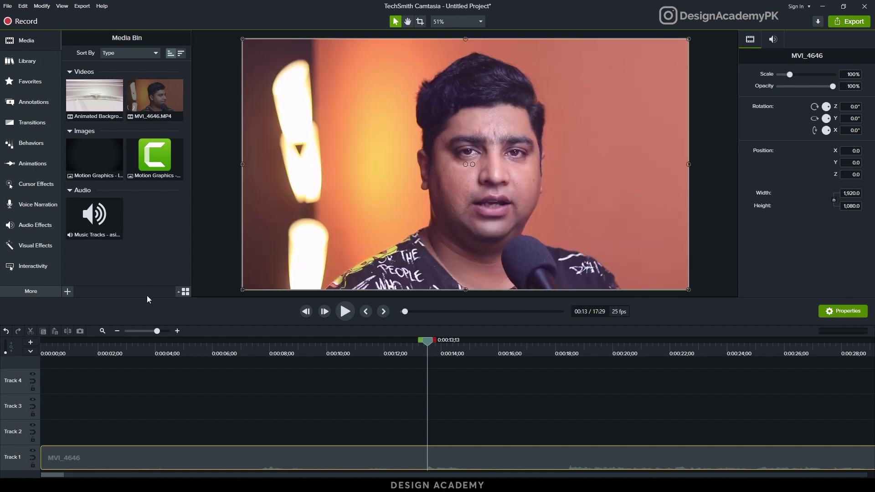
left_click_drag(147, 383, 111, 426)
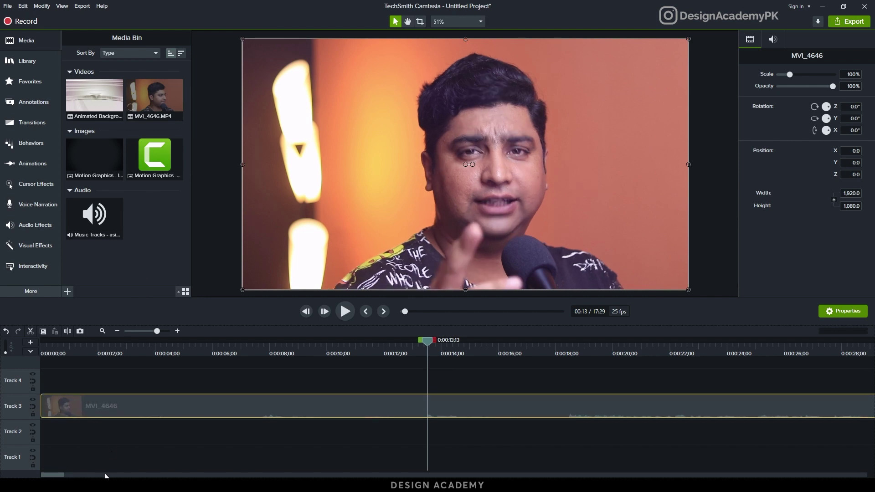
Move the MVI_4646 clip to the start of Track 1 and play its opening seconds from the beginning
left_click_drag(105, 474, 95, 461)
left_click(56, 353)
left_click(121, 376)
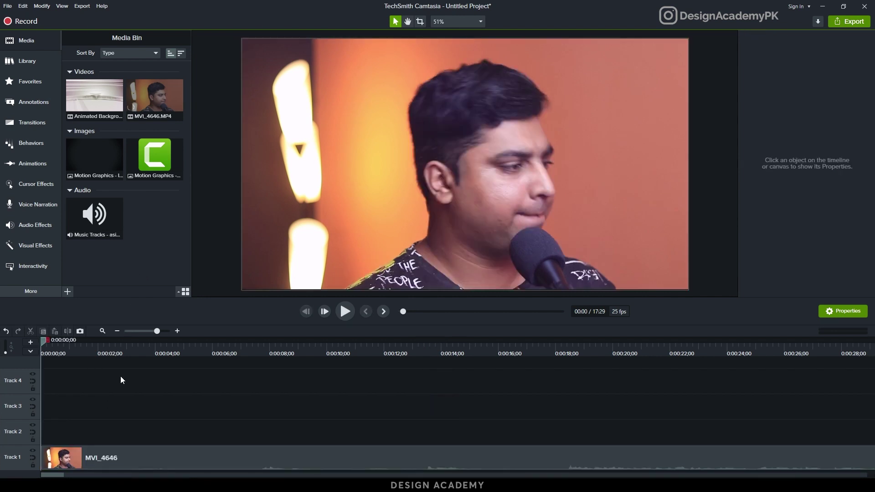
key("space")
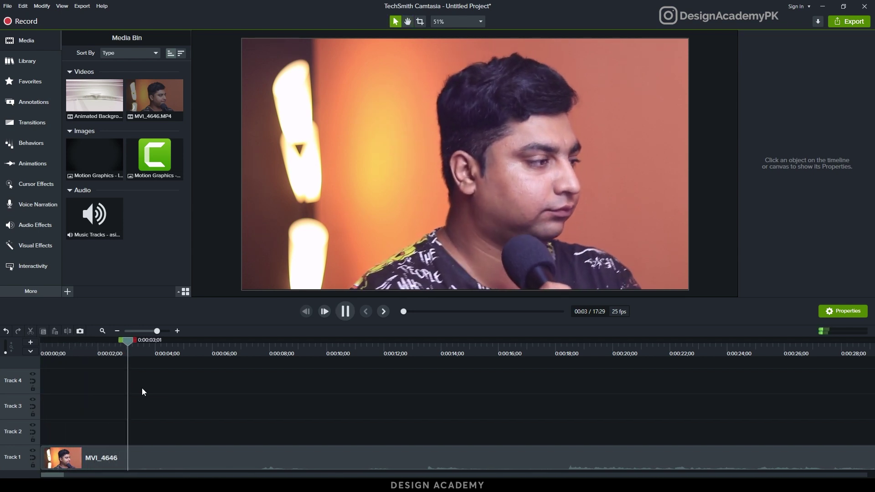
key("space")
Fit more of the clip in the timeline view and play it from about 0:01:27 to find where the talk starts
left_click_drag(157, 331, 135, 336)
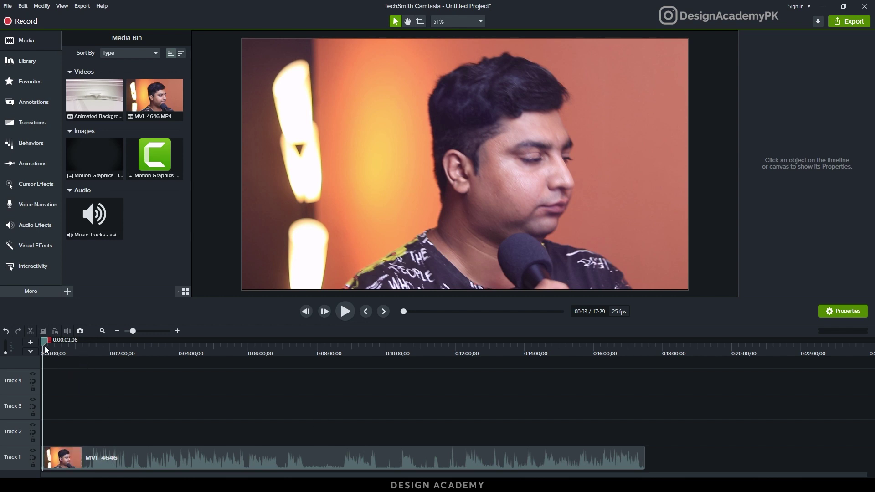
scroll(59, 414, "up", 5)
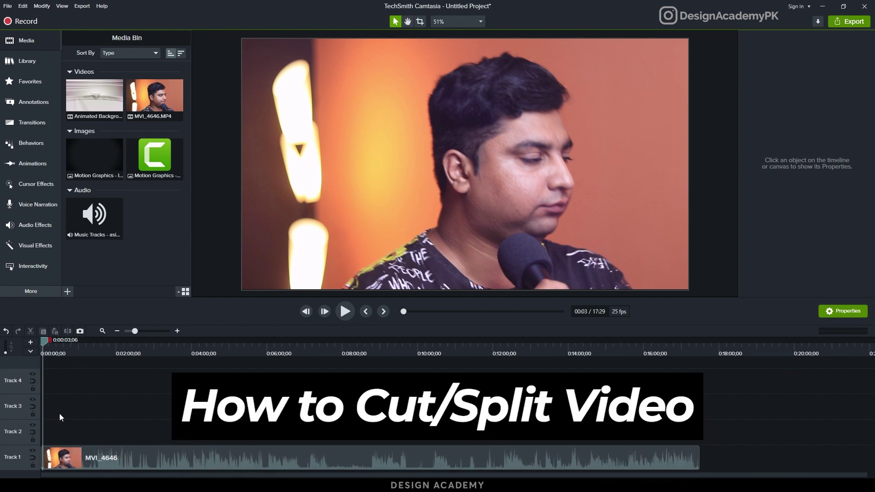
scroll(60, 414, "up", 2)
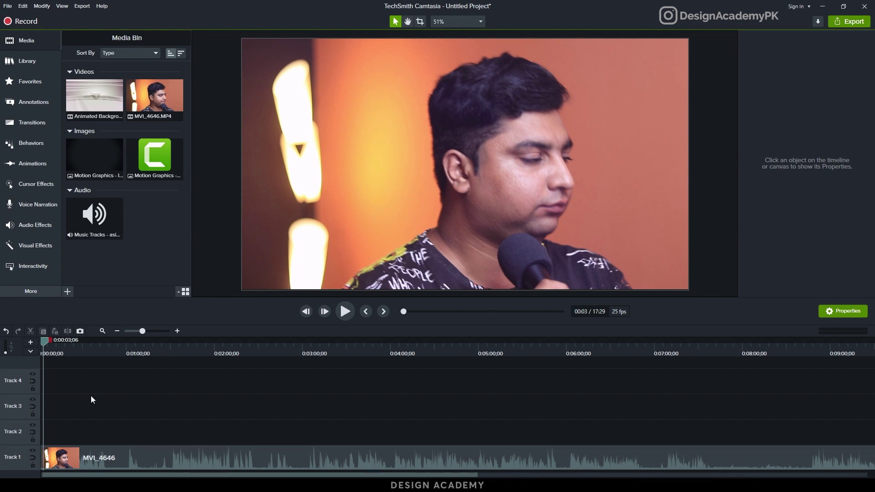
left_click(168, 351)
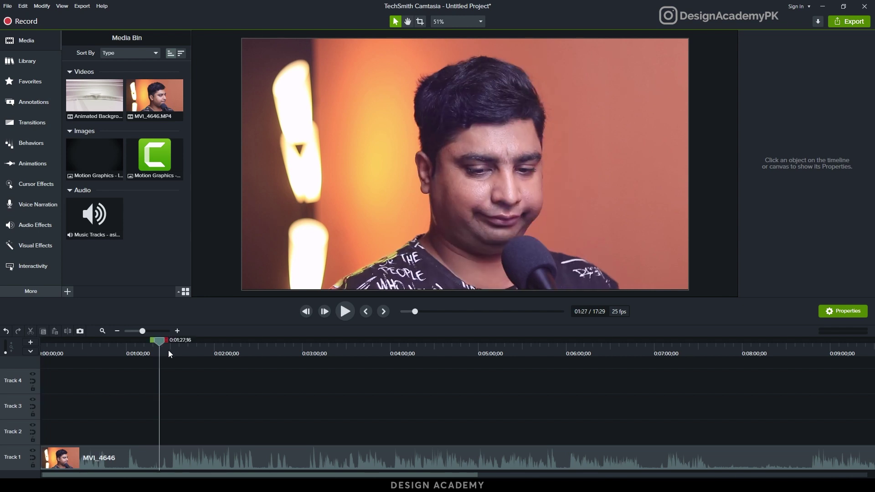
key("space")
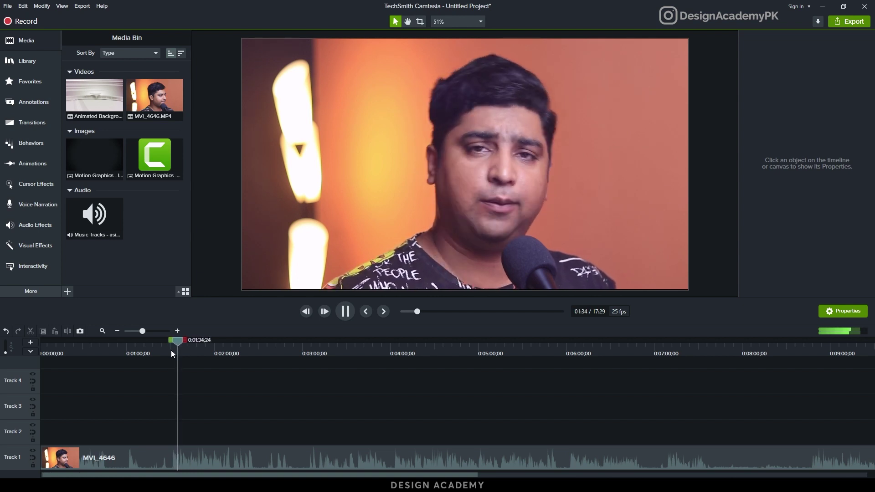
scroll(172, 397, "up", 2)
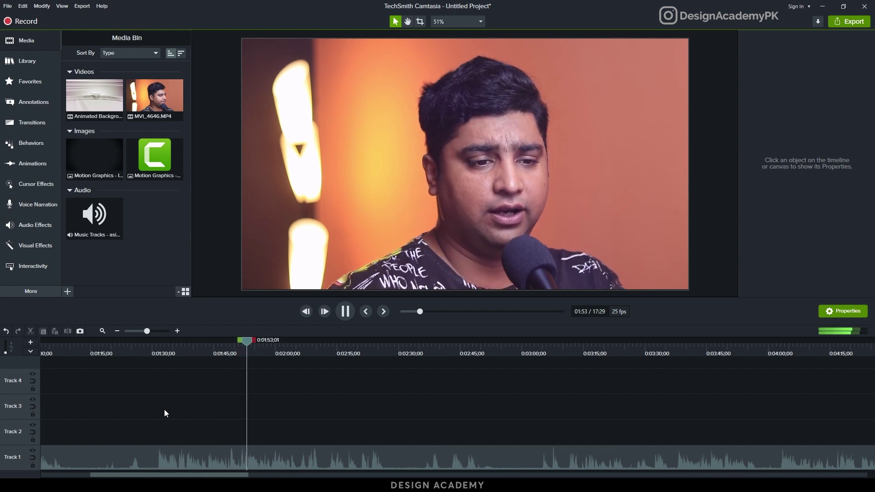
Split MVI_4646 at 0:01:31;10 and delete the part before the cut
left_click(157, 351)
left_click(184, 458)
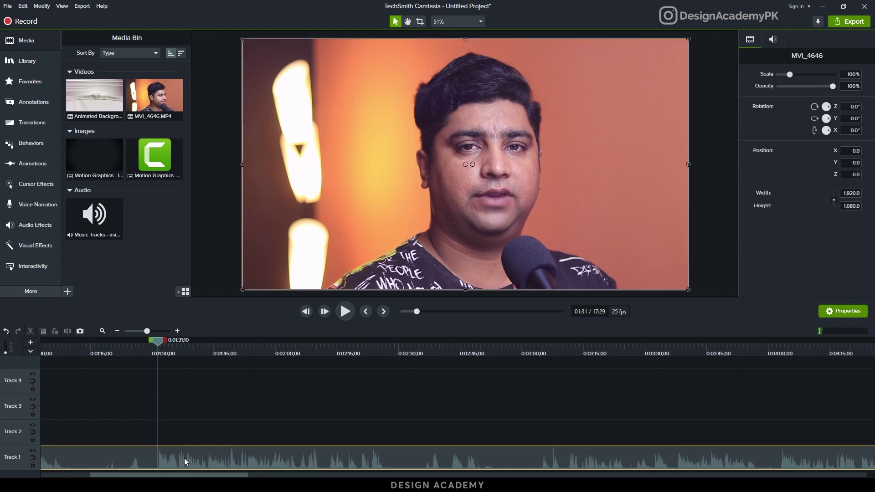
left_click(69, 331)
left_click(109, 458)
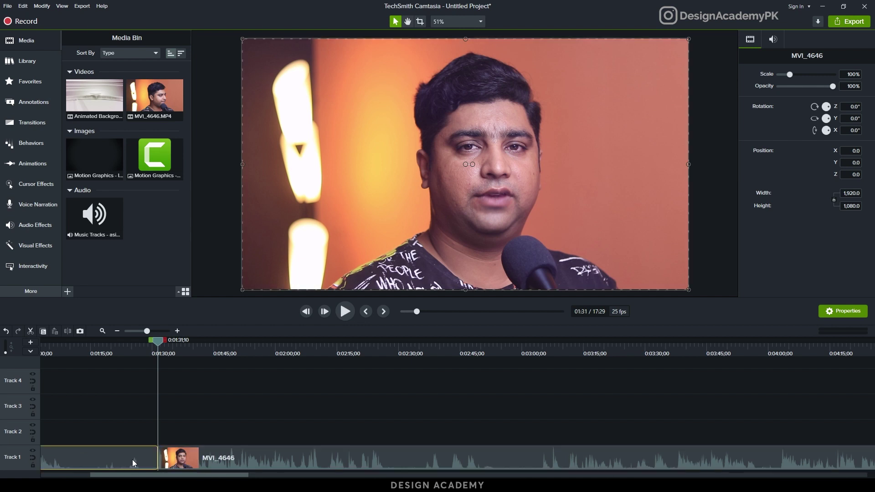
key("Delete")
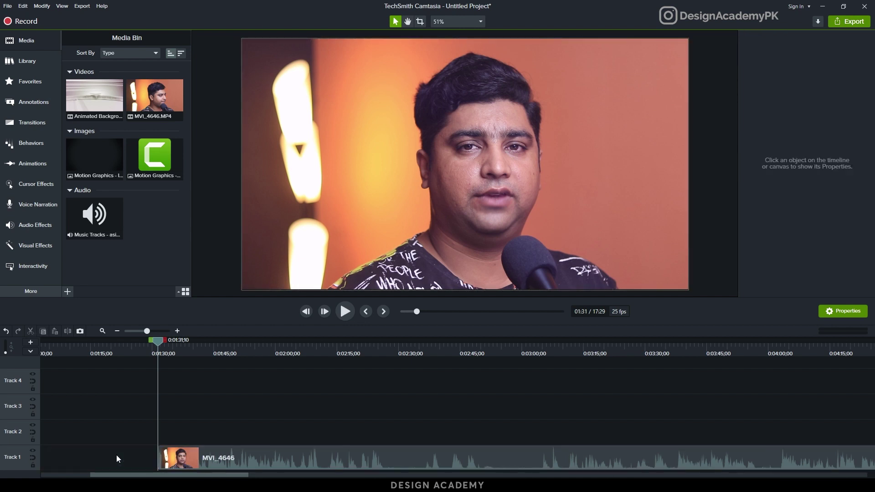
Close the gap by moving the remaining clip to the start of Track 1, and play it briefly from the beginning
left_click_drag(293, 464, 59, 476)
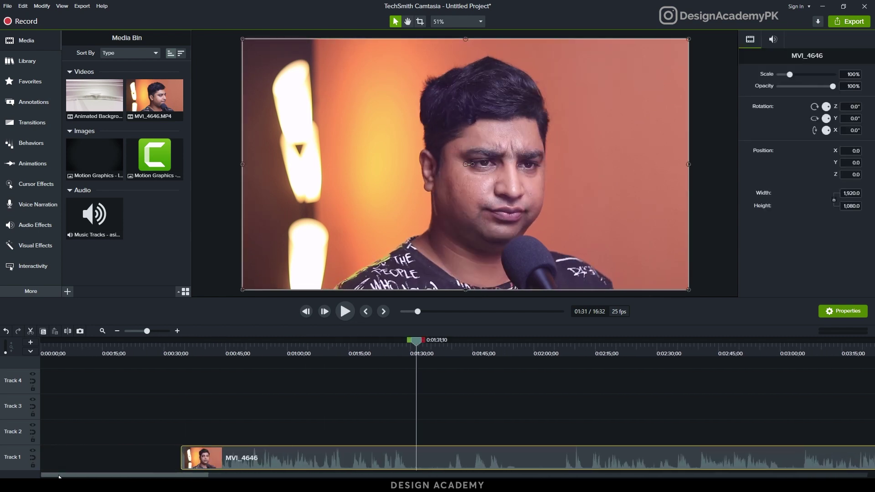
left_click_drag(295, 461, 106, 460)
left_click(49, 353)
left_click_drag(44, 356, 14, 353)
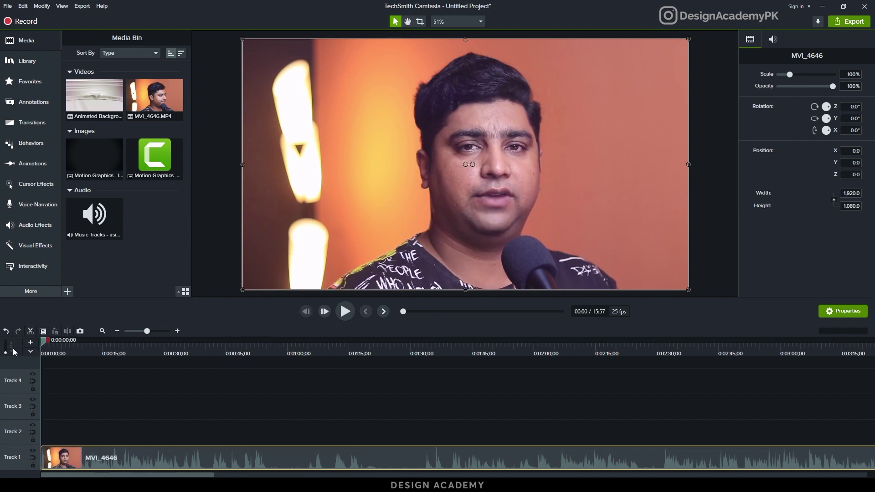
key("space")
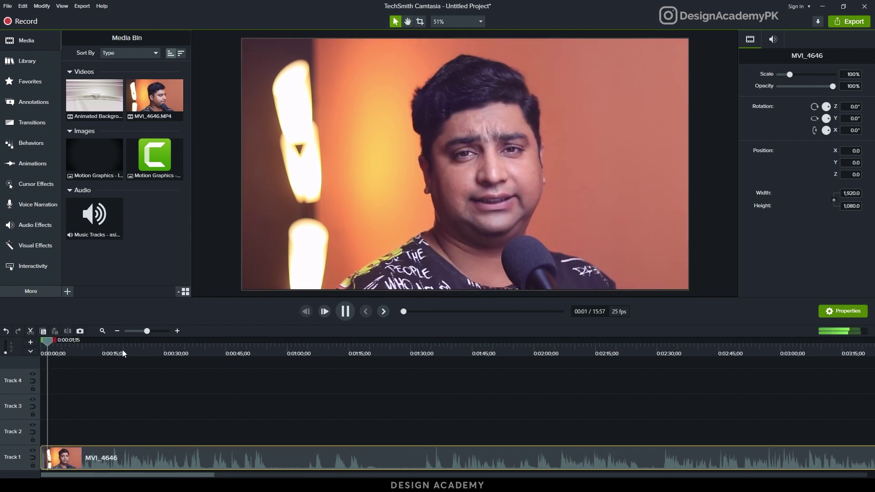
key("space")
Play the footage around the 20-second mark, split the clip at 0:00:21;20 and select the part after the cut
left_click_drag(109, 354, 142, 355)
key("space")
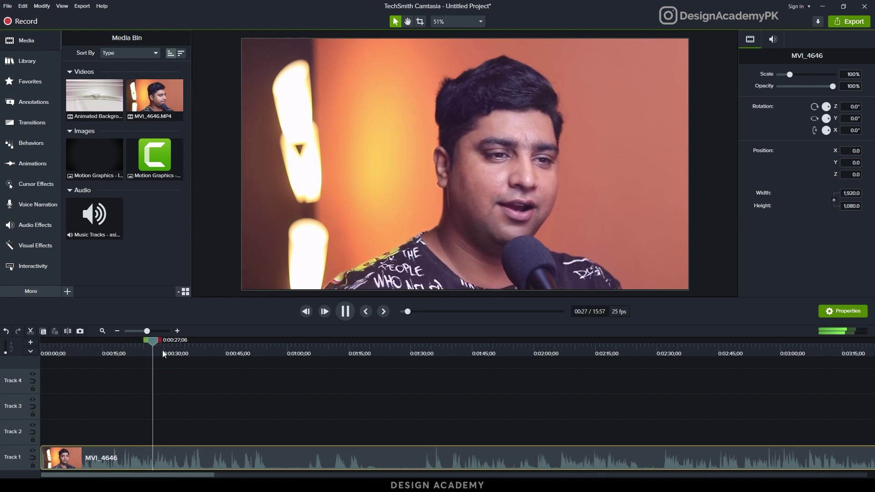
left_click_drag(150, 352, 117, 351)
key("space")
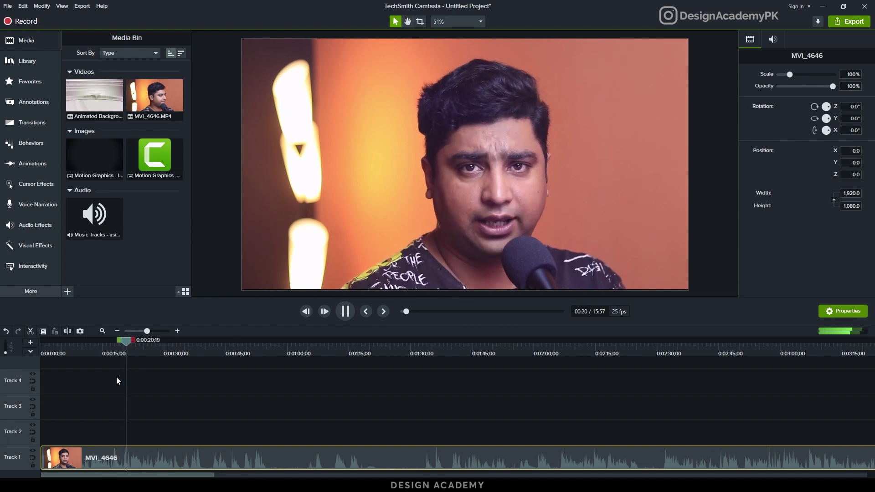
key("space")
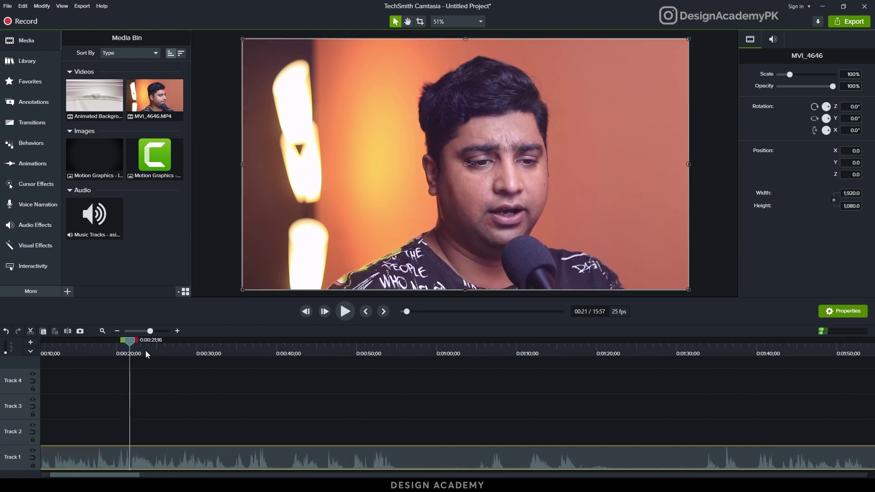
left_click_drag(148, 331, 137, 346)
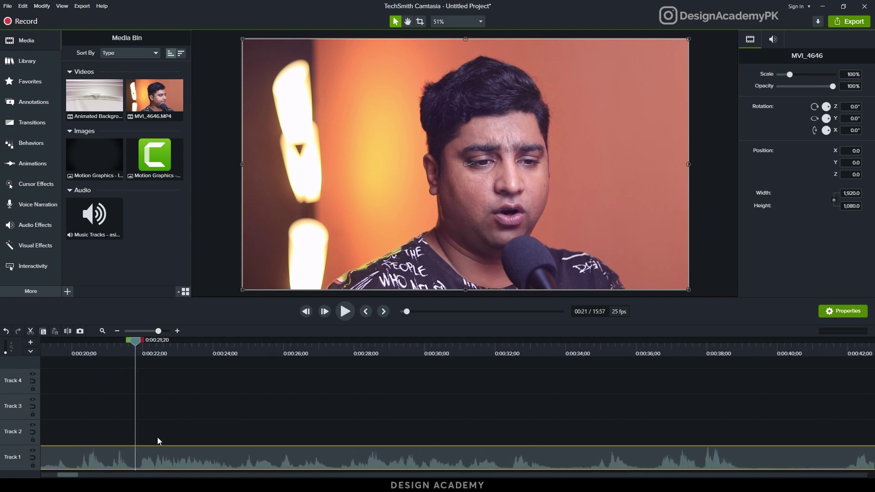
left_click(69, 332)
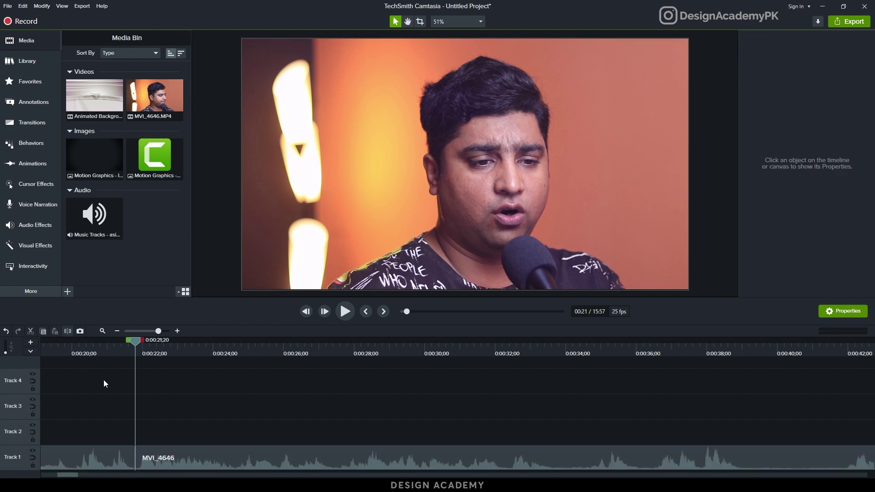
left_click(181, 455)
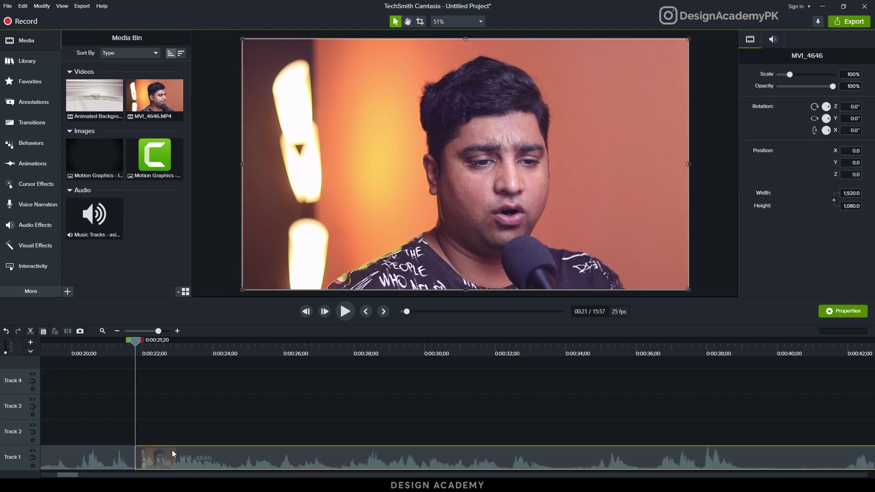
Scrub and play through the middle and last minutes of the footage to look for a cut point near the end
scroll(178, 404, "down", 5)
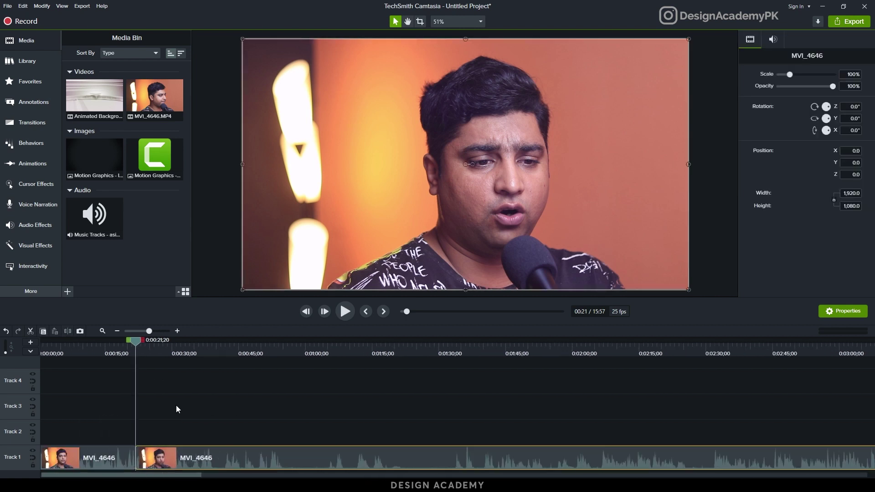
scroll(173, 410, "down", 3)
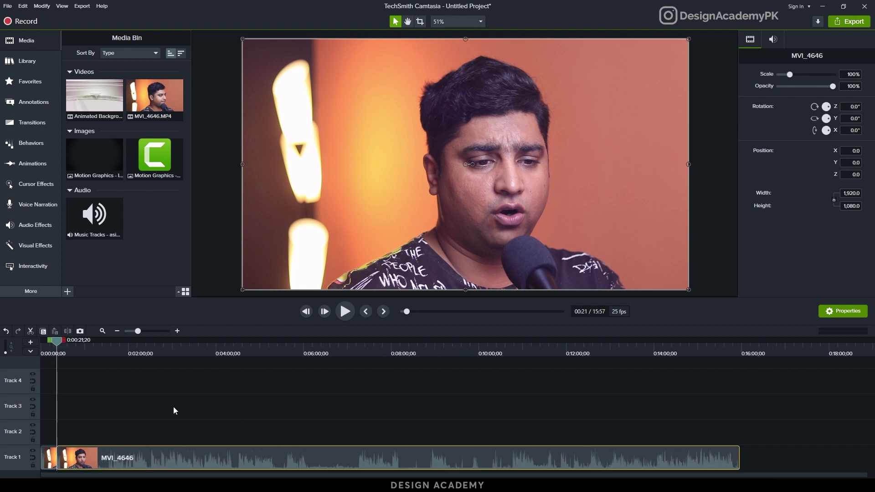
left_click_drag(466, 357, 400, 378)
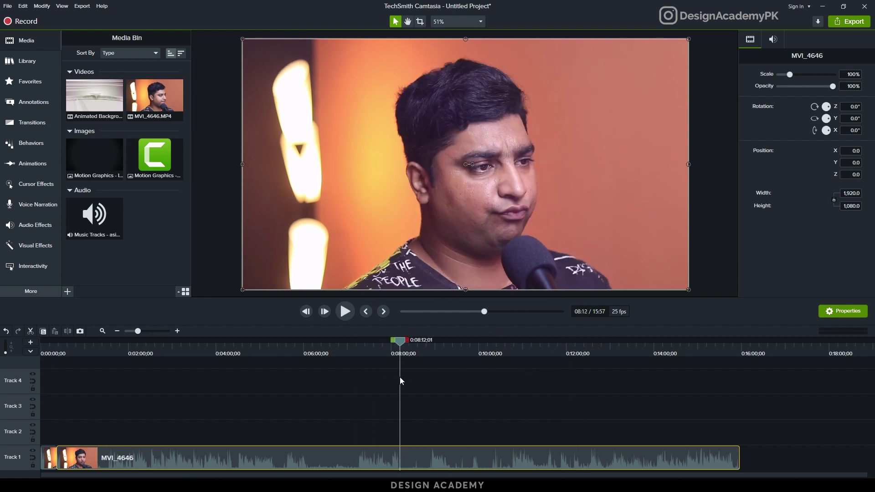
left_click(523, 358)
left_click_drag(635, 357, 707, 363)
key("space")
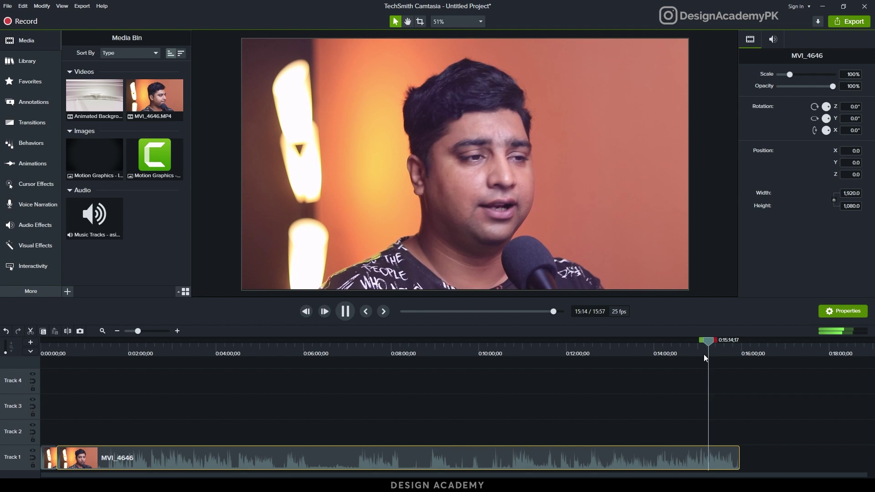
scroll(733, 383, "up", 1)
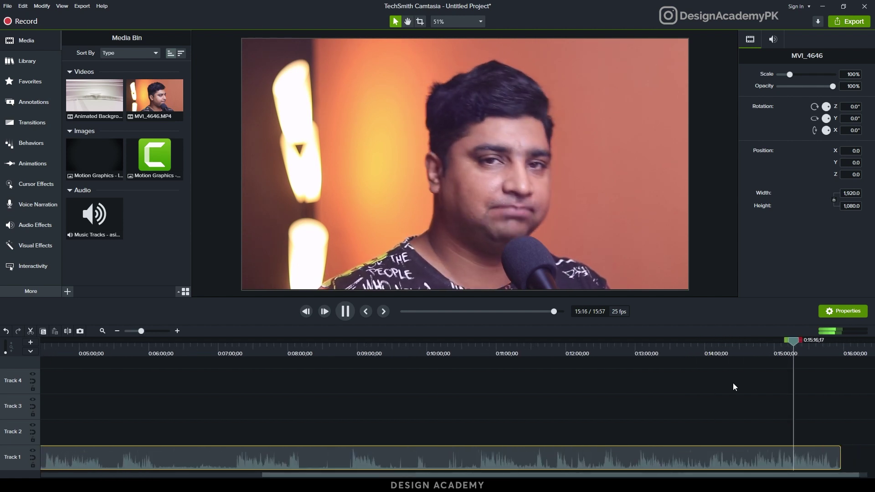
left_click_drag(747, 353, 709, 357)
key("space")
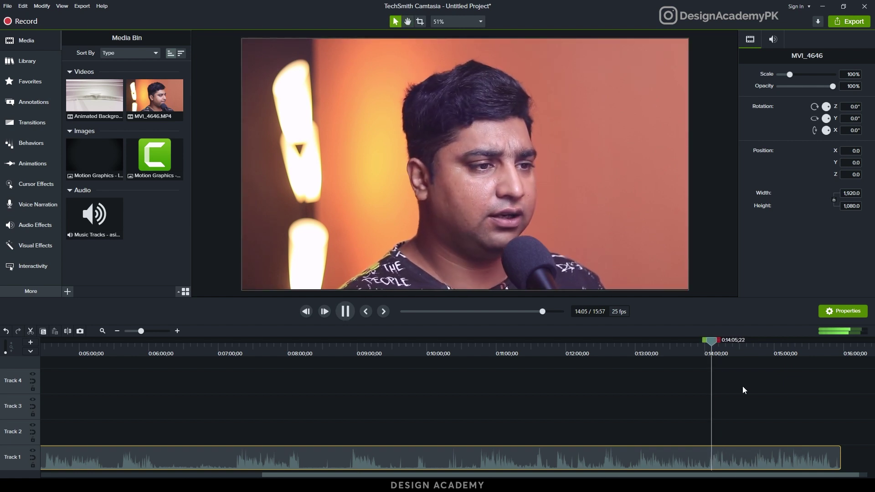
scroll(756, 409, "up", 1)
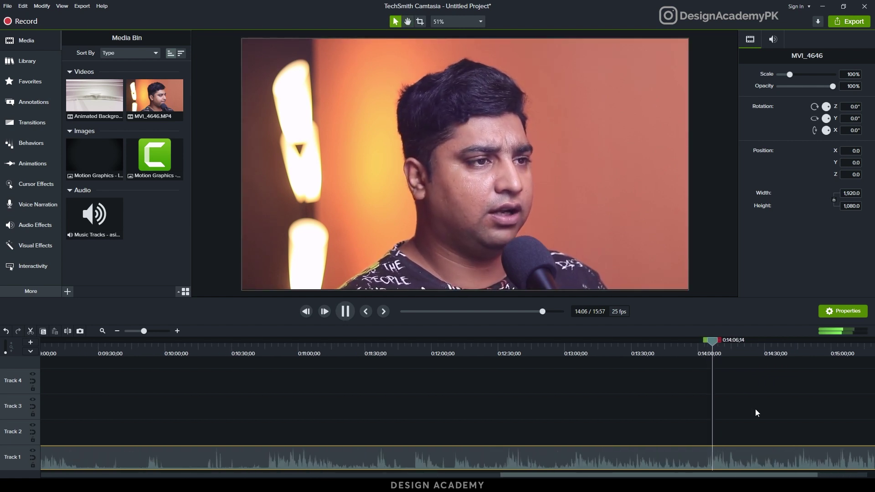
left_click(753, 352)
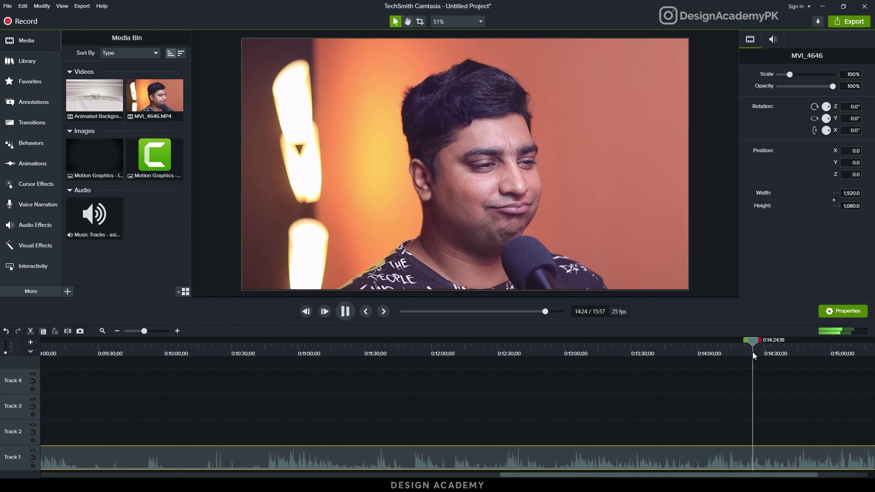
left_click(783, 350)
left_click_drag(783, 348, 797, 348)
scroll(554, 385, "down", 2)
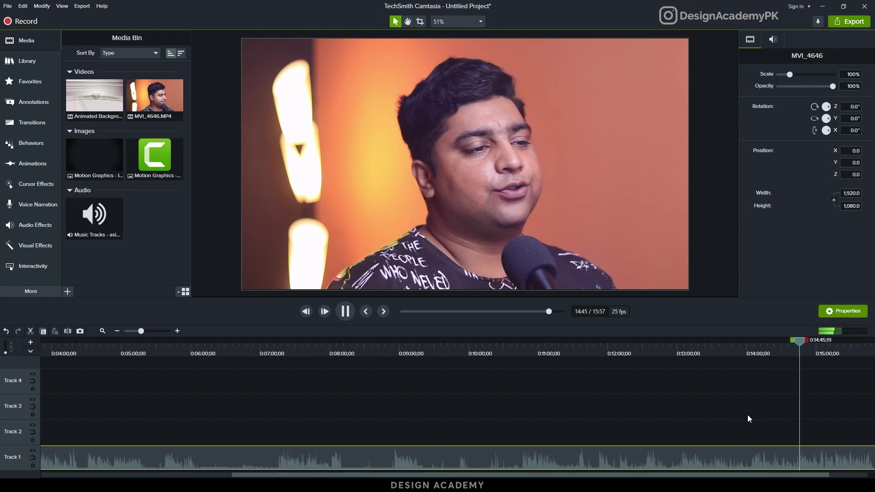
scroll(834, 431, "up", 3)
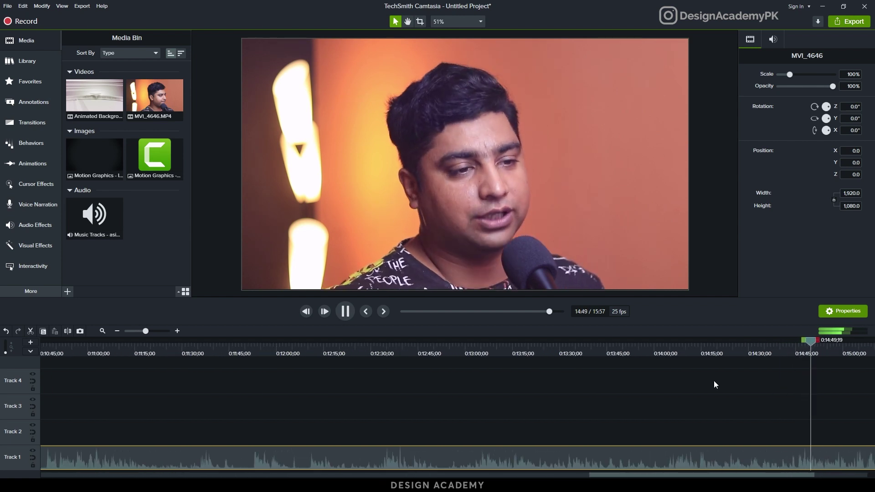
scroll(598, 388, "down", 3)
scroll(600, 385, "down", 1)
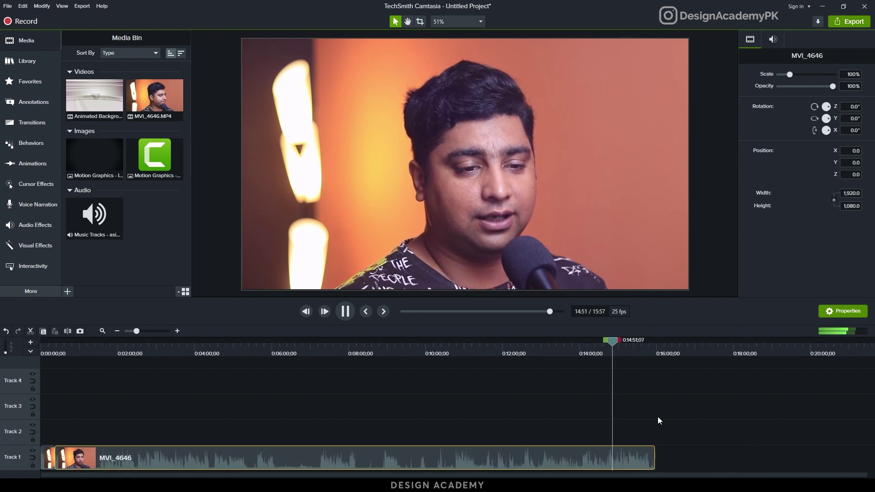
left_click(627, 352)
scroll(650, 419, "up", 2)
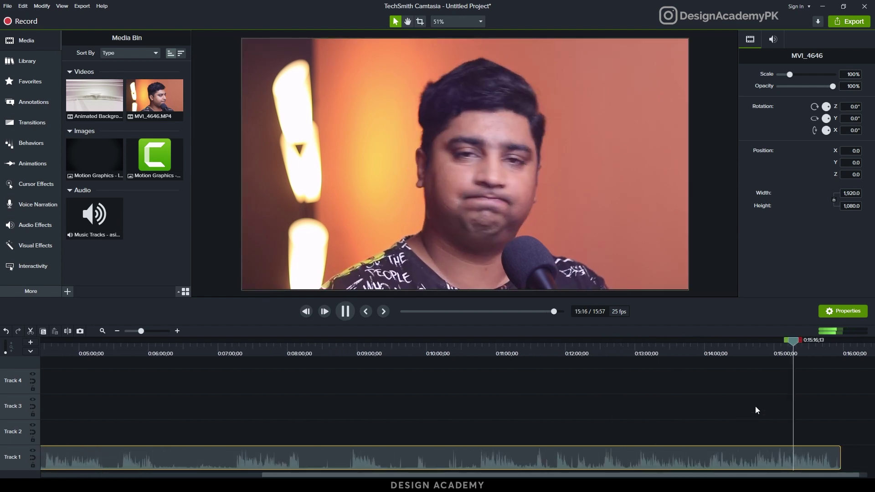
Play from about 0:15:03, split the clip at 0:15:04;15 and select the part before the cut
left_click(777, 355)
key("space")
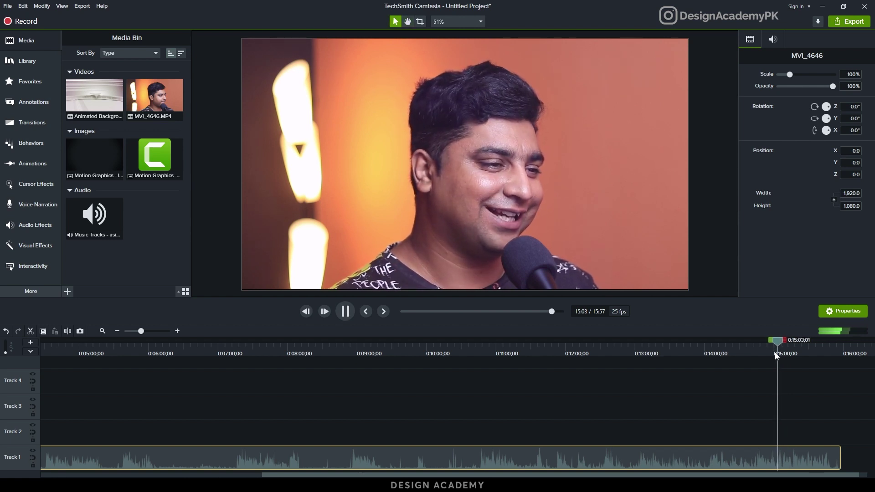
key("space")
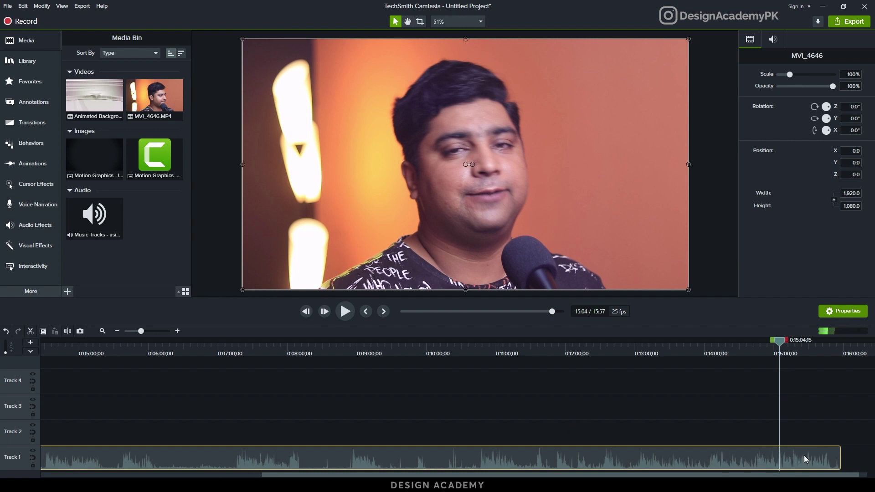
left_click(67, 329)
left_click(470, 460)
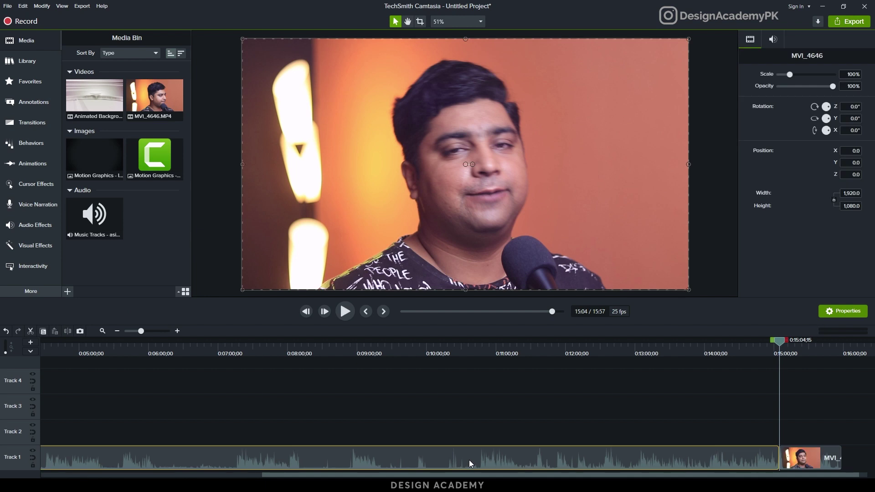
Delete the selected middle section and move the closing clip on Track 1 to start at about 0:00:54
key("Delete")
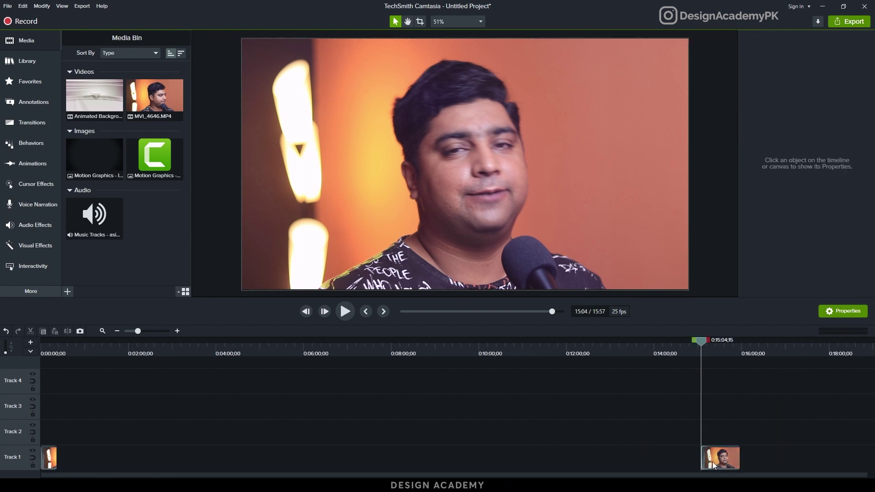
left_click_drag(712, 462, 657, 464)
left_click_drag(211, 463, 104, 462)
left_click(44, 354)
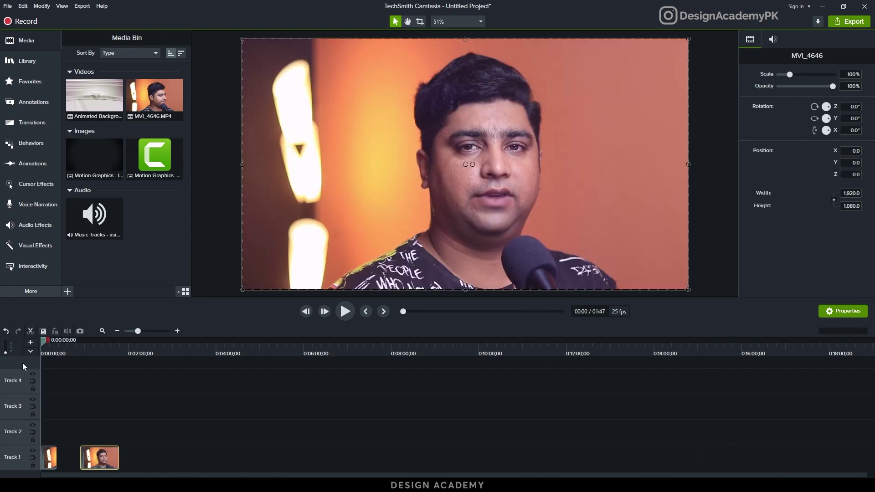
scroll(53, 426, "up", 3)
scroll(79, 423, "up", 2)
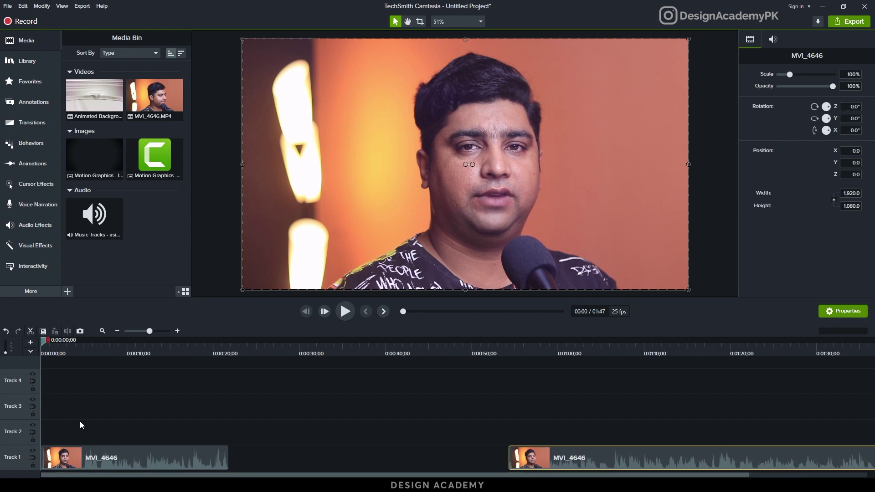
scroll(139, 419, "down", 2)
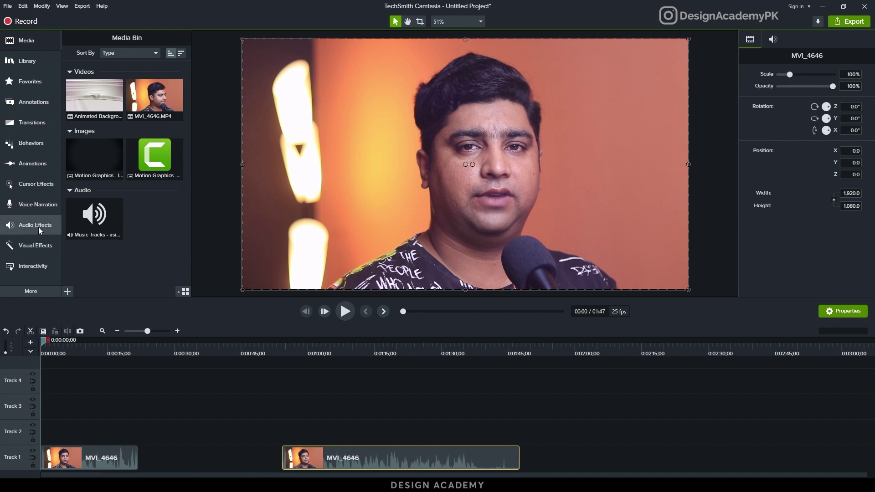
Separate the audio and video of the opening MVI_4646 clip
left_click(113, 464)
right_click(100, 459)
left_click(99, 460)
right_click(97, 460)
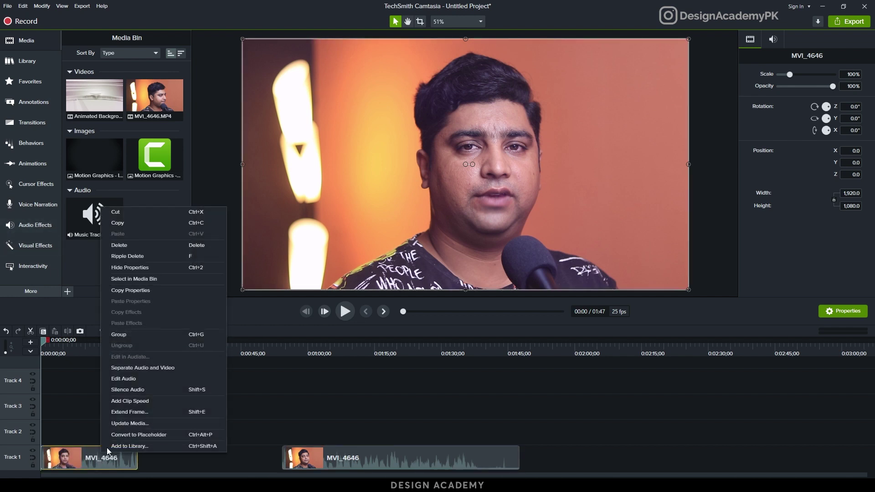
left_click(137, 370)
left_click(157, 409)
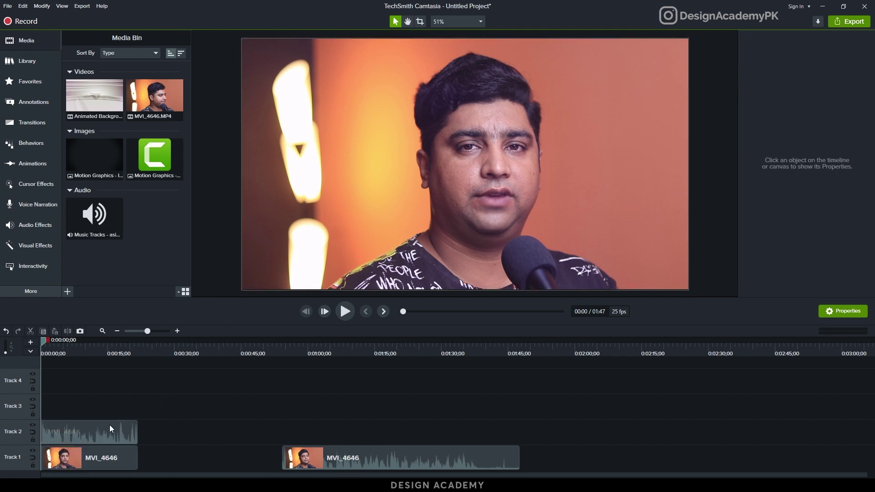
Apply the Noise Removal effect to the opening clip's separated audio on Track 2
left_click(97, 432)
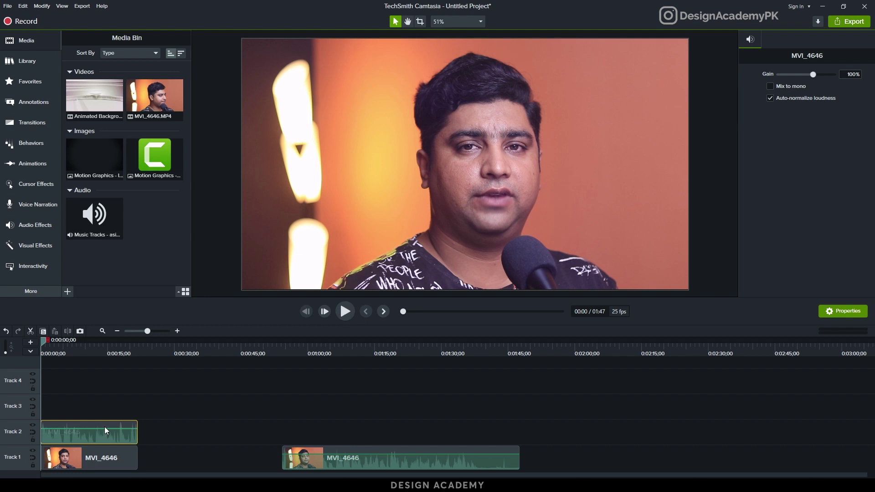
left_click(31, 229)
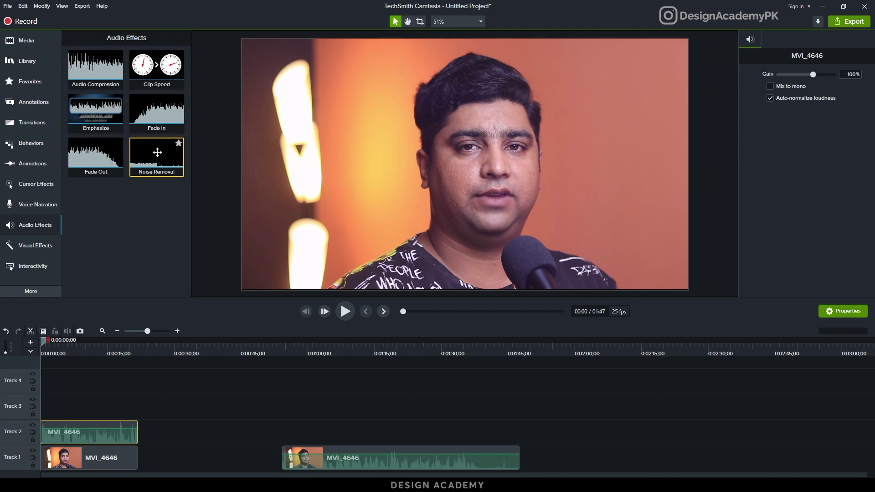
left_click_drag(160, 157, 88, 432)
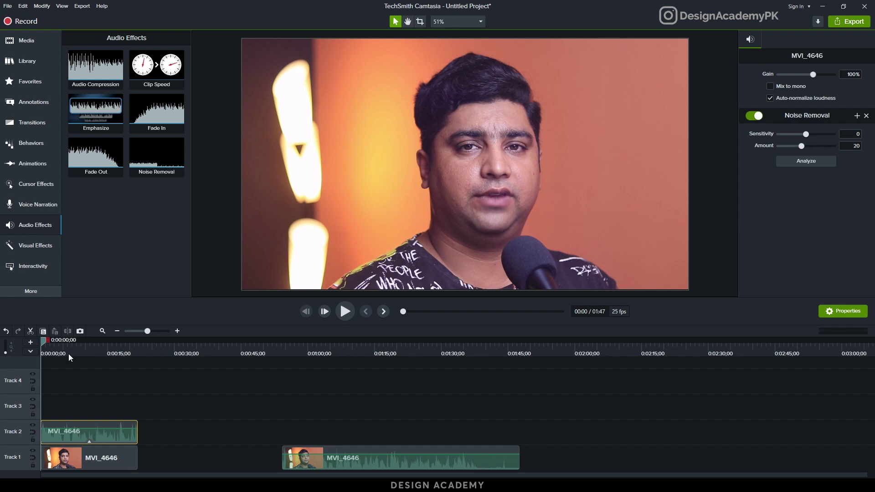
Listen to the opening clip up to about 0:00:09 and run the Noise Removal analysis
key("space")
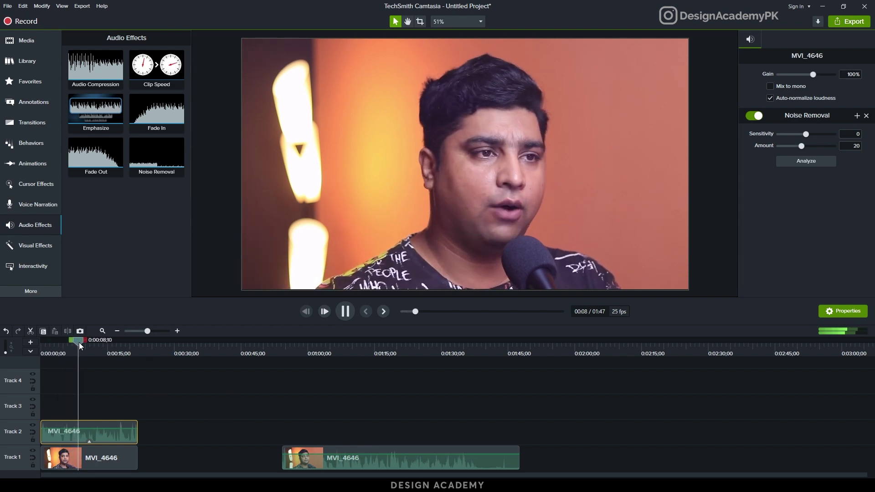
key("space")
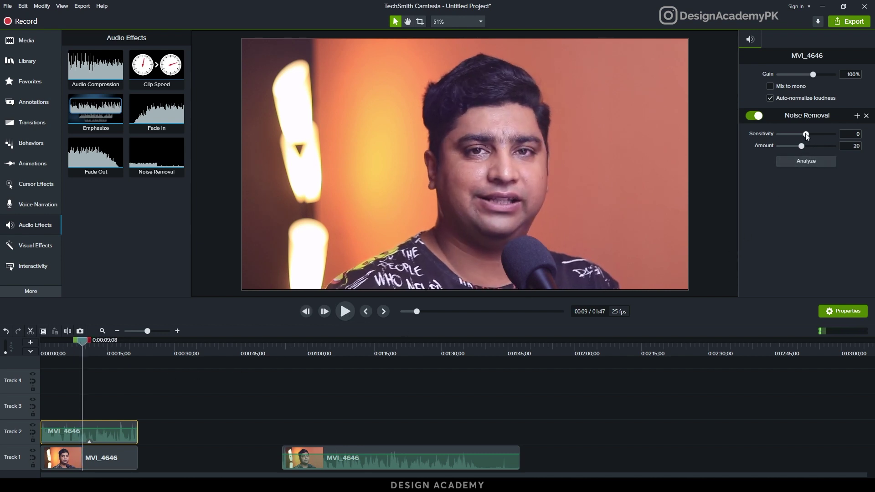
left_click(810, 164)
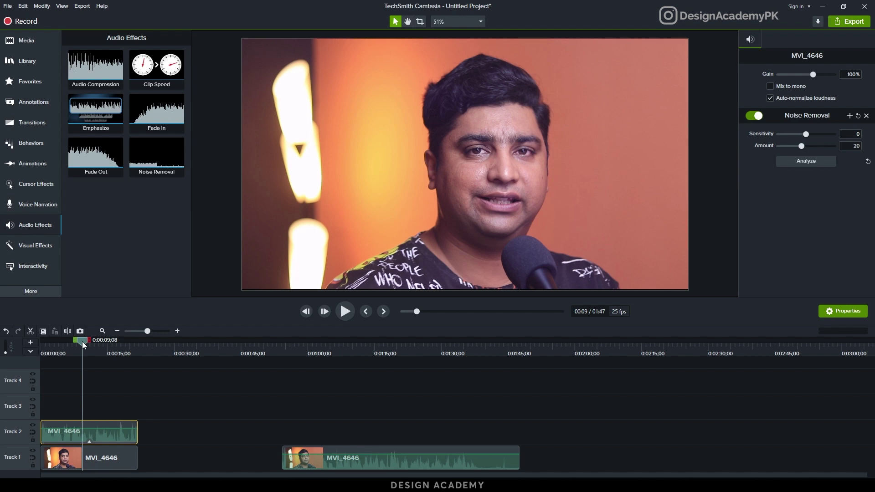
Play the opening clip from 0:00:09 and the closing clip from about 0:01:00 to compare their audio
key("space")
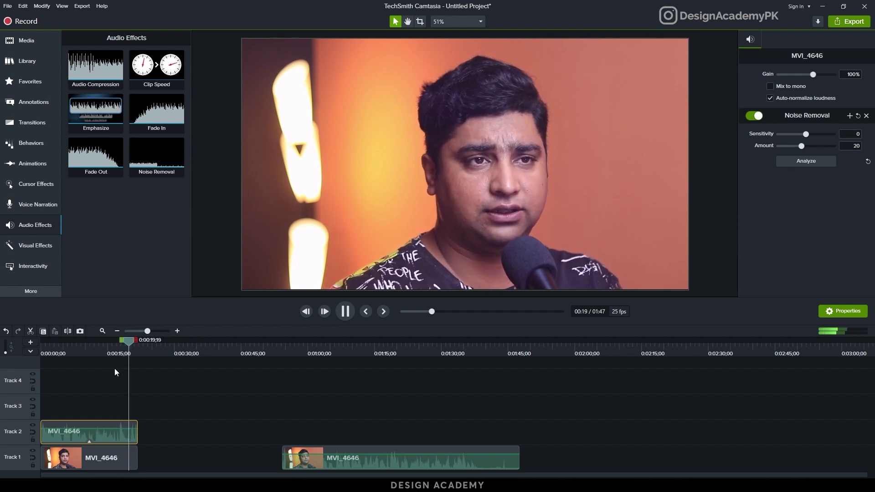
key("space")
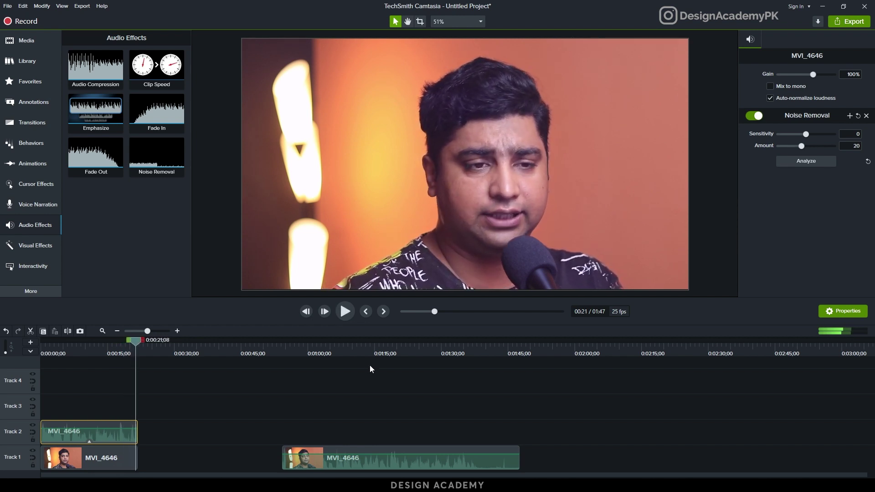
left_click(307, 352)
key("space")
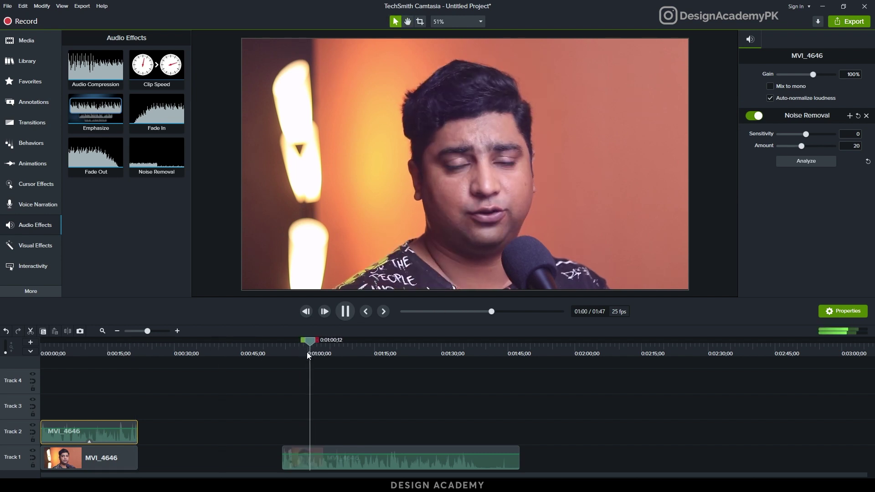
key("space")
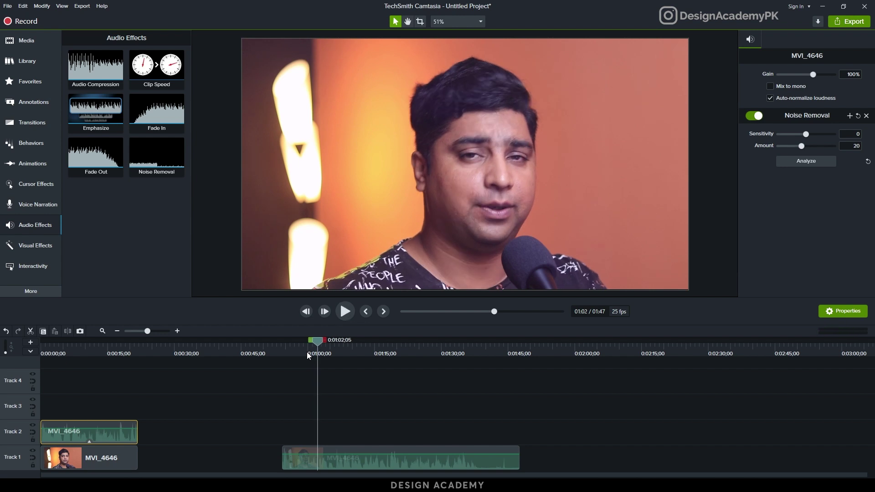
Set the opening clip's Noise Removal amount to 23 and listen to it from about 0:00:11 and from the beginning
left_click(93, 354)
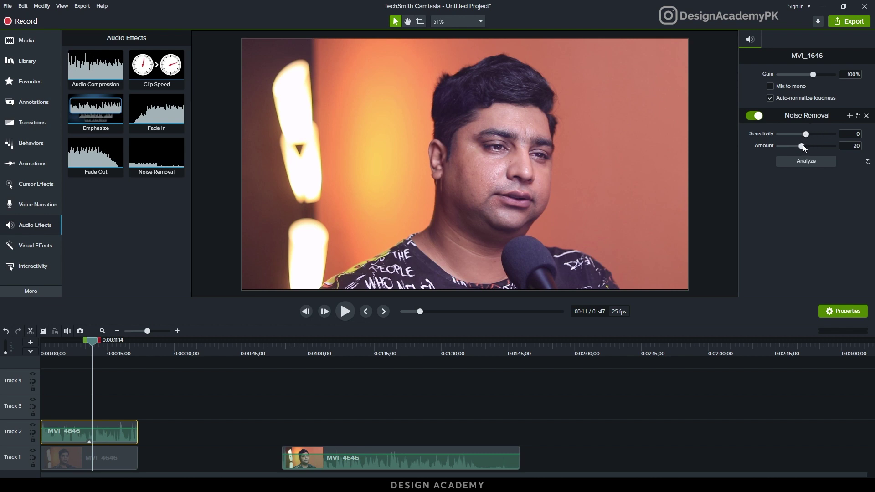
left_click(89, 345)
key("space")
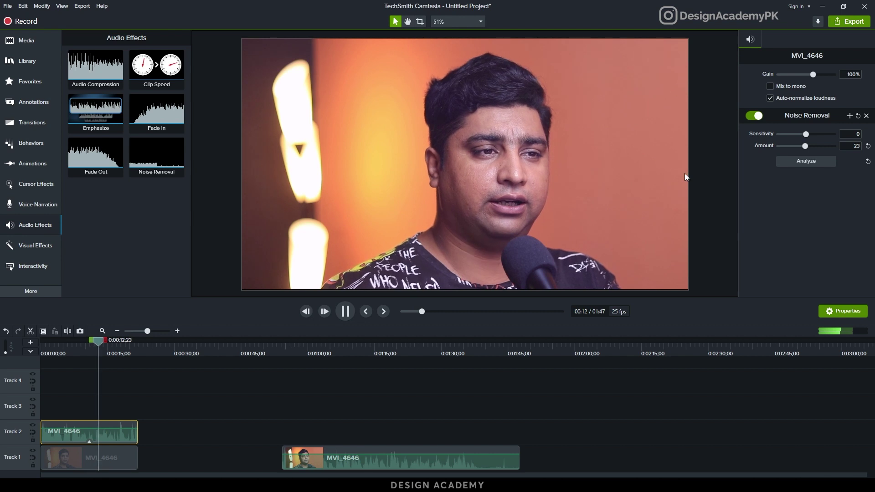
left_click_drag(58, 355, 18, 358)
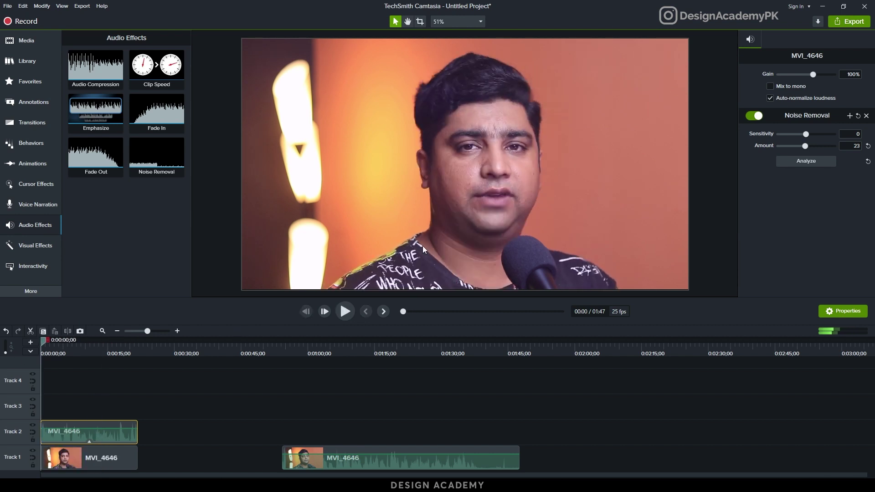
key("space")
Try Noise Removal amounts of 14 and 48 on the opening clip's audio, listening after each change
left_click_drag(805, 146, 793, 147)
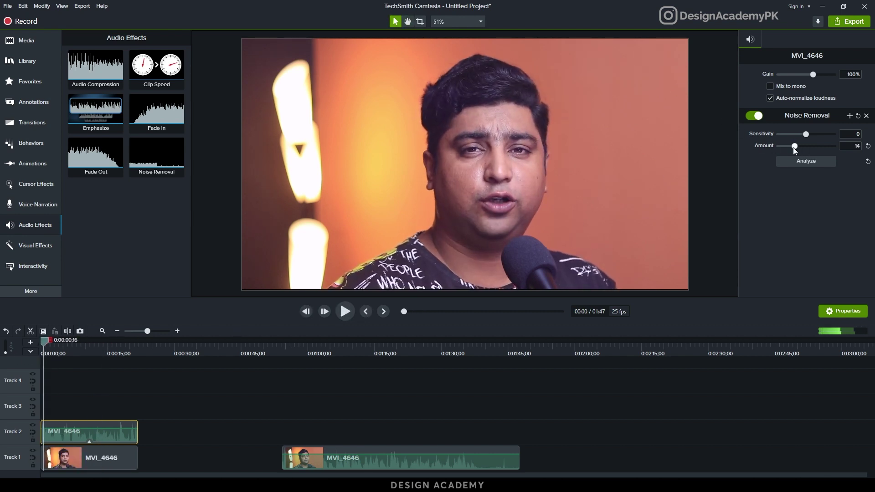
key("space")
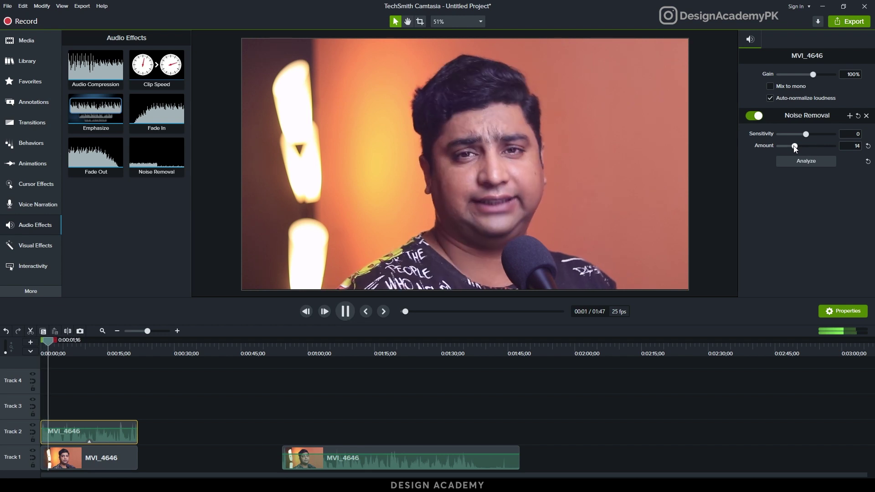
key("space")
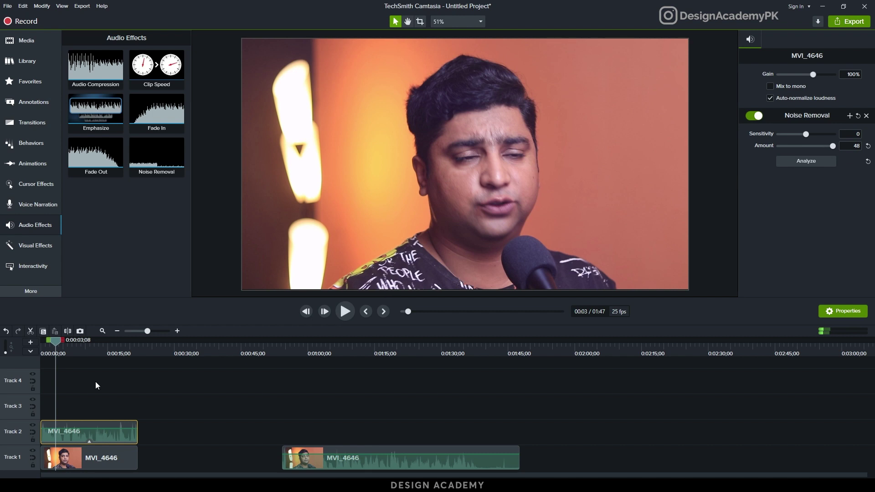
key("space")
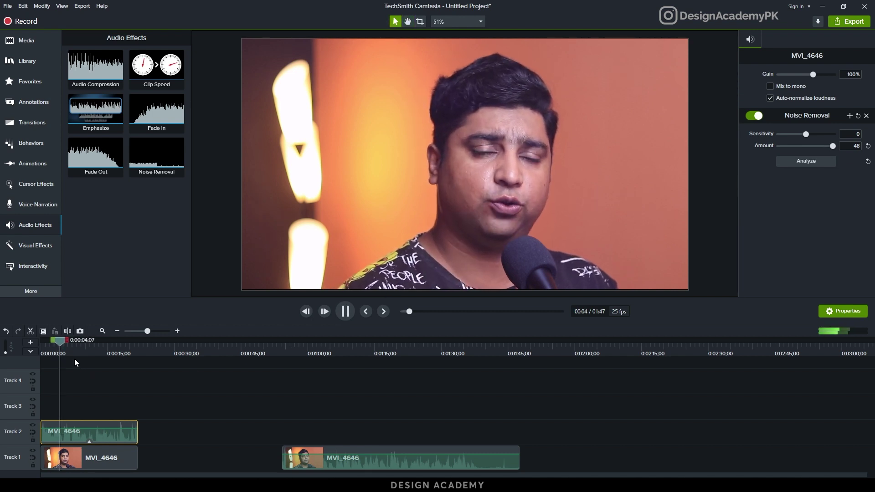
key("space")
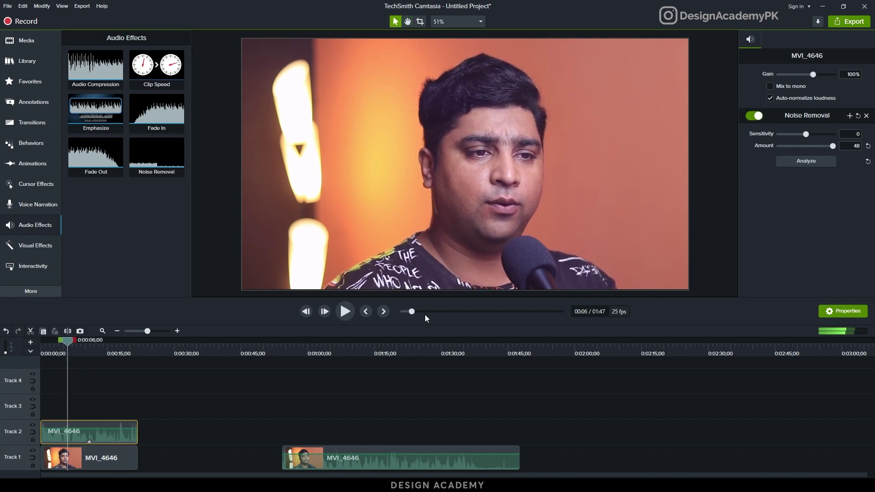
Set the opening clip's Noise Removal amount to 15 while listening from 0:00:06
left_click(781, 147)
left_click_drag(785, 147, 791, 146)
key("space")
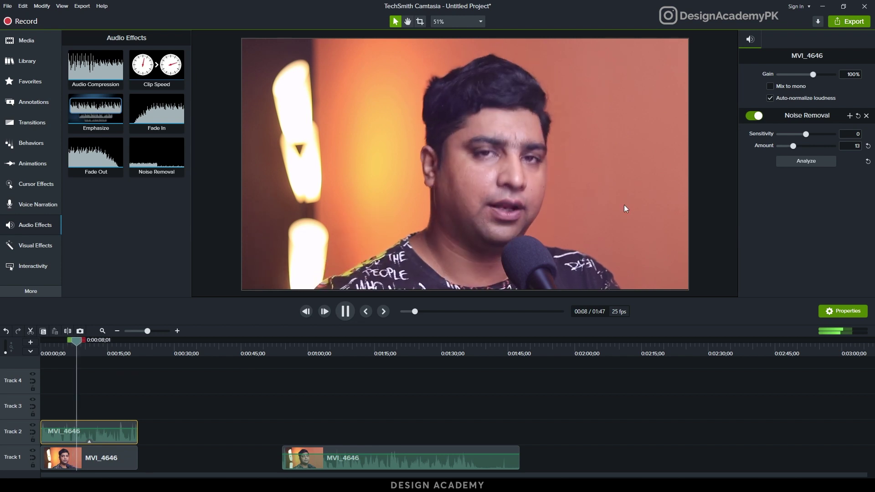
left_click_drag(795, 146, 798, 145)
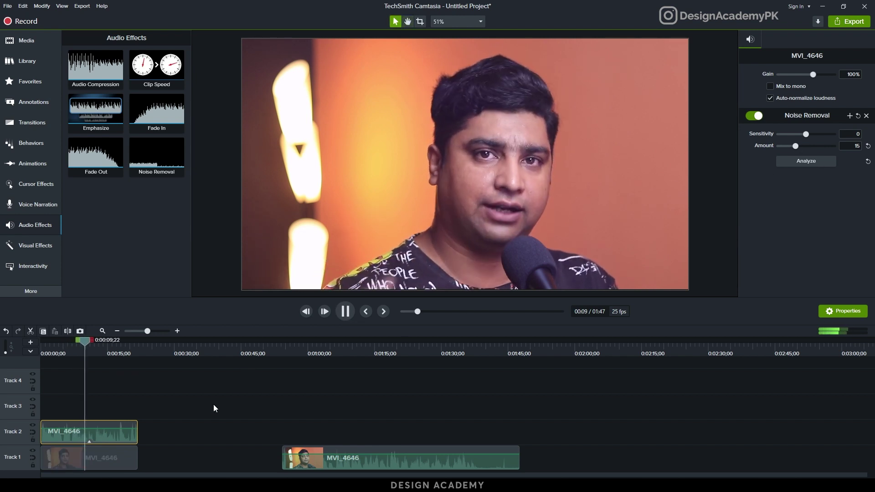
key("space")
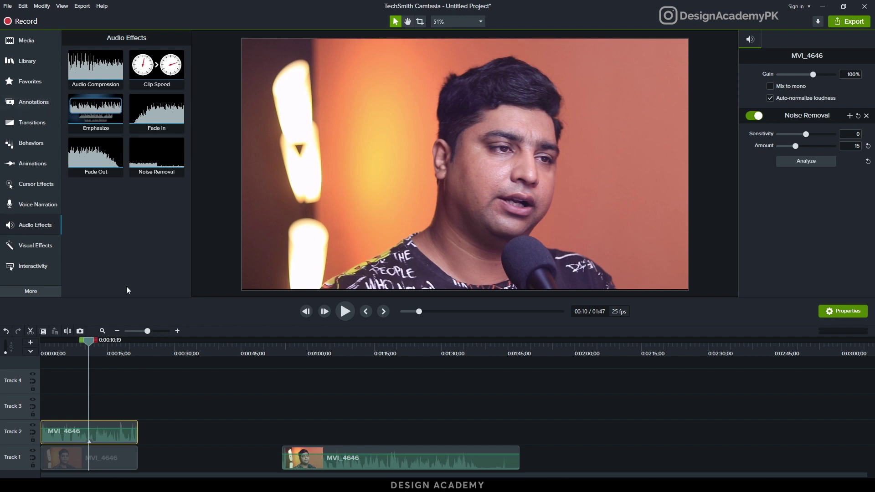
Separate the closing clip's audio and video and apply Noise Removal to its audio with an amount of 14
right_click(333, 461)
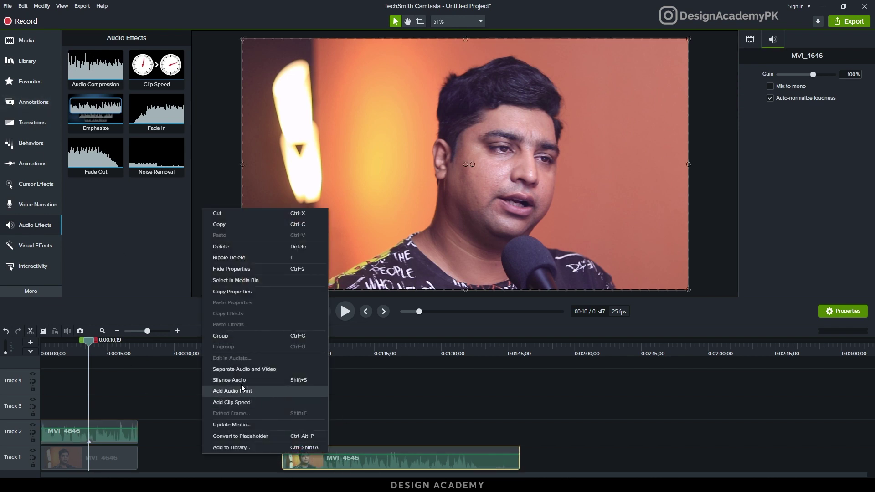
left_click(238, 371)
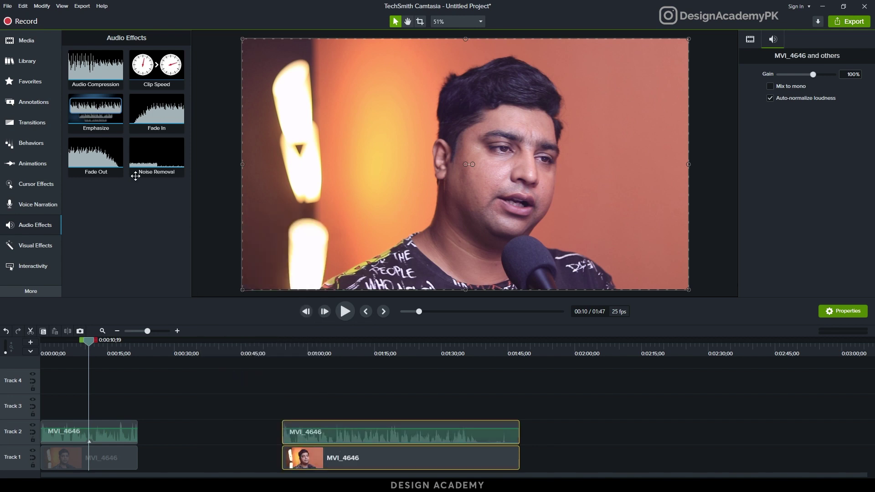
left_click_drag(157, 157, 396, 434)
left_click_drag(779, 146, 796, 151)
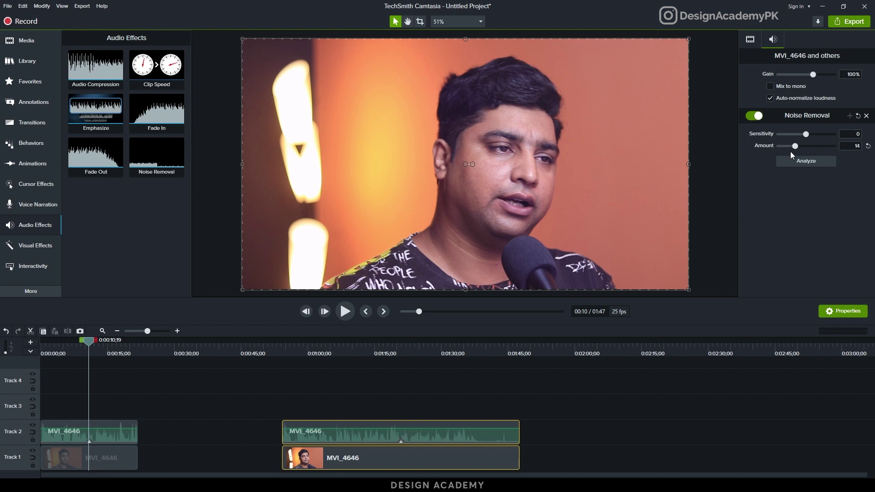
Set the closing clip's Noise Removal amount to 12 during playback and listen again from about 0:00:57
left_click(288, 349)
key("space")
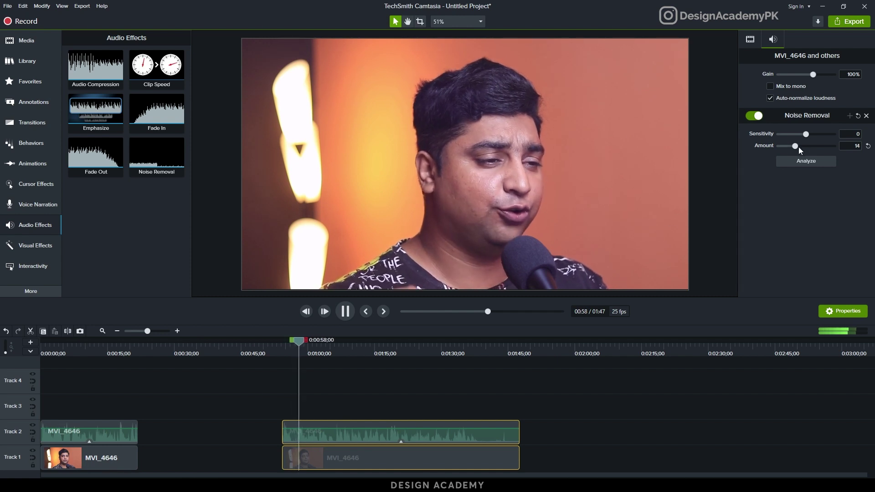
left_click_drag(795, 146, 792, 146)
key("space")
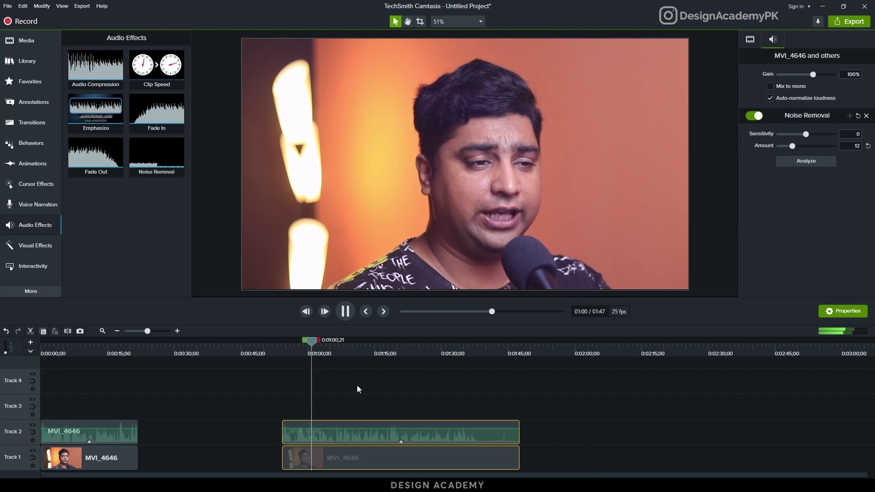
key("space")
left_click(297, 344)
key("space")
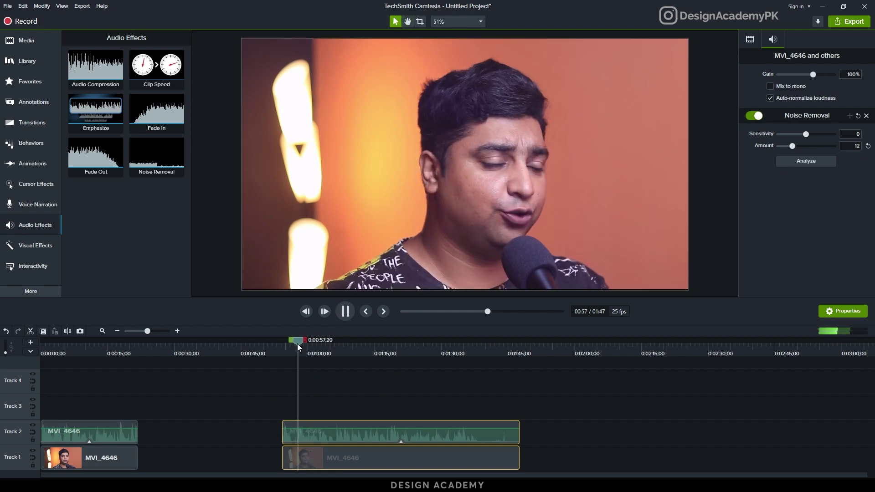
key("space")
Trim the start of the closing clip's video and audio to about 0:00:58;10, play from the new start, and deselect the clips
left_click(295, 399)
left_click(294, 424)
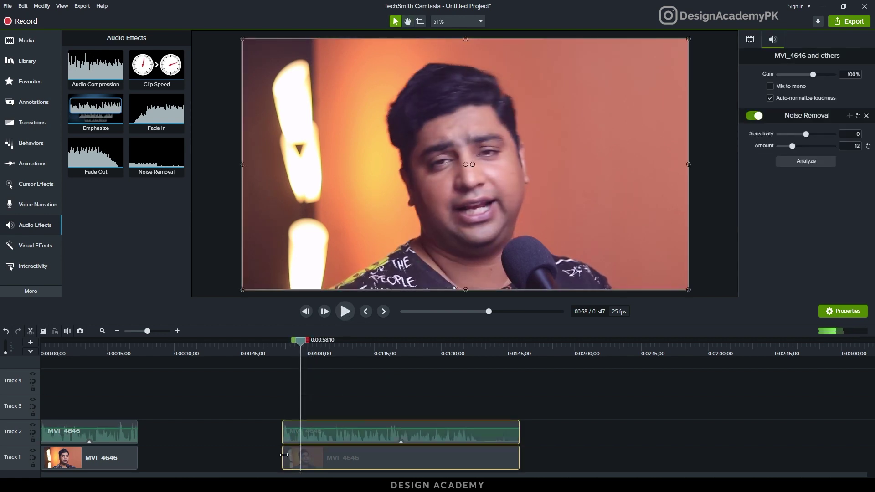
left_click(410, 407)
left_click(509, 448)
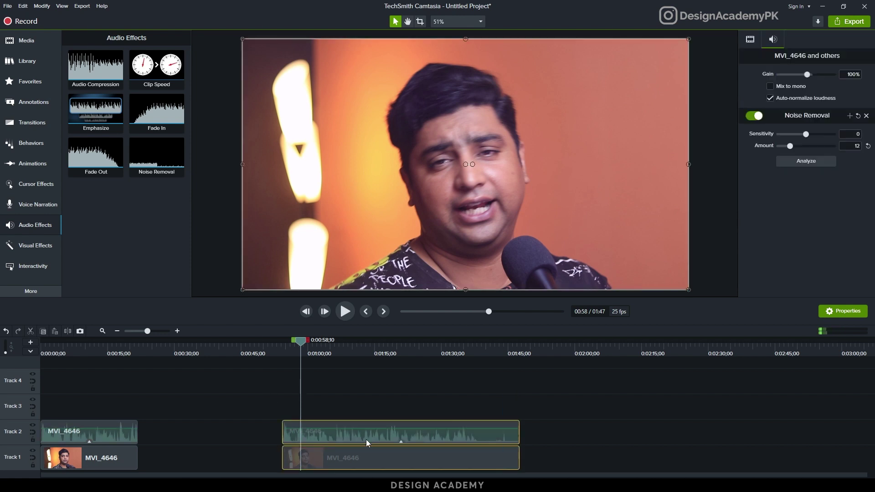
left_click_drag(273, 397, 298, 458)
key("space")
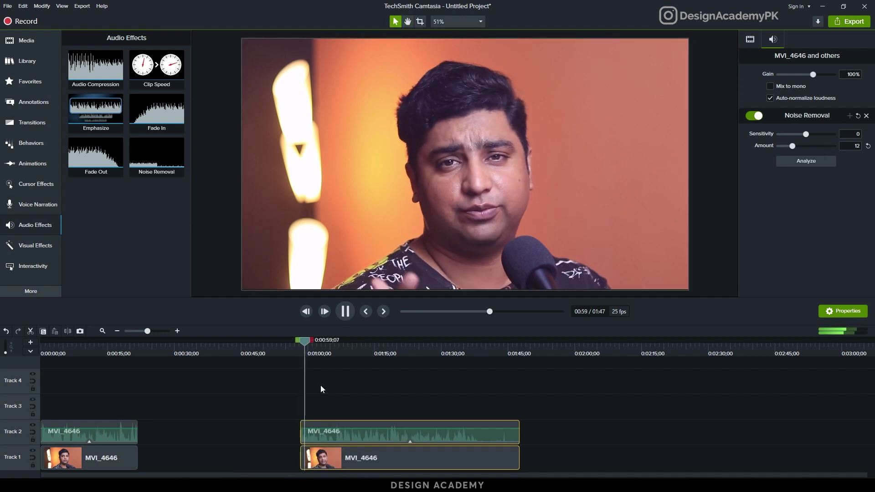
left_click(333, 387)
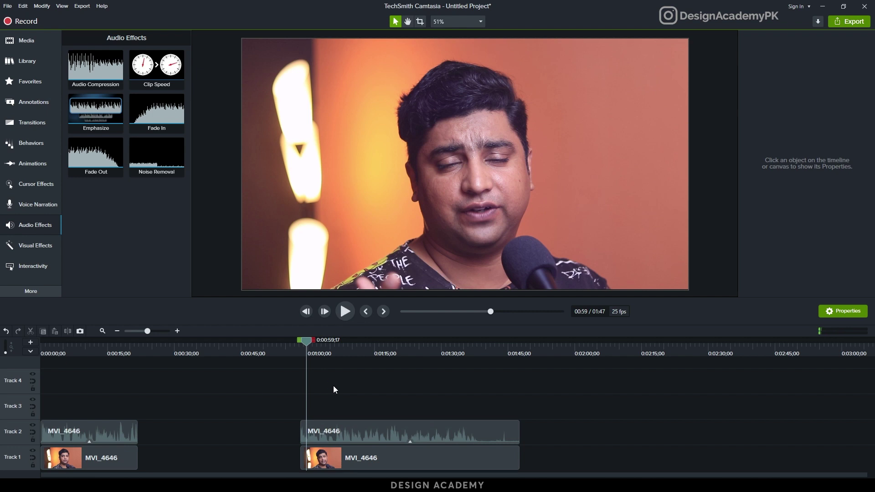
Save the project as "editing video" in the camtasia projects folder
key("ctrl+s")
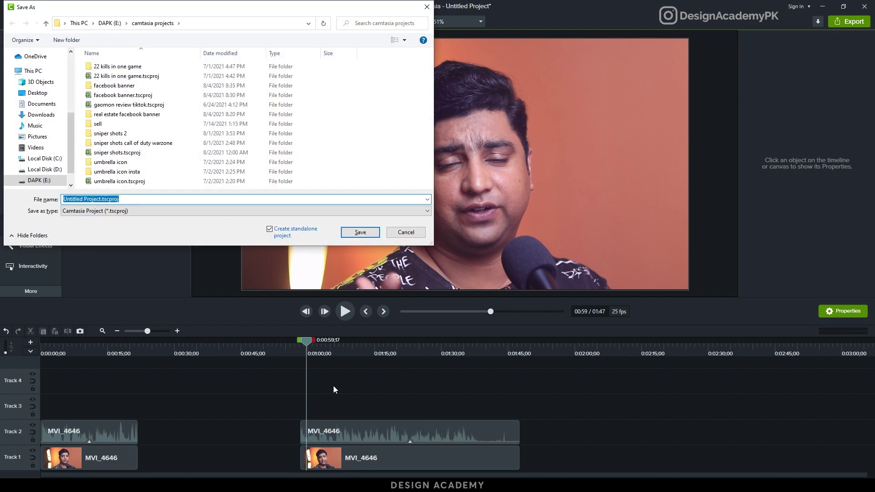
type("editing video")
key("Return")
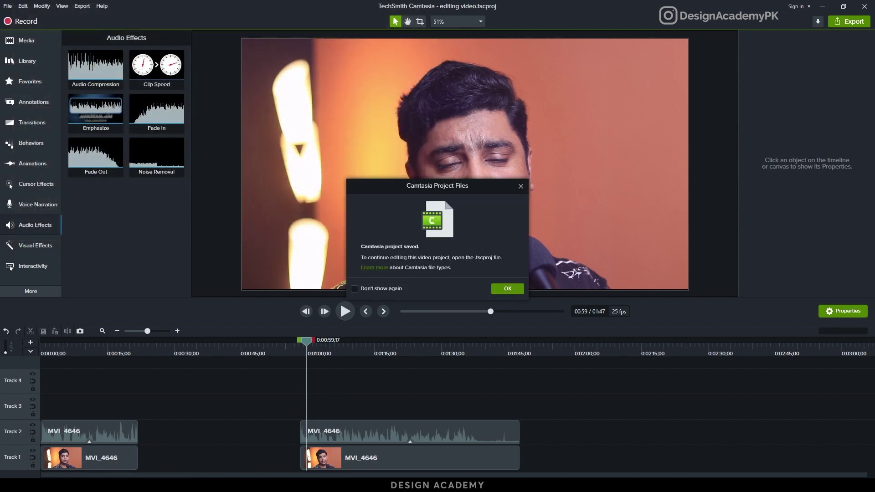
left_click(501, 290)
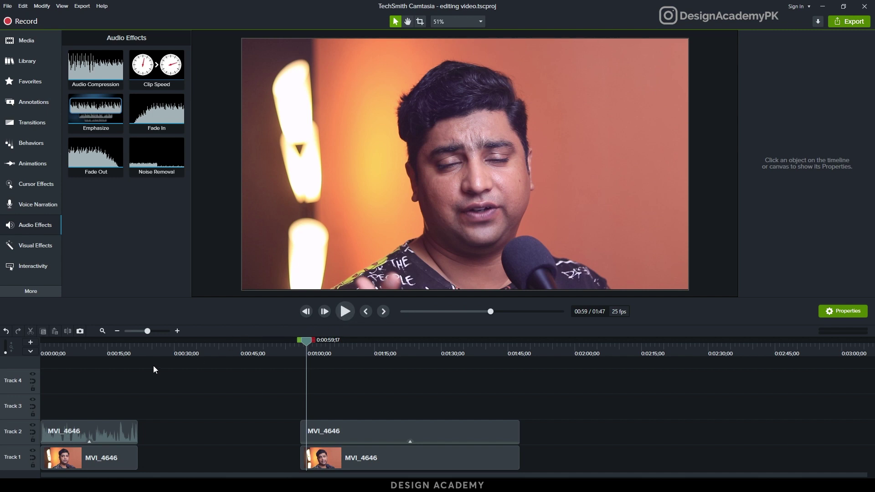
Return the playhead to the start of the timeline and open the media import dialog from the media bin
left_click(42, 355)
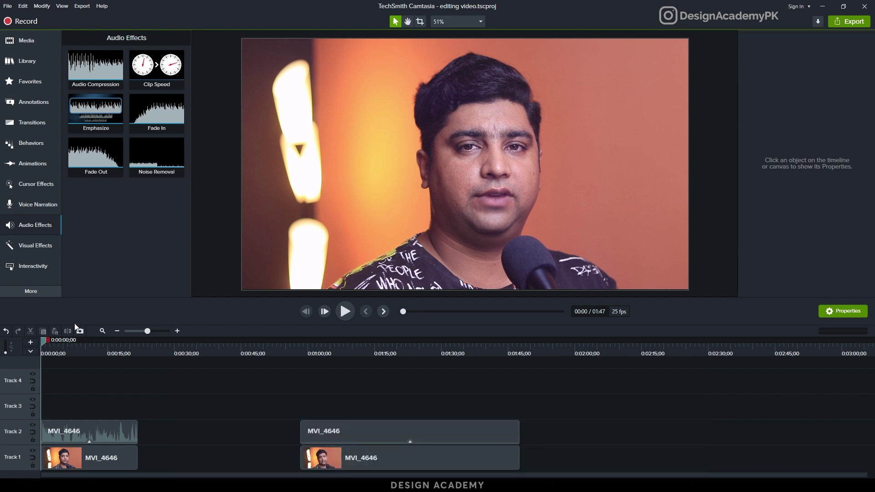
left_click(28, 39)
right_click(161, 242)
left_click(102, 247)
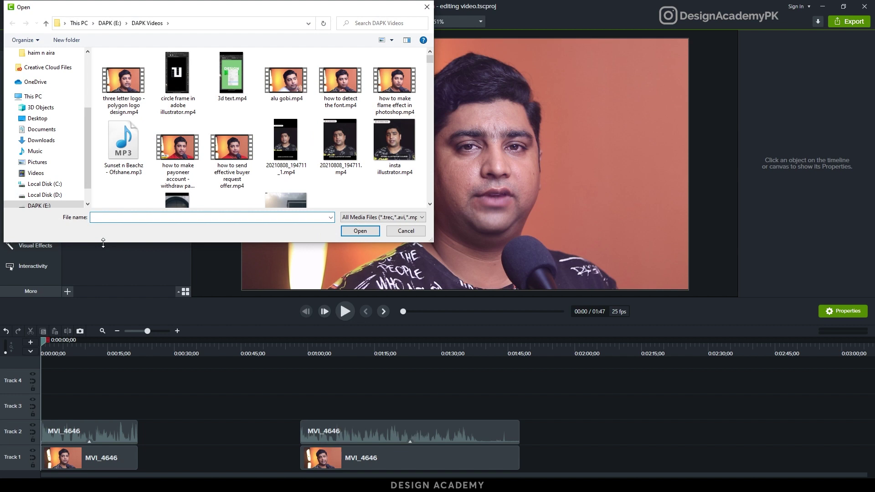
Browse Local Disk (D:) in the import dialog and open the logo folio 2018 folder
scroll(54, 136, "down", 2)
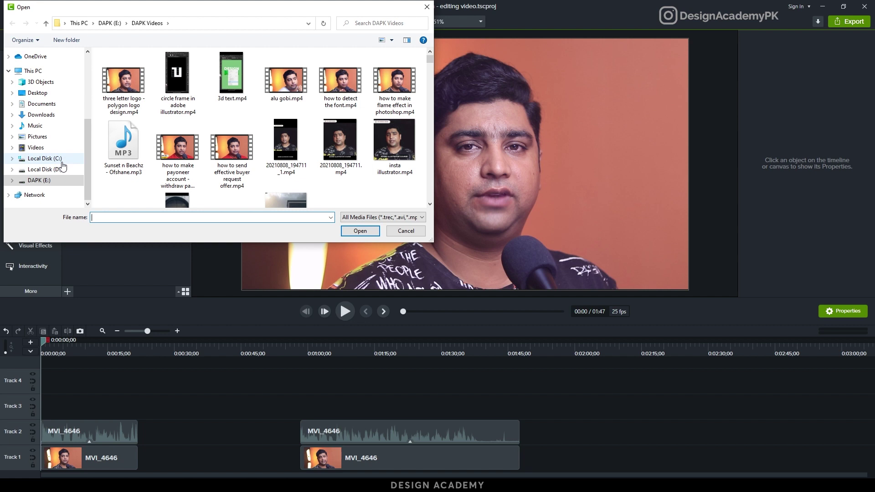
scroll(58, 140, "up", 2)
scroll(55, 146, "down", 1)
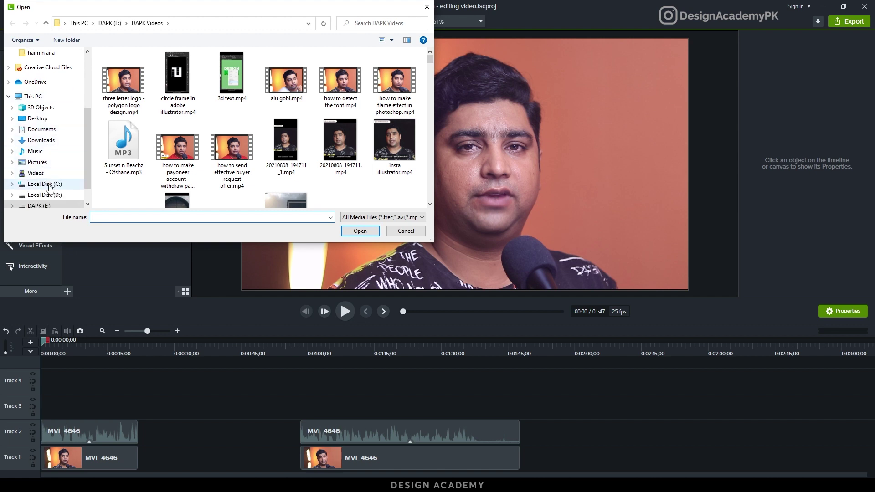
scroll(52, 182, "down", 1)
left_click(48, 170)
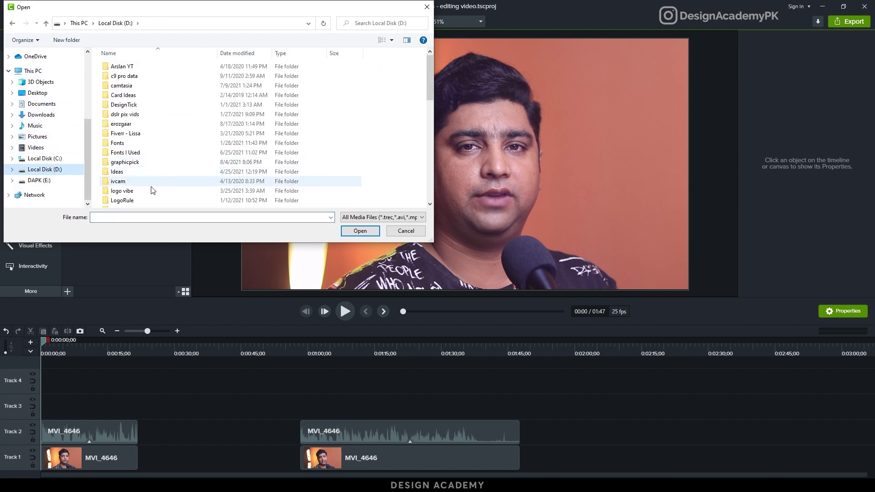
scroll(146, 191, "down", 8)
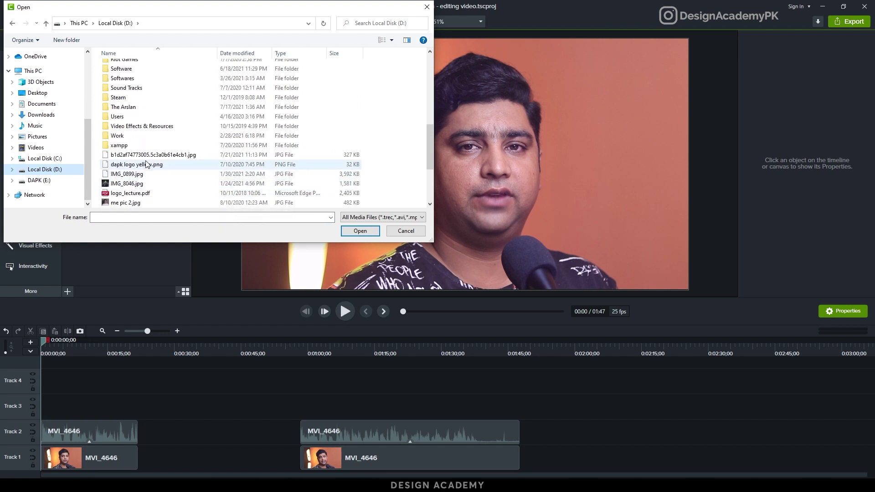
double_click(191, 136)
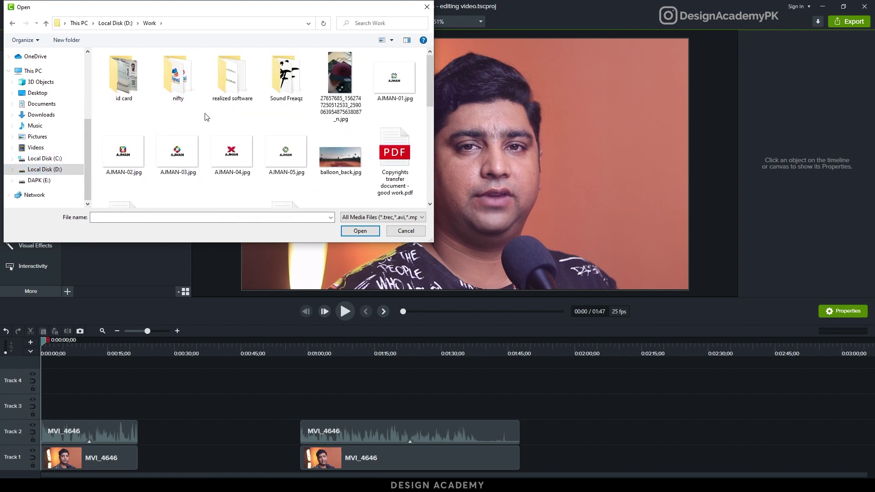
scroll(285, 117, "down", 5)
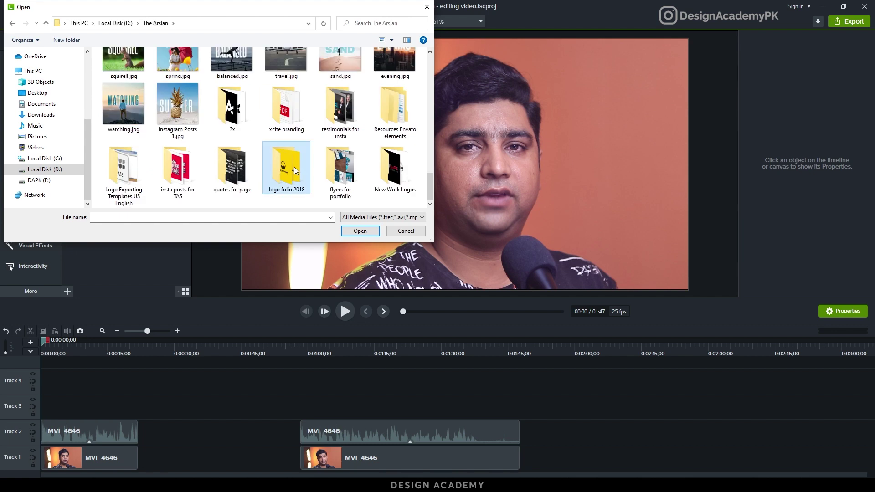
double_click(294, 167)
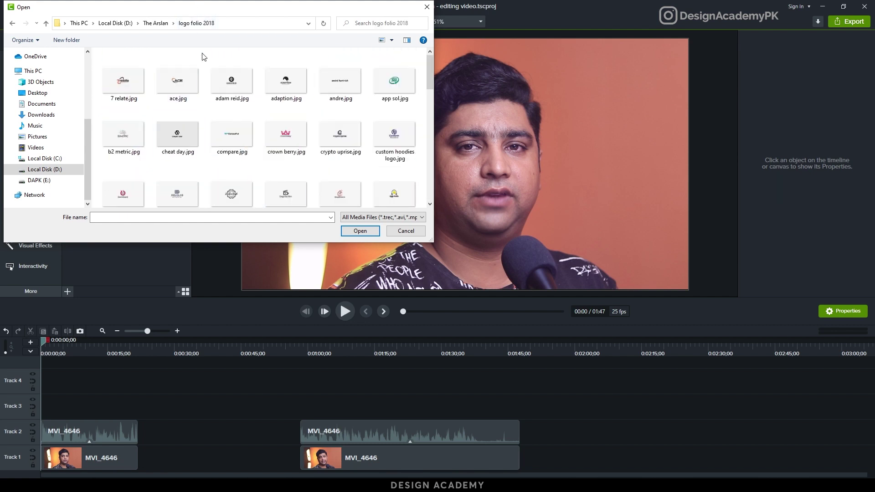
Select the 7 relate, cheat day, compare, crown berry, crypto uprise and easy dinners images for import
left_click(124, 82)
left_click(177, 134, "ctrl")
left_click(232, 135, "ctrl")
left_click(286, 134, "ctrl")
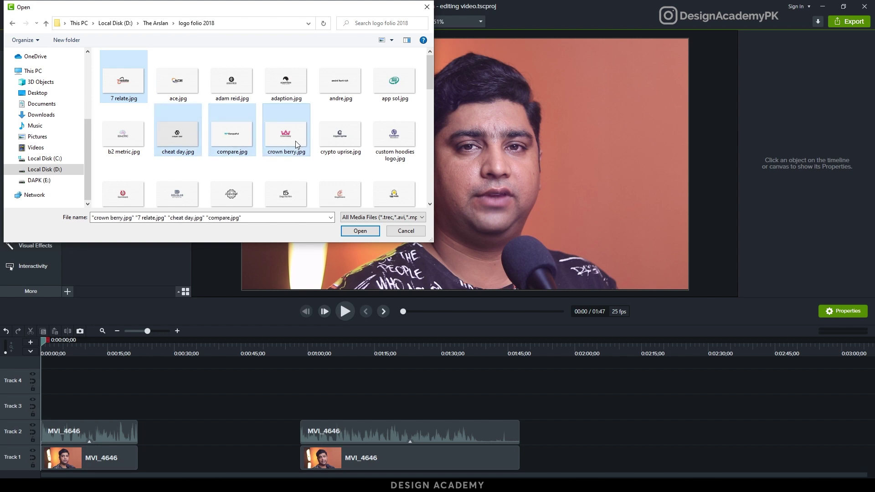
left_click(341, 135, "ctrl")
left_click(319, 197, "ctrl")
scroll(318, 189, "down", 5)
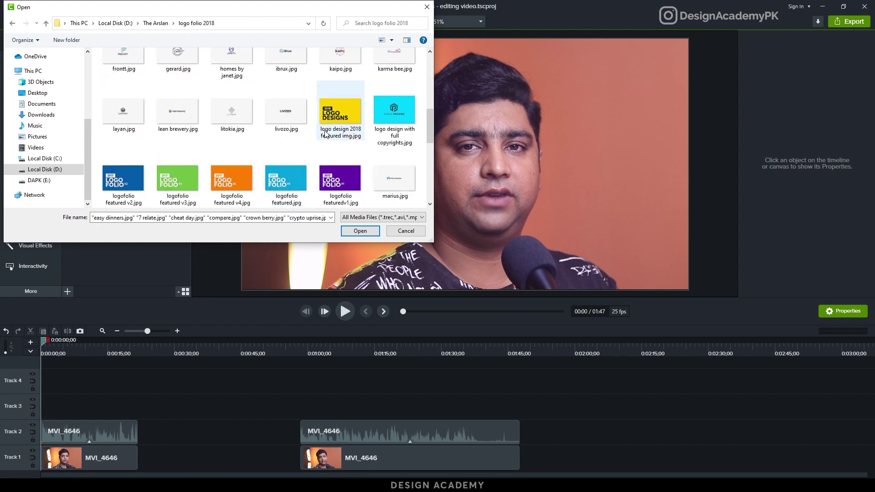
Add logo design with full copyrights, mountaina logo, parker 2 and wtp2 to the selection and import all chosen images
left_click(395, 115, "ctrl")
scroll(235, 152, "down", 3)
left_click(274, 123, "ctrl")
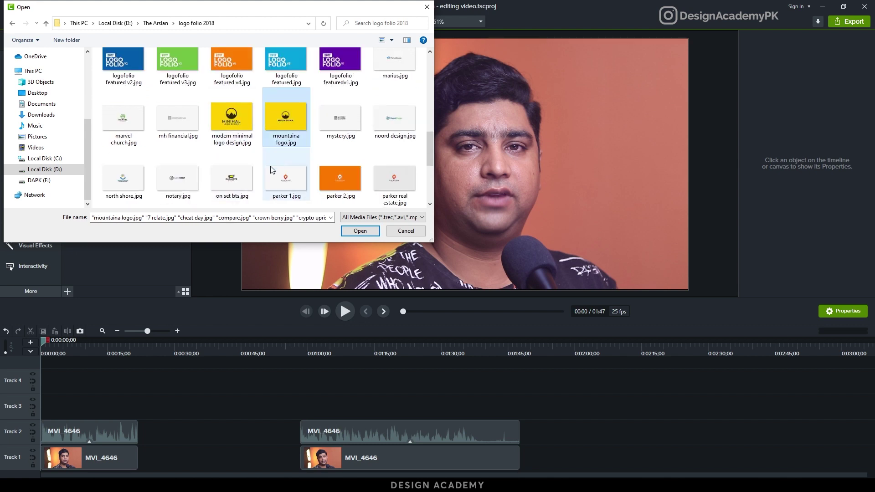
left_click(355, 187, "ctrl")
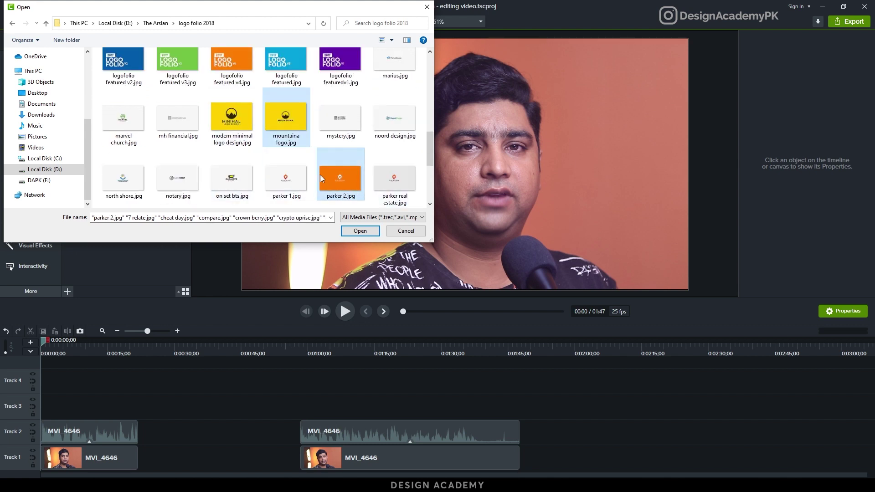
scroll(320, 174, "down", 3)
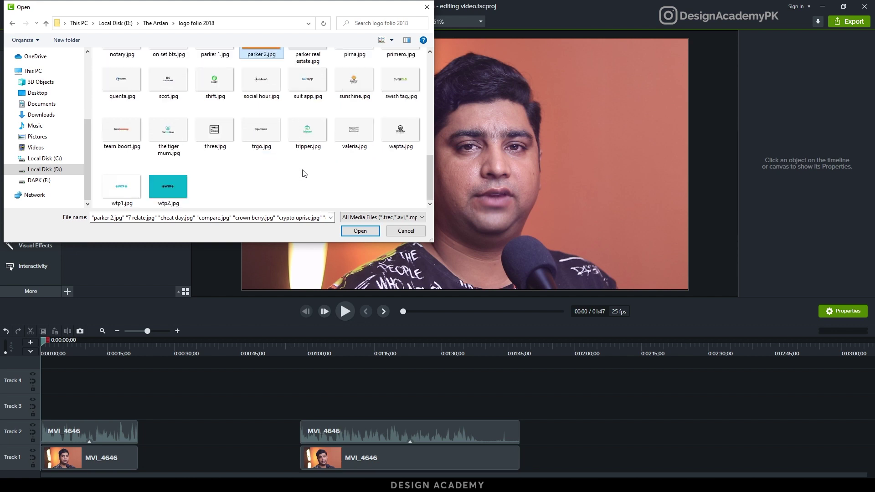
left_click(182, 182, "ctrl")
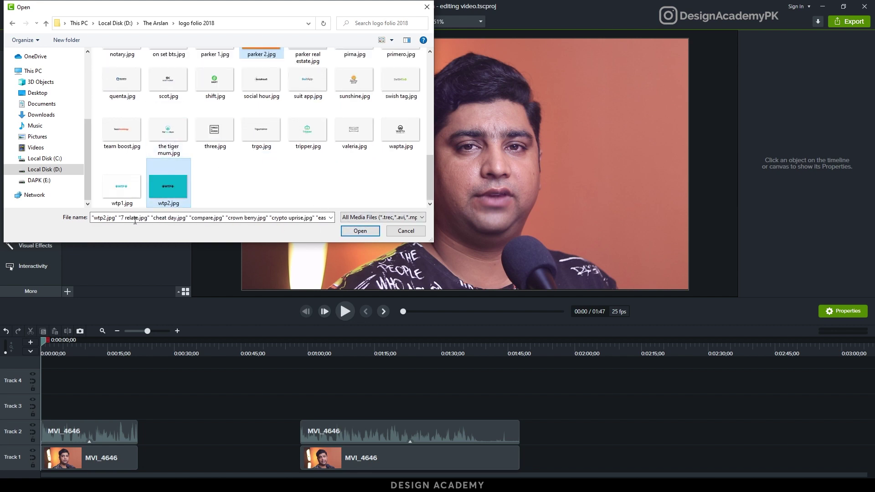
left_click(360, 231)
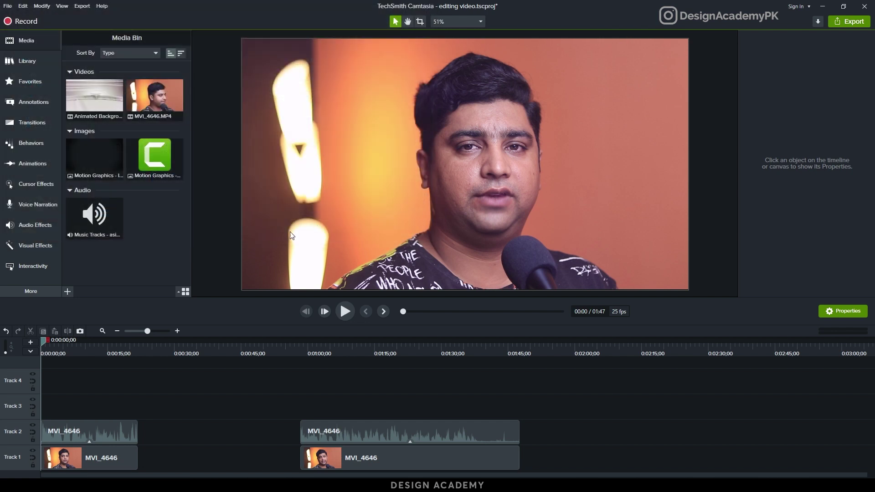
Select the ten imported logo images, excluding the Motion Graphics items, and insert them on Track 2 directly after the first MVI_4646 clip
scroll(164, 214, "down", 2)
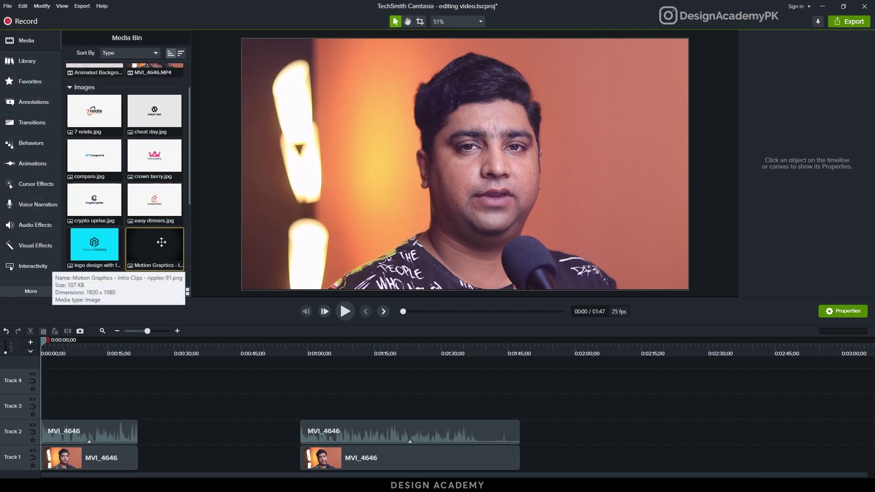
left_click(101, 240)
left_click(96, 211, "ctrl")
left_click(98, 169, "ctrl")
left_click(143, 165, "ctrl")
left_click(157, 124, "ctrl")
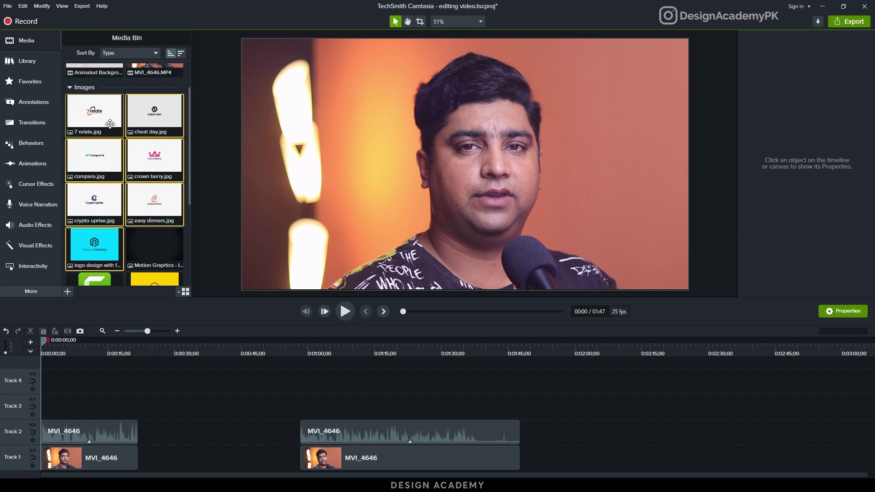
scroll(137, 173, "down", 3)
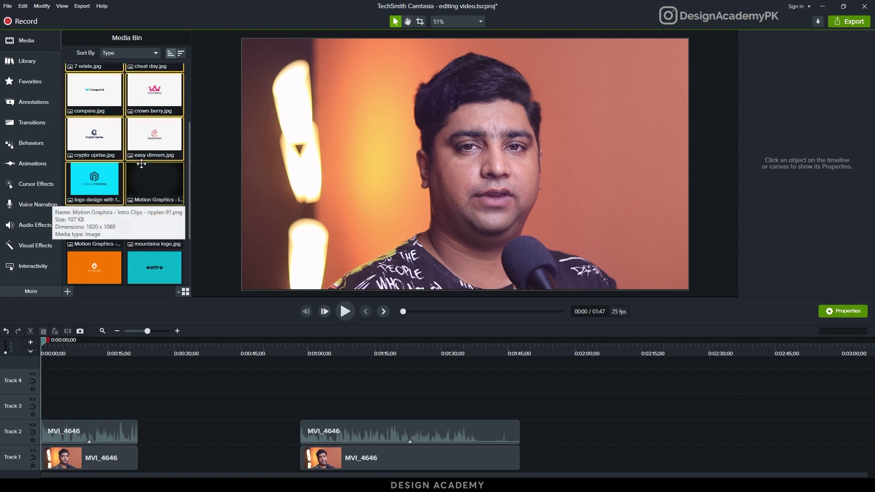
scroll(125, 244, "down", 2)
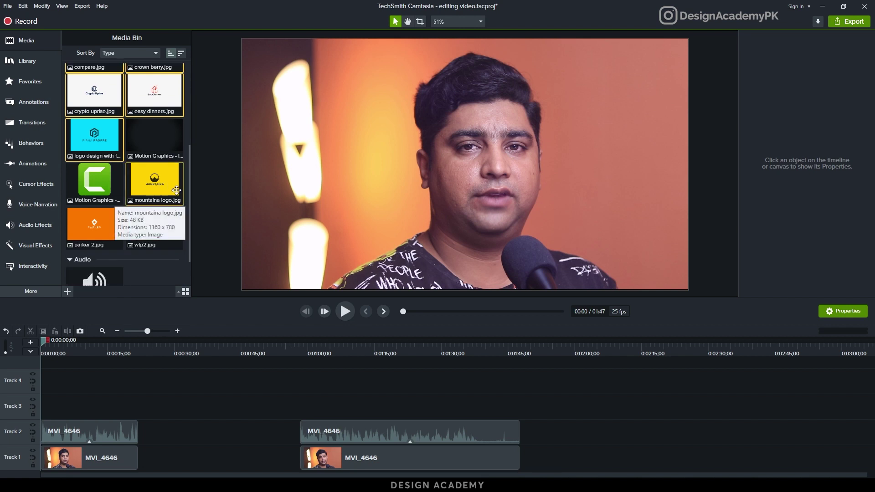
left_click(99, 222, "ctrl")
left_click(151, 229, "ctrl")
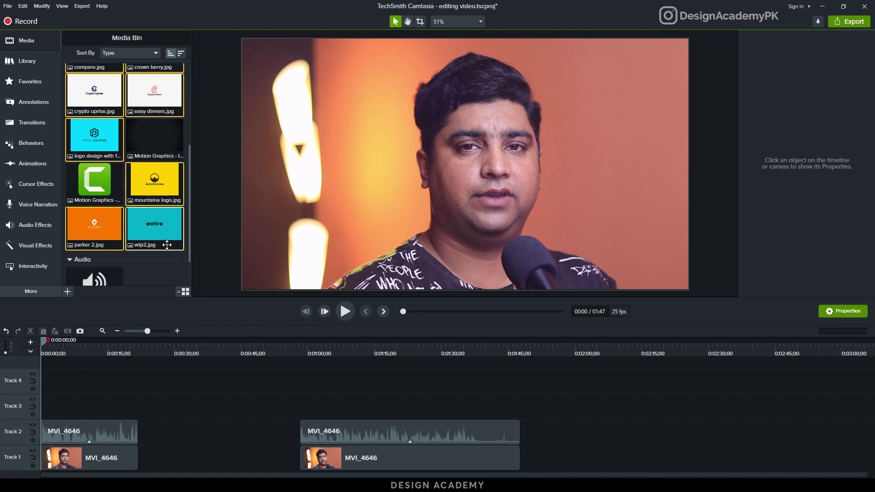
scroll(167, 244, "down", 2)
left_click_drag(164, 196, 139, 426)
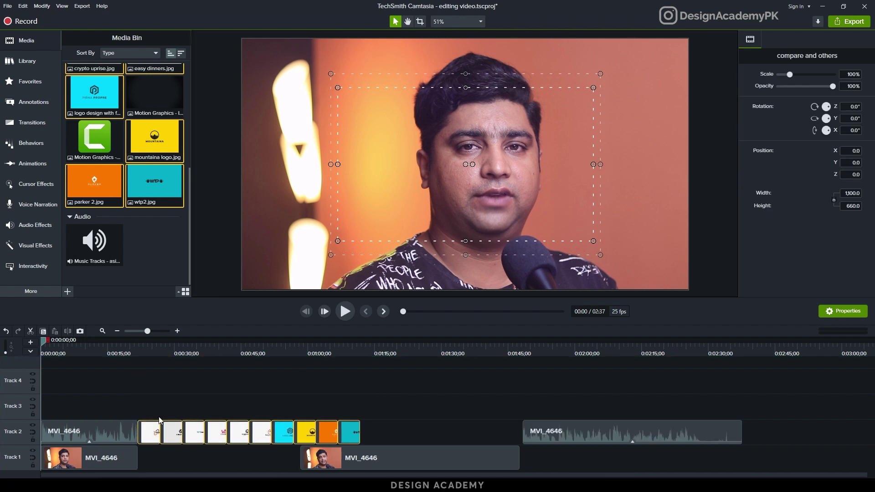
Move the second MVI_4646 video clip on Track 1 to line up with its shifted audio on Track 2
left_click_drag(395, 457, 619, 462)
left_click_drag(444, 396, 599, 455)
left_click(472, 444)
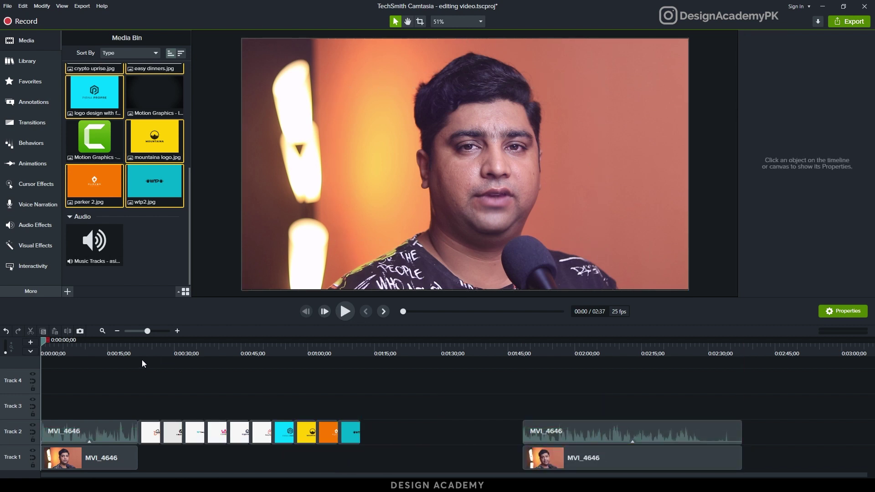
Play the timeline from just before the first logo image into the cheat day image to review the sequence
left_click_drag(122, 355, 129, 355)
key("space")
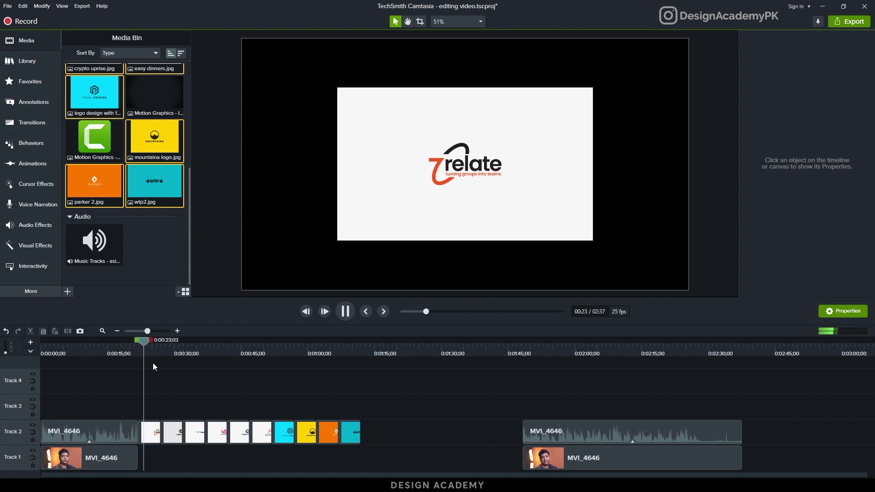
key("space")
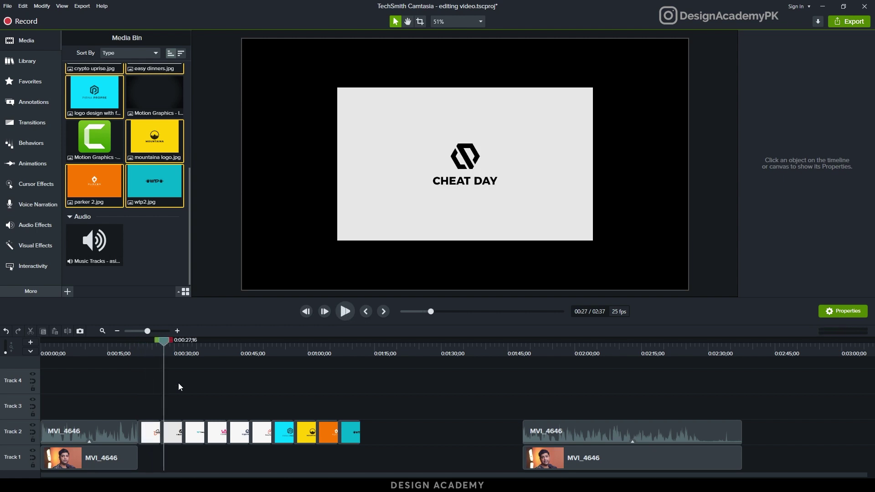
Select all ten logo images on Track 2 and enlarge them together to 178.4% so they fill the canvas
left_click_drag(144, 399, 393, 435)
left_click_drag(147, 396, 363, 443)
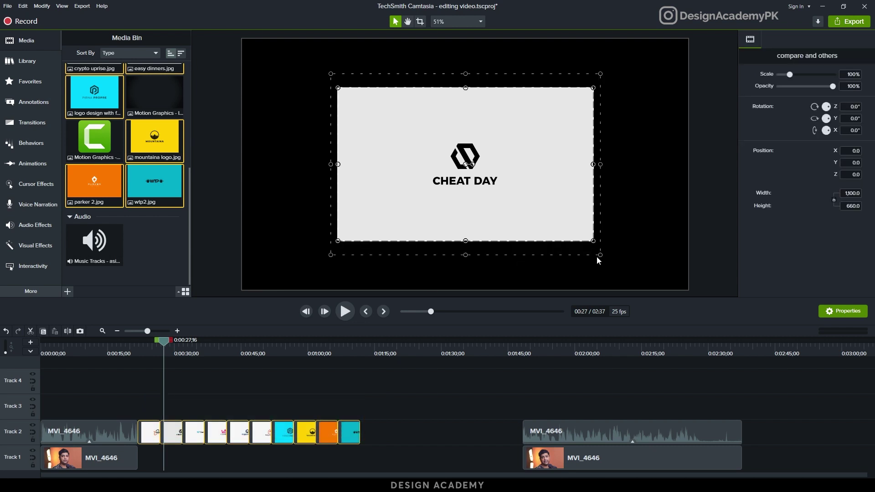
left_click_drag(597, 257, 705, 308)
left_click_drag(338, 88, 235, 43)
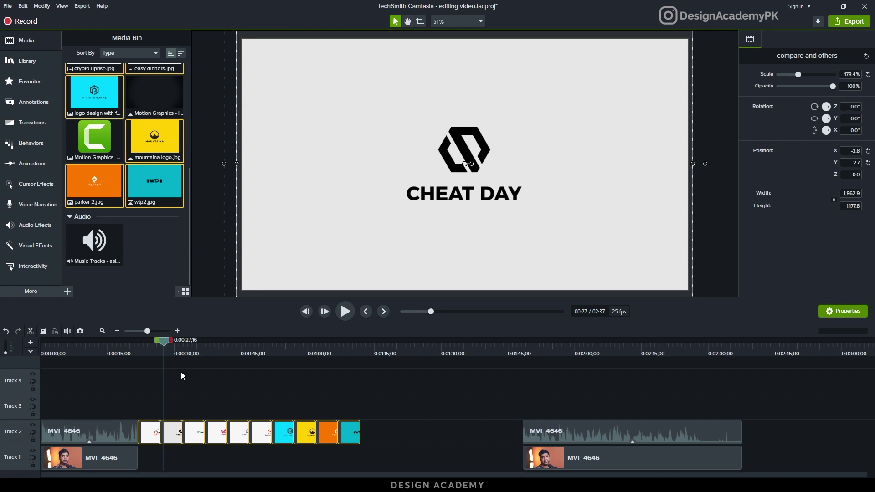
Scrub through the 7 relate image to check how the enlarged logo fills the canvas
left_click(141, 411)
left_click(147, 424)
left_click(141, 354)
left_click_drag(141, 354, 151, 356)
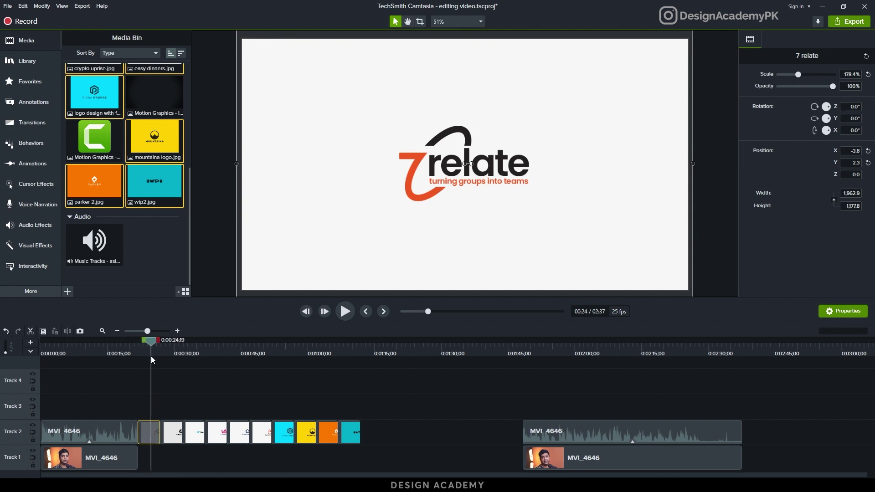
Try to change the duration of all ten logo images through their shared duration setting
left_click_drag(141, 403, 355, 445)
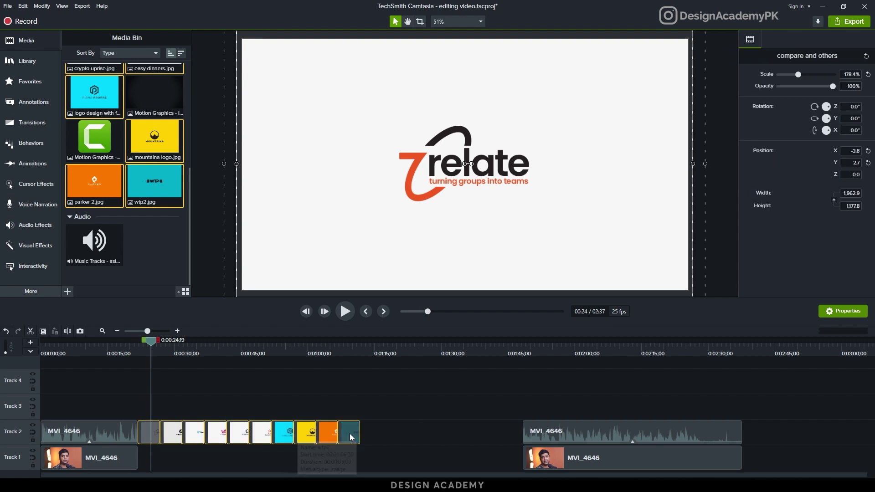
right_click(350, 433)
left_click(401, 433)
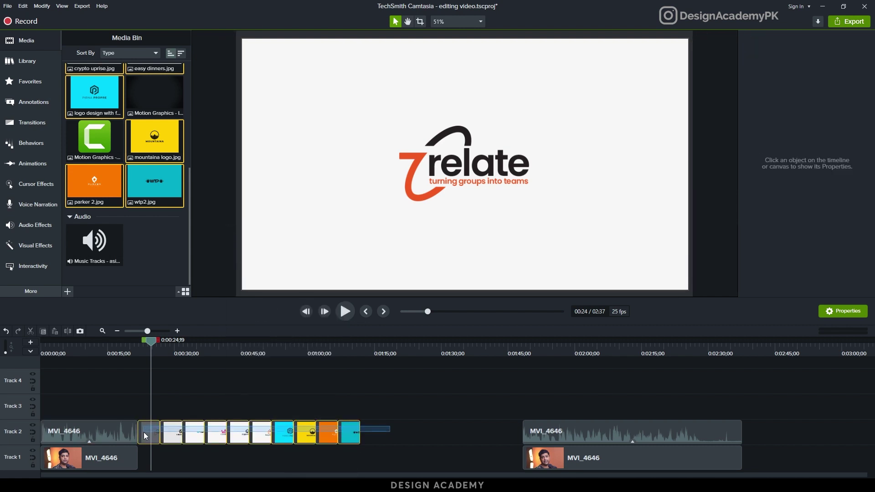
left_click(173, 433)
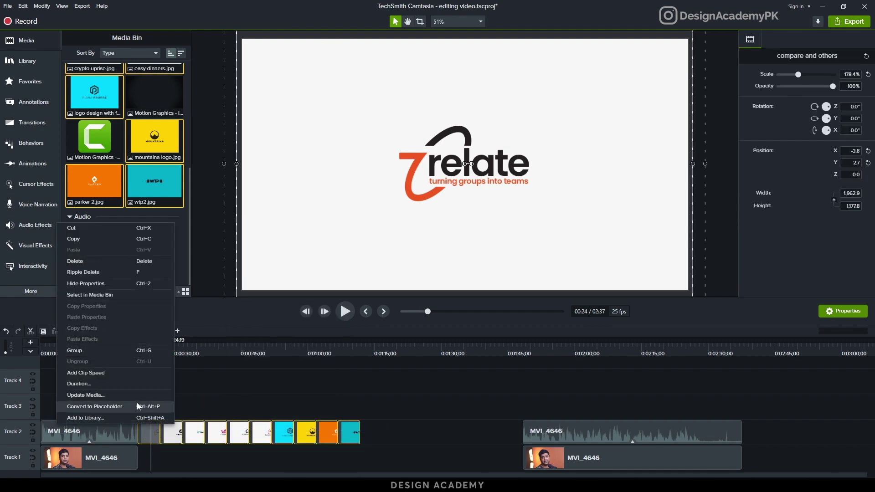
left_click(100, 381)
Reselect all ten logo images and trim their ends together to shorten each to about 1.6 seconds
left_click_drag(154, 407, 362, 442)
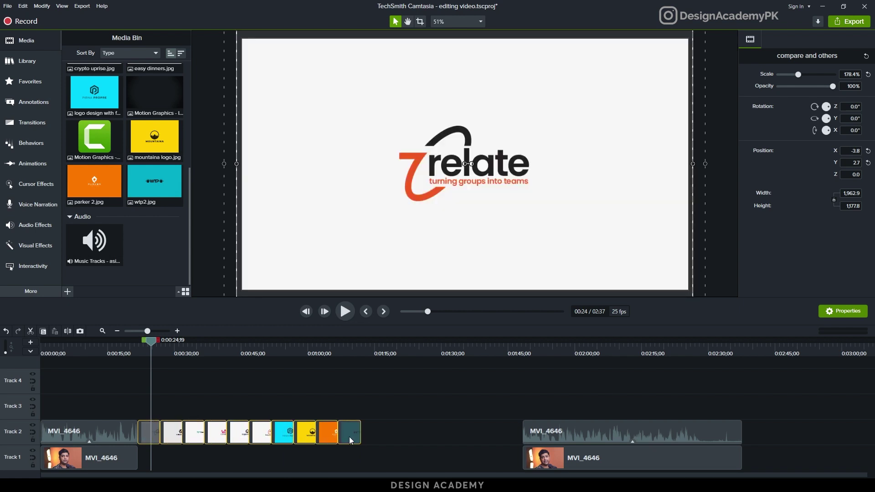
right_click(349, 436)
left_click(253, 390)
left_click_drag(360, 438, 346, 439)
left_click(184, 404)
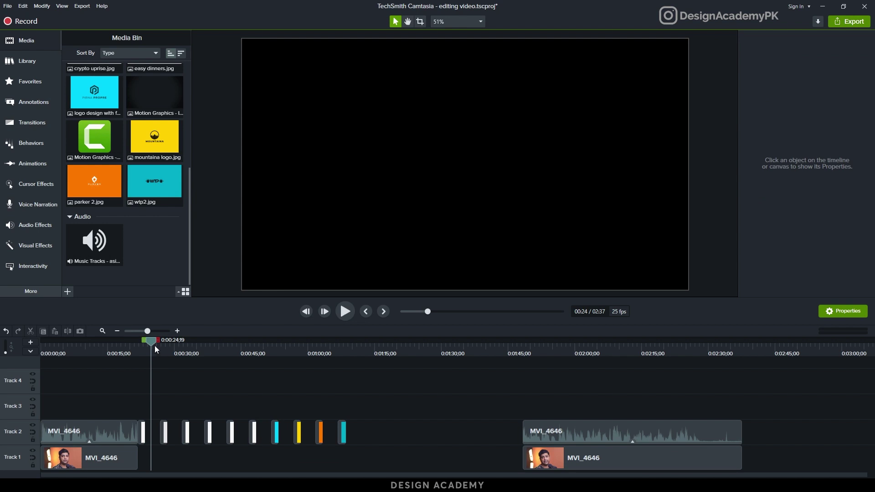
Move the cheat day and compare images on Track 2 so they follow the 7 relate image without gaps
left_click_drag(150, 331, 152, 331)
left_click_drag(172, 432, 142, 435)
left_click_drag(231, 434, 164, 435)
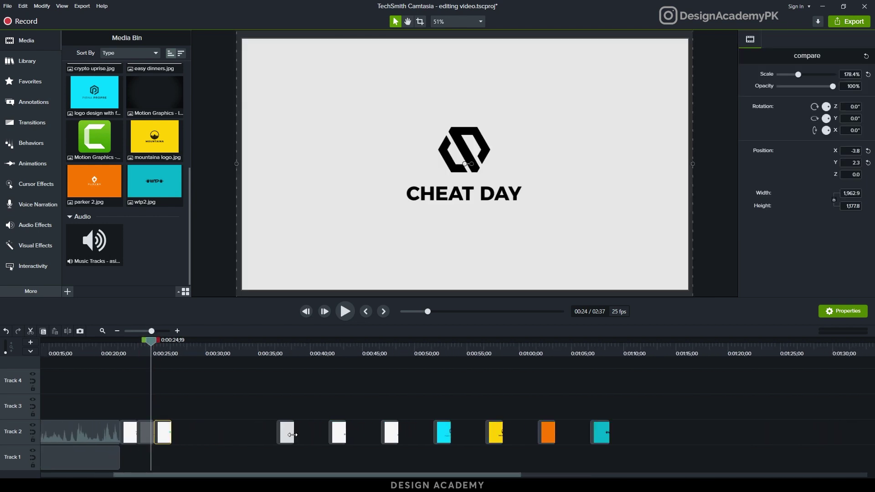
Close the remaining gaps on Track 2 by moving the images from crown berry through wtp2 directly behind the compare image
left_click(242, 430)
left_click_drag(331, 429, 199, 434)
left_click(394, 438)
left_click_drag(257, 433, 212, 433)
left_click_drag(409, 386, 331, 441)
left_click_drag(278, 394, 412, 455)
left_click_drag(289, 429, 248, 431)
left_click_drag(289, 404, 382, 458)
left_click_drag(305, 440, 257, 436)
left_click_drag(288, 400, 275, 436)
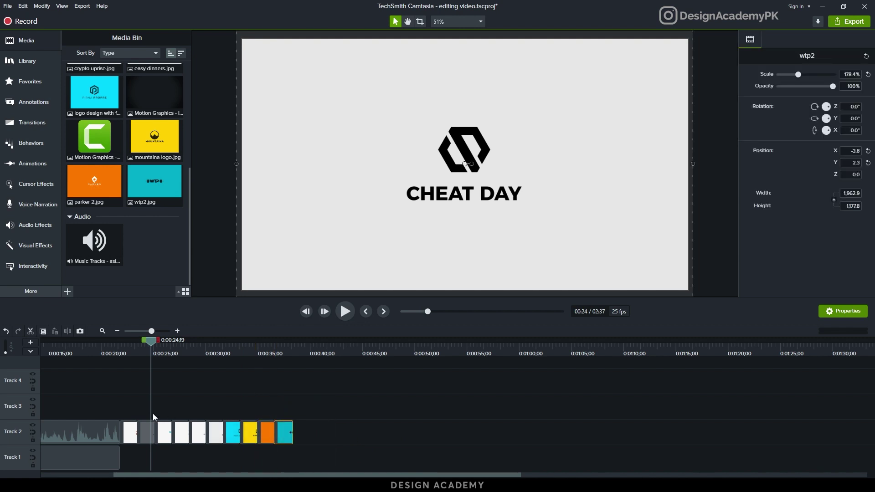
Play back the tightened logo sequence from just before its start and return the playhead to about 0:00:21
left_click_drag(106, 352, 112, 351)
key("space")
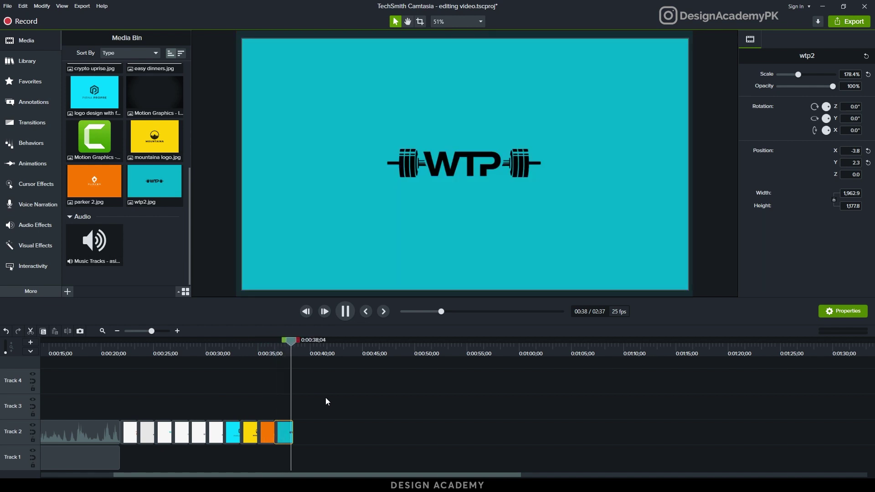
left_click(113, 353)
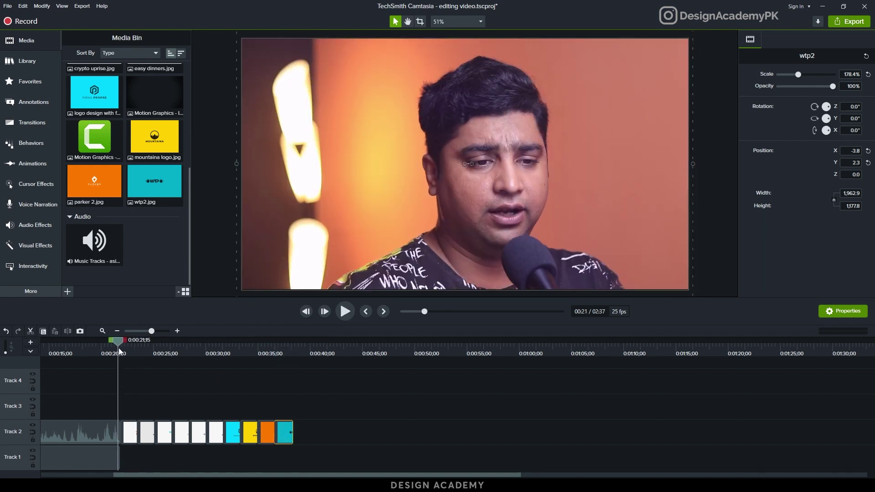
Try a Glitch 2 transition at the start of the 7 relate image on Track 2 and play it back
left_click(156, 381)
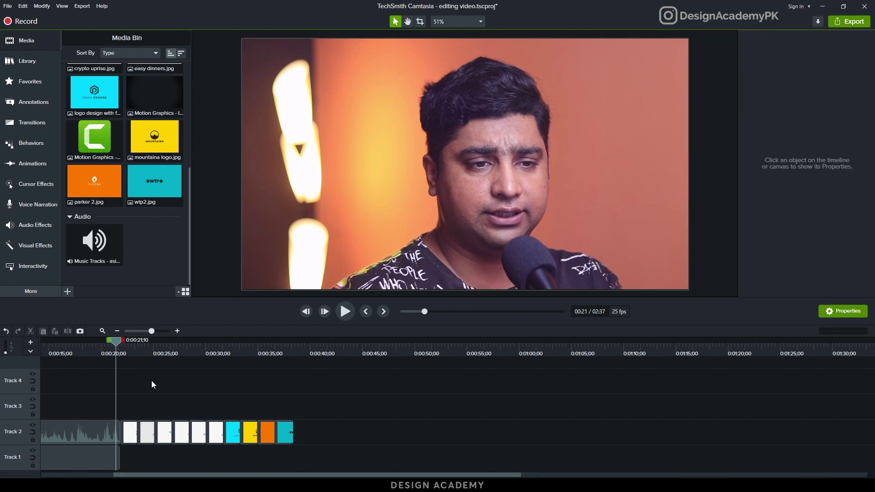
left_click(31, 125)
scroll(126, 216, "up", 1)
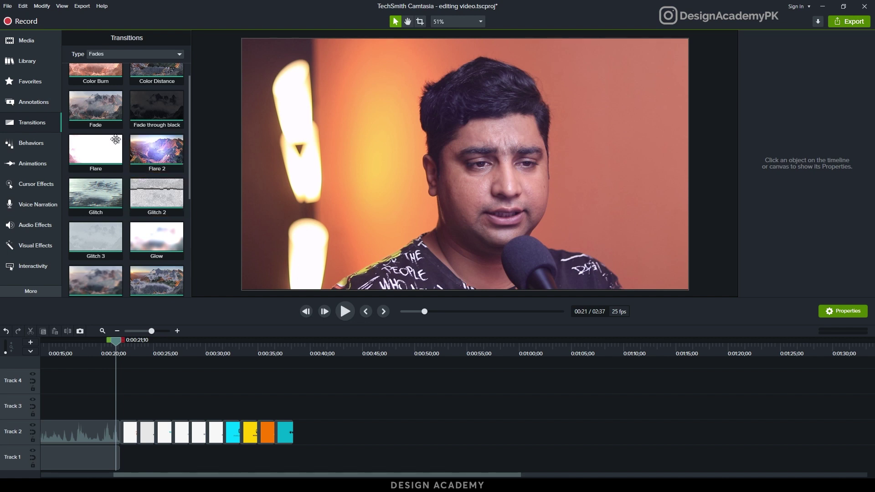
scroll(114, 140, "up", 2)
scroll(114, 183, "down", 2)
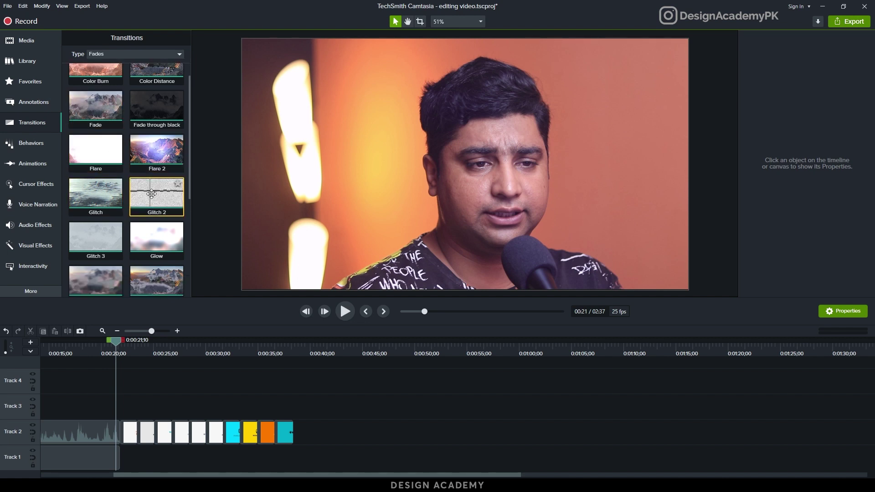
left_click_drag(151, 193, 124, 430)
key("space")
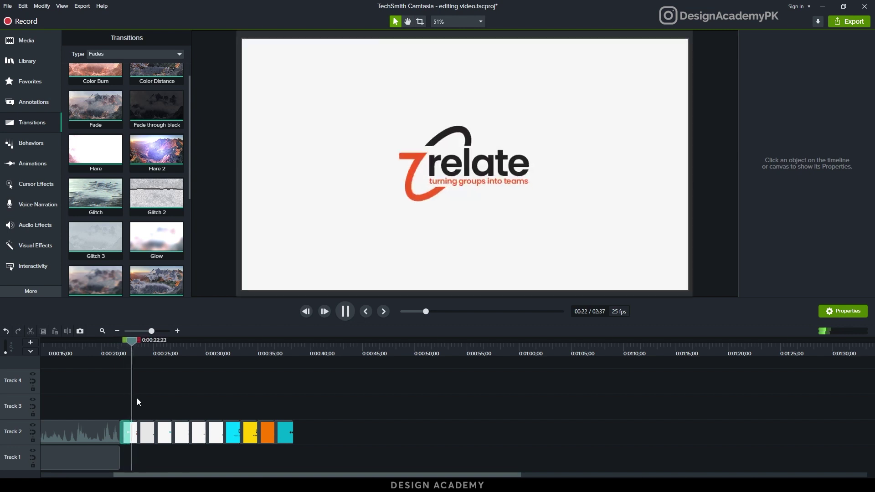
key("space")
Add fade transitions, including Linear Blur, Luminance Fade In and Morph, at the joins from the 7 relate image through the mountaina logo
scroll(140, 251, "down", 2)
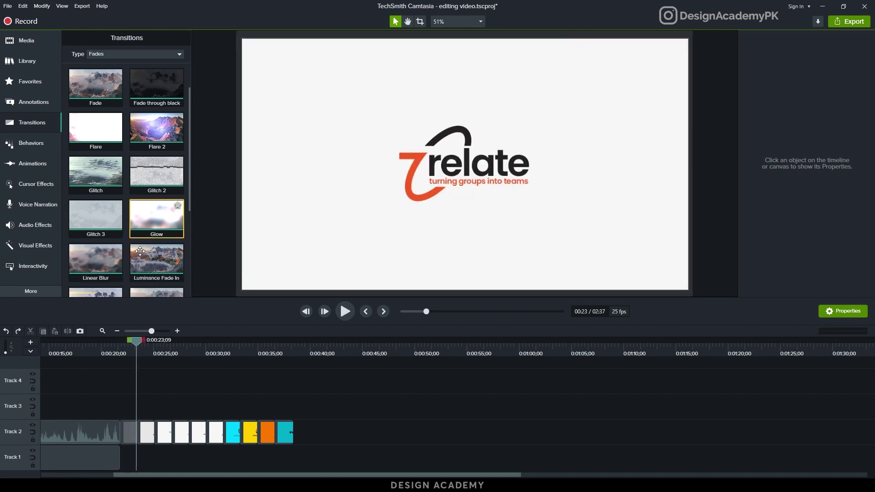
scroll(140, 251, "down", 1)
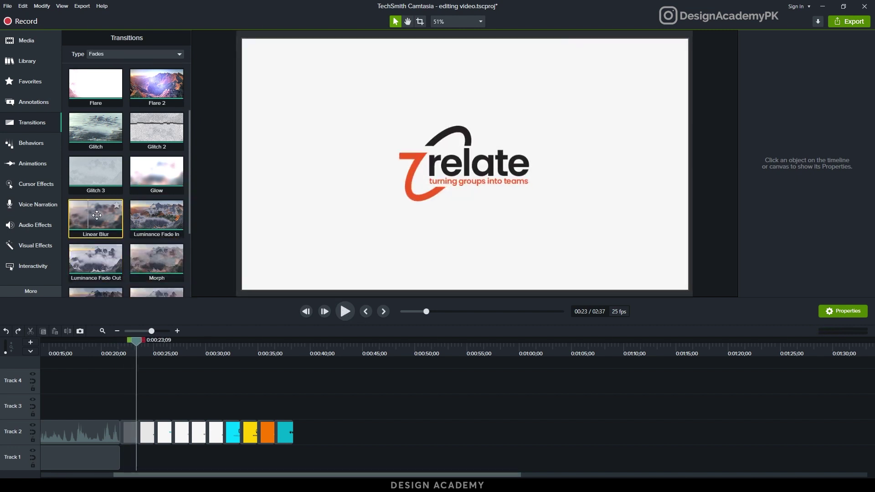
left_click_drag(85, 223, 145, 440)
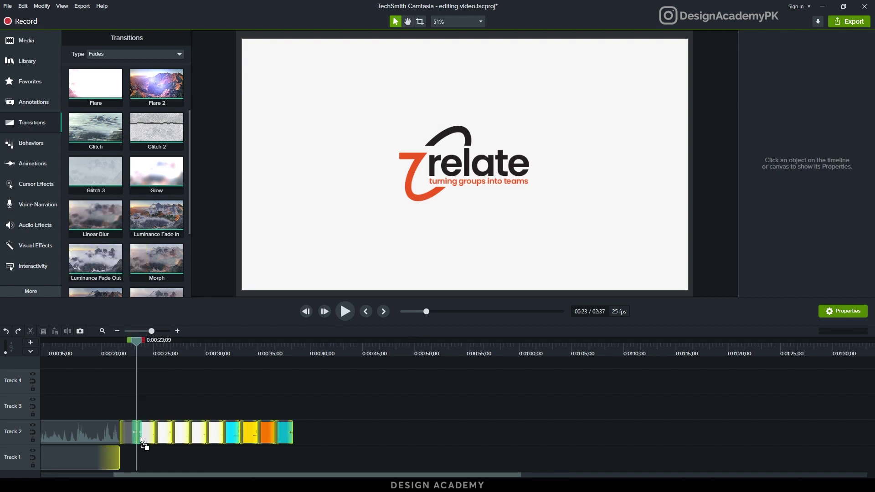
left_click_drag(102, 228, 173, 439)
left_click_drag(95, 218, 187, 422)
left_click_drag(164, 223, 211, 434)
left_click_drag(160, 257, 228, 439)
left_click_drag(206, 389, 243, 445)
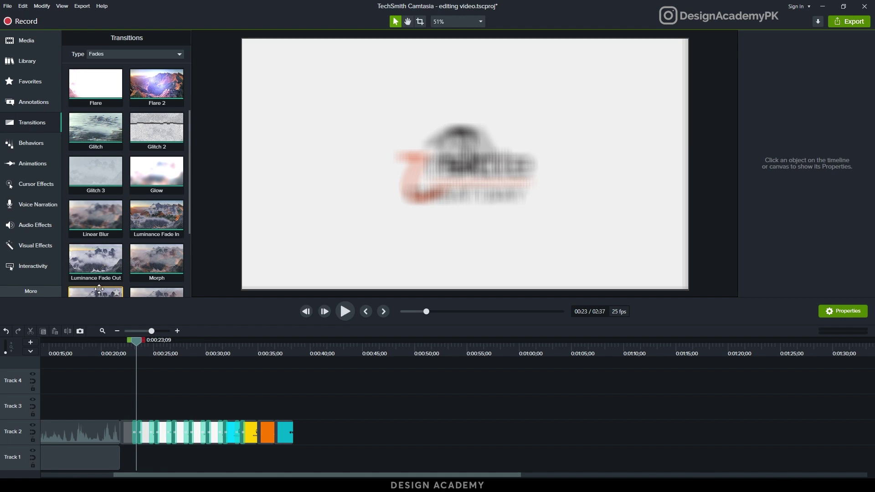
Add a Multiply Blend transition between the mountaina logo and parker 2 images, and Random dissolve between parker 2 and wtp2
scroll(99, 289, "down", 1)
left_click_drag(89, 219, 262, 436)
left_click_drag(156, 261, 271, 433)
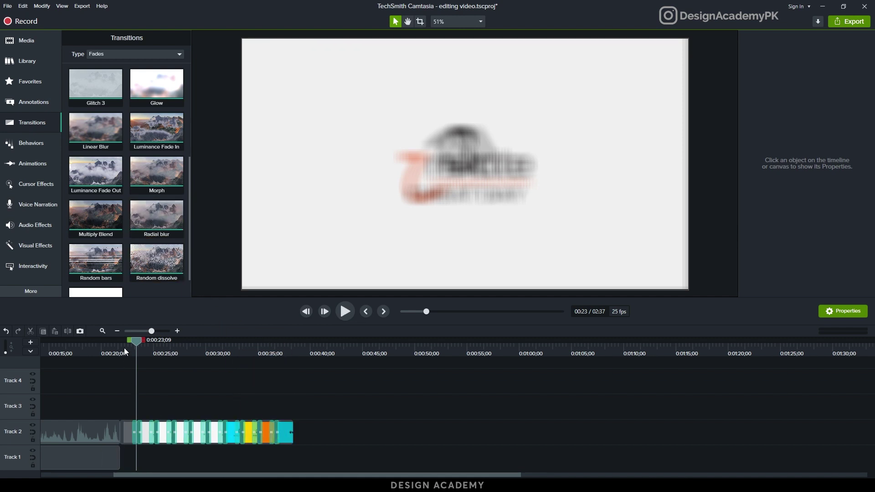
Play back the logo sequence with its transitions from about 0:00:21 to just past the wtp2 image
key("alt")
left_click_drag(154, 331, 157, 333)
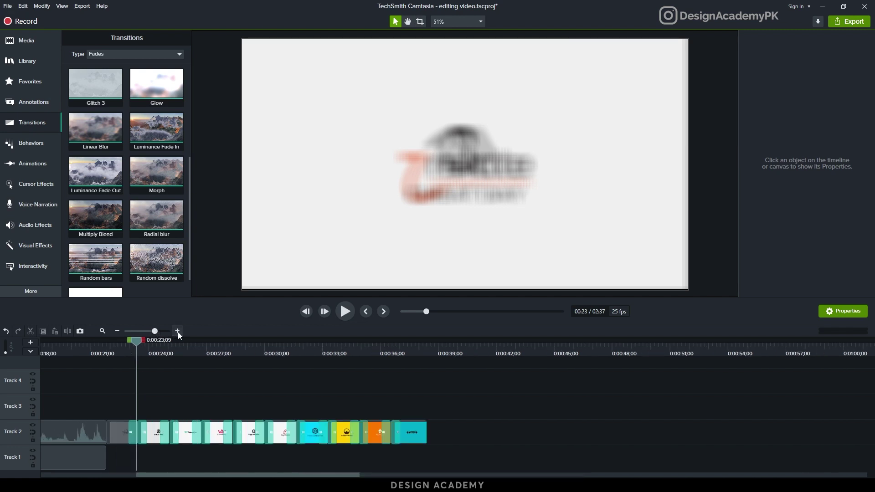
left_click(178, 332)
left_click_drag(120, 348, 72, 355)
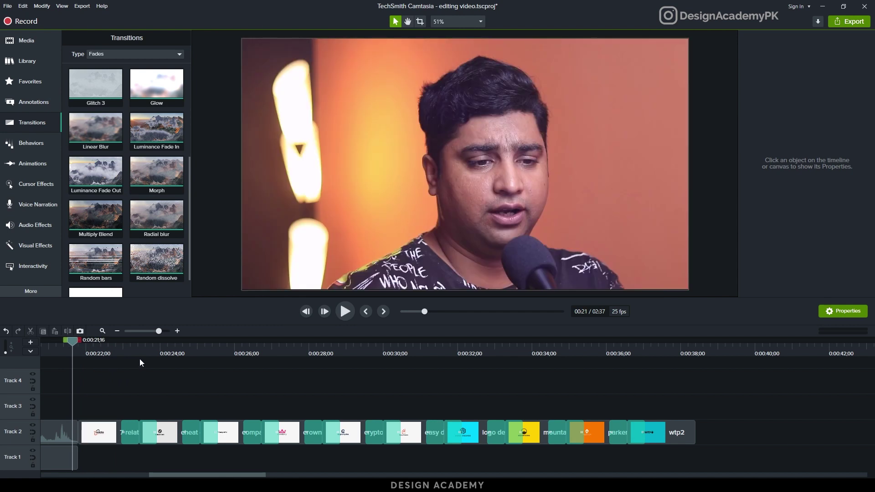
key("space")
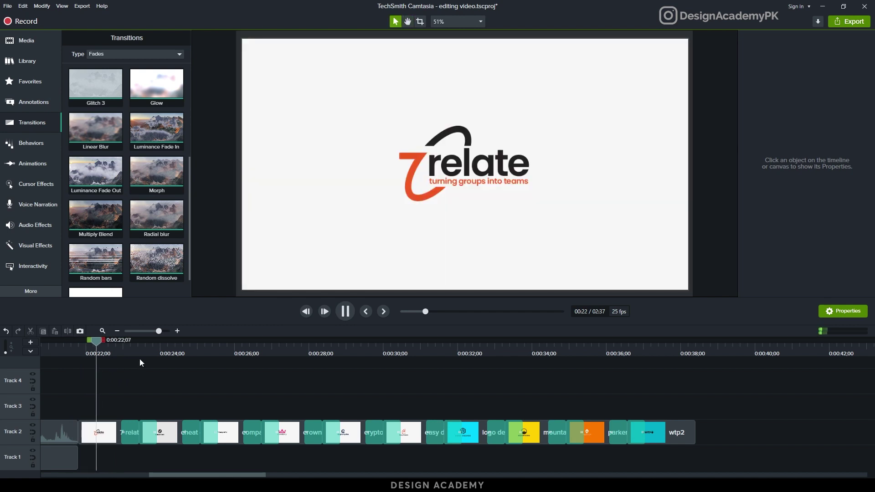
key("space")
left_click(352, 313)
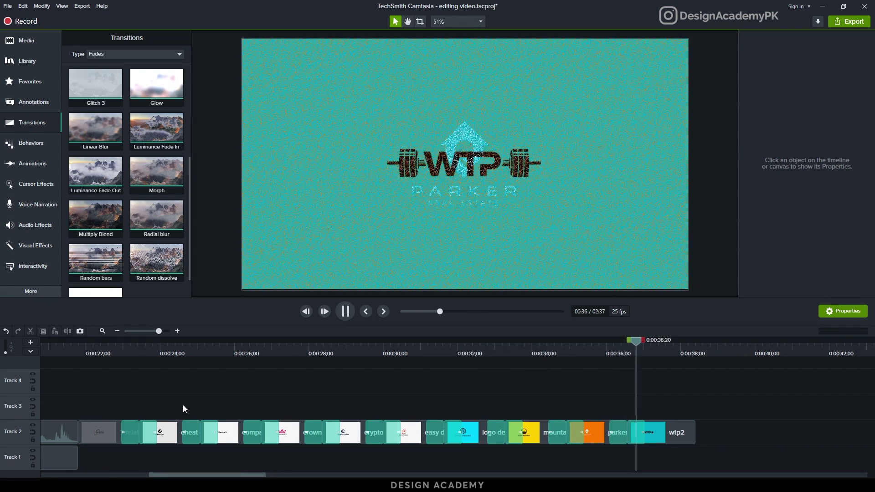
scroll(183, 406, "down", 3)
key("space")
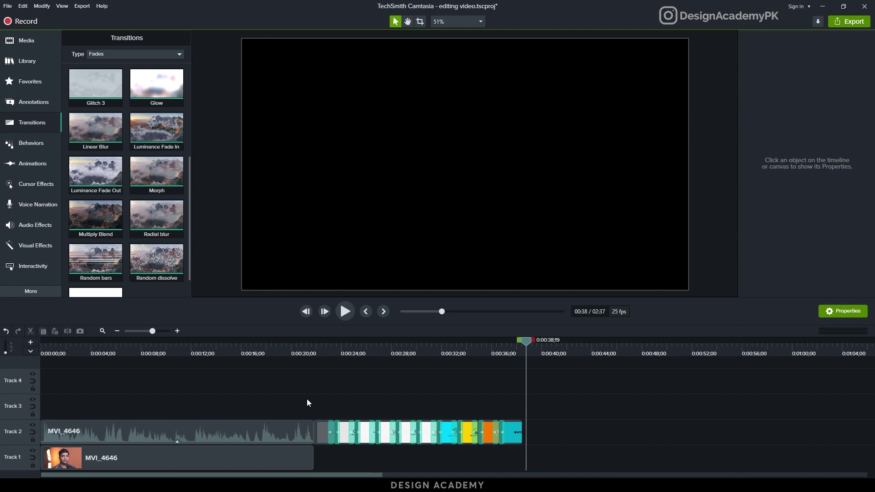
Move the second MVI_4646 video and its audio directly behind the wtp2 image, and play back the join
scroll(318, 401, "down", 2)
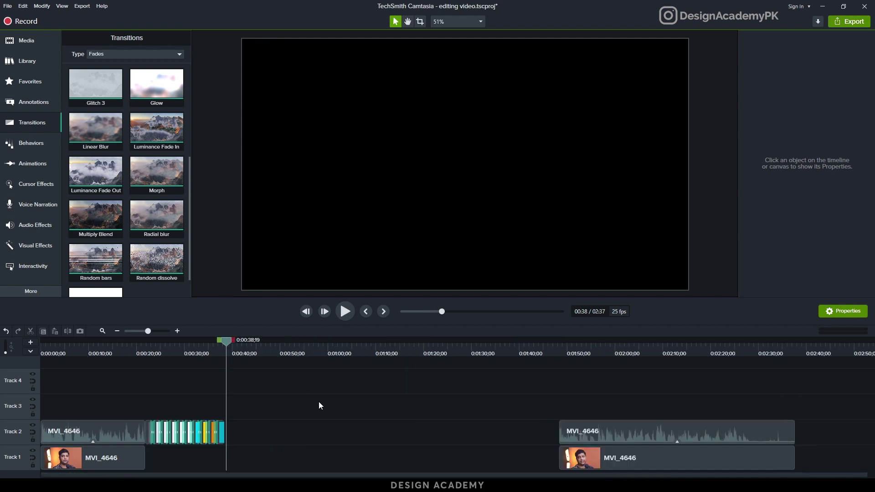
left_click_drag(527, 401, 308, 458)
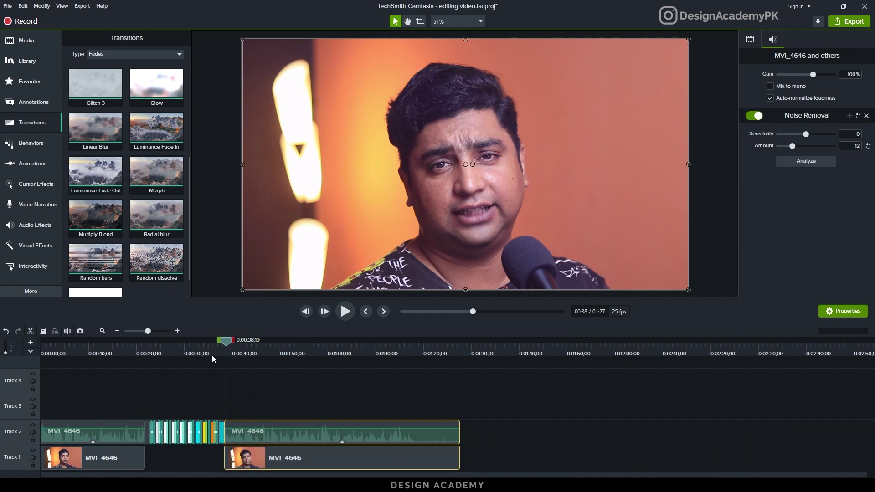
left_click(212, 352)
left_click_drag(212, 348, 218, 348)
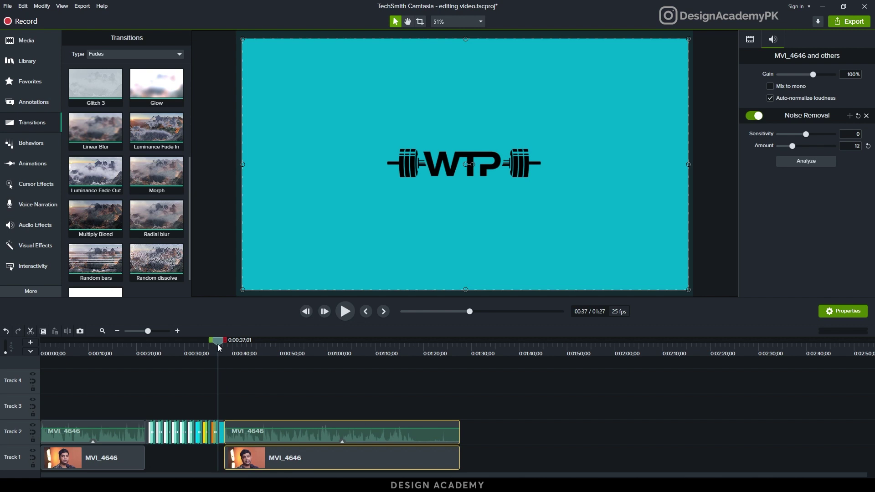
key("space")
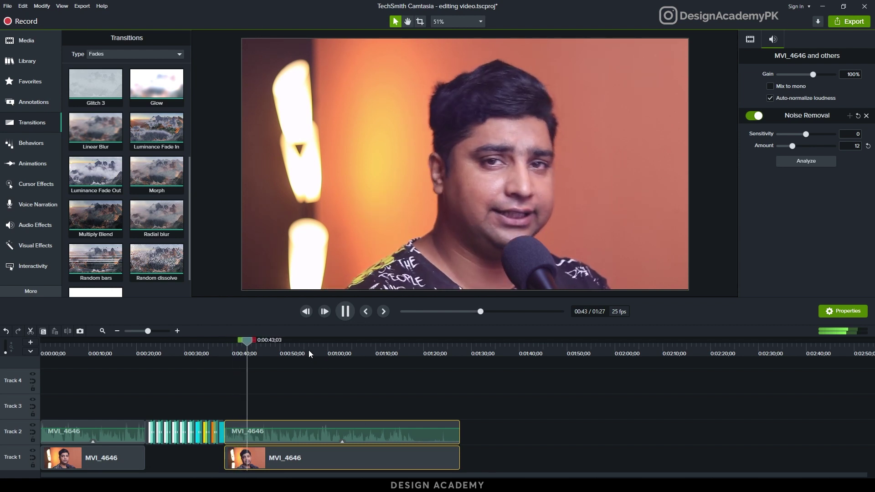
key("space")
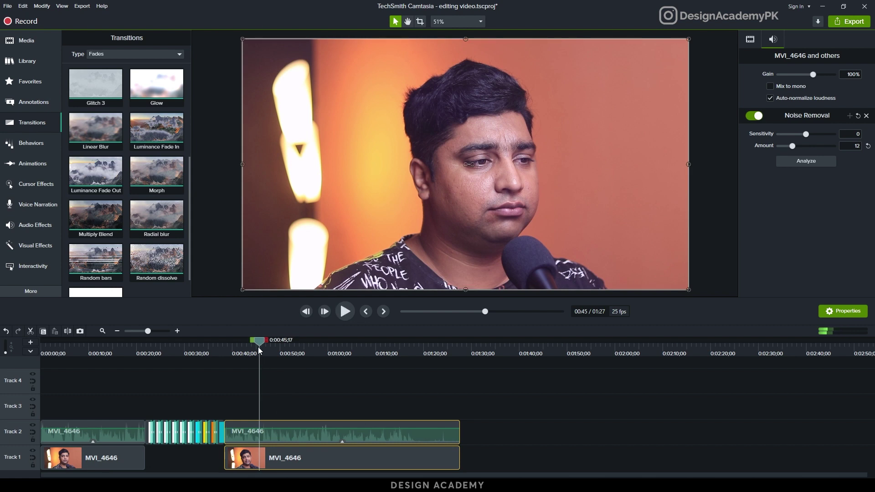
Split the second MVI_4646 video and audio at about 0:00:44, delete the part after the cut, and return the playhead to the start
left_click_drag(258, 347, 252, 346)
left_click_drag(308, 409, 319, 458)
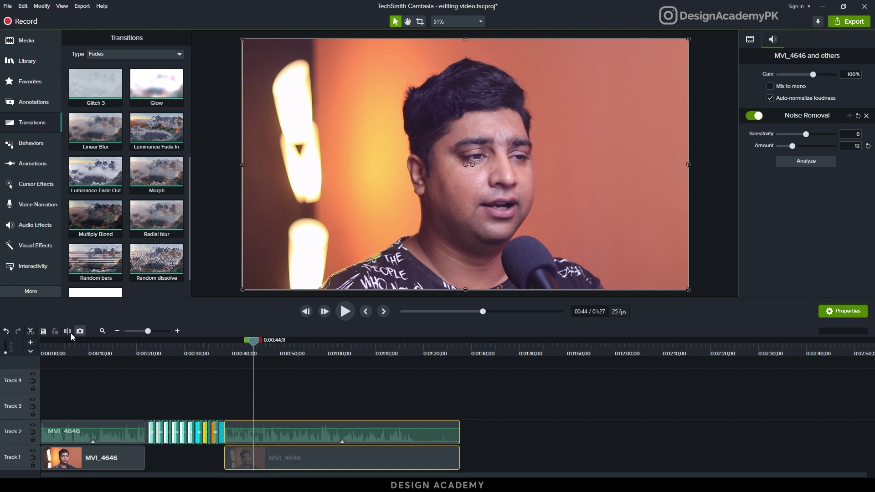
left_click_drag(397, 400, 254, 450)
left_click_drag(165, 351, 32, 379)
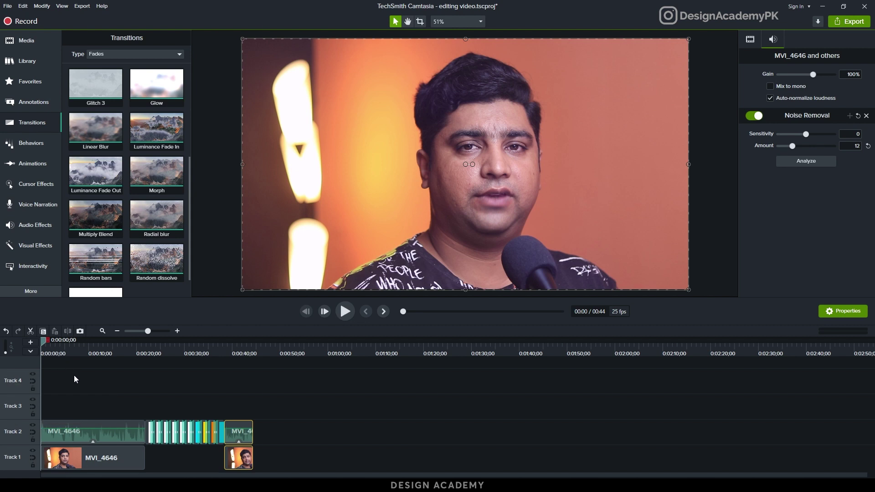
left_click(88, 403)
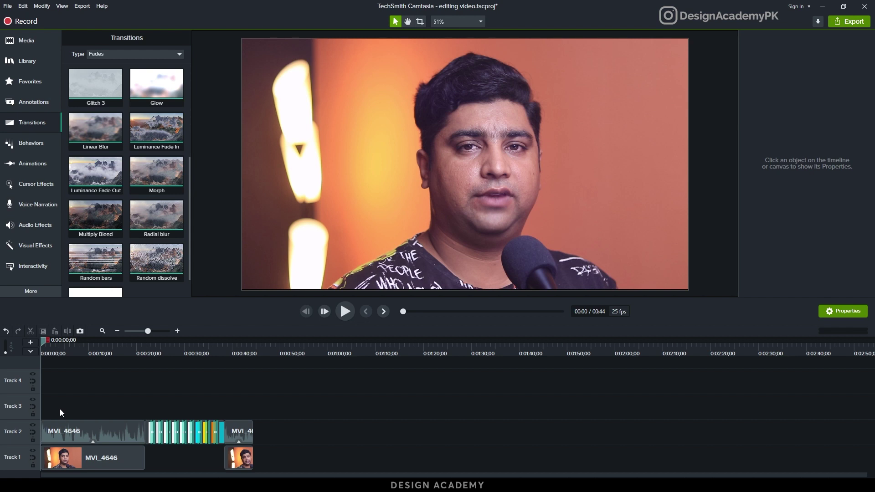
Switch to Chrome, search for "youtube music library" and open the YouTube Studio music result
mouse_move(38, 485)
left_click(149, 451)
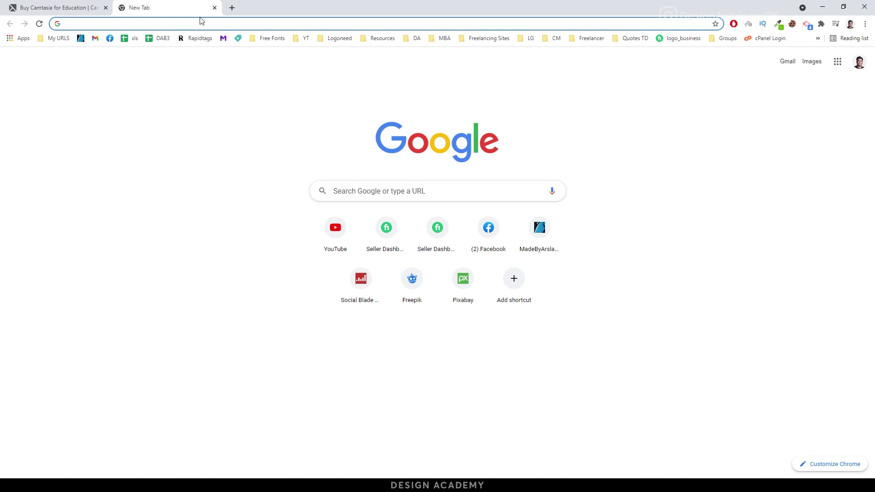
type("y")
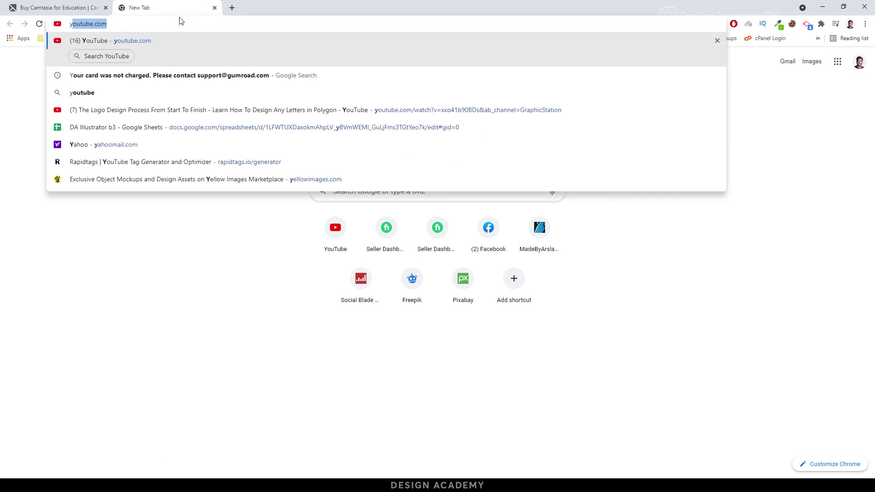
type("outube music library")
key("Return")
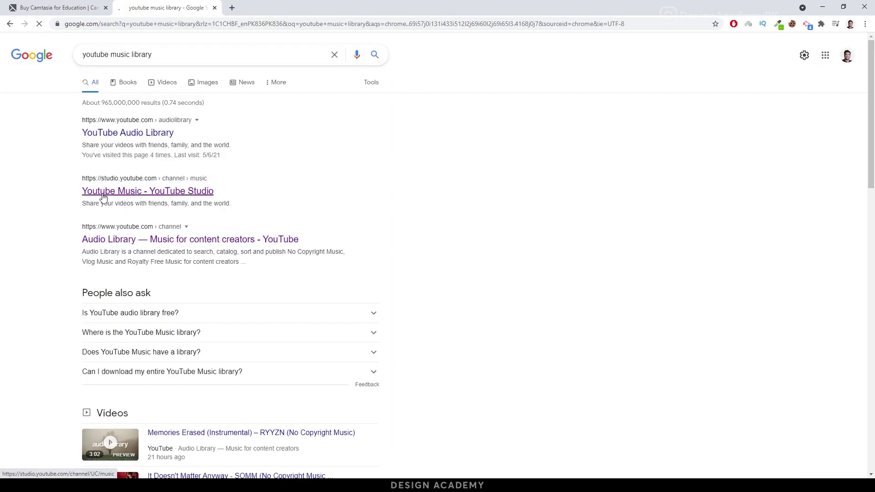
left_click(149, 183)
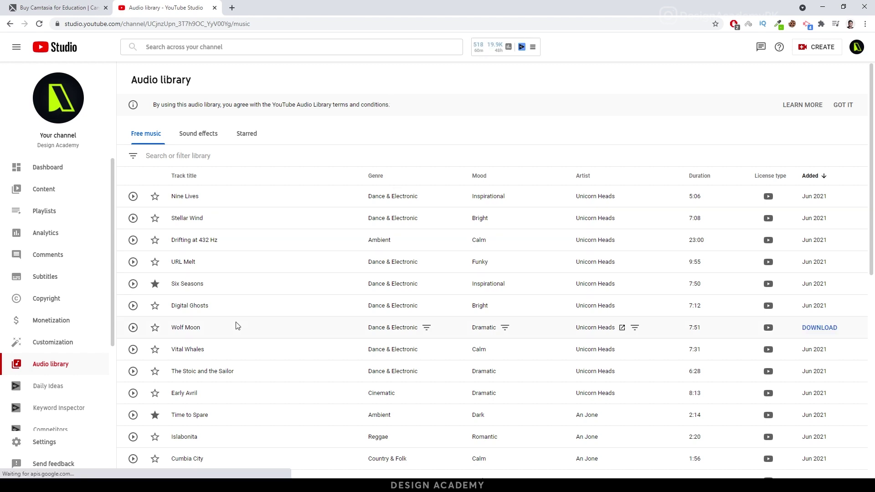
Look through the free music list and filter it by the moods Happy and Inspirational
scroll(216, 255, "down", 10)
scroll(216, 280, "up", 10)
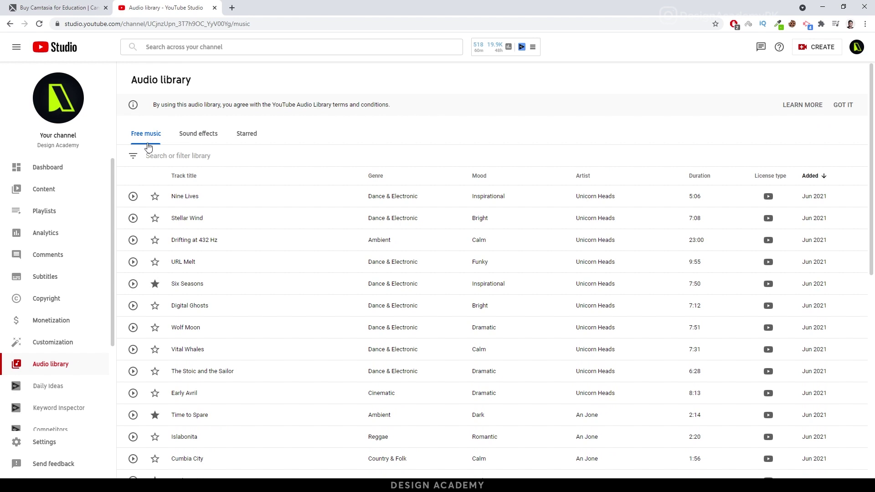
left_click(200, 156)
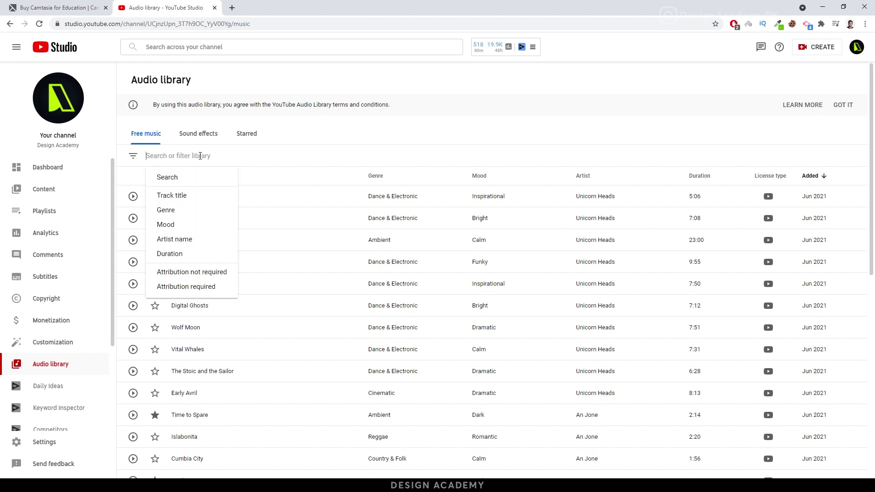
left_click(178, 226)
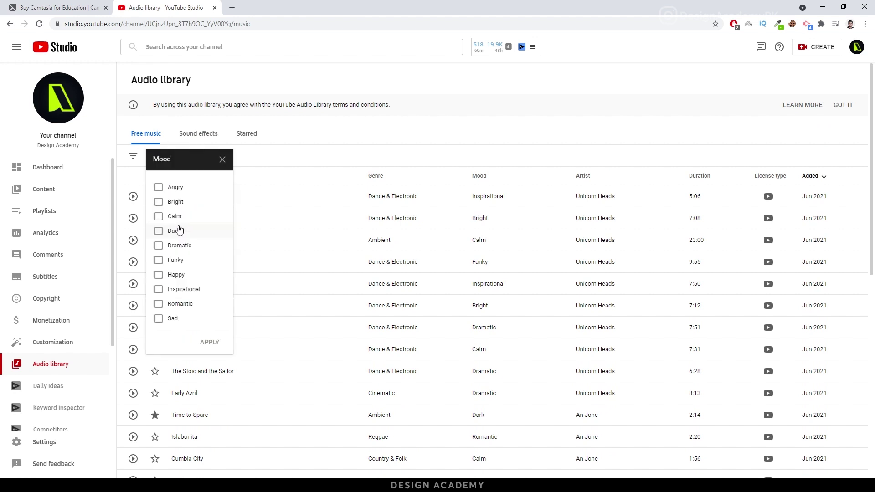
left_click(176, 277)
left_click(184, 291)
left_click(210, 344)
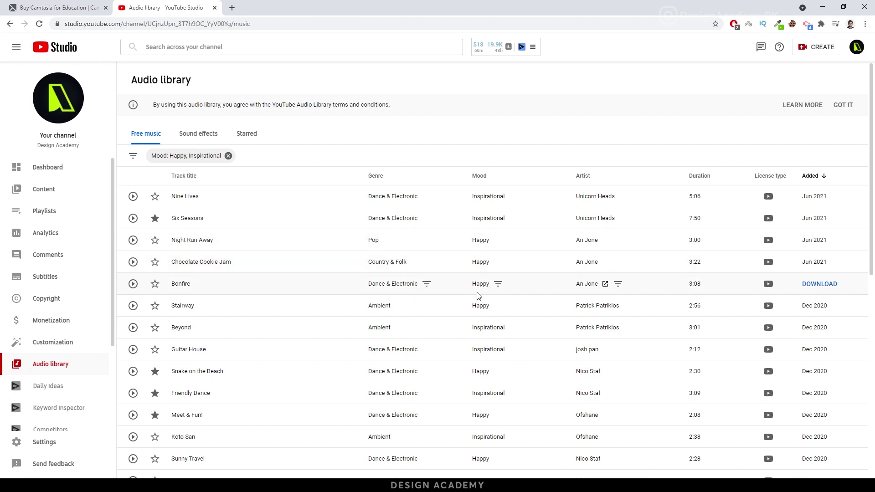
Preview the tracks Bonfire and Beyond from about half a minute in, and pause the playback
left_click(133, 284)
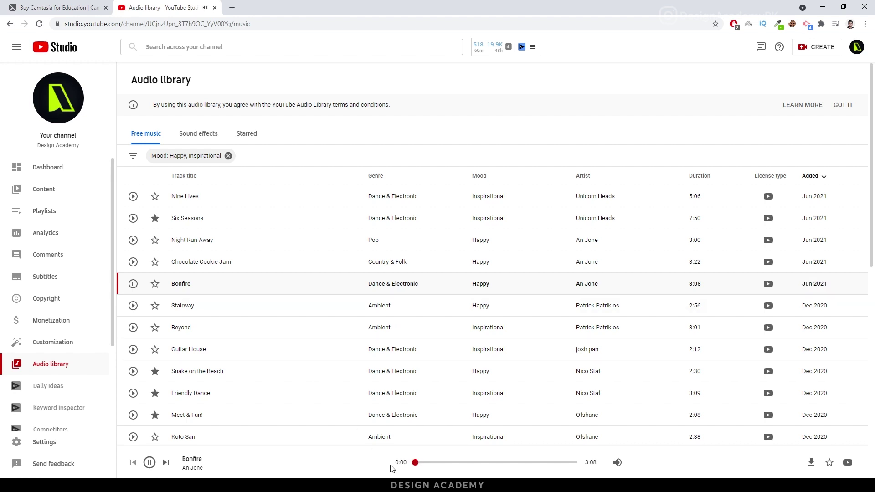
left_click(440, 463)
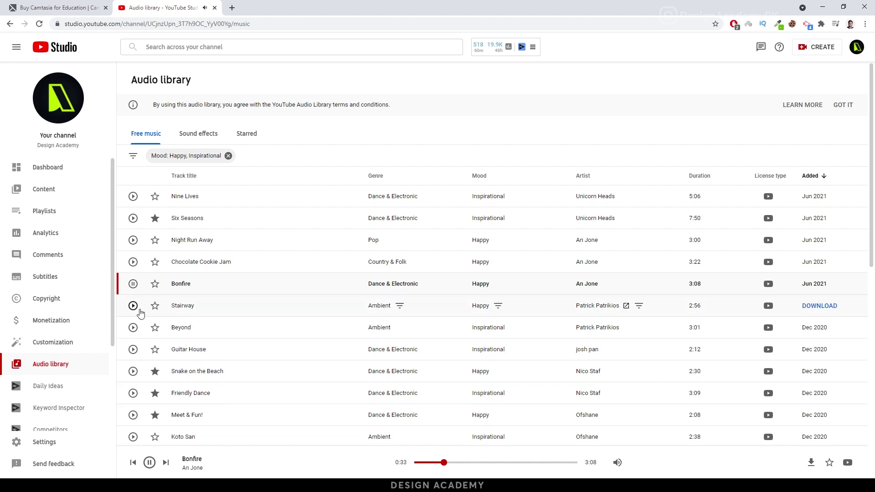
left_click(133, 328)
left_click(440, 463)
left_click(133, 327)
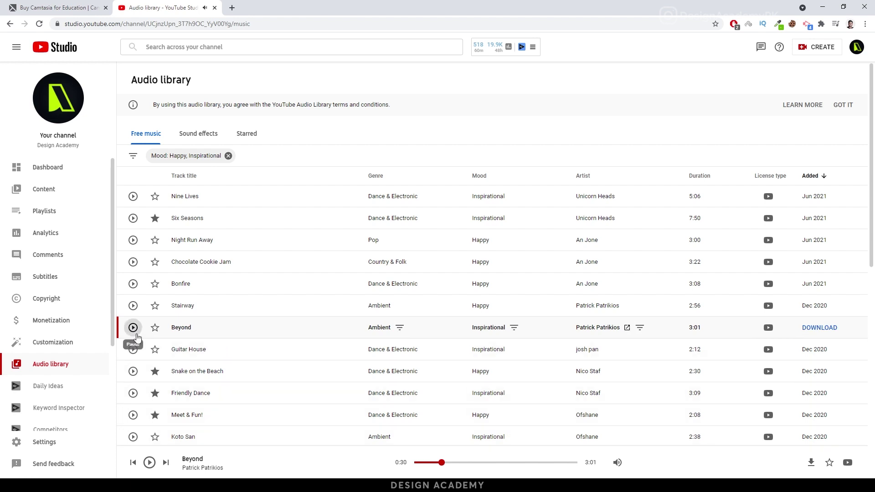
Preview Sunny Travel by Nico Staf at several points in the track, and download it
scroll(150, 276, "down", 2)
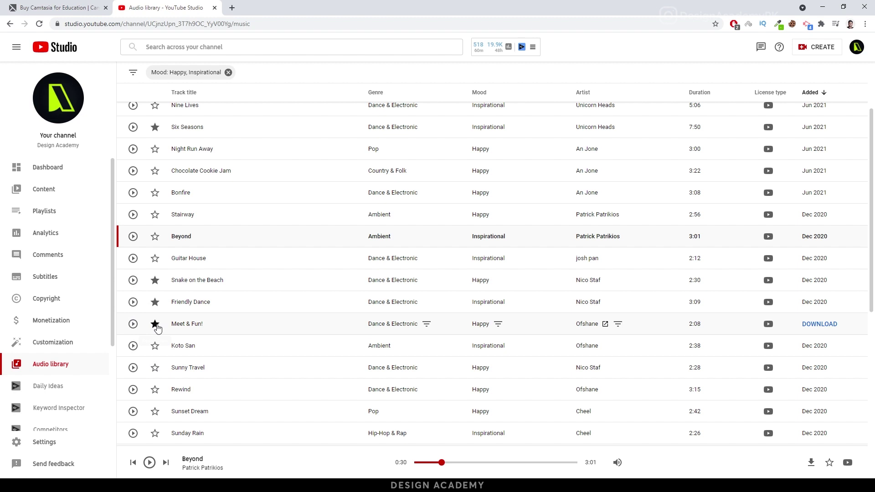
left_click(132, 369)
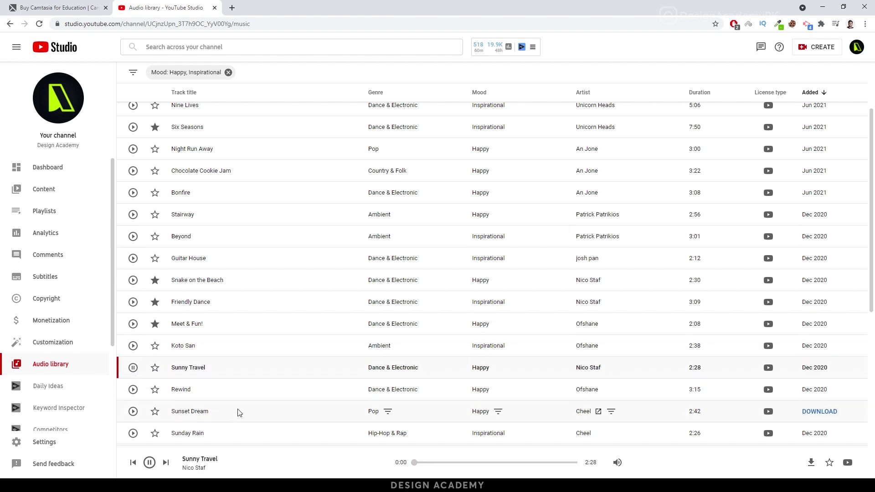
left_click(450, 463)
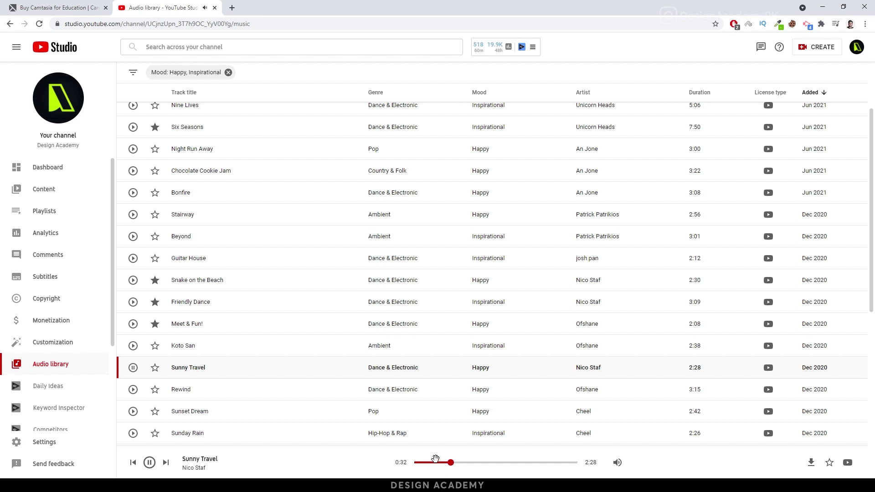
left_click(519, 463)
left_click(133, 367)
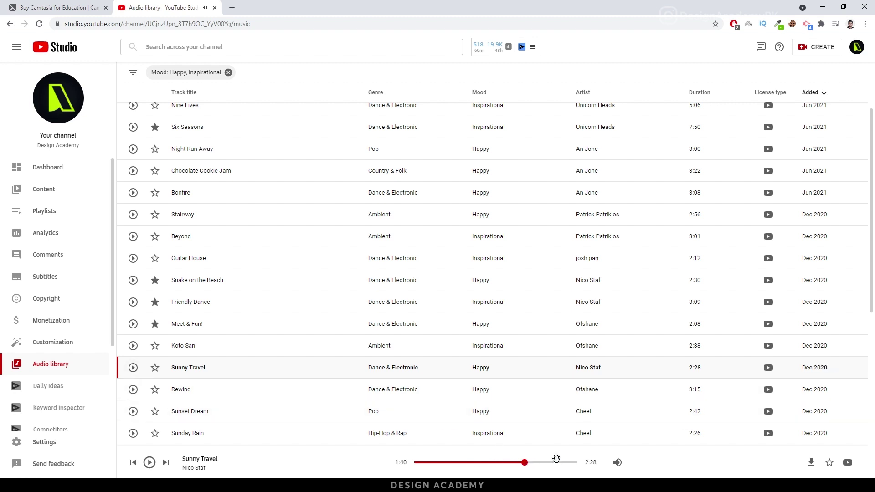
left_click(812, 464)
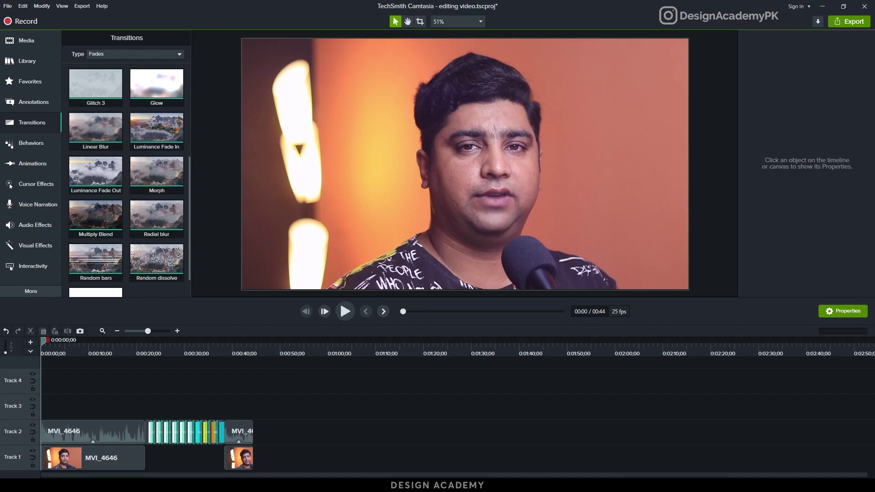
Switch to Camtasia and place the downloaded Sunny Travel music on Track 3 at the start of the timeline
left_click_drag(63, 455, 55, 408)
left_click_drag(144, 411, 115, 407)
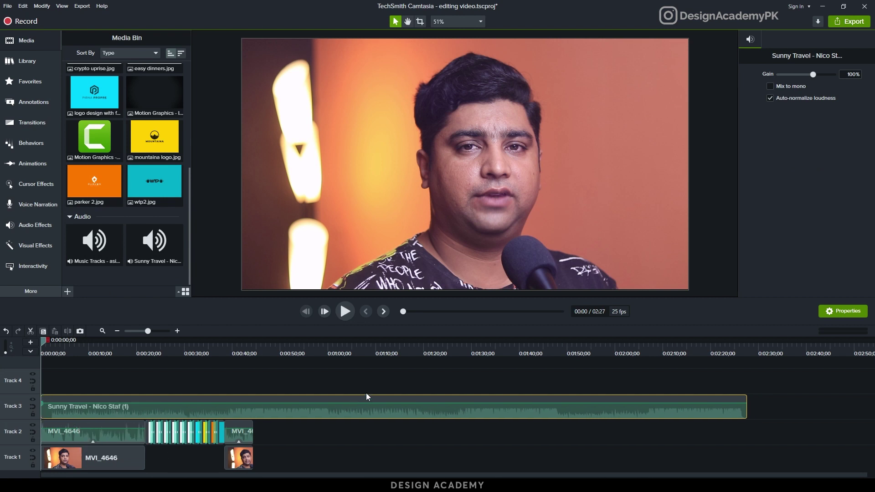
Split the Sunny Travel music at about 0:01:27 where the wanted section starts, and delete the part before the cut
left_click_drag(389, 358, 456, 354)
key("space")
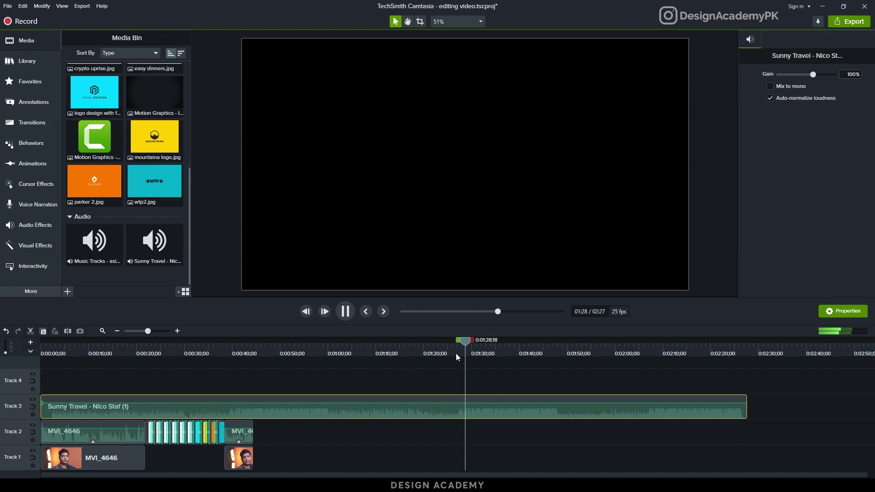
left_click(456, 354)
left_click(458, 354)
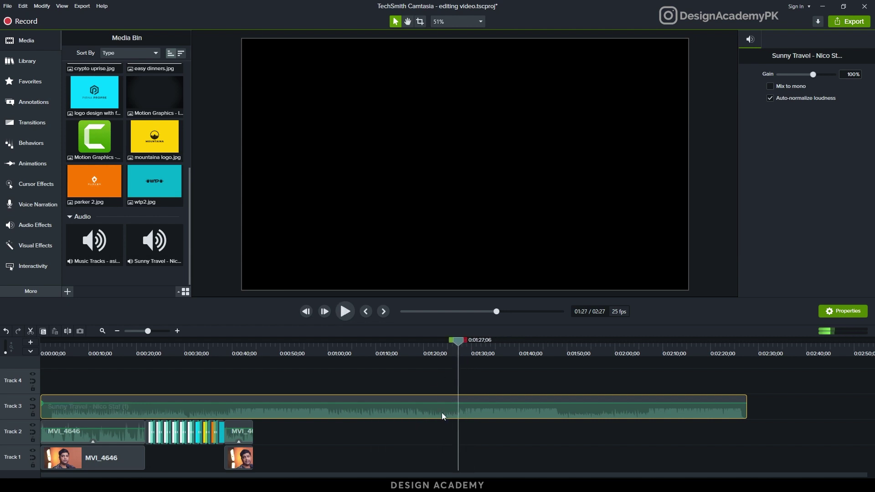
left_click(67, 333)
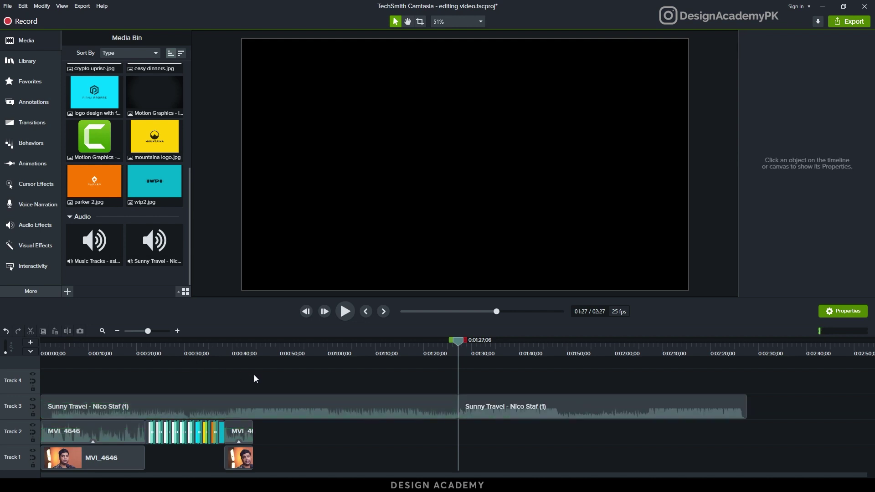
left_click(374, 403)
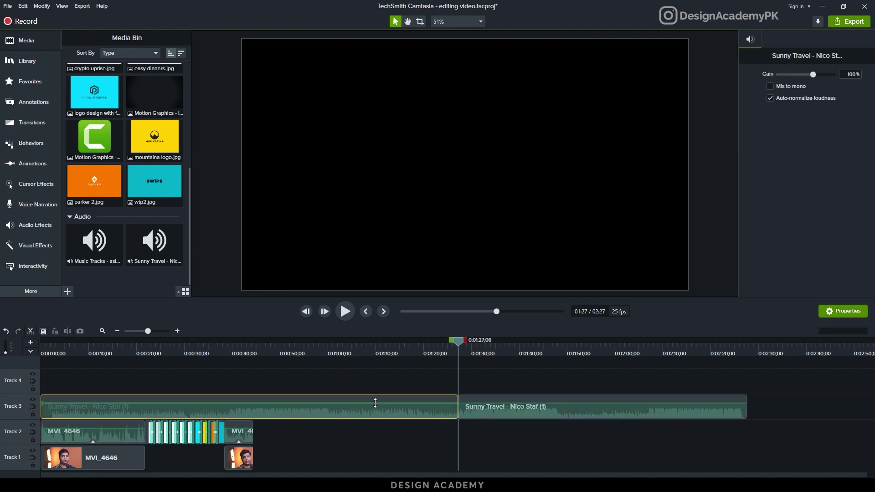
key("Delete")
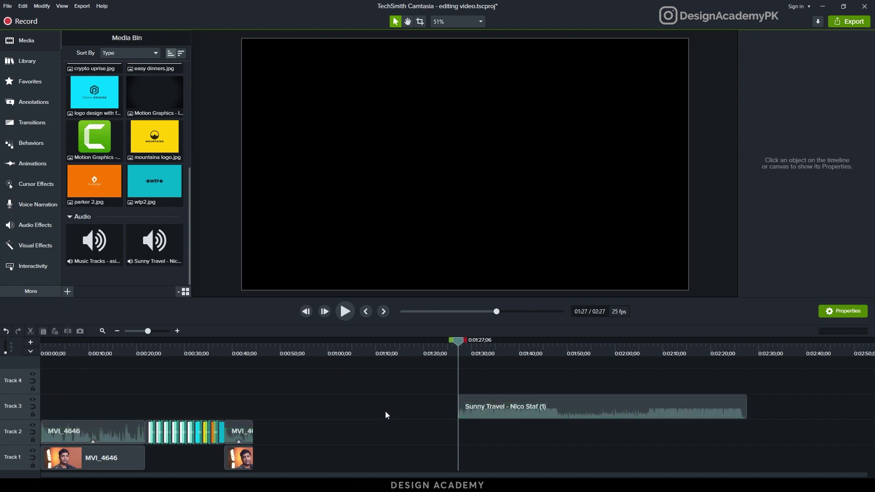
Move the remaining Sunny Travel clip to the start of Track 3 and play back the opening of the video
left_click_drag(481, 411, 41, 404)
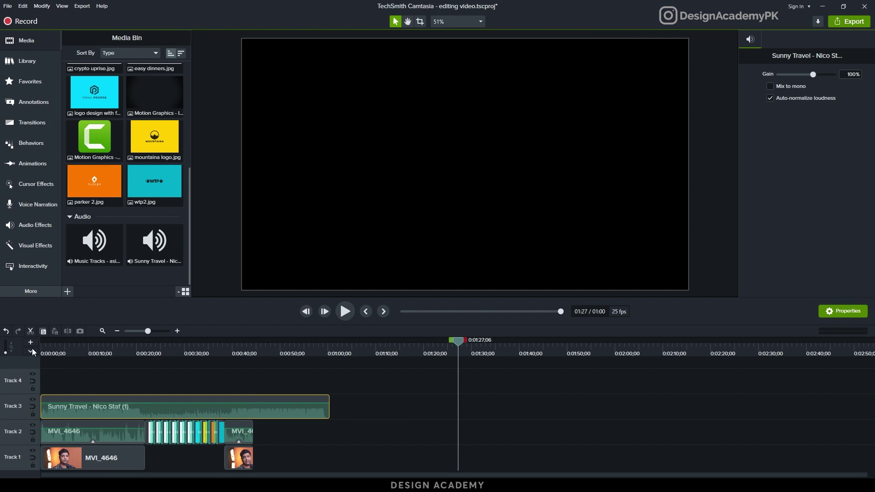
key("ctrl+Home")
key("space")
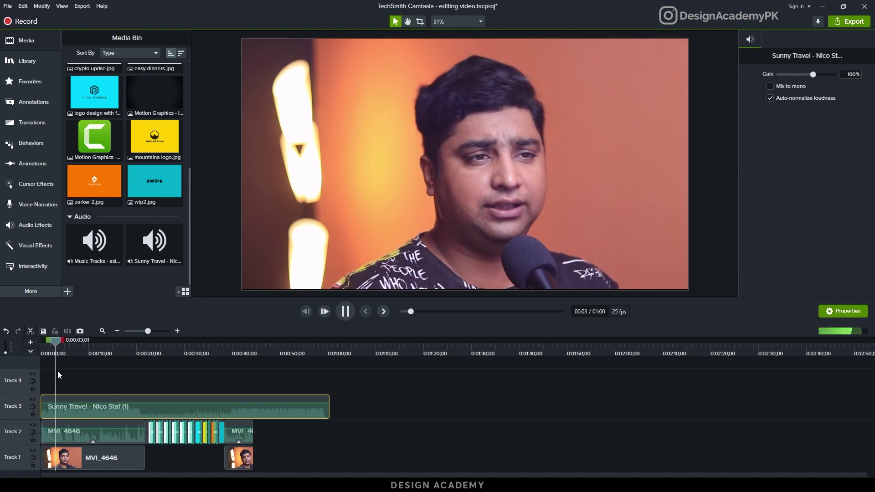
key("space")
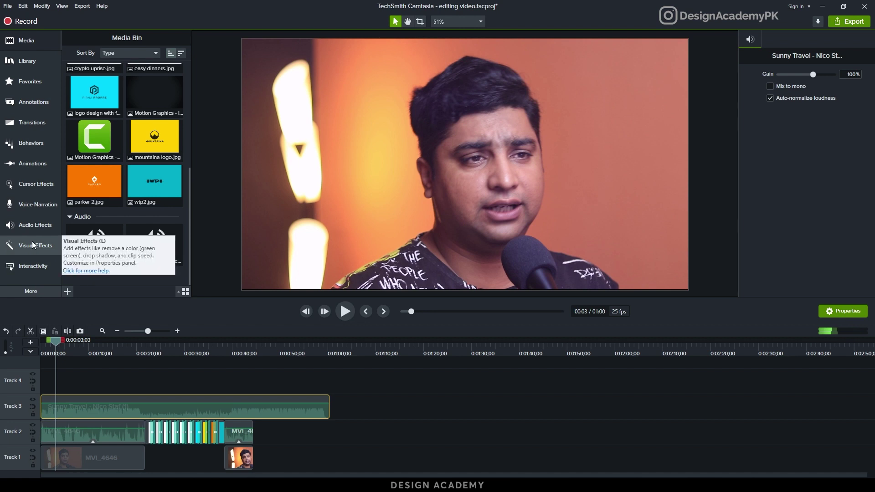
Apply the Fade In audio effect to the Sunny Travel clip and play it back from the start
left_click(31, 227)
left_click_drag(155, 123, 53, 406)
left_click_drag(54, 344, 34, 351)
key("space")
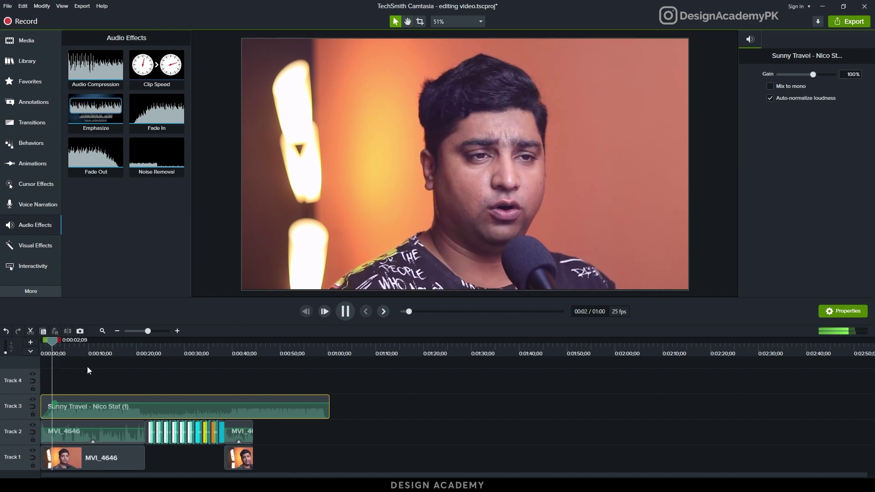
key("space")
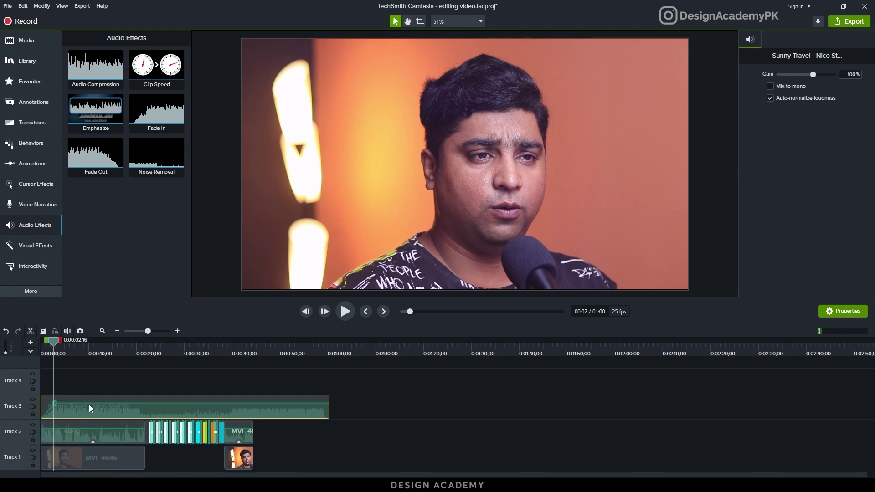
Lower the Sunny Travel clip's volume to about 63% and play the video from the start
left_click_drag(89, 404, 89, 409)
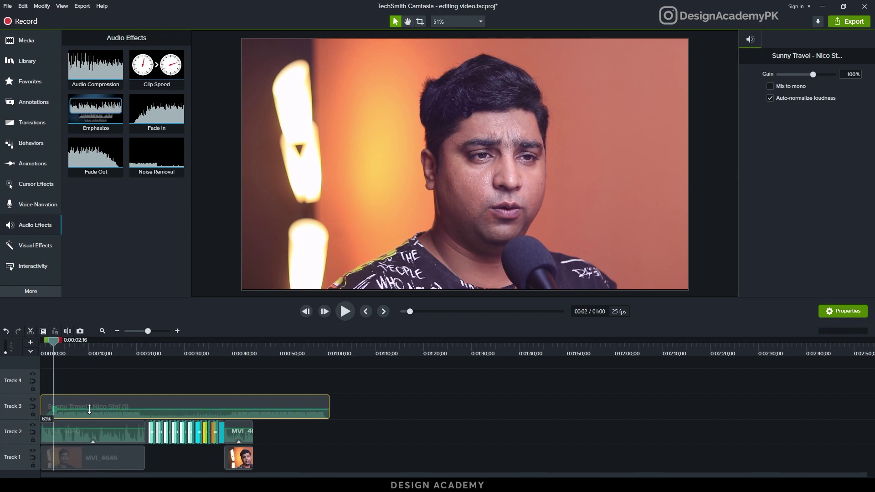
left_click_drag(53, 346, 33, 348)
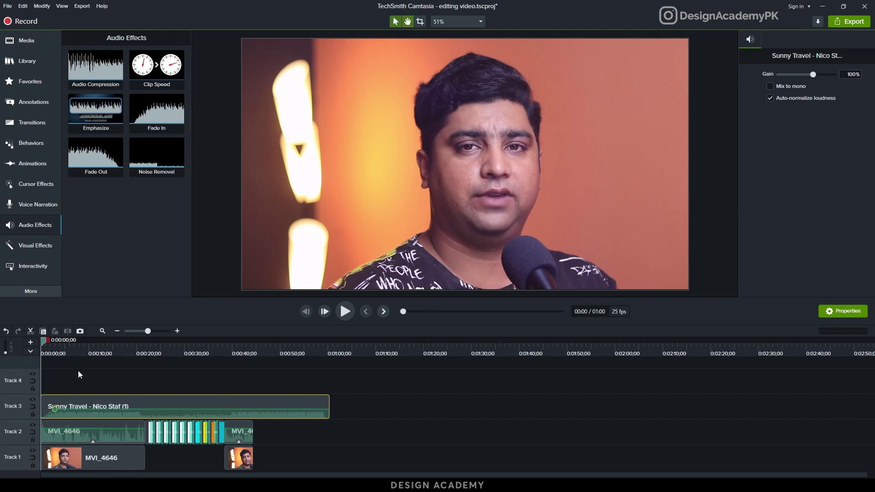
key("space")
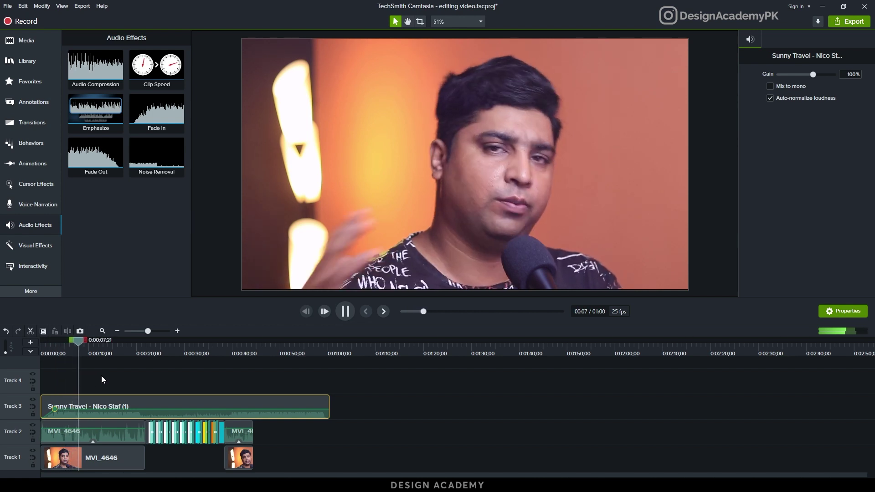
key("space")
Trim the music's end to the video's end at 0:00:44;11, apply Fade Out to it, and play back the ending
left_click_drag(330, 407, 257, 407)
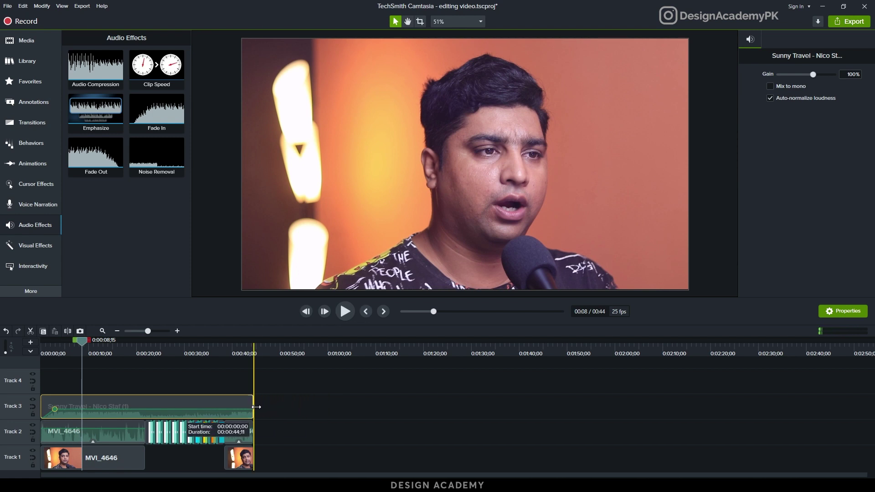
left_click_drag(97, 155, 244, 404)
left_click(227, 354)
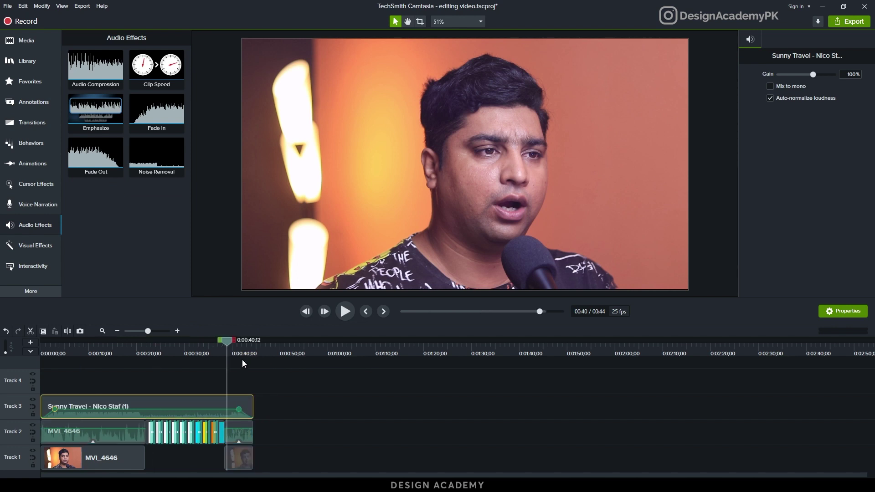
key("space")
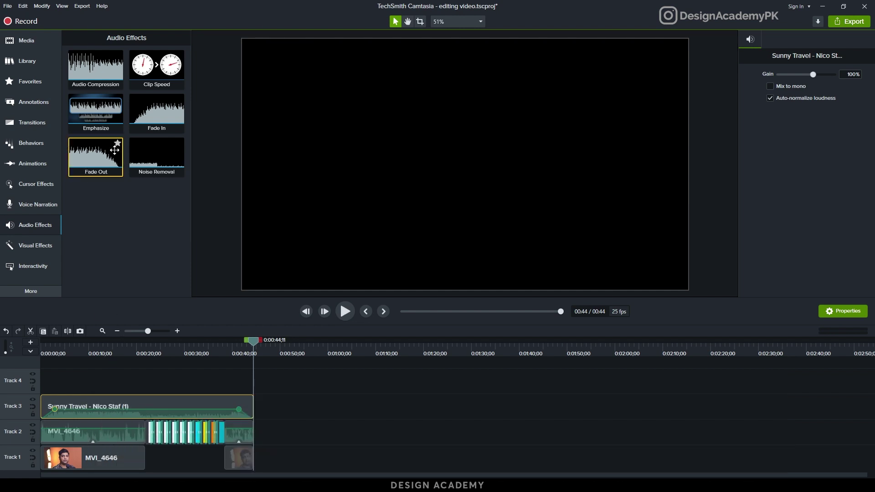
Apply the Emphasize audio effect to both MVI_4646 audio clips on Track 2 and play back from the start
left_click_drag(96, 114, 97, 429)
left_click_drag(96, 109, 237, 428)
left_click_drag(64, 352, 16, 352)
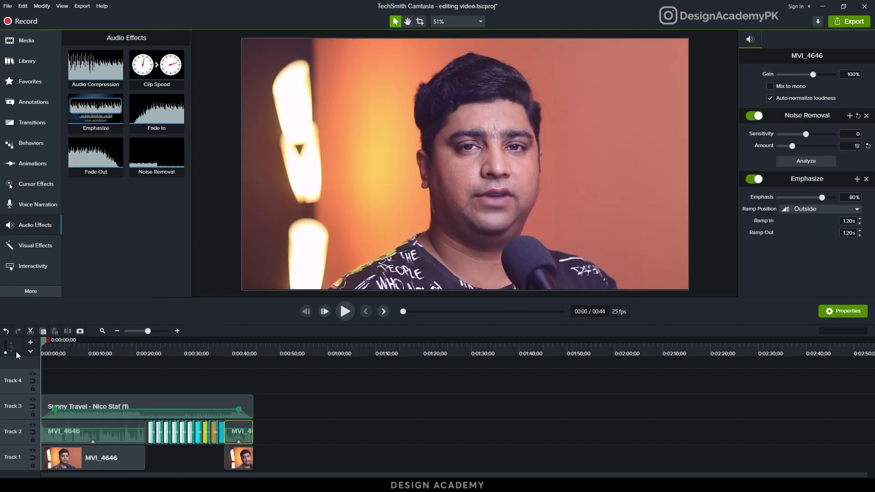
key("space")
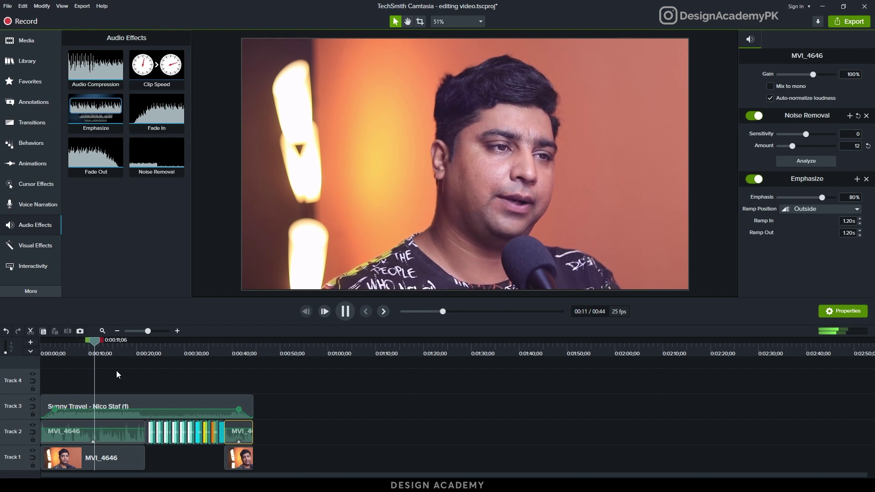
key("space")
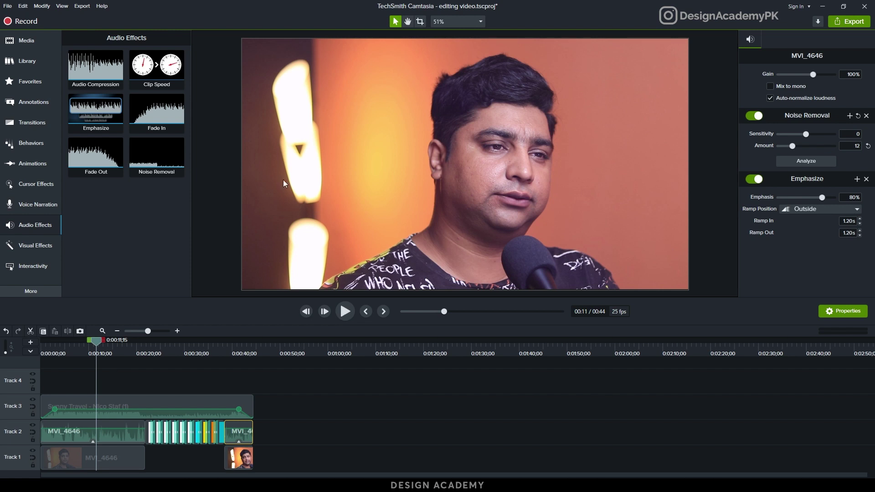
Check the Emphasize ramp position options, play the change from speech to the logo sequence, and return the playhead to the start
left_click(817, 209)
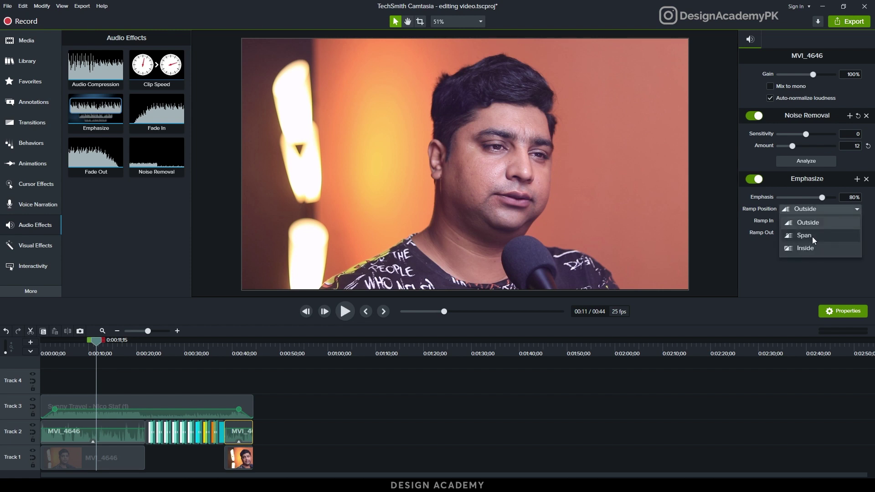
left_click(809, 261)
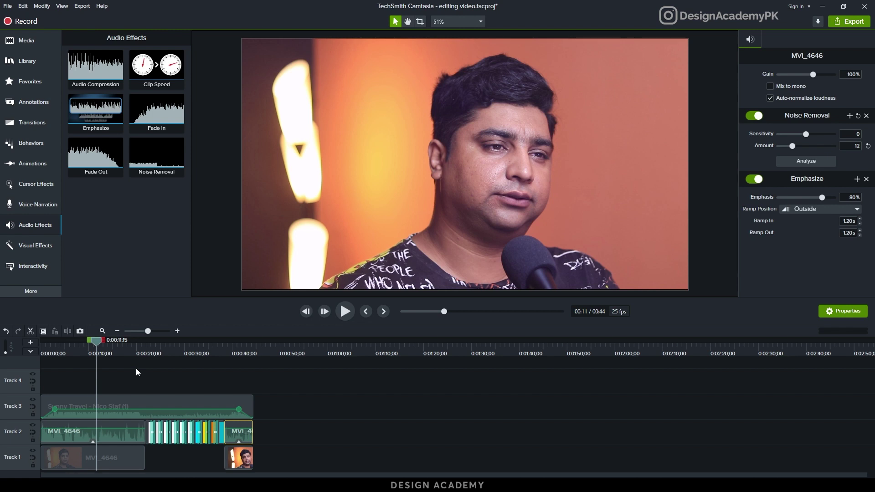
left_click(139, 352)
key("space")
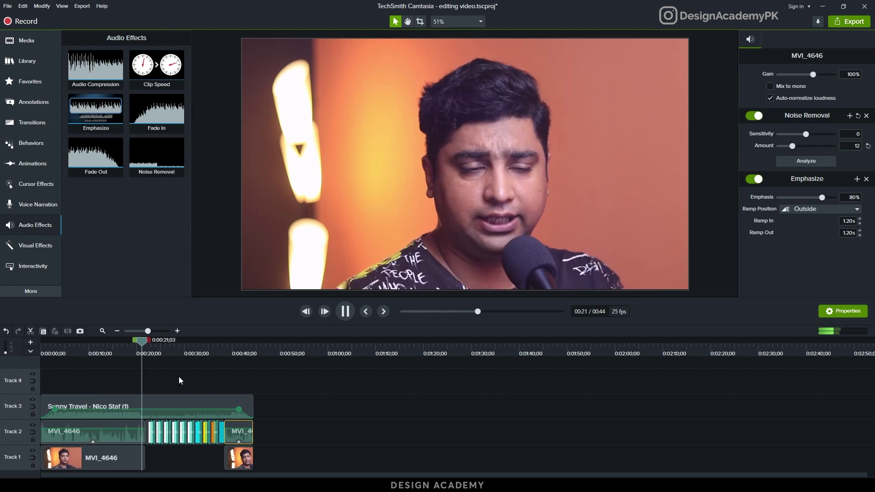
key("space")
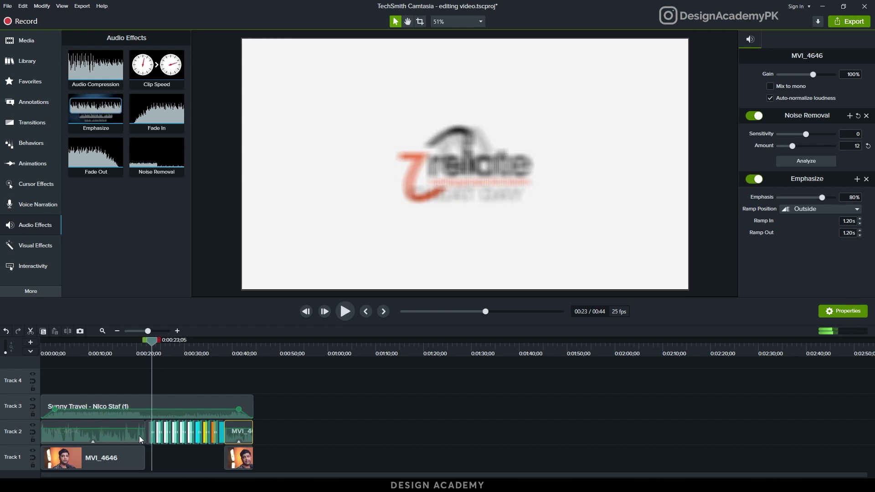
left_click(140, 353)
key("space")
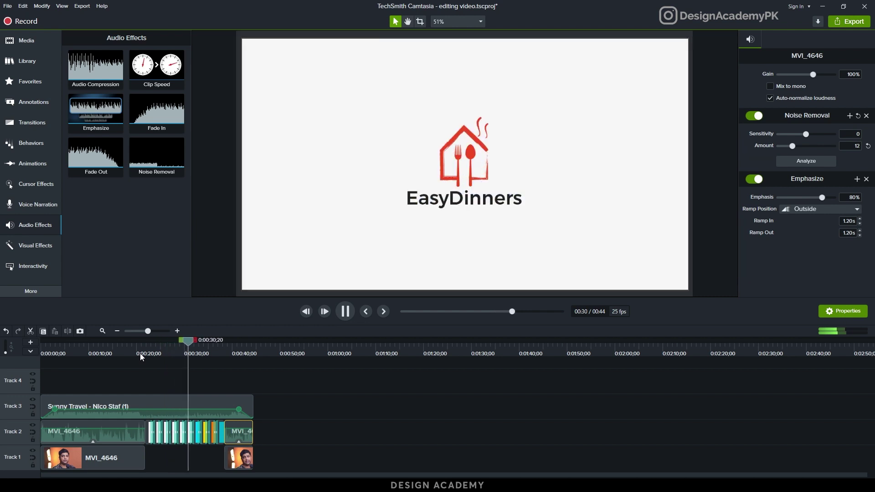
key("space")
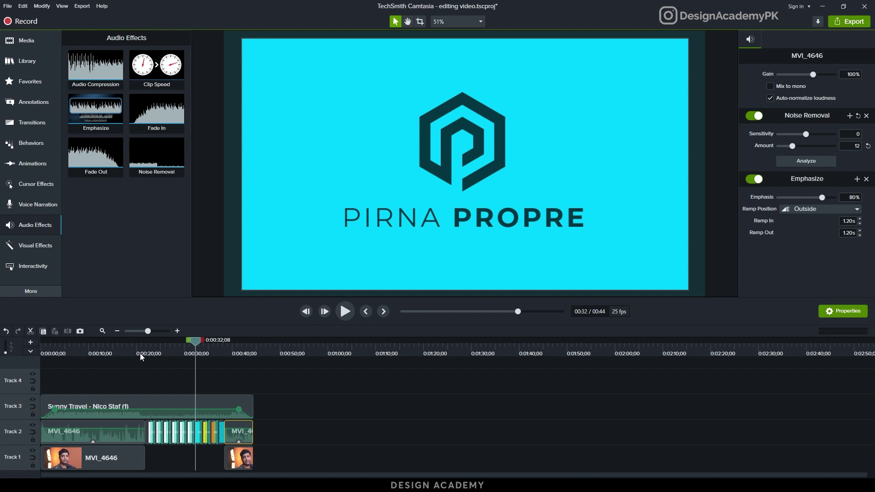
left_click(46, 352)
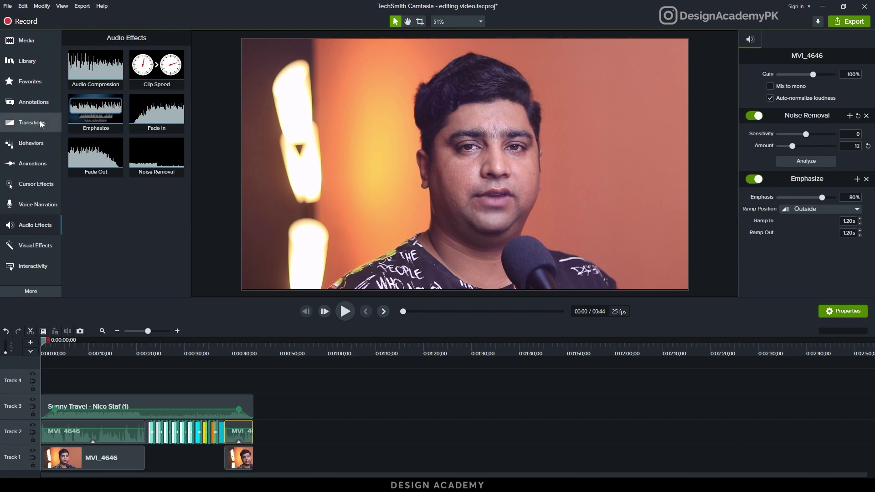
Try the Plaster and slidingboxes-01 lower thirds from the library on the empty timeline past the video, removing each one
left_click(29, 62)
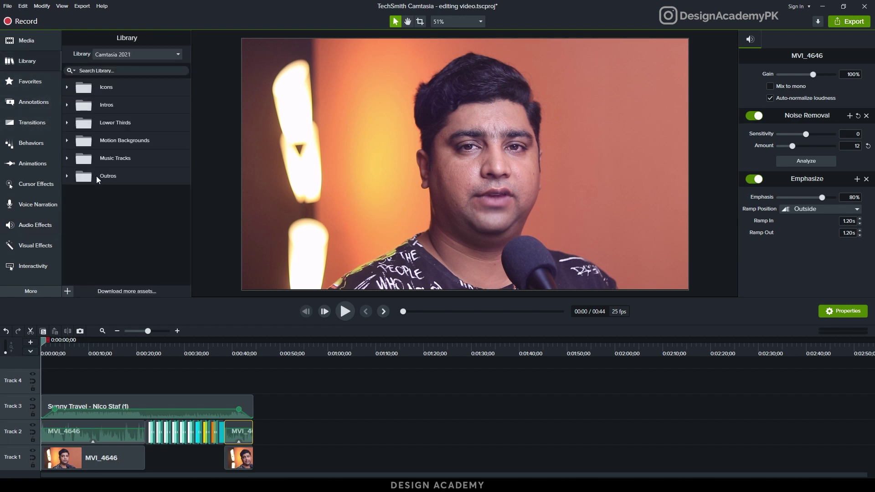
left_click(67, 123)
scroll(127, 231, "down", 1)
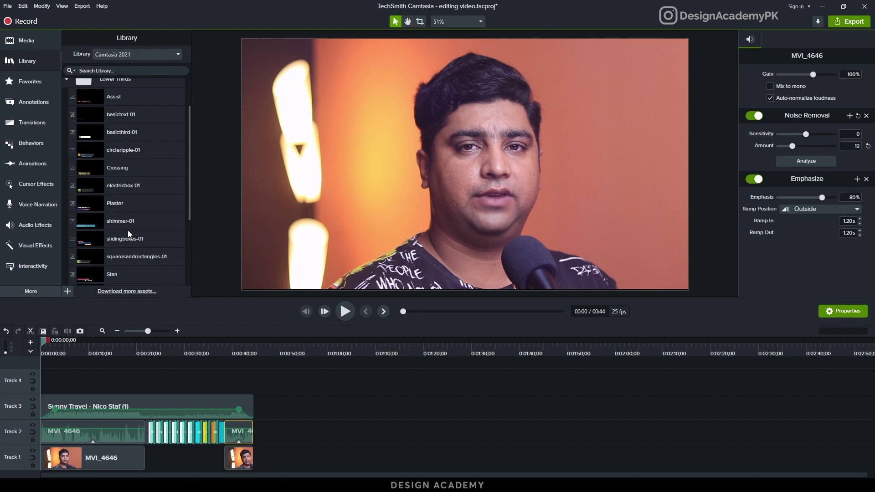
left_click_drag(126, 203, 308, 427)
left_click_drag(301, 357, 343, 364)
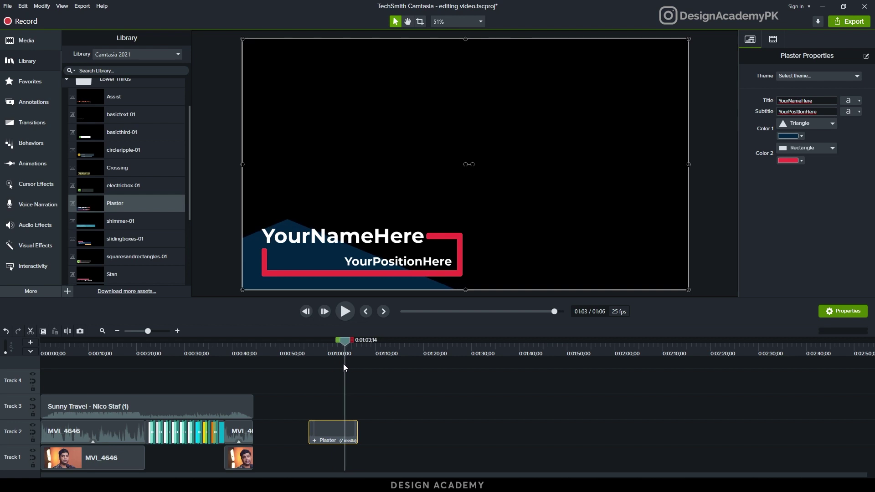
key("Delete")
left_click_drag(124, 235, 341, 433)
left_click(331, 352)
left_click_drag(331, 352, 369, 362)
key("Delete")
Try the Whiteout and Stan lower thirds past the end of the video and delete each after previewing it
scroll(119, 235, "down", 3)
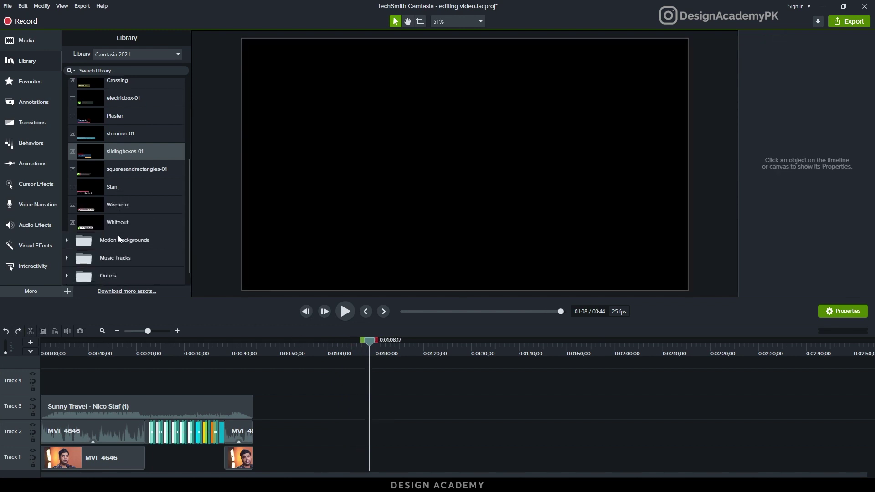
left_click_drag(117, 222, 337, 429)
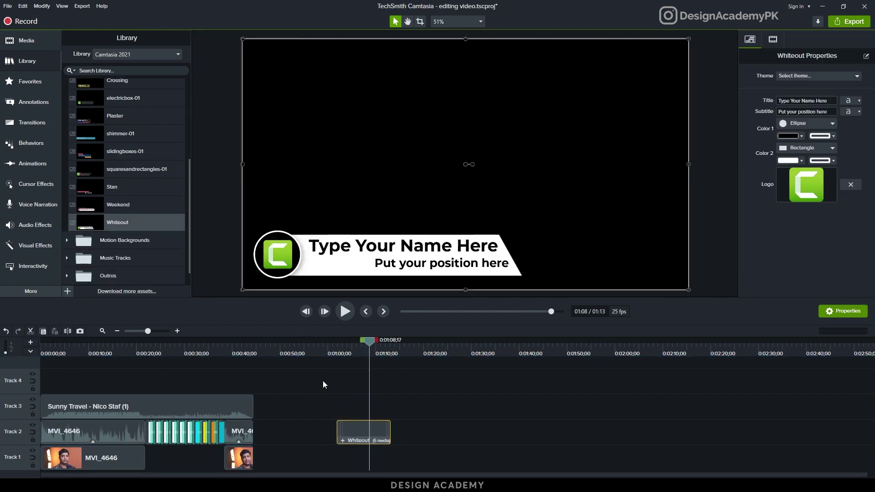
left_click_drag(337, 352, 374, 363)
key("Delete")
left_click_drag(111, 187, 368, 407)
left_click_drag(369, 351, 385, 353)
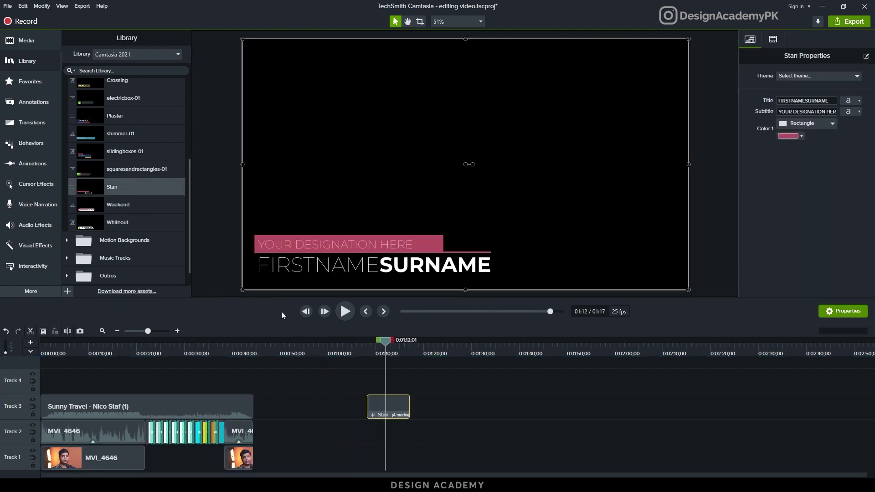
key("Delete")
Add the shimmer-01 lower third and place it at the very start of Track 4
scroll(133, 184, "up", 3)
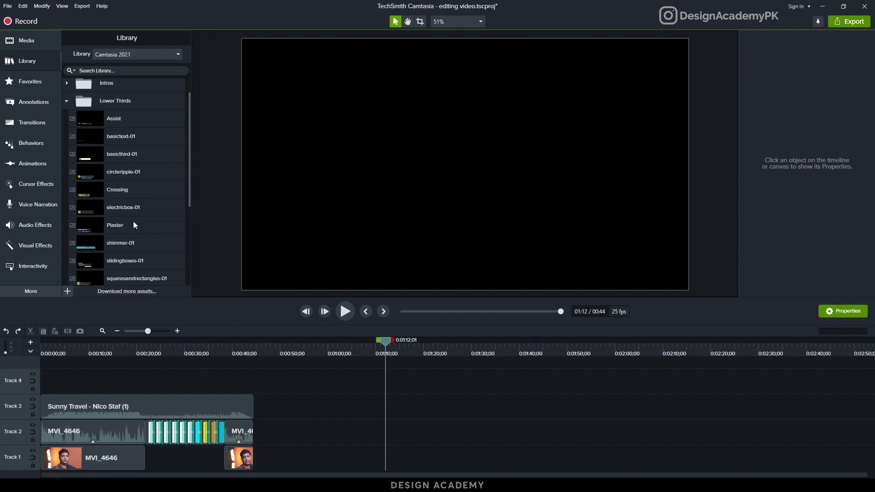
left_click_drag(133, 245, 352, 382)
left_click(343, 350)
left_click_drag(343, 350, 51, 385)
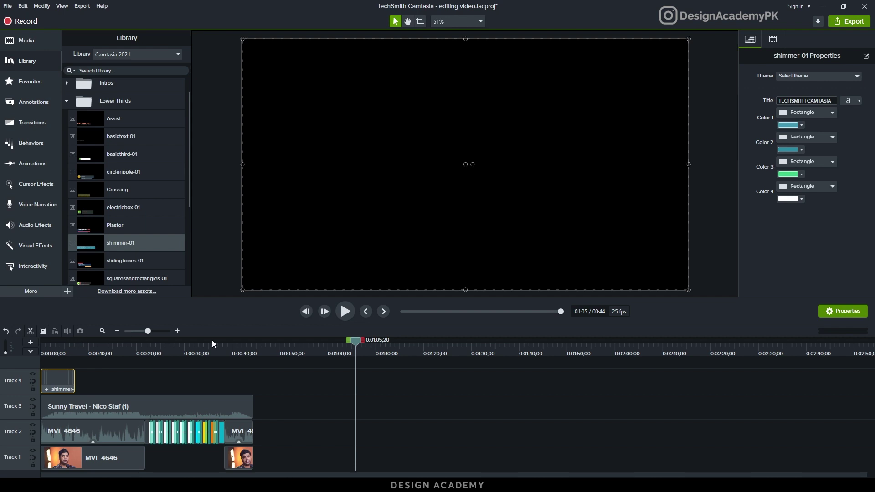
Enlarge the timeline area and play the opening seconds to check the shimmer-01 lower third over the speaker
left_click_drag(257, 296, 257, 253)
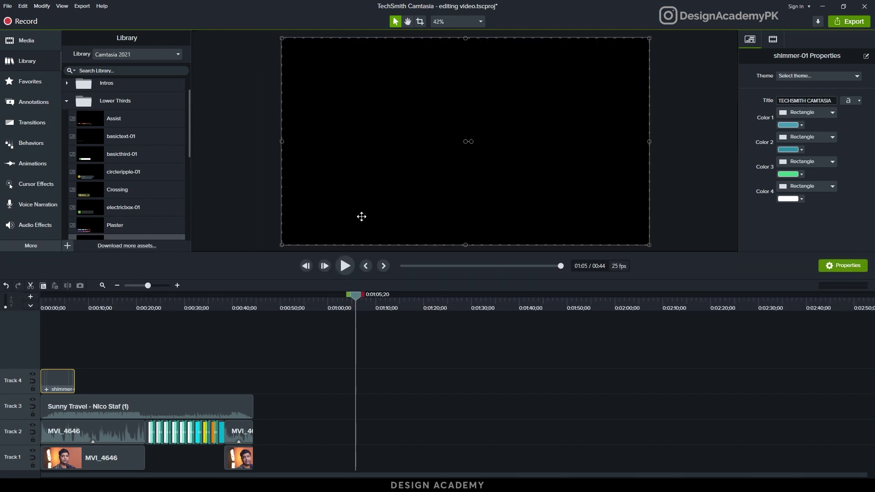
left_click(50, 311)
key("space")
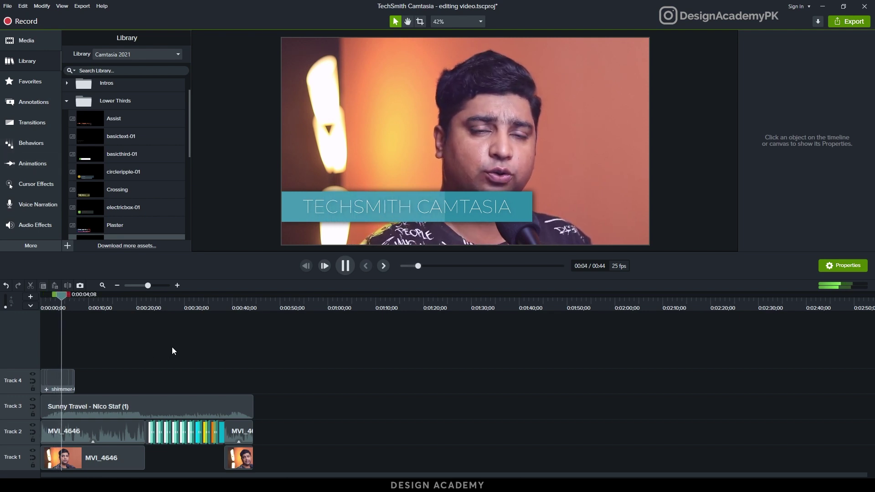
key("space")
Replace the shimmer-01 lower third's title with the speaker's full name
left_click(56, 380)
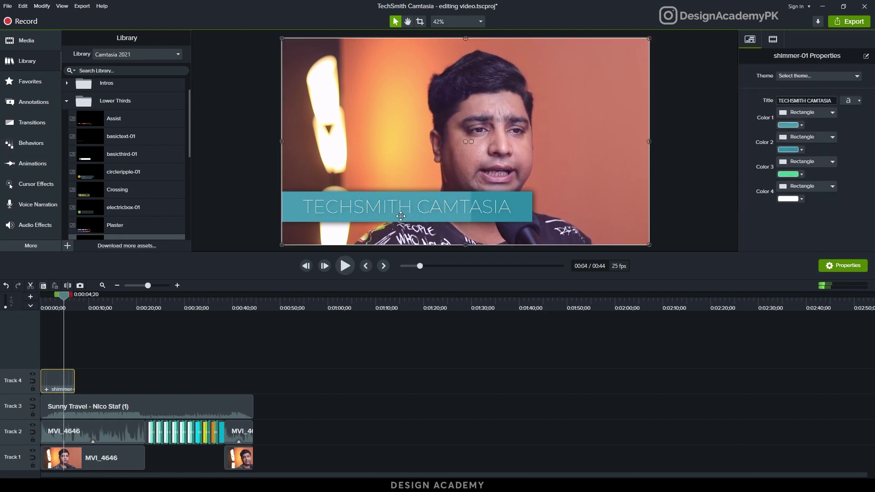
left_click(789, 97)
type("Arslan Ali")
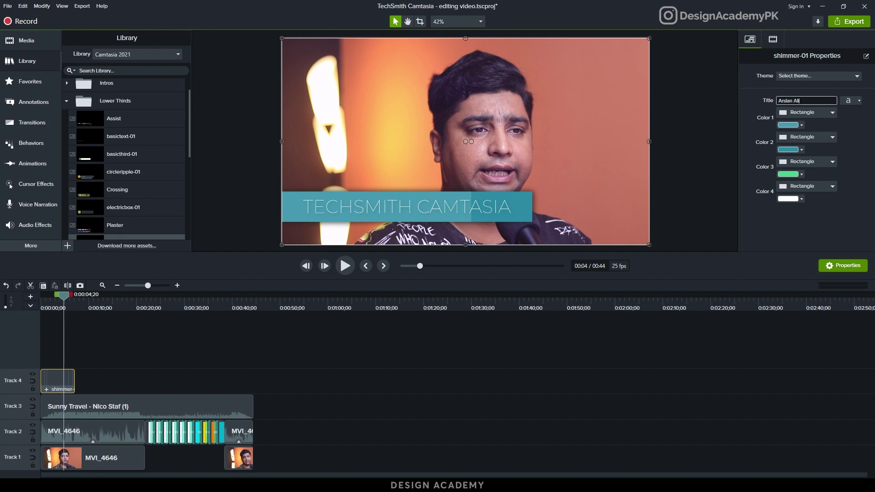
Recolour the lower third's bars, making Color 1 green, Color 2 a lighter green and Color 3 a bright lime green
left_click(802, 125)
left_click(785, 154)
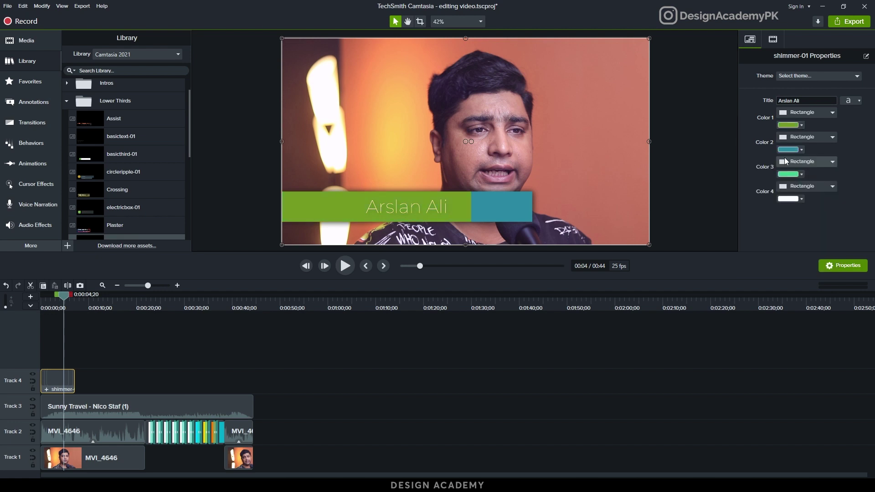
left_click(798, 151)
left_click(785, 179)
left_click(790, 149)
left_click(795, 204)
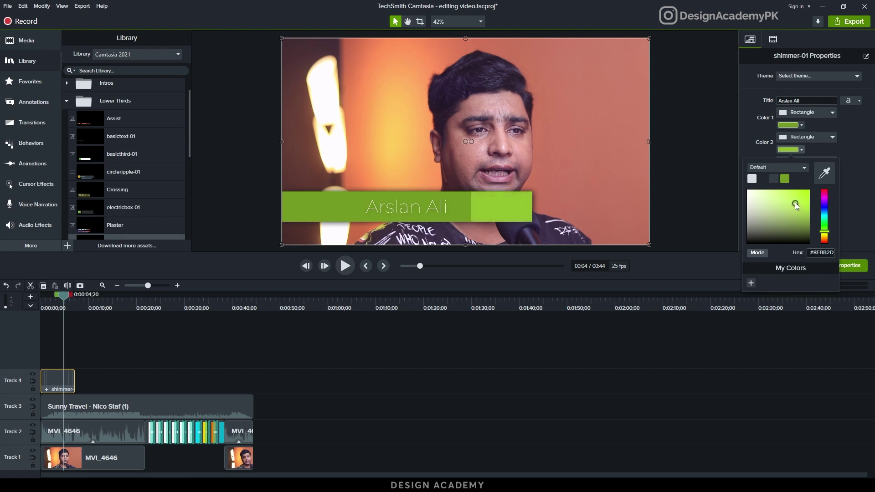
left_click(801, 174)
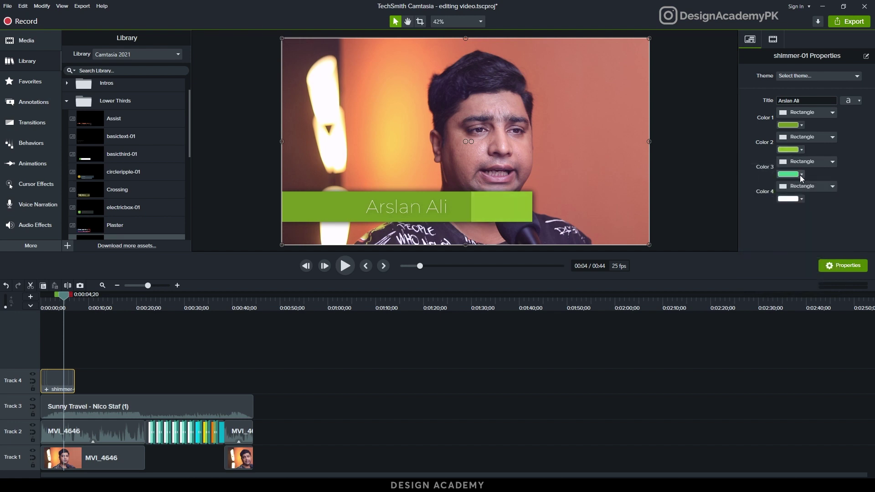
left_click(785, 204)
left_click(797, 175)
Shrink the lower third to about half size in the frame's lower-left corner and make its centred title Bold
mouse_move(59, 307)
left_mouse_down()
mouse_move(32, 307)
mouse_move(67, 313)
left_mouse_up()
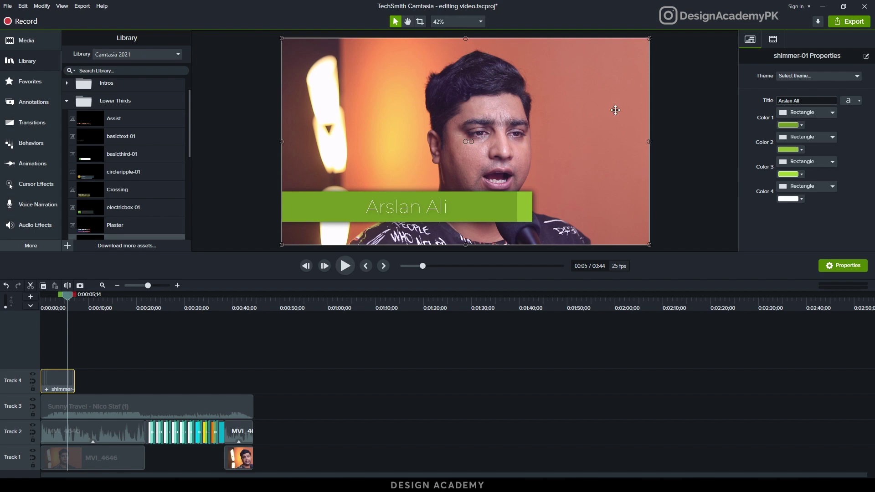
left_click_drag(647, 39, 446, 136)
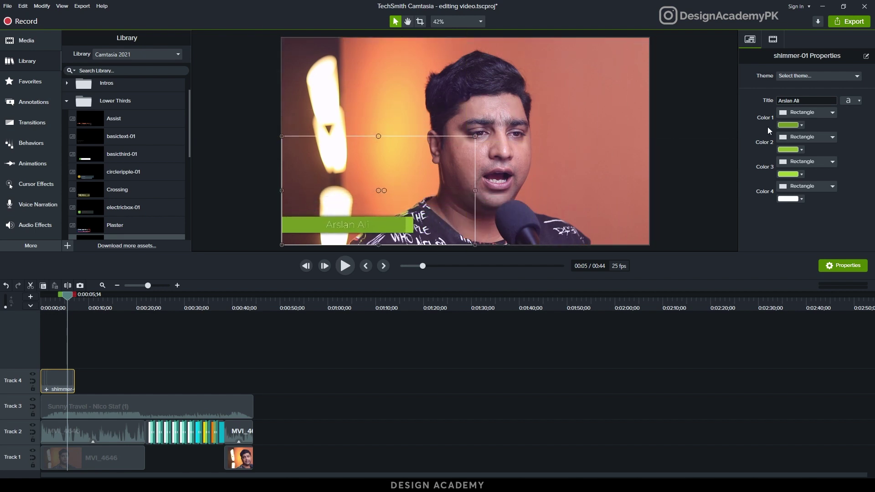
left_click(849, 101)
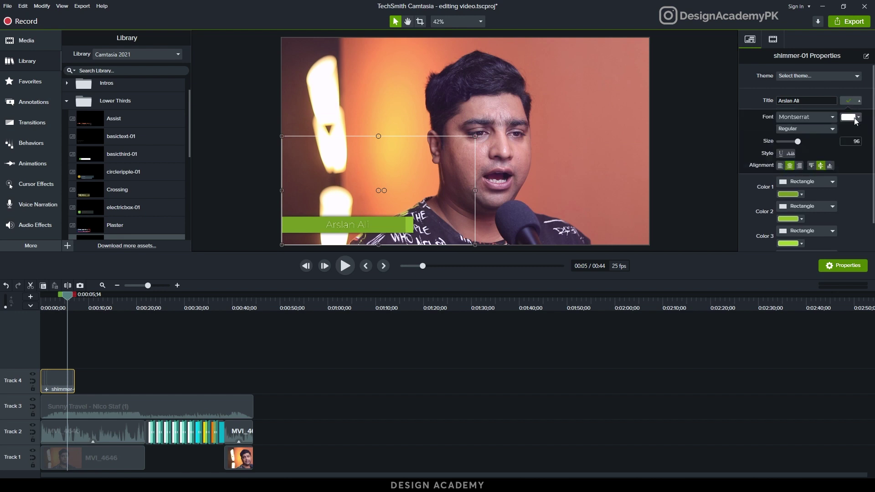
left_click(817, 130)
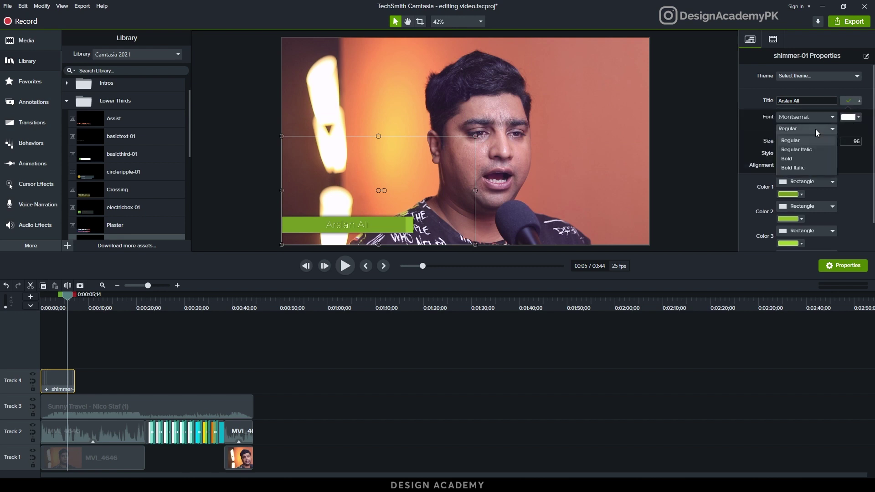
left_click(797, 160)
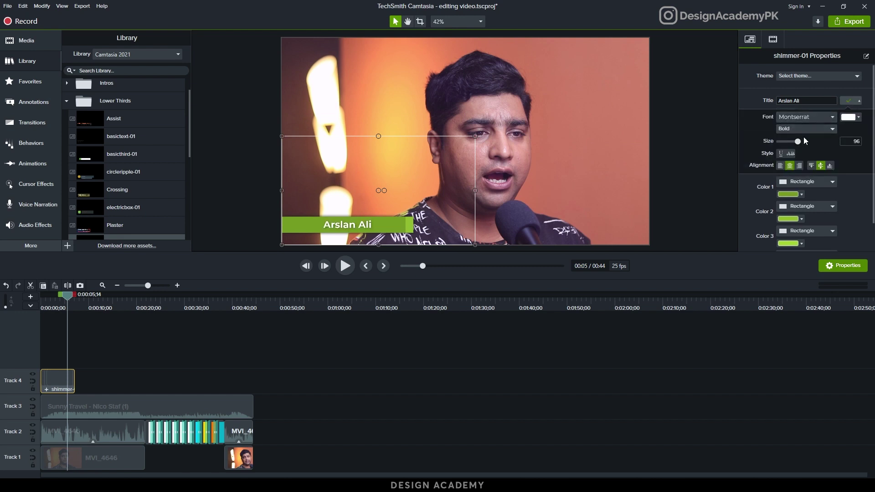
left_click(782, 166)
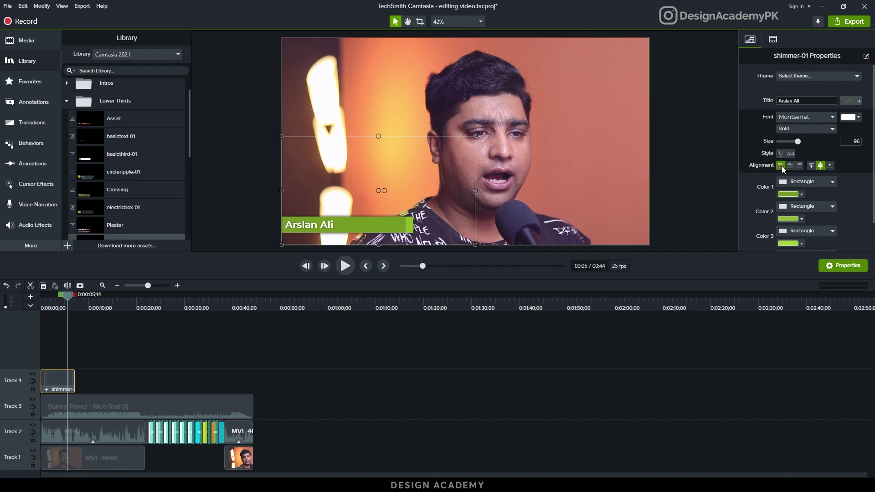
left_click(792, 167)
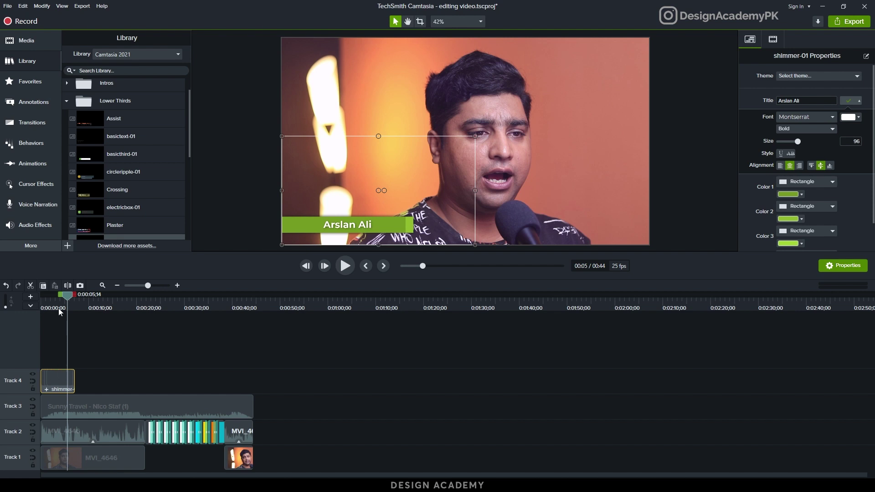
Play the lower third from the start of the video and move the playhead to 0:00:21;03, just before the logo sequence
left_click_drag(59, 309, 33, 307)
key("space")
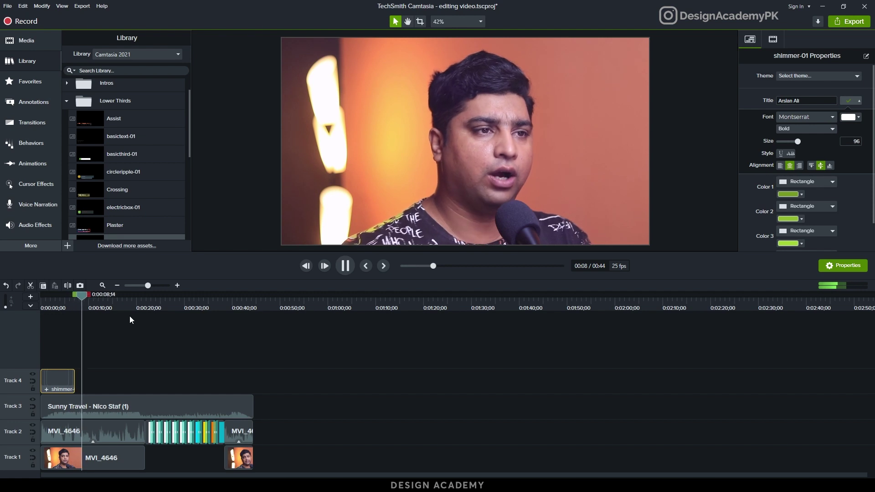
left_click_drag(132, 304, 143, 306)
scroll(139, 377, "up", 3)
left_click_drag(305, 308, 305, 307)
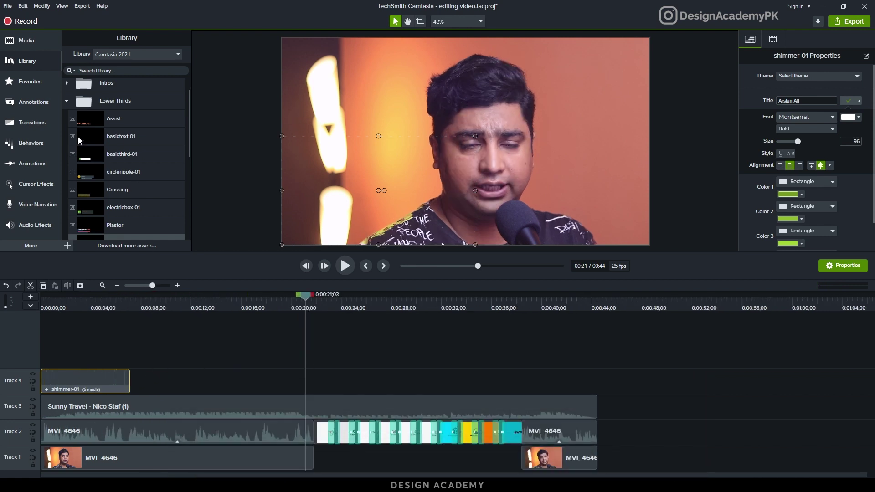
Add the yellow text arrow callout to Track 4, ending at 0:00:21;03, and position it in the lower-right part of the frame
left_click(38, 110)
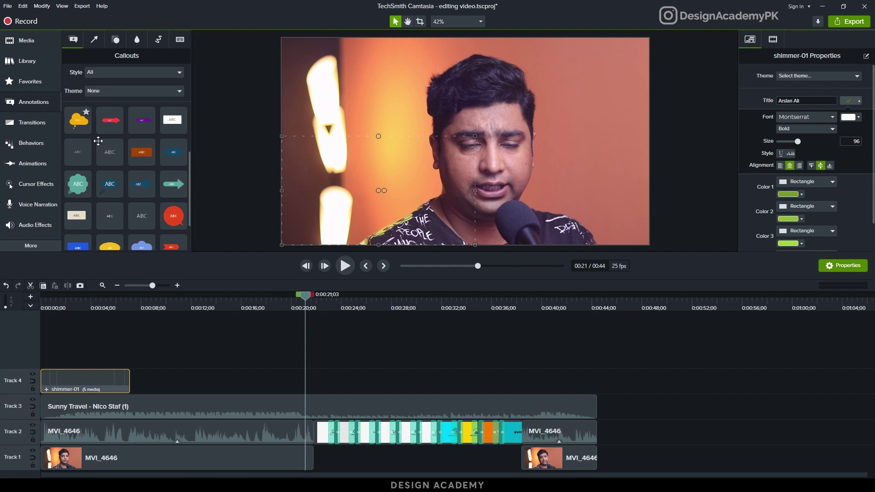
scroll(98, 141, "down", 2)
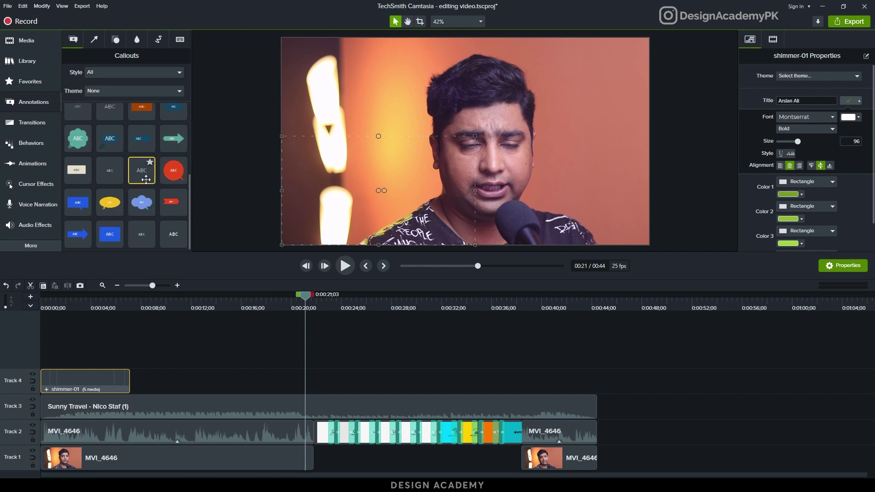
scroll(146, 180, "up", 3)
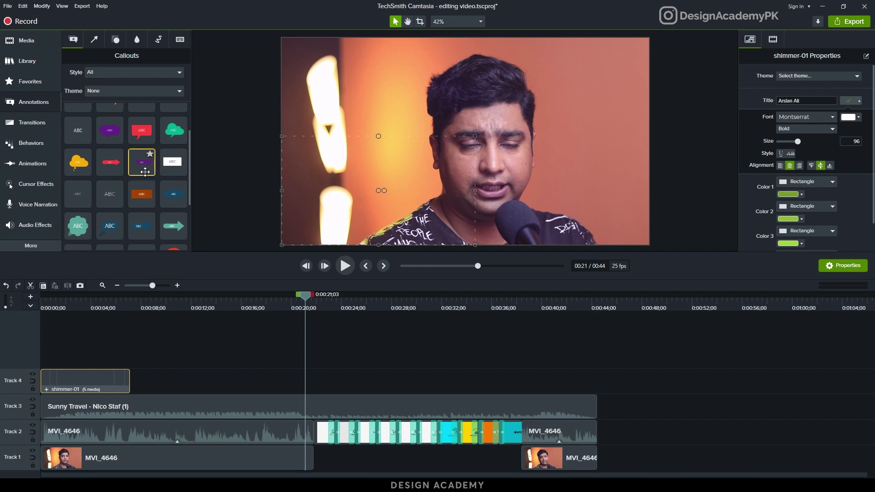
scroll(145, 171, "up", 2)
mouse_move(78, 150)
left_mouse_down()
mouse_move(305, 382)
mouse_move(245, 378)
left_mouse_up()
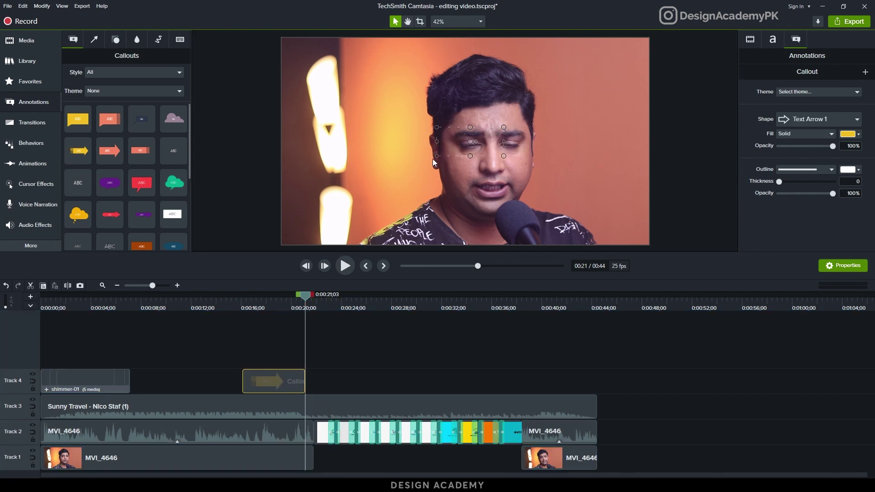
left_click(271, 304)
left_click_drag(454, 160, 437, 224)
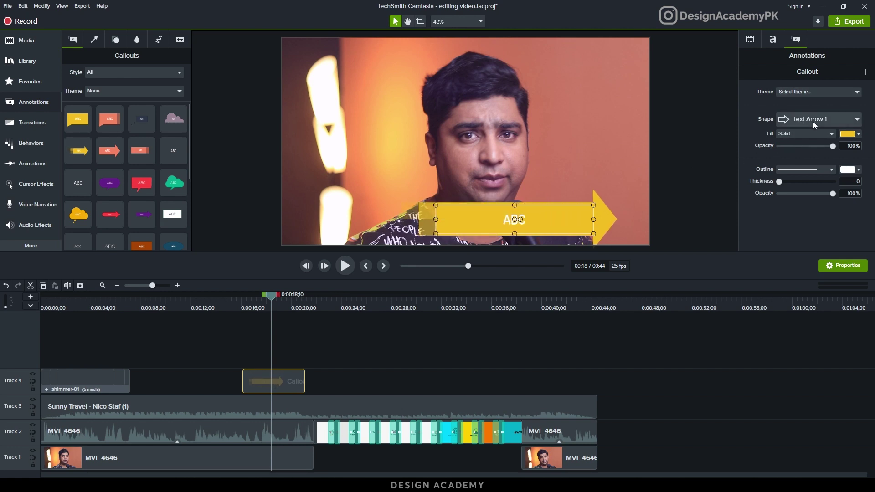
Replace the arrow callout's placeholder text with "Portfolio Coming"
double_click(506, 222)
type("Popr")
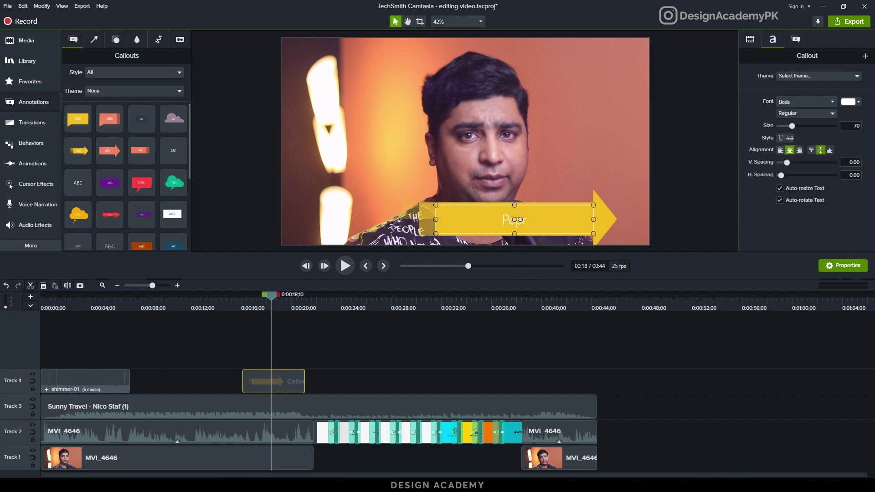
type("tfolio Coming")
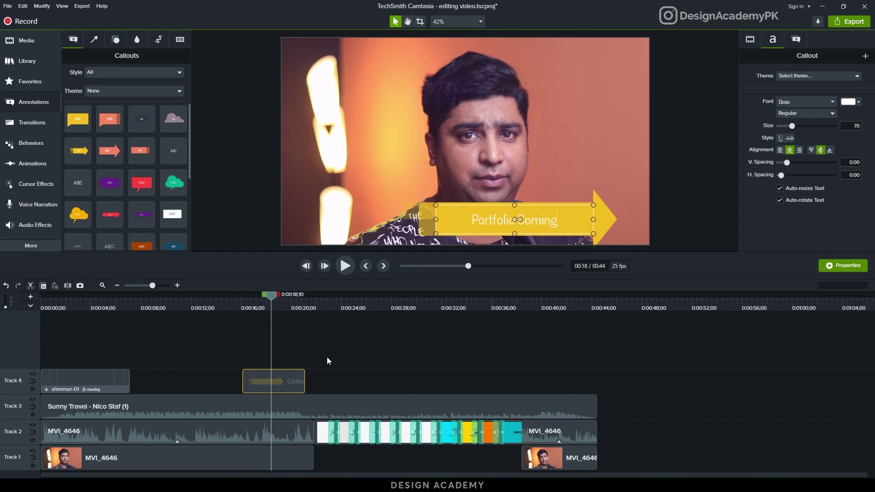
Format the callout's text as Bold in near-black #160000 and shrink the arrow within the frame's lower-right area
left_click(858, 102)
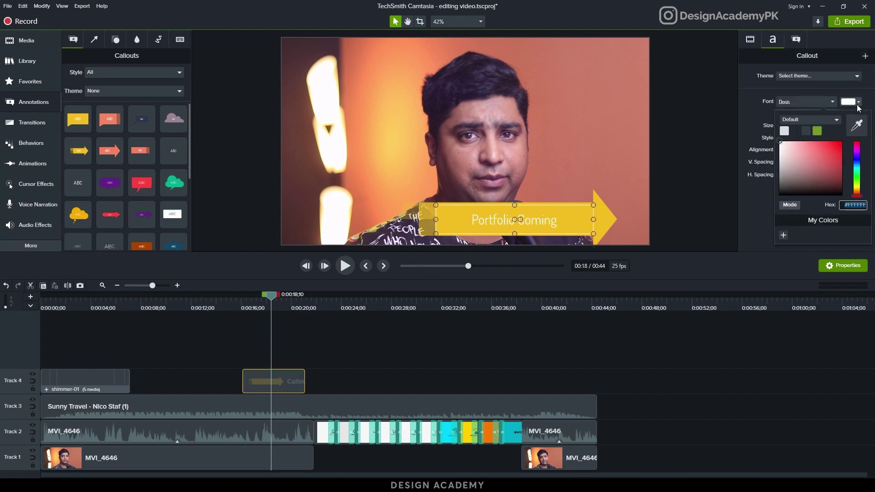
left_click(844, 190)
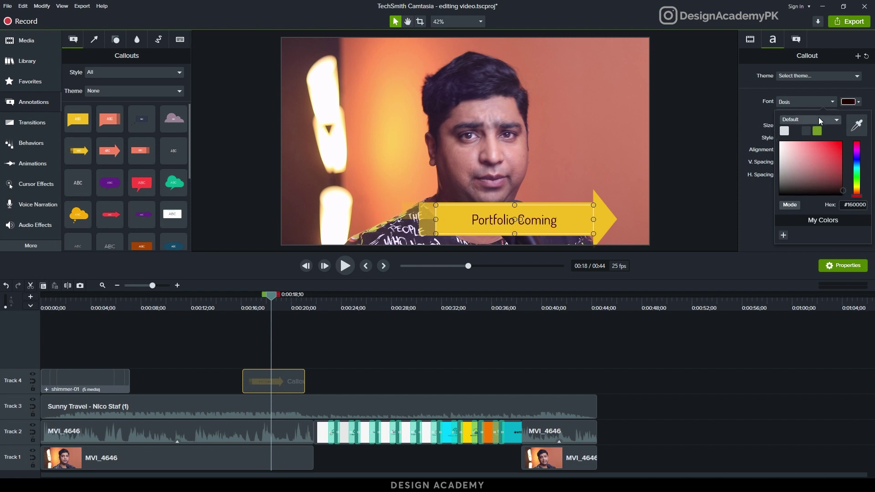
left_click(816, 121)
left_click(765, 122)
left_click(763, 121)
left_click(791, 114)
left_click(793, 143)
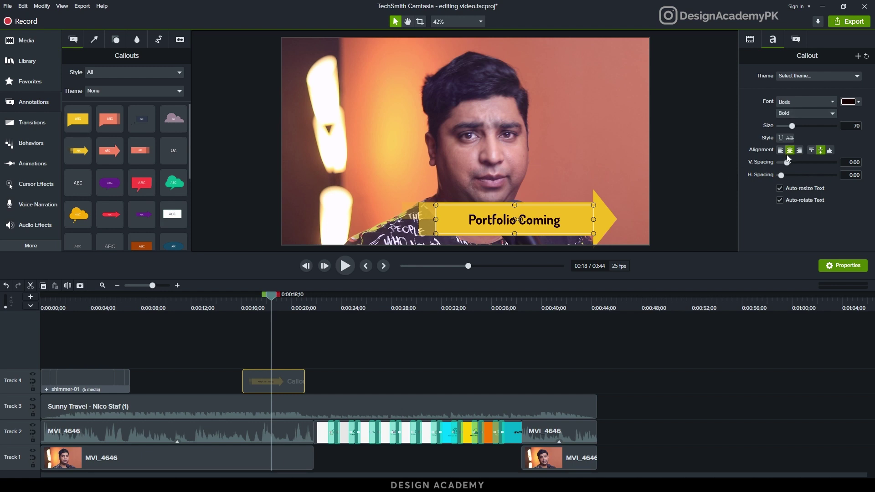
left_click_drag(437, 206, 467, 220)
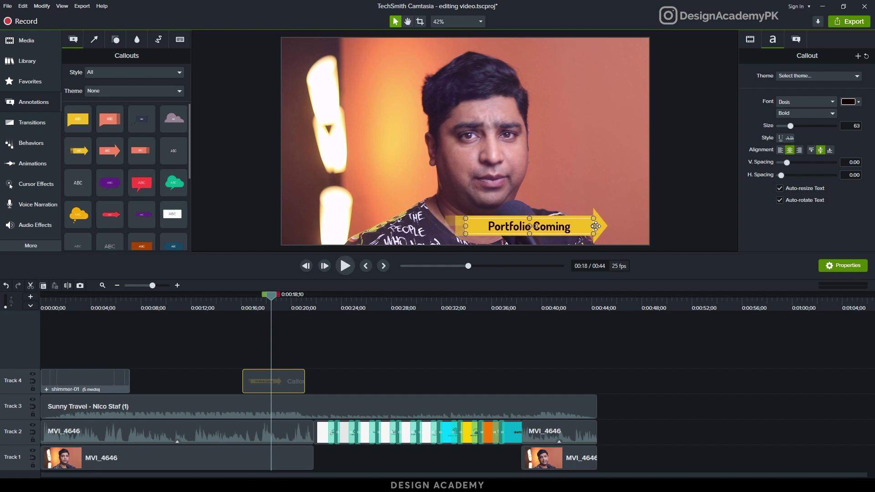
Scale the Portfolio Coming callout down to text size 40 in the frame's lower-right corner and preview it from its start
mouse_move(594, 226)
left_mouse_down()
mouse_move(564, 227)
mouse_move(602, 229)
left_mouse_up()
left_click_drag(523, 232, 574, 236)
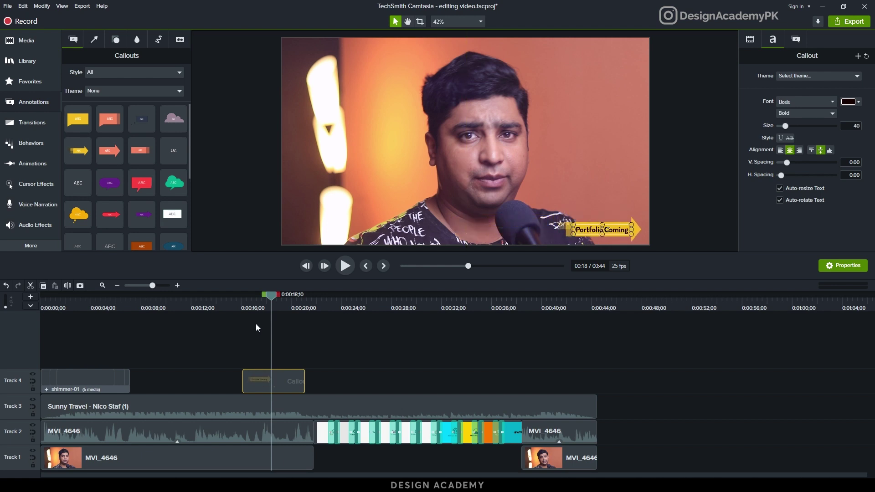
left_click(239, 308)
key("space")
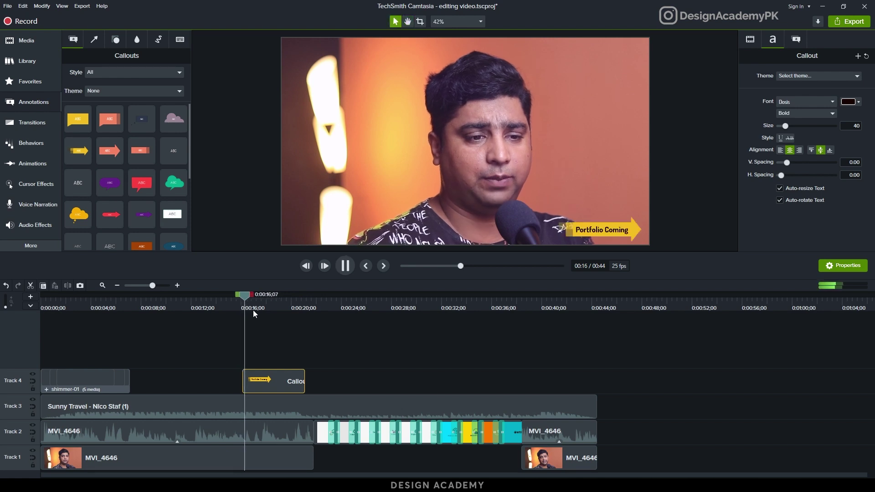
key("space")
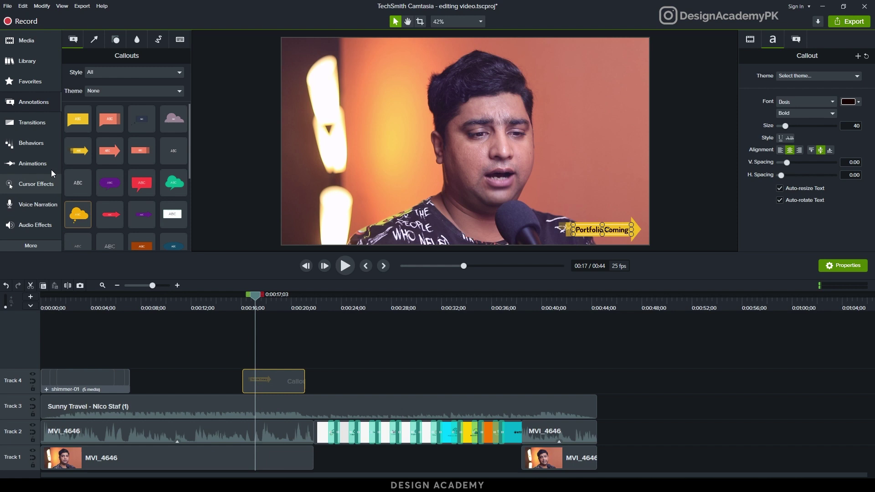
Apply the Sliding behavior to the Portfolio Coming callout on Track 4 and play back its entrance
left_click(37, 144)
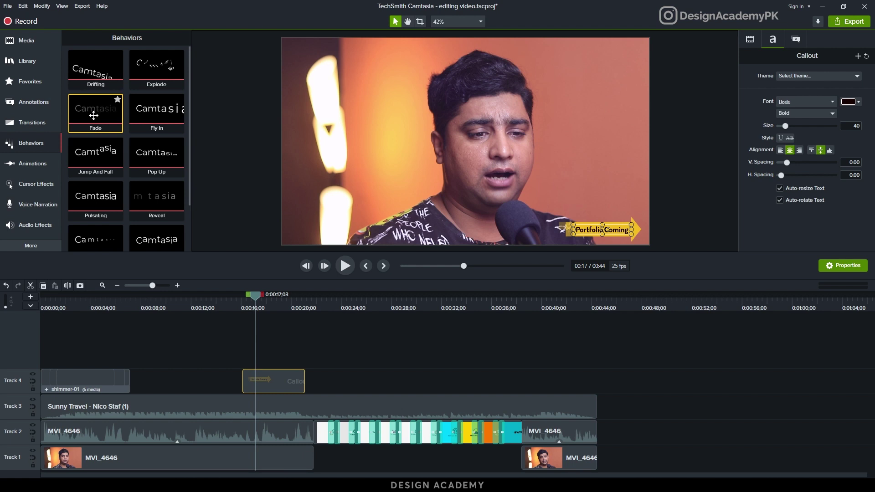
scroll(96, 200, "down", 2)
left_click_drag(96, 228, 258, 381)
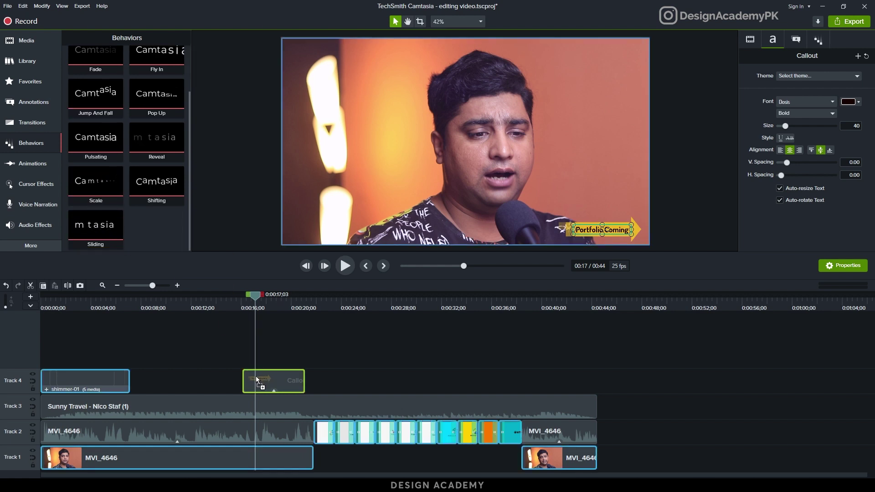
left_click(239, 311)
key("space")
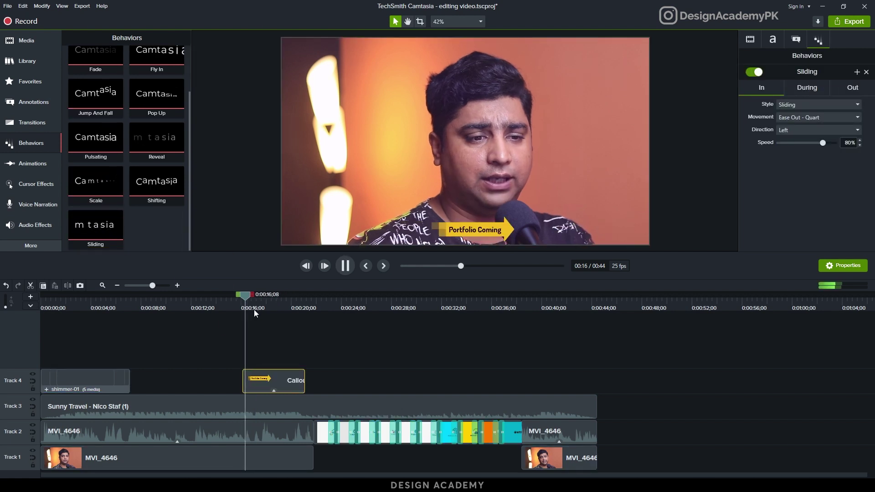
key("space")
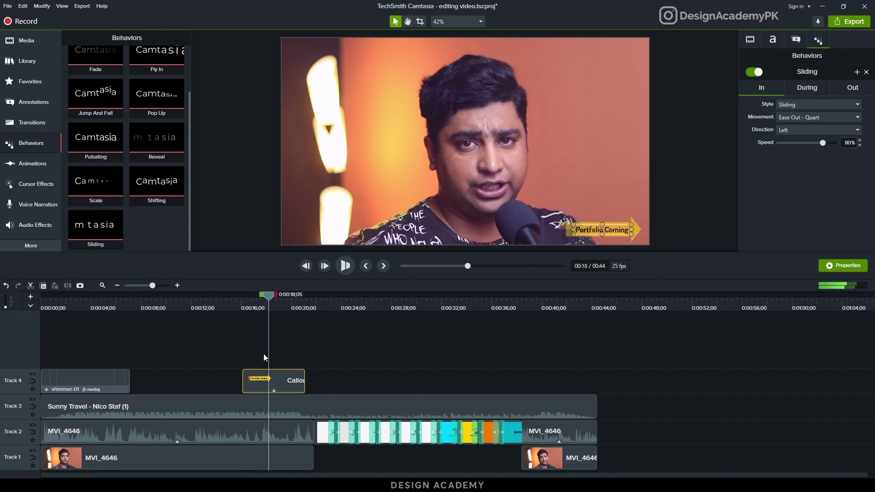
Set the Sliding behavior's During style to None and preview the callout
left_click(794, 90)
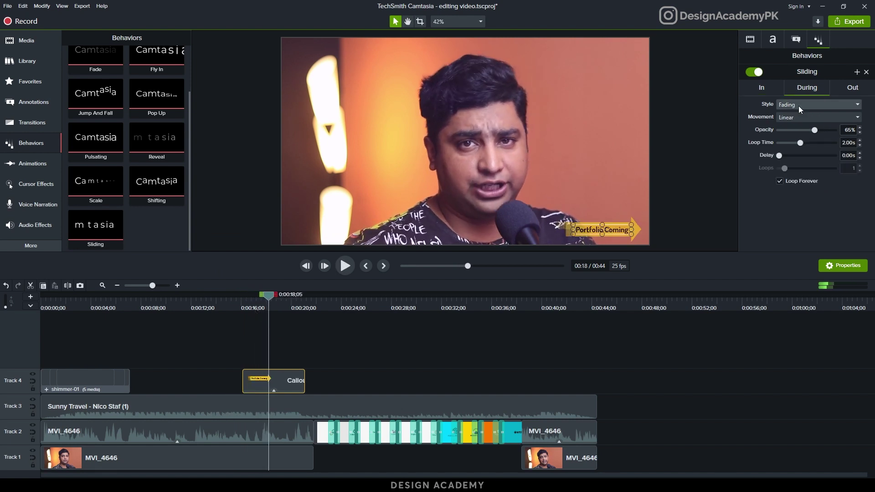
left_click(798, 106)
left_click(791, 147)
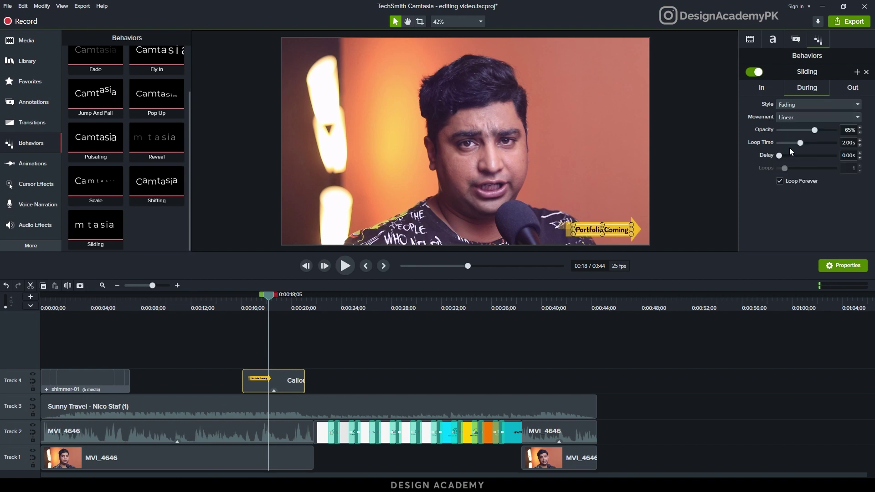
key("space")
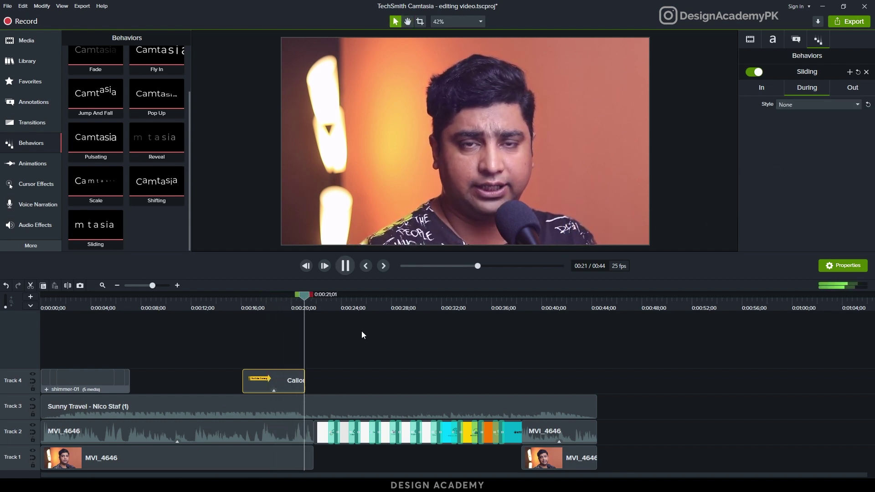
left_click(246, 306)
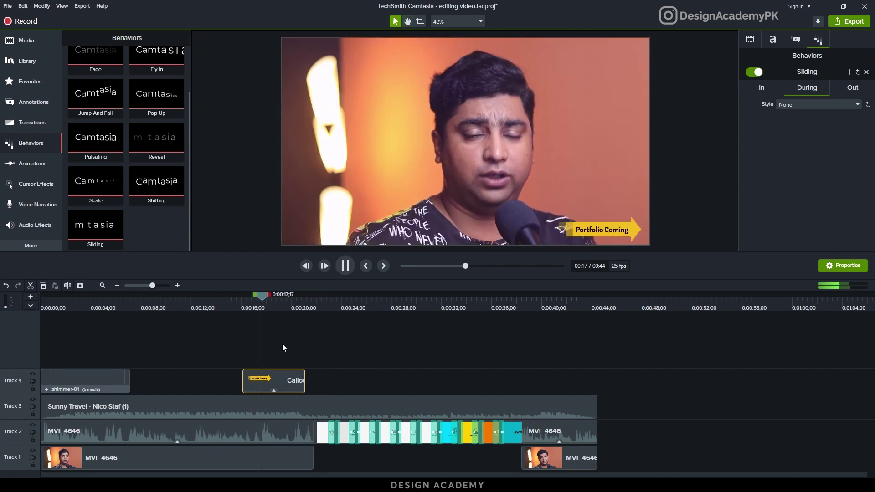
key("space")
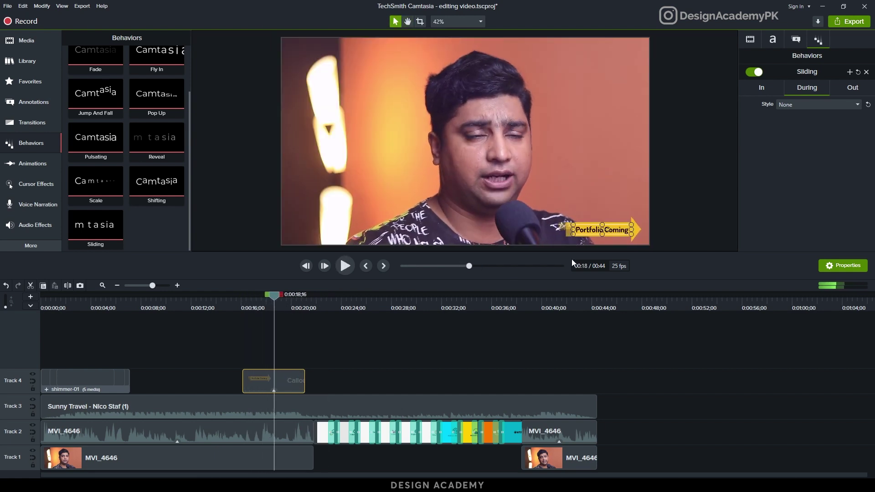
Try an In speed of 16% for the callout's Sliding behavior and preview the entrance
left_click(747, 91)
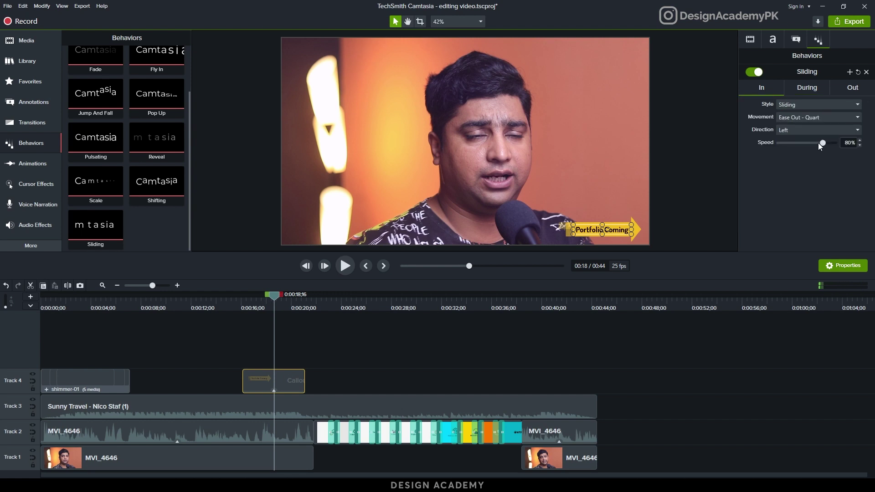
left_click_drag(823, 143, 788, 143)
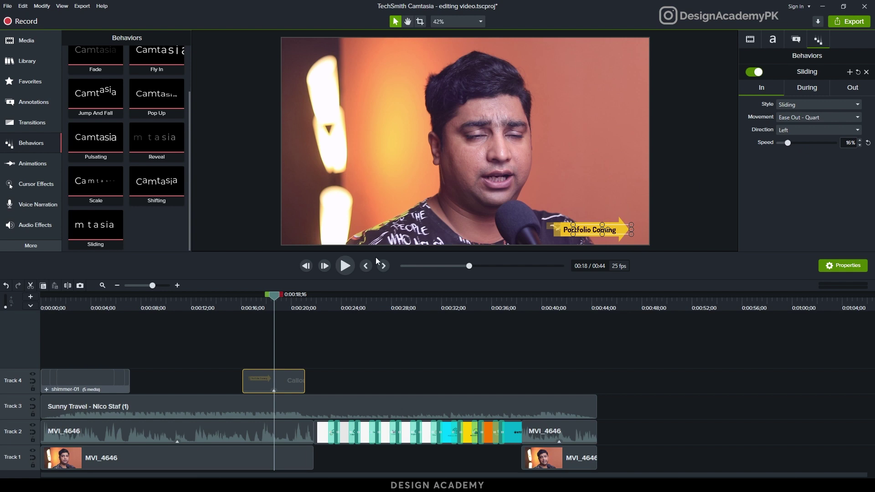
left_click(247, 308)
key("space")
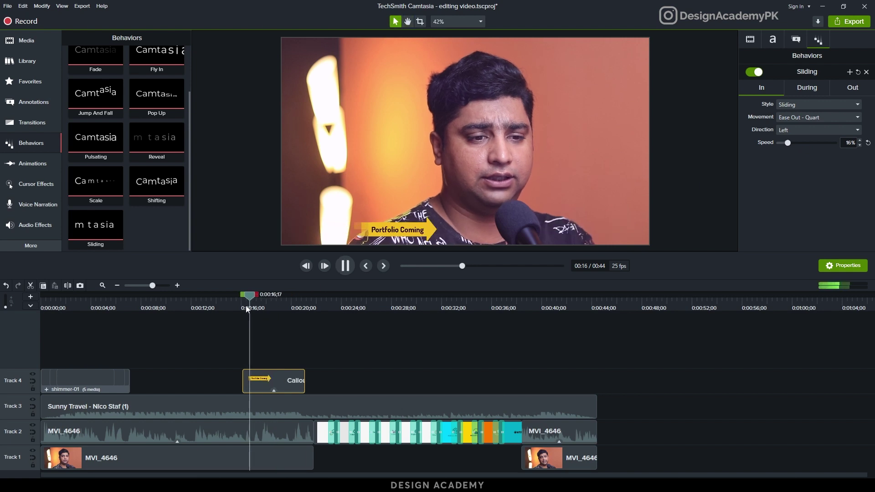
key("space")
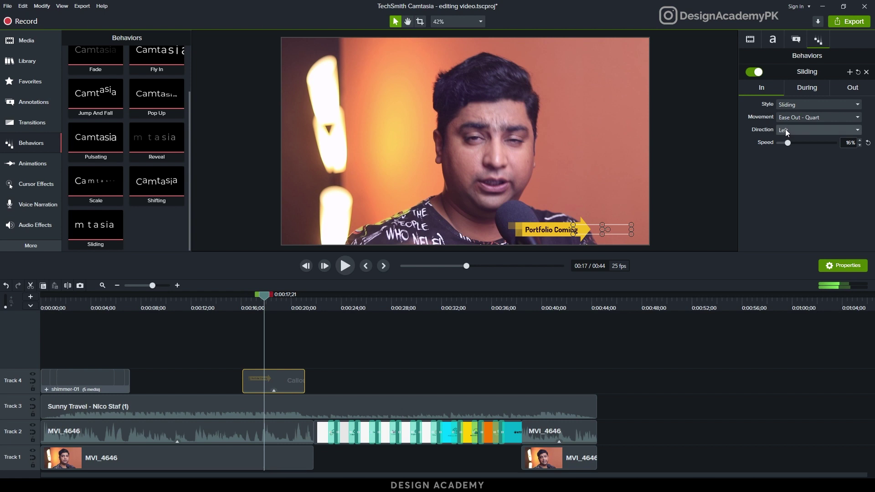
Try an In speed of 100% for the Sliding behavior and play the callout's entrance
left_click_drag(788, 144, 836, 142)
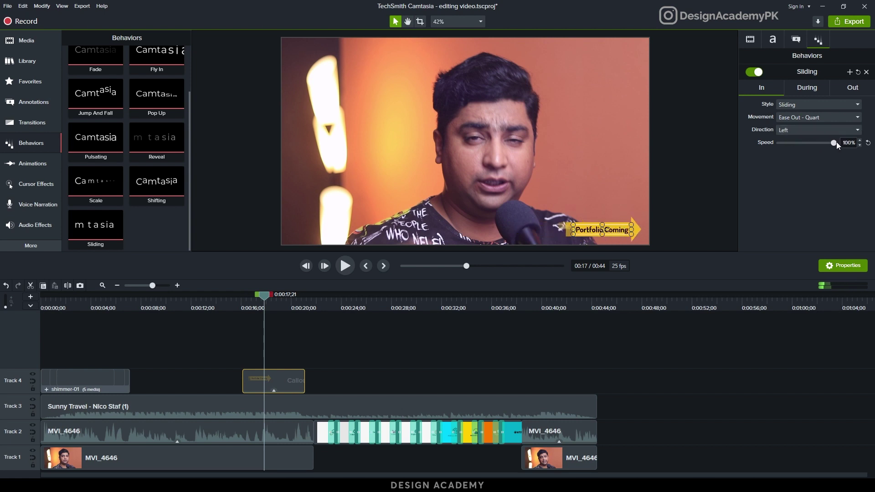
left_click(240, 308)
key("space")
key("space")
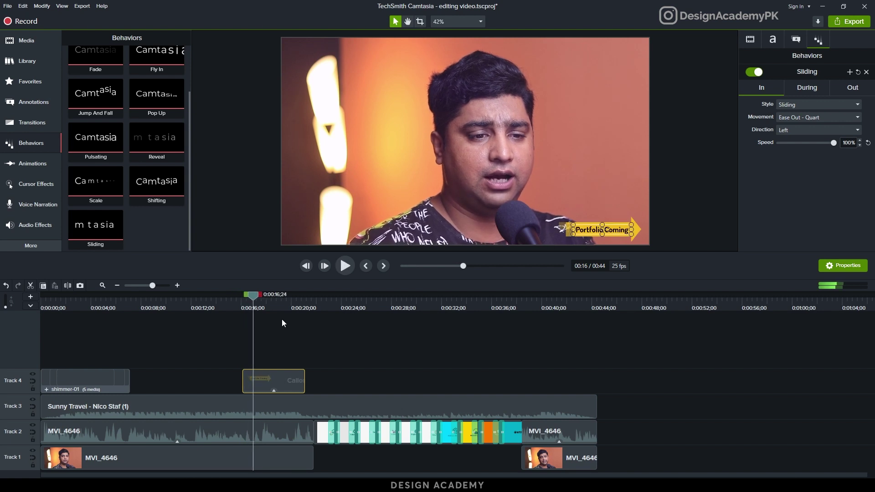
Set the Sliding behavior's In speed to 96% and play the video from the callout's start into the logo sequence
left_click(835, 143)
left_click(242, 305)
key("space")
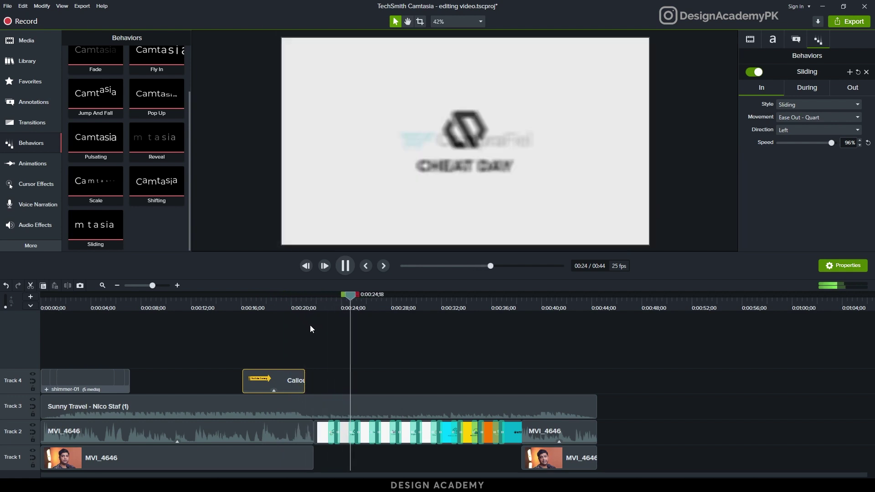
key("space")
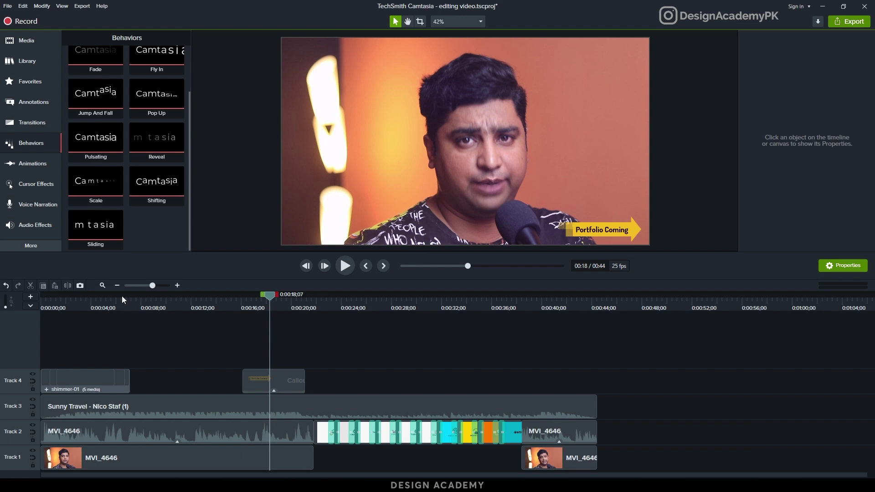
Open the screen recorder's Capture window, bring the editor back into view and place the window over the lower part of the preview
left_click(26, 27)
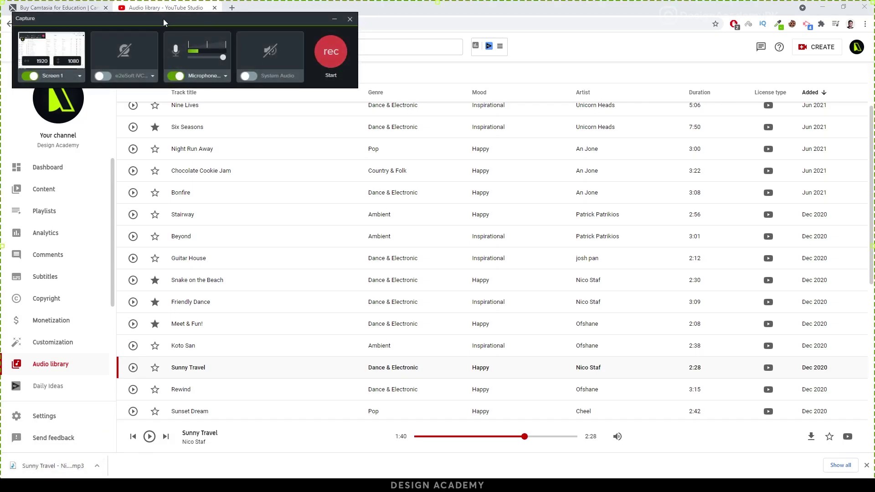
left_click_drag(165, 22, 252, 71)
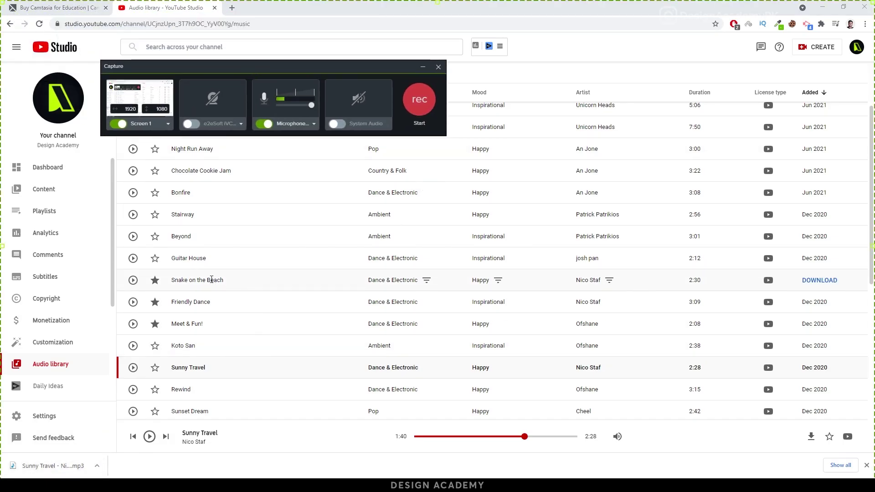
left_click(84, 486)
left_click_drag(213, 68, 509, 167)
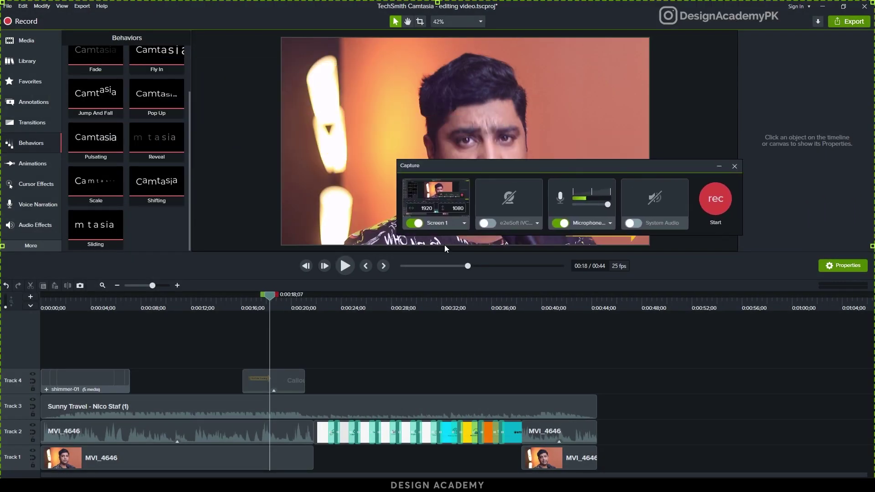
left_click(324, 309)
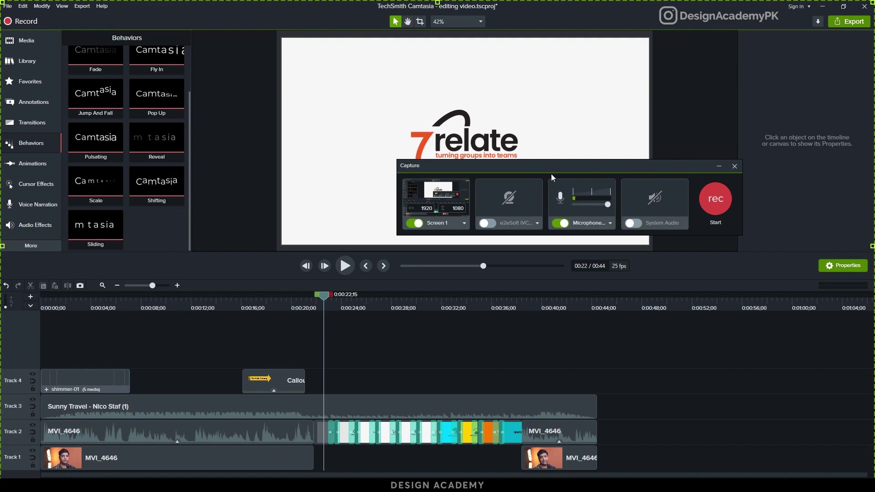
left_click_drag(552, 177, 512, 188)
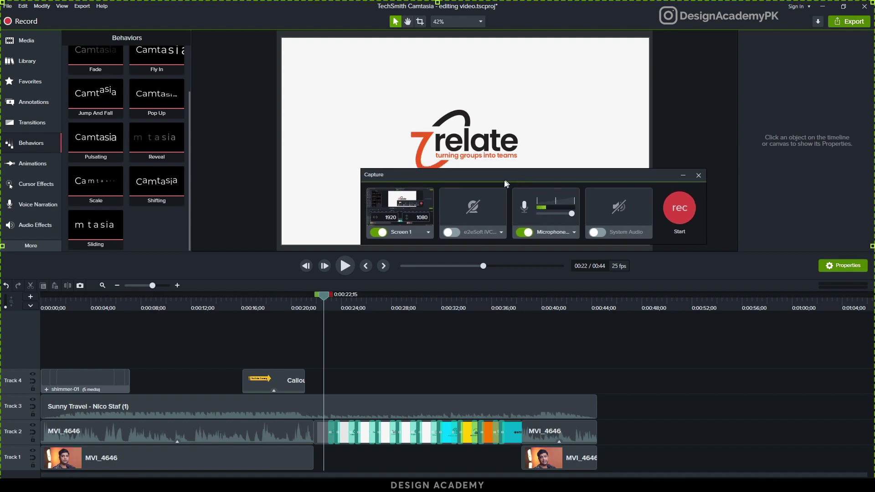
Set the recording area to a custom region of 1198 × 484 around the preview canvas
left_click(404, 234)
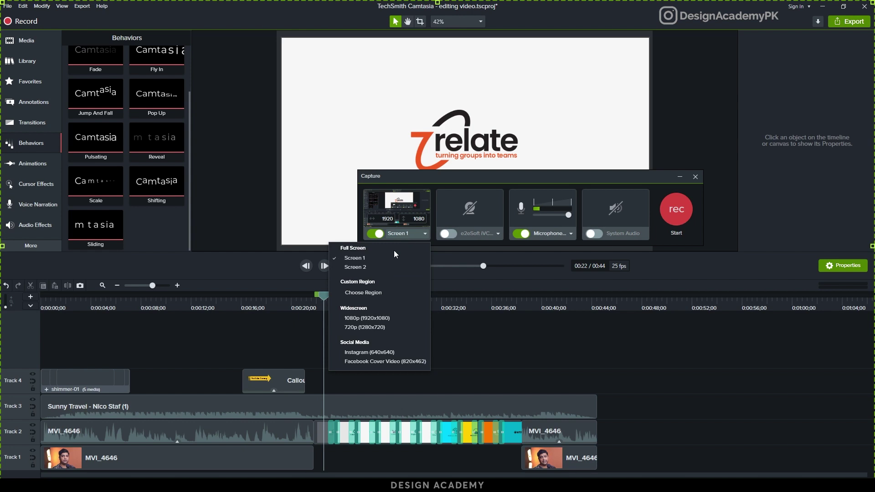
left_click(388, 294)
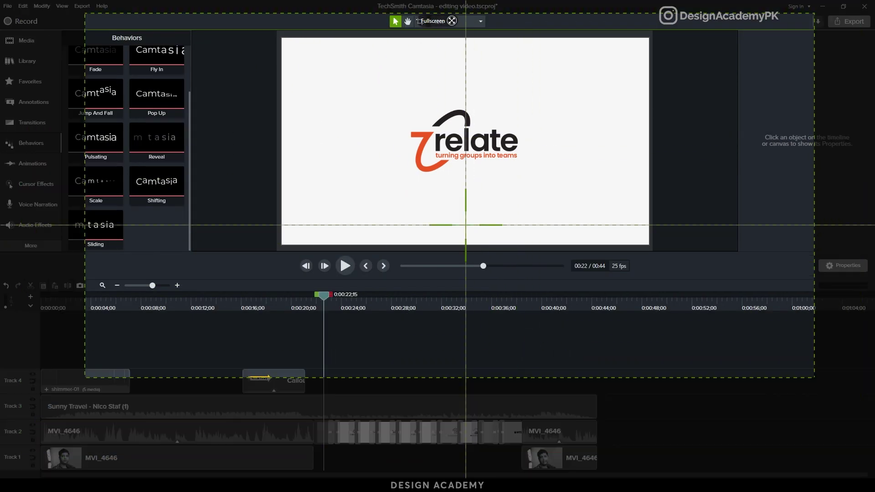
left_click(453, 207)
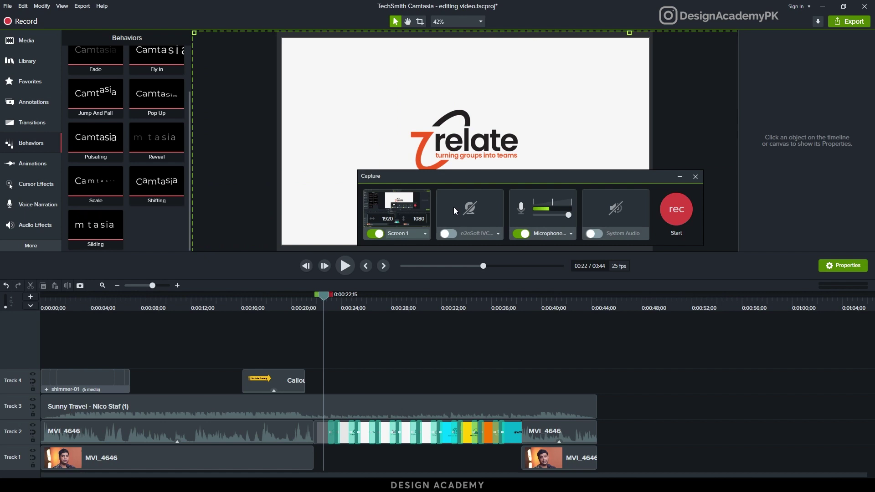
Switch the recording area to 1080p (1920x1080) and then back to full screen on Screen 1
left_click(398, 232)
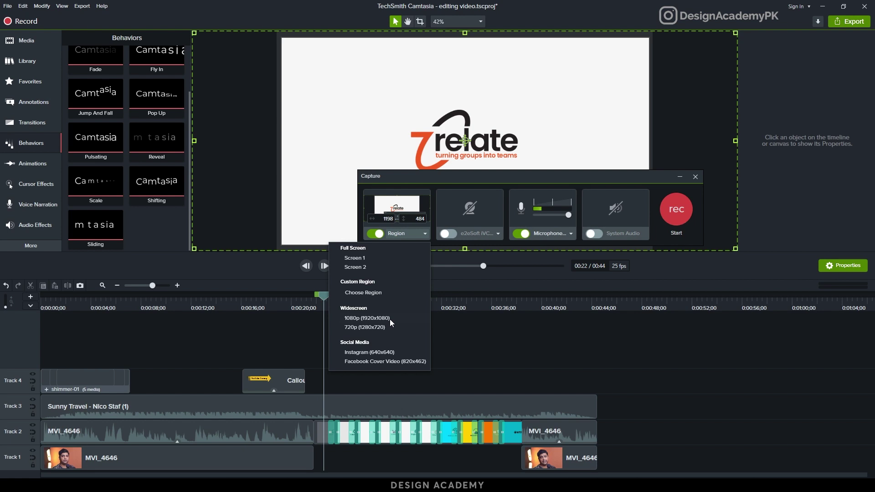
left_click(390, 320)
left_click(399, 235)
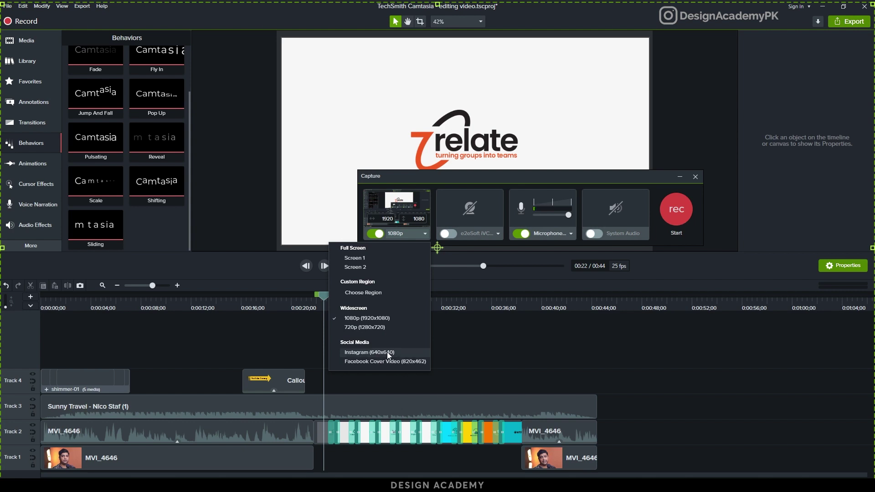
left_click(360, 260)
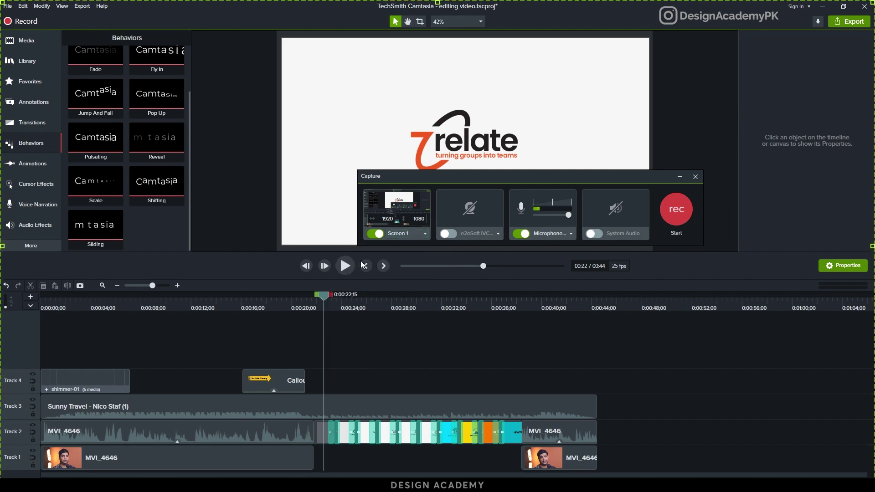
Turn on System Audio in the Capture window, adjust the microphone volume and start the recording
left_click_drag(435, 179, 377, 222)
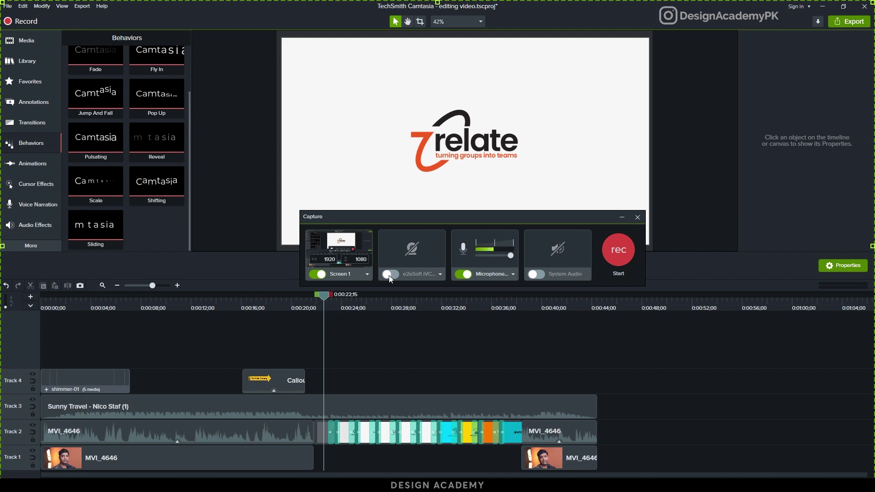
left_click(539, 273)
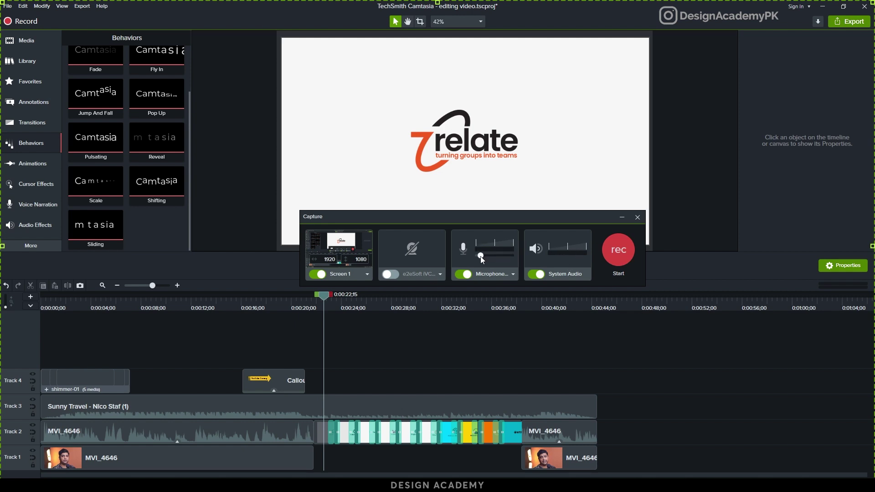
left_click_drag(512, 258, 516, 257)
left_click(619, 256)
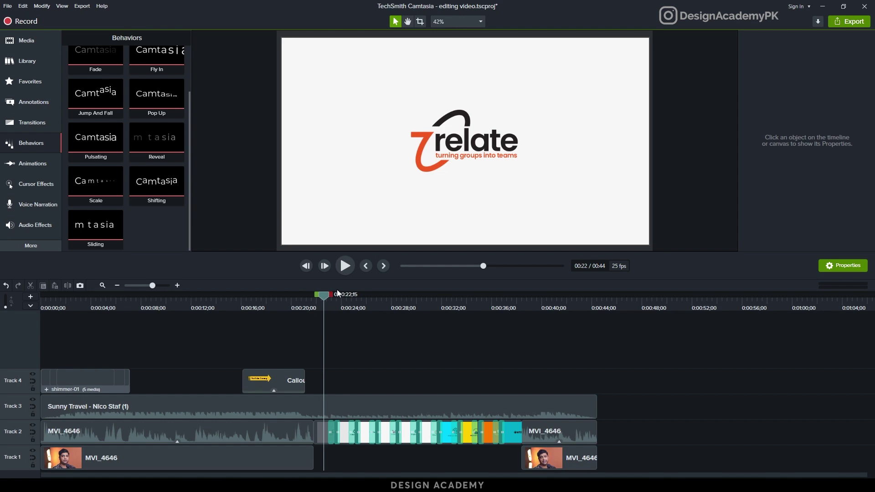
Move the playhead to 0:00:24;22 within the logo sequence
left_click_drag(326, 296, 353, 348)
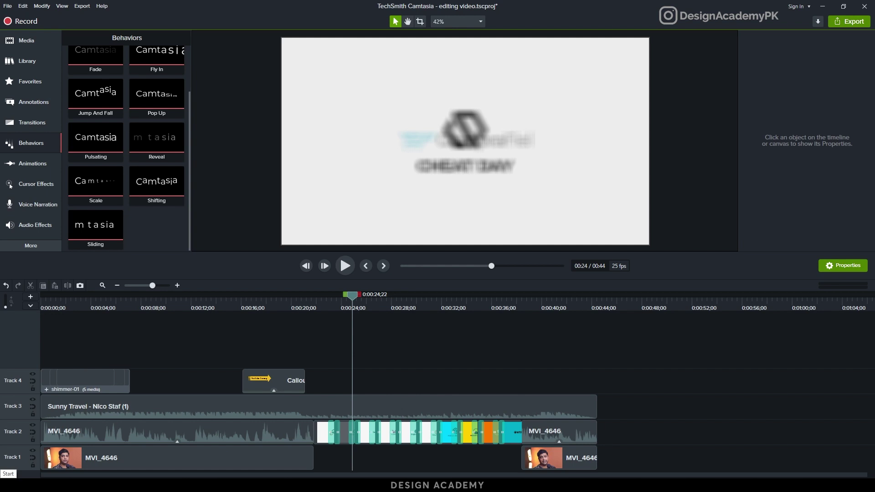
Launch Adobe Photoshop 2021 while the screen recording is running
left_click(9, 484)
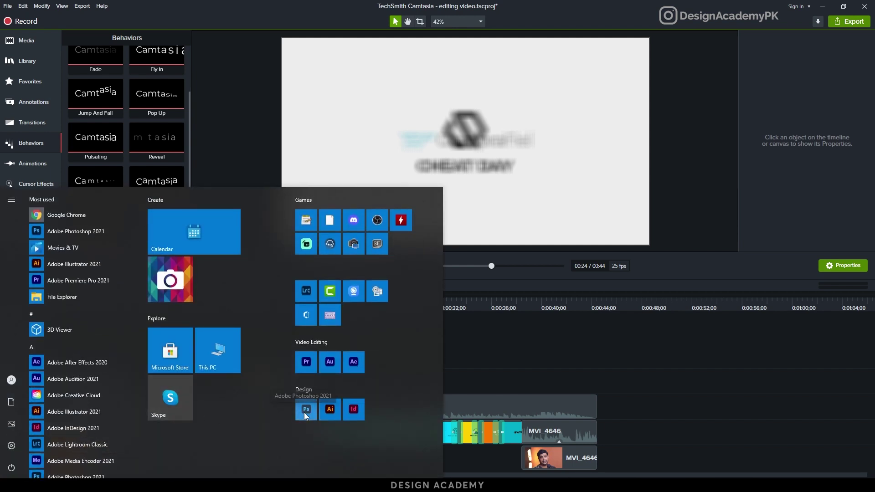
left_click(305, 410)
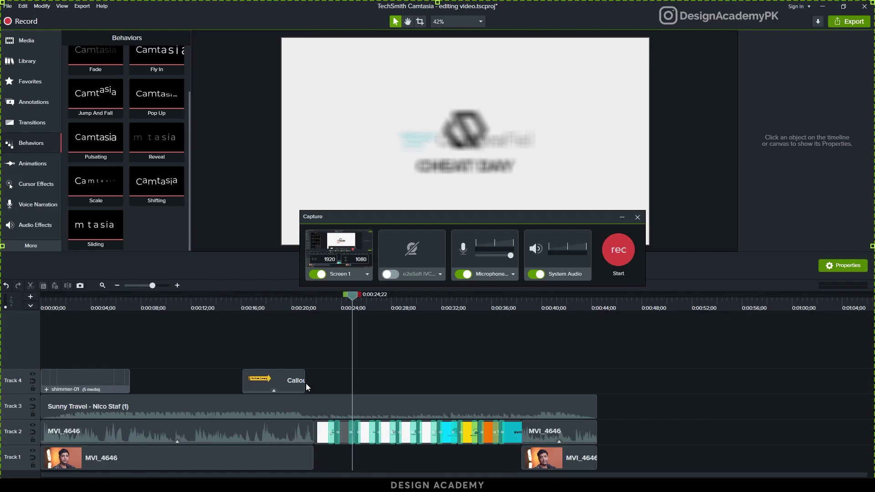
Close the Capture window and place Rec 08-16-21.trec from the media bin after the existing clips, using Tracks 3 and 4
key("b")
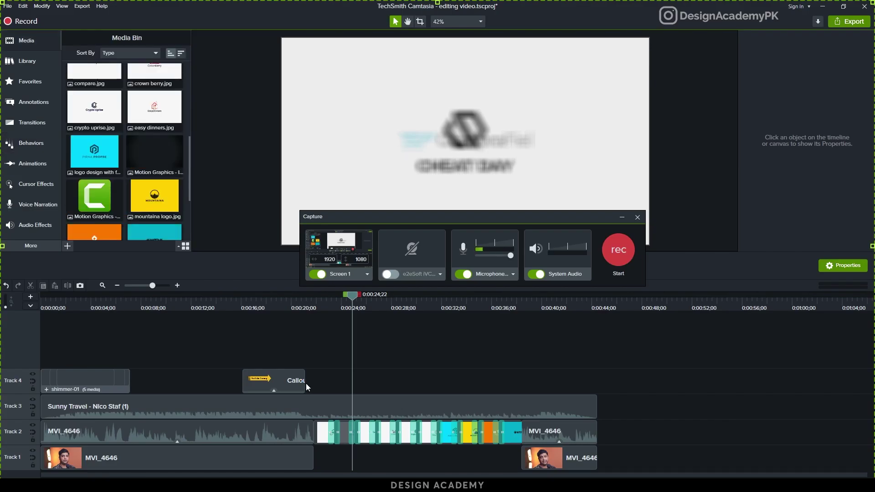
left_click(23, 42)
left_click(32, 45)
scroll(140, 167, "down", 2)
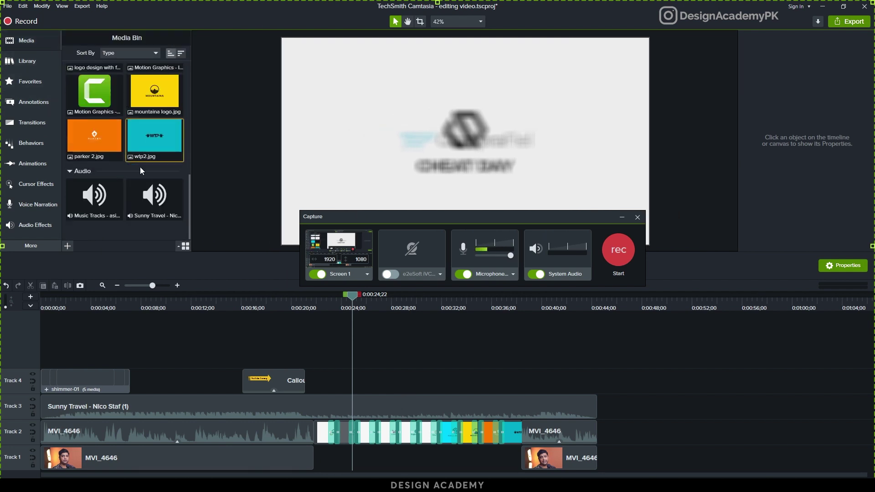
scroll(141, 167, "up", 6)
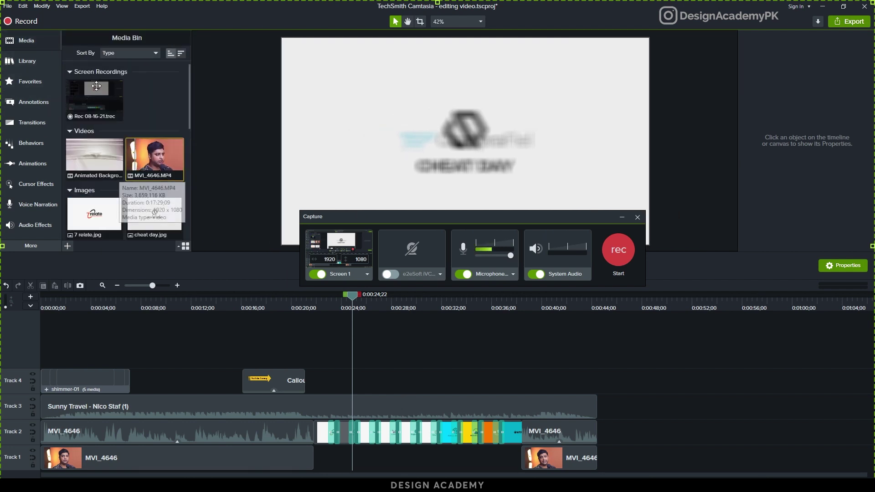
left_click(637, 217)
left_click_drag(95, 98, 601, 417)
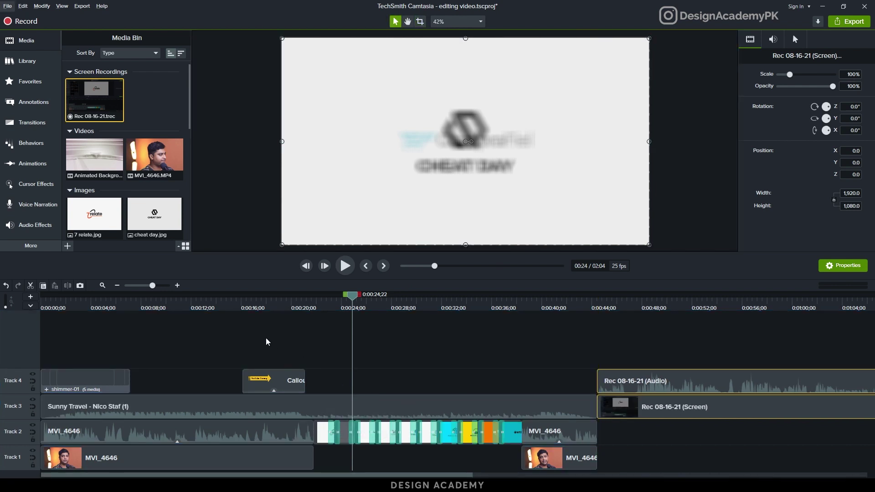
Play through the placed recording and set the playhead at 0:01:09;16, before Photoshop is launched
left_click_drag(155, 288, 147, 288)
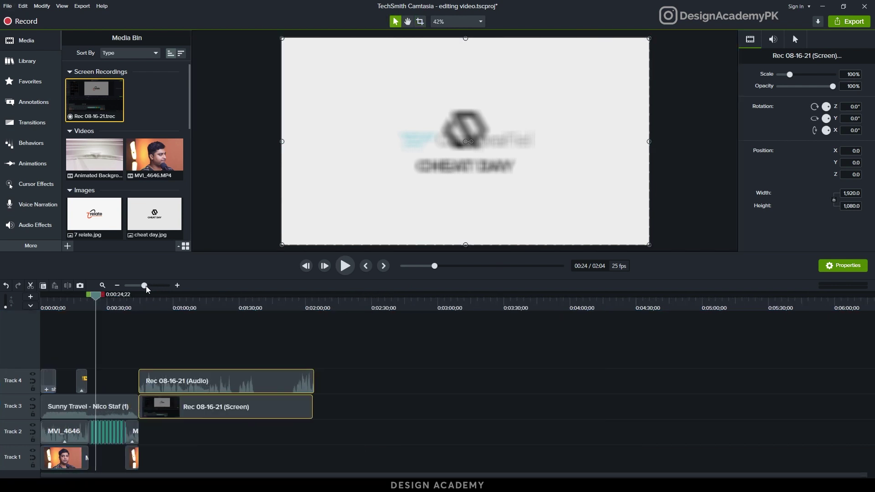
left_click(148, 312)
scroll(154, 357, "up", 2)
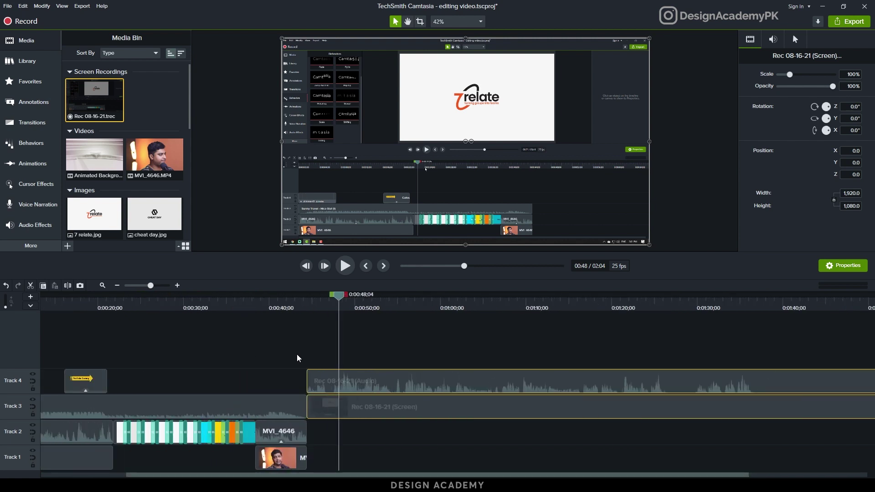
key("space")
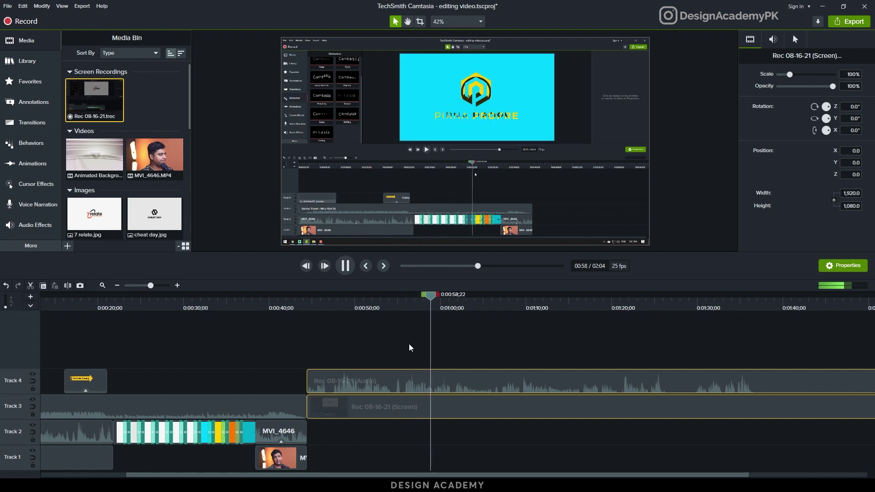
left_click(474, 310)
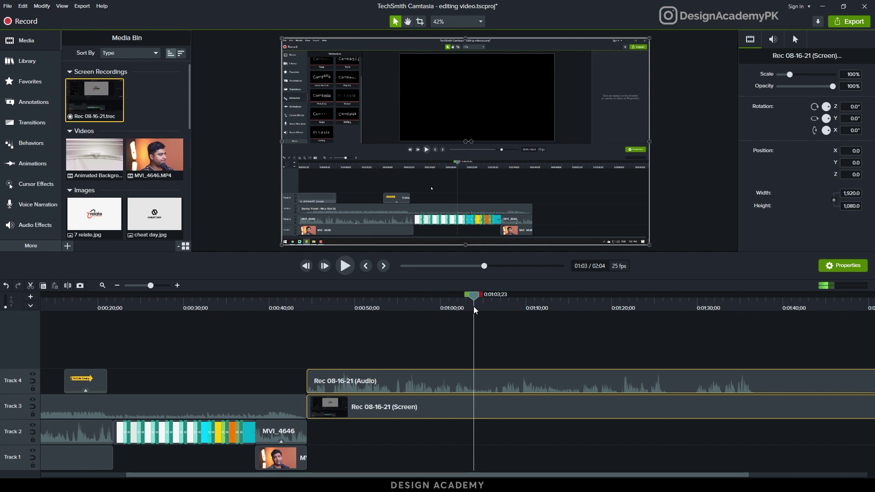
left_click_drag(473, 301, 524, 312)
key("space")
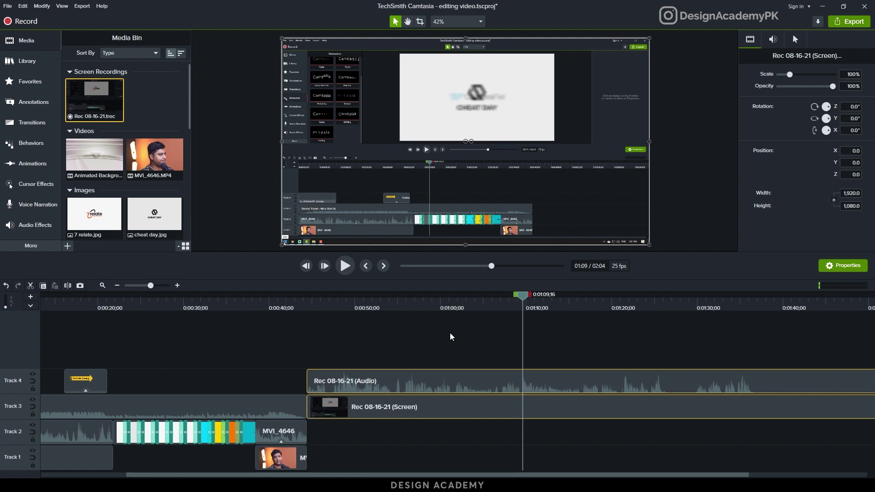
Cut away the recording before 0:01:09;16 and move its remaining screen and audio clips back to start at 0:00:50;12
left_click_drag(412, 331, 454, 435)
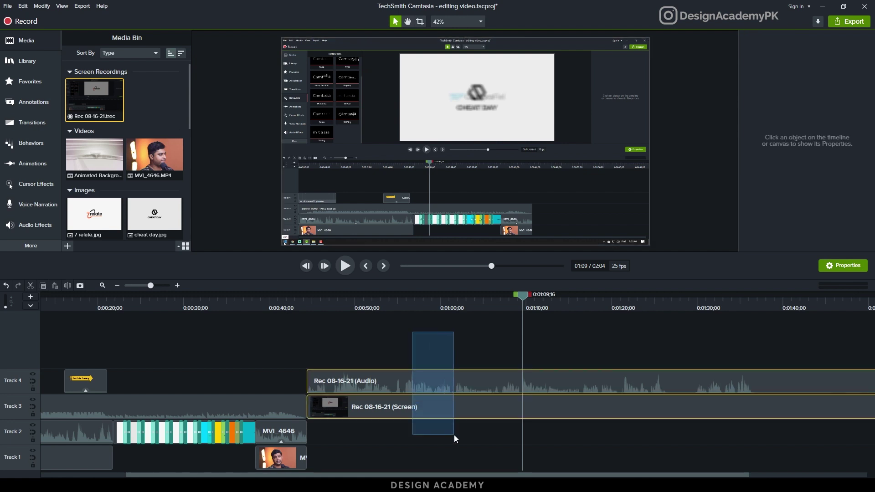
left_click(67, 285)
left_click_drag(360, 335, 399, 420)
key("Delete")
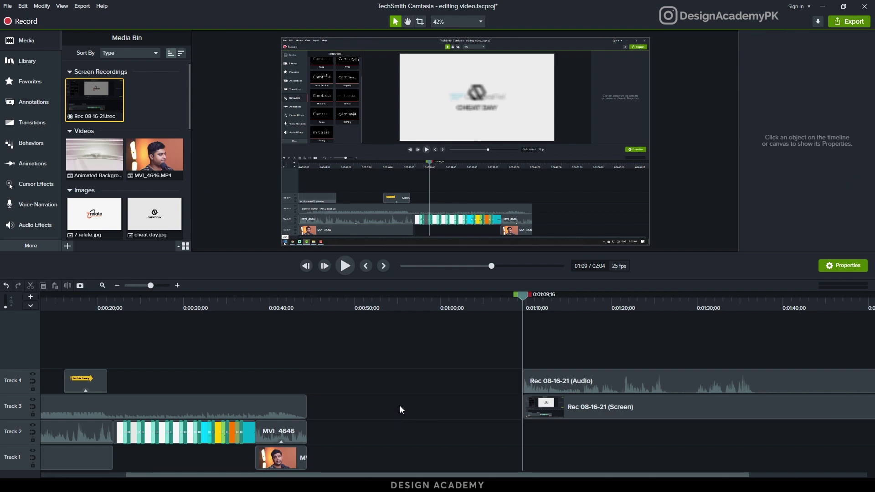
left_click_drag(587, 385, 424, 385)
Play up to the Photoshop splash screen and split the recording at 0:01:07;13
left_click_drag(442, 308, 471, 324)
key("space")
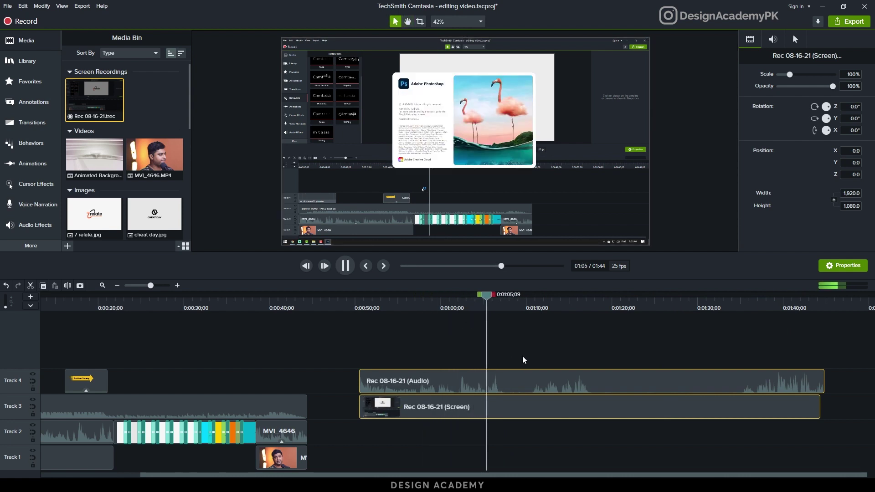
key("space")
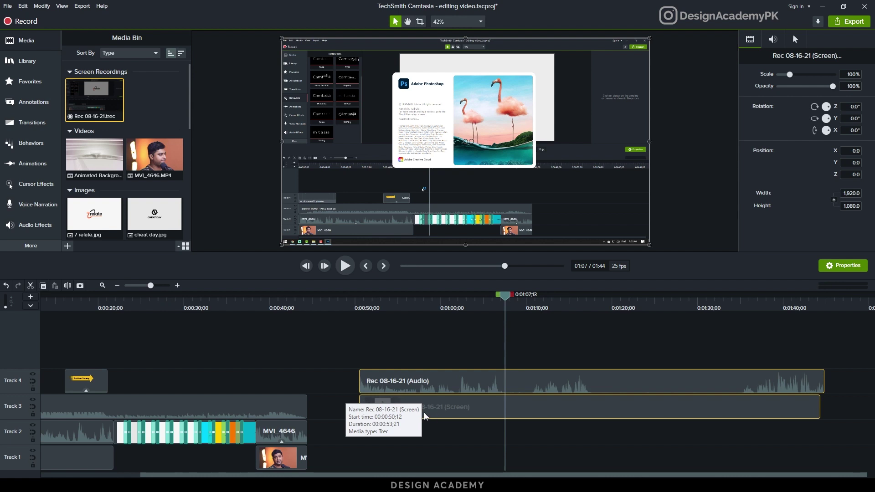
left_click(68, 286)
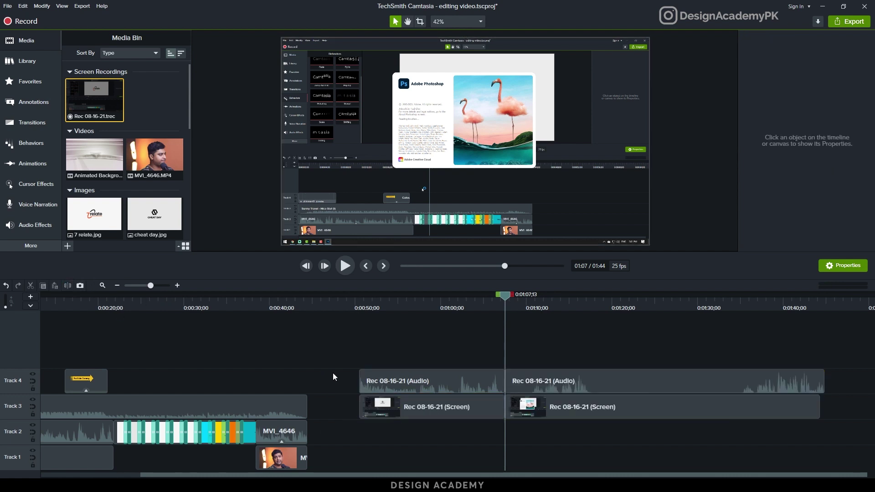
Split the recording's screen and audio clips again at 0:01:37;11, where Photoshop's empty home window shows
left_click_drag(507, 299, 763, 321)
left_click_drag(592, 338, 645, 428)
left_click_drag(596, 343, 585, 414)
left_click(67, 286)
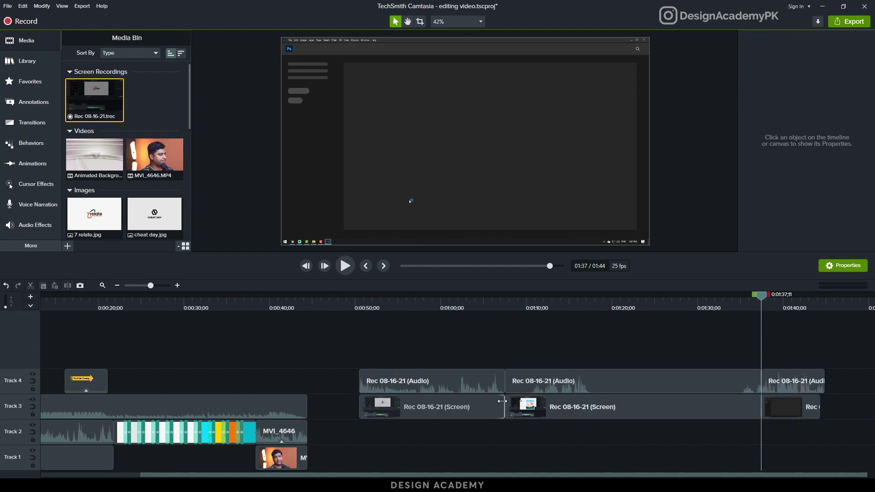
Add Clip Speed to the middle recording segment and compress its screen clip to about 4.6 seconds
left_click(623, 409)
right_click(623, 410)
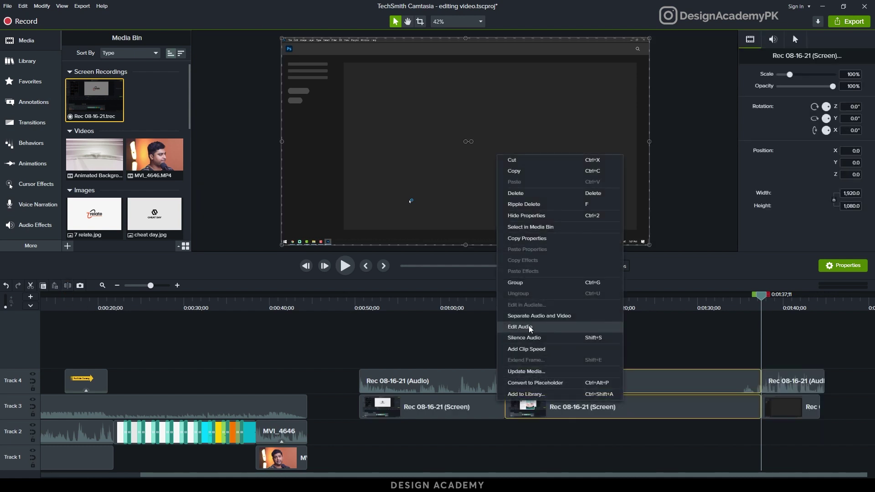
left_click(528, 350)
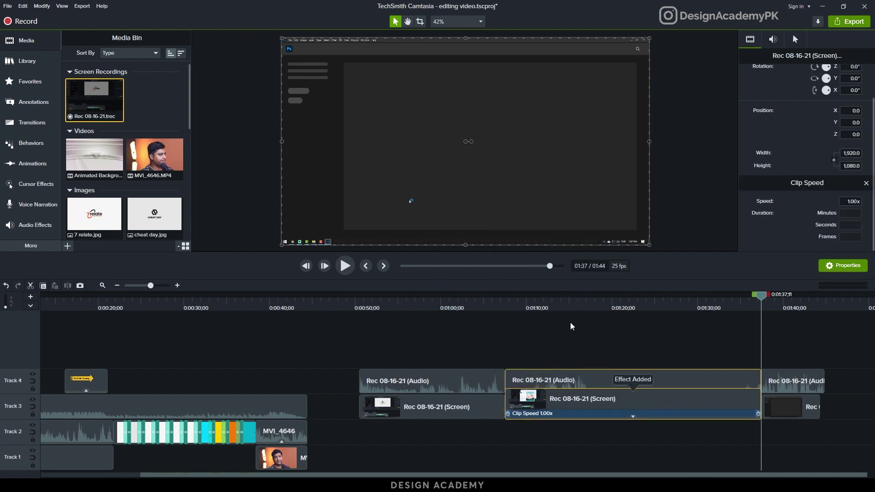
left_click_drag(758, 413, 565, 416)
key("ctrl+z")
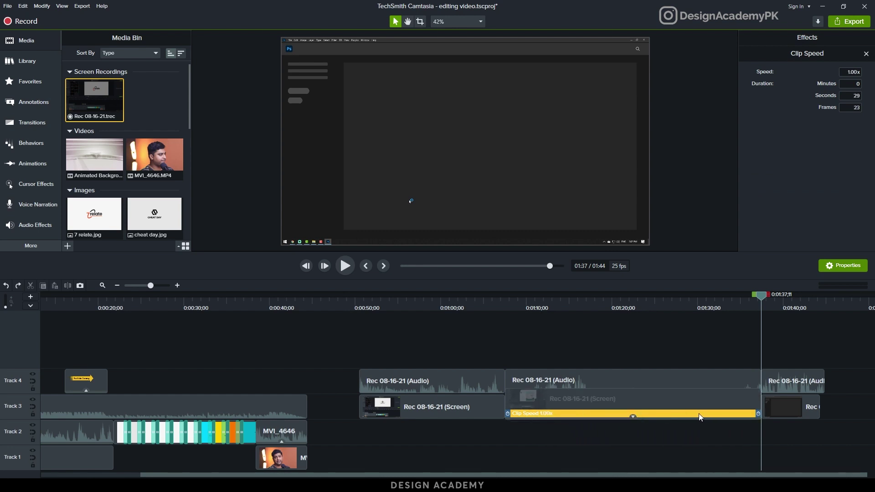
left_click(634, 415)
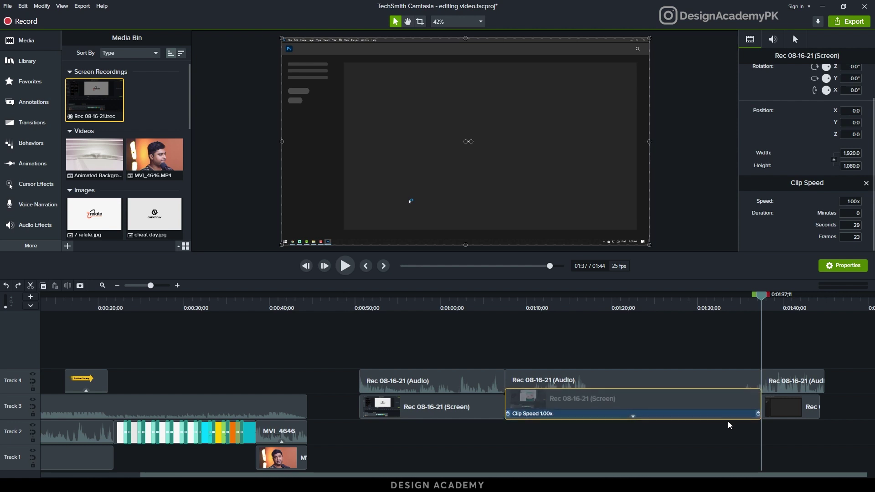
left_click_drag(759, 414, 544, 416)
Speed up the middle segment's audio clip to 6.50x to match its screen clip
left_click(606, 385)
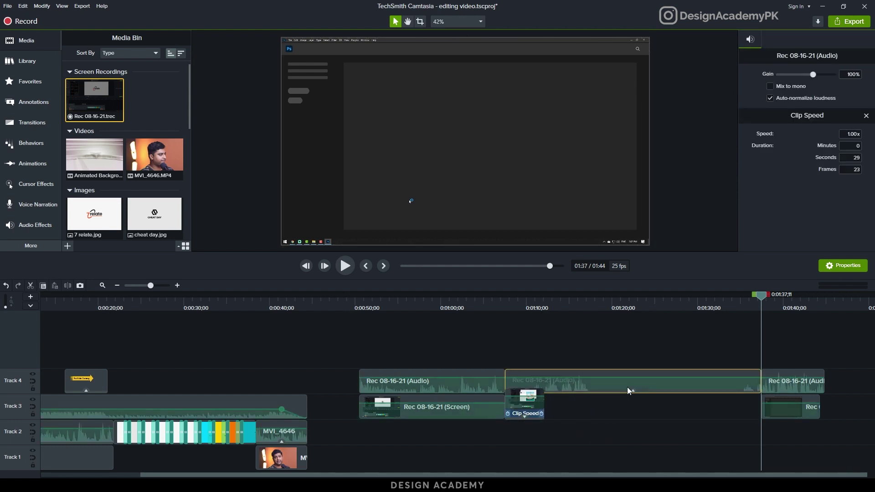
left_click(632, 391)
left_click_drag(758, 387, 546, 389)
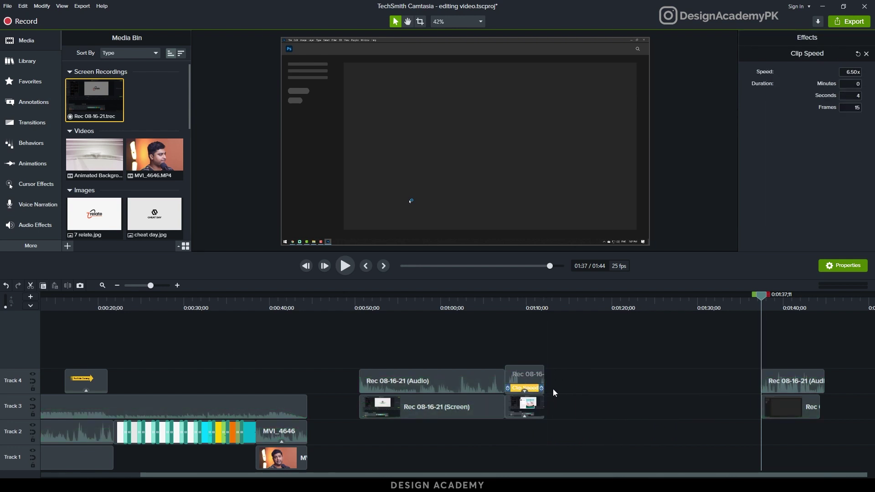
left_click(555, 393)
Move the last recording segment against the sped-up segment, preview the speed-up and delete the sped-up audio clip
left_click_drag(707, 347, 807, 431)
left_click_drag(790, 408, 572, 408)
left_click(512, 309)
key("space")
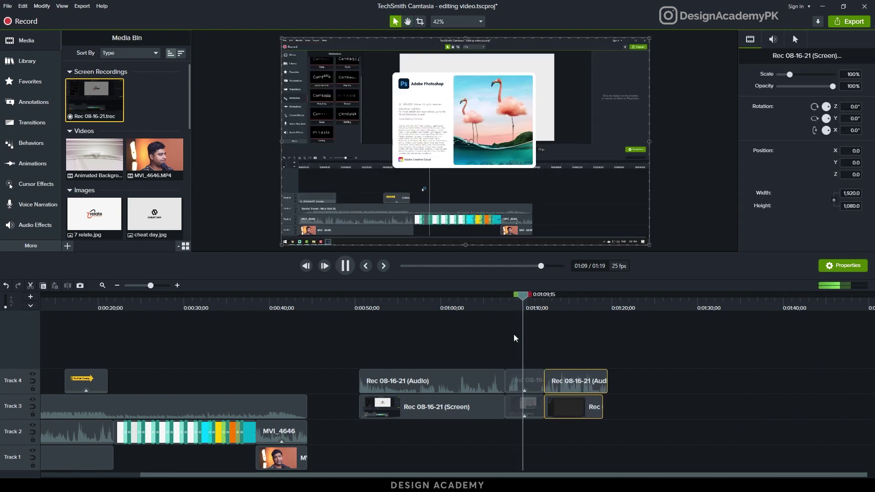
left_click(516, 352)
left_click_drag(521, 382, 521, 381)
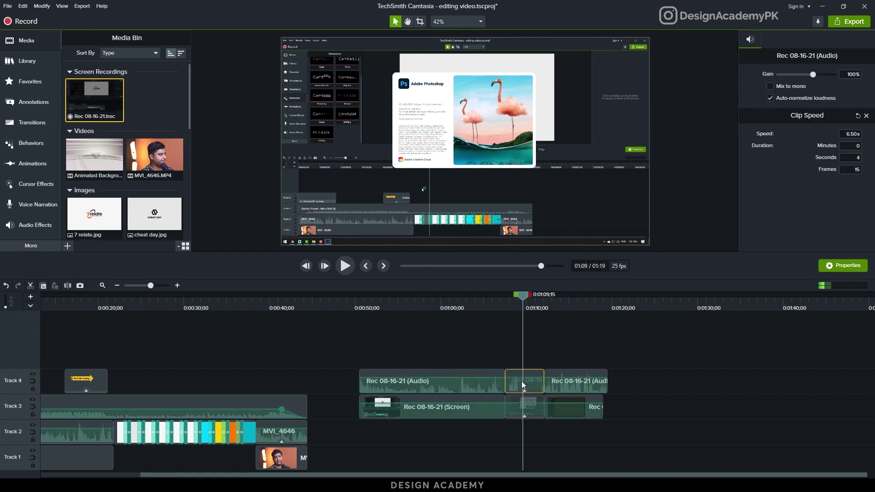
key("Delete")
Compress the sped-up screen clip further to end at 0:01:09;07 and move the last segment up against it
left_click(502, 315)
key("space")
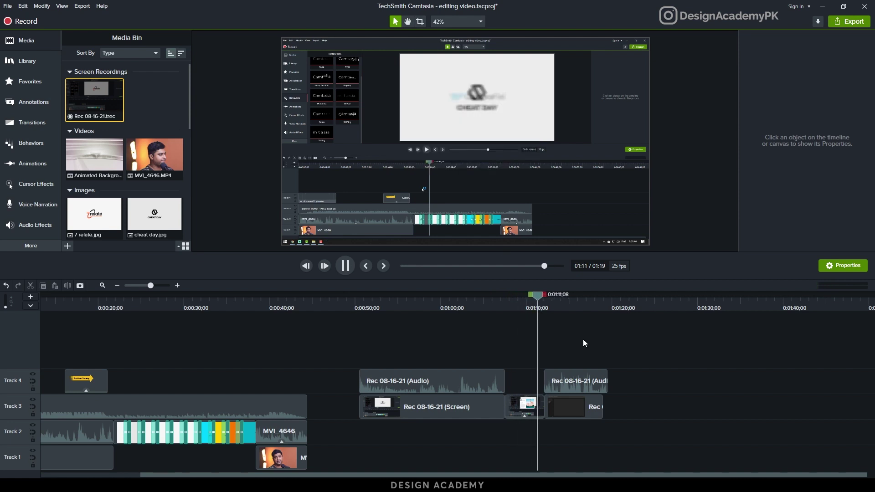
left_click(540, 407)
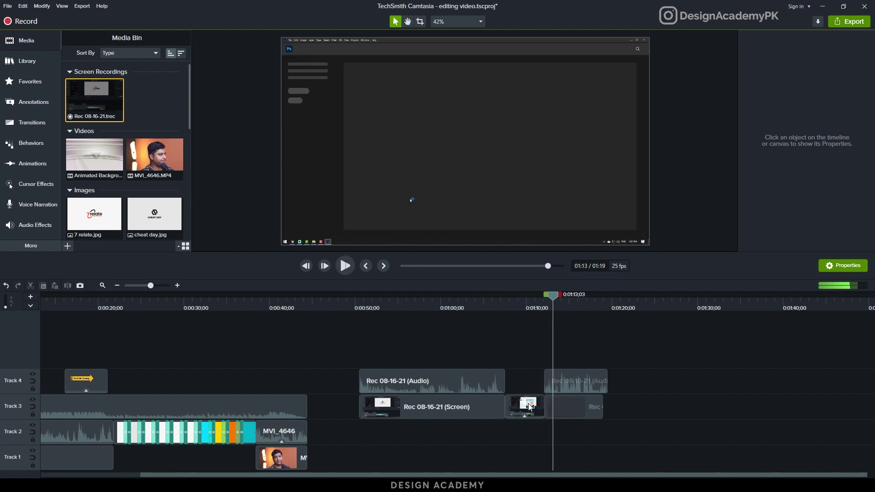
left_click(525, 416)
left_click_drag(541, 414, 520, 415)
left_click(578, 412)
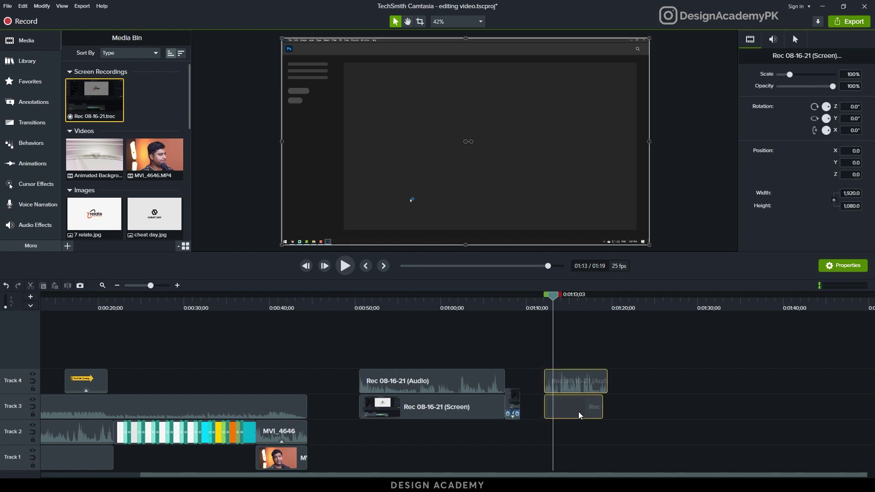
left_click_drag(579, 411, 553, 411)
Play the edited section and trim the last segment's screen and audio clips to end at 0:01:15;11
left_click(502, 306)
key("space")
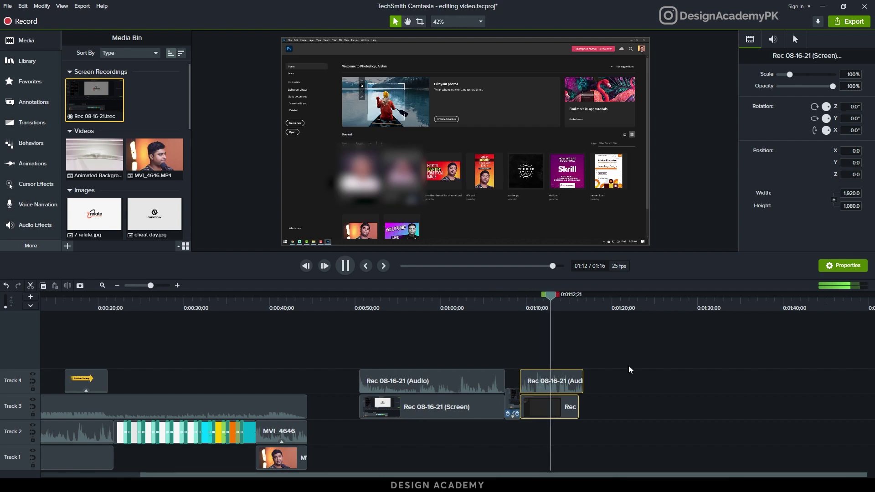
key("space")
left_click_drag(606, 356, 575, 413)
key("space")
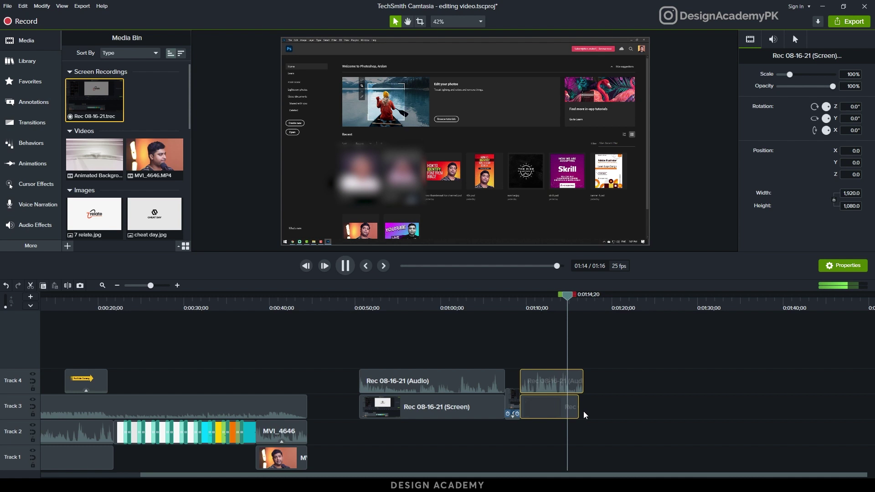
left_click(578, 415)
left_click_drag(578, 414, 573, 414)
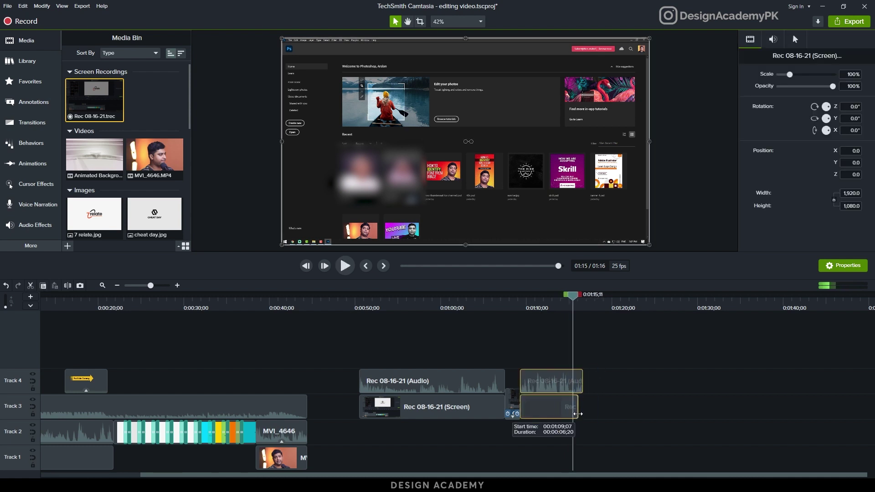
left_click(588, 413)
left_click_drag(563, 376, 573, 381)
left_click(587, 396)
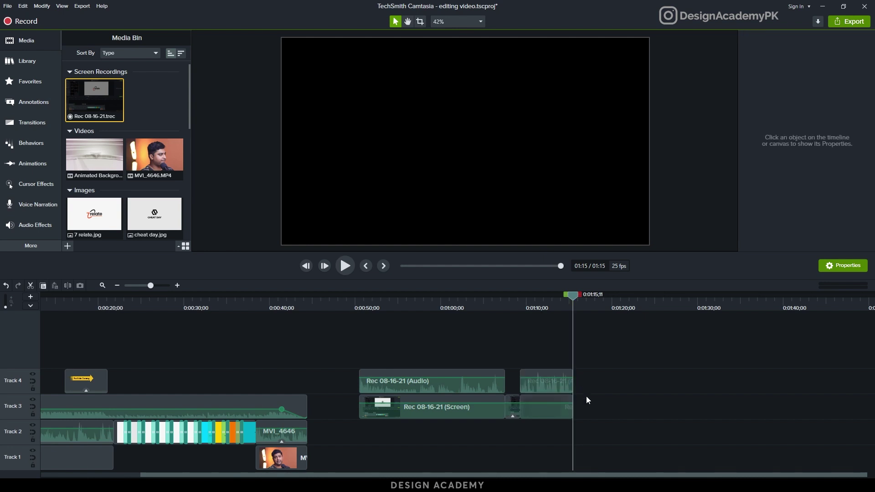
Add a Zoom-n-Pan animation to the recording at 0:00:53;21, zooming to 178% on the lower middle of the screen, and preview it
left_click_drag(559, 311, 407, 328)
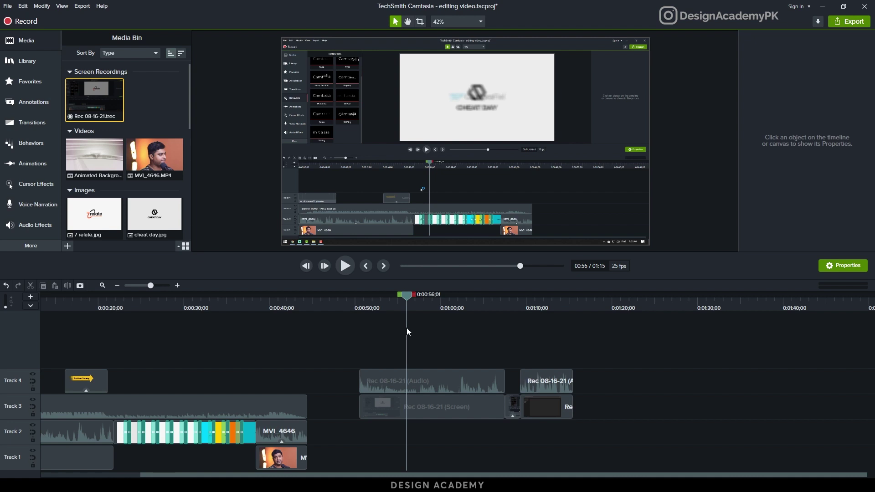
left_click_drag(367, 307, 387, 316)
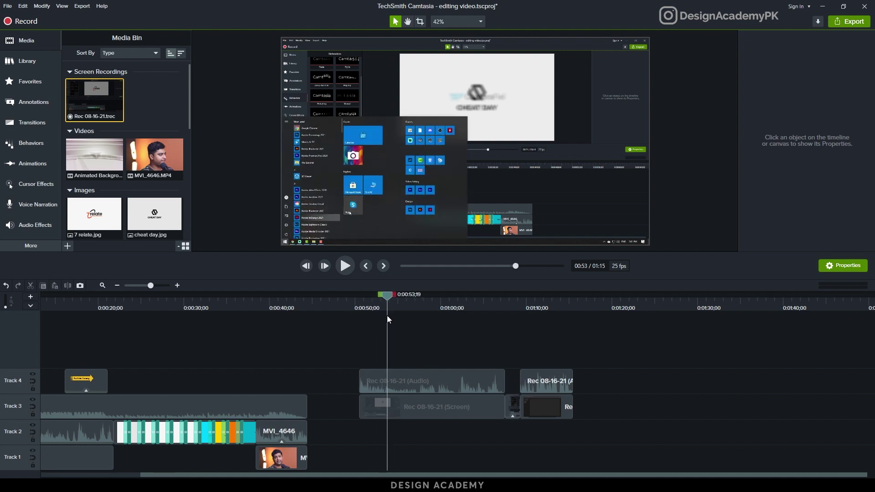
left_click(391, 385)
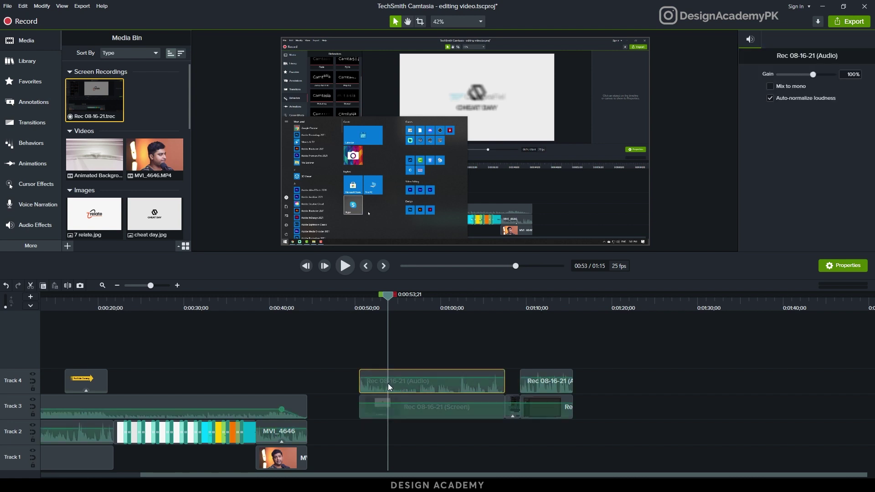
left_click(33, 166)
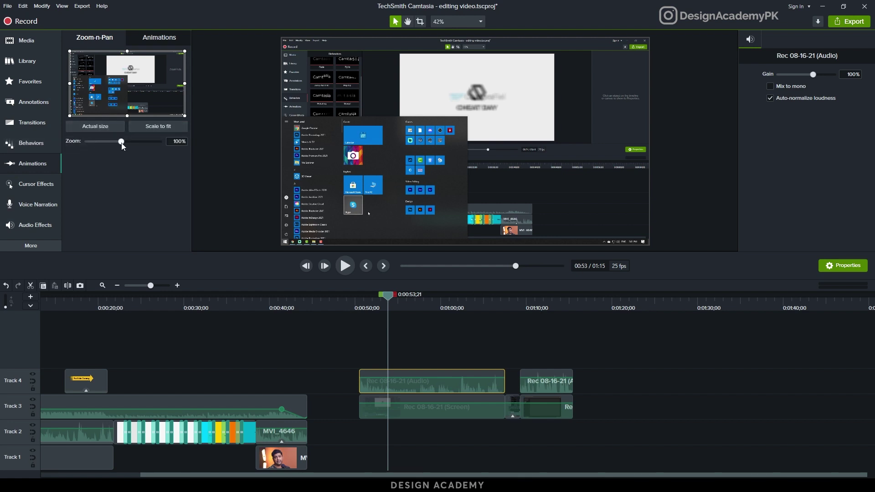
left_click_drag(123, 143, 151, 146)
left_click_drag(140, 93, 137, 102)
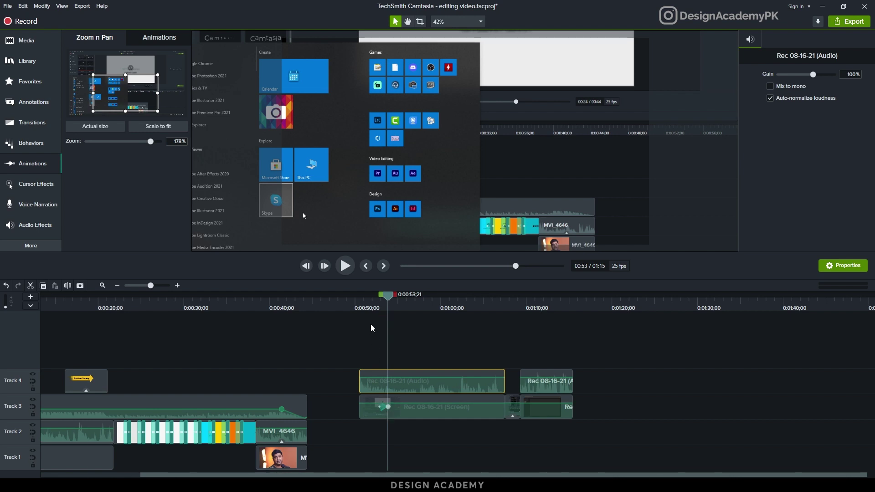
left_click(376, 311)
key("space")
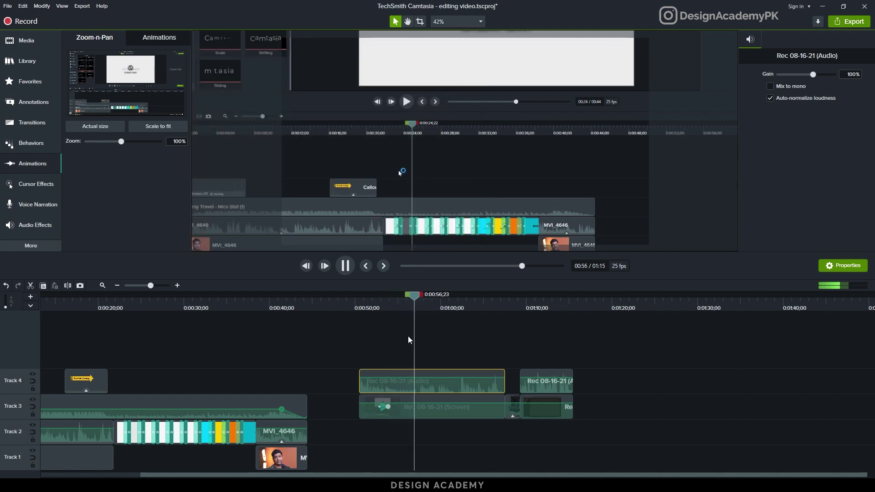
key("space")
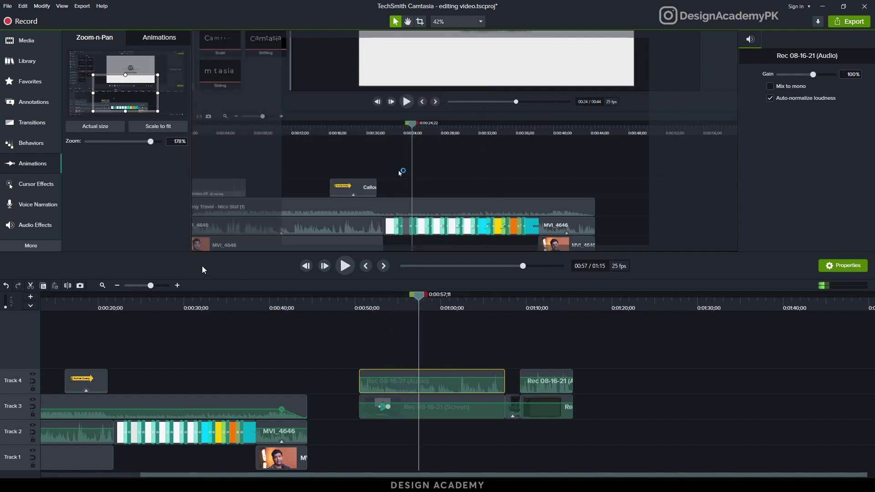
Try scaling the recording back to fit at 0:00:57;11, preview the change and undo it
left_click(155, 131)
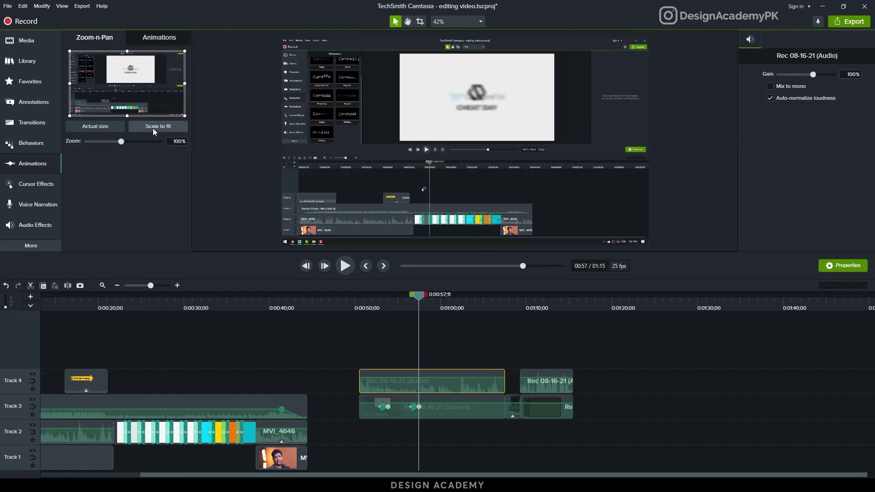
left_click(404, 305)
key("space")
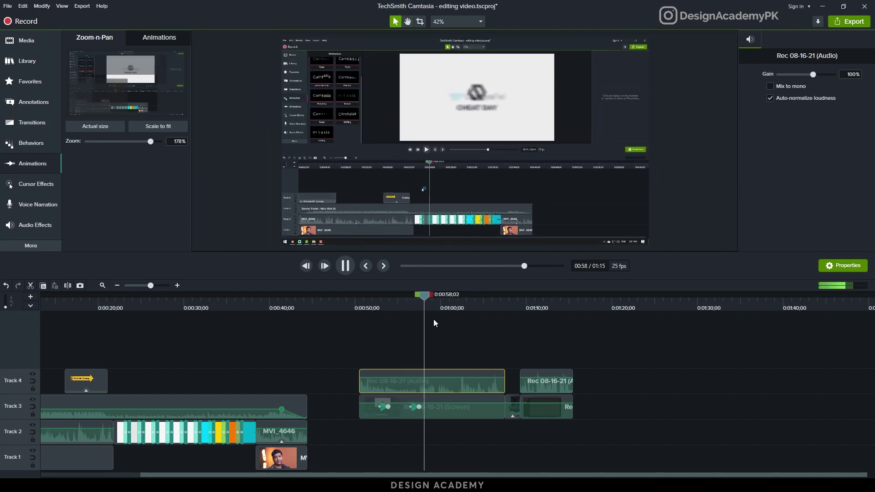
key("space")
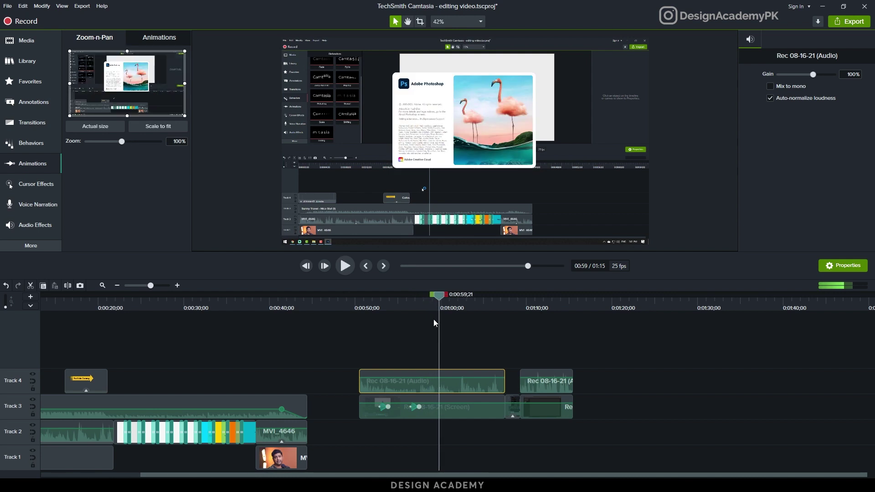
key("ctrl+z")
Add a second Zoom-n-Pan animation at 0:00:56;09 that widens the view to 114%, and preview the recording from its beginning
left_click(412, 303)
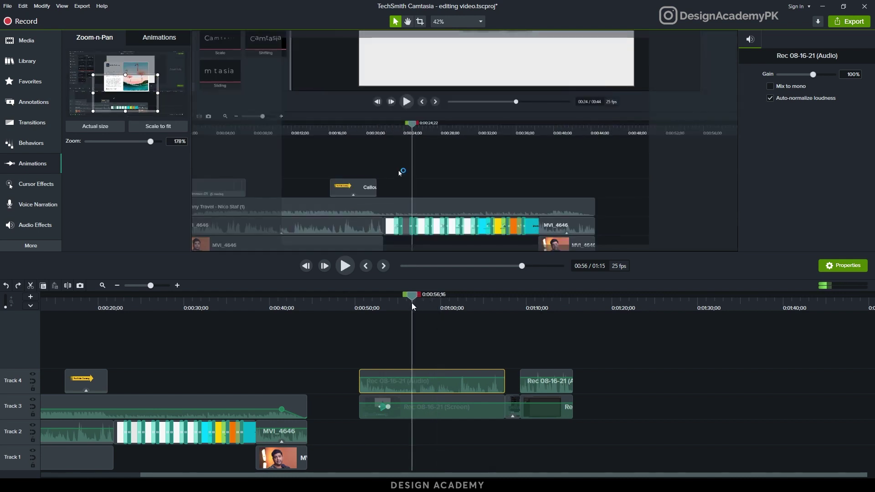
left_click_drag(412, 303, 409, 303)
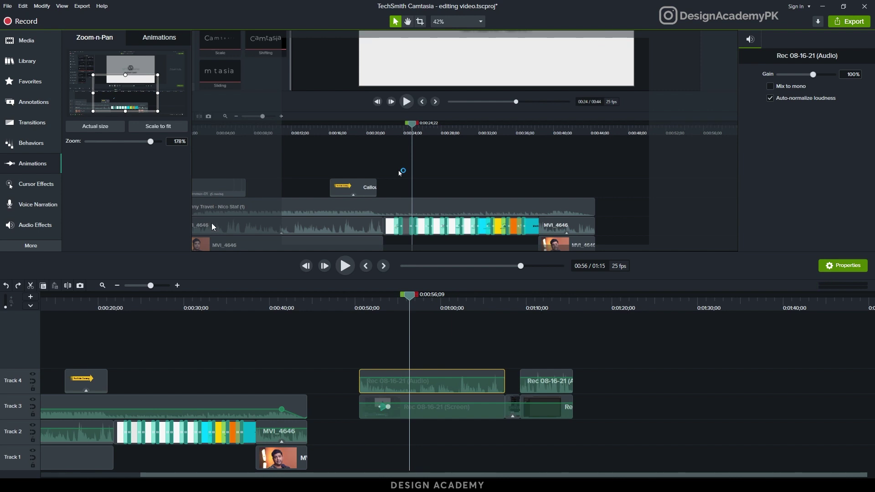
left_click_drag(158, 75, 180, 62)
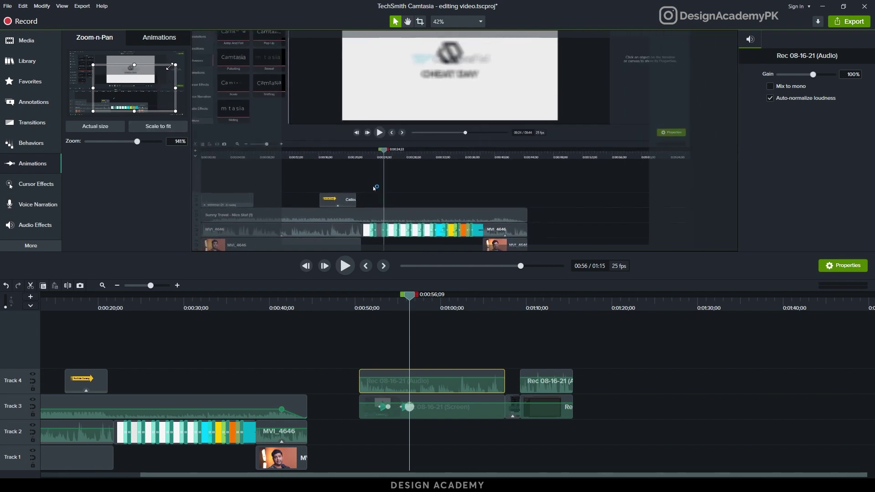
mouse_move(93, 62)
left_mouse_down()
mouse_move(79, 54)
mouse_move(88, 54)
left_mouse_up()
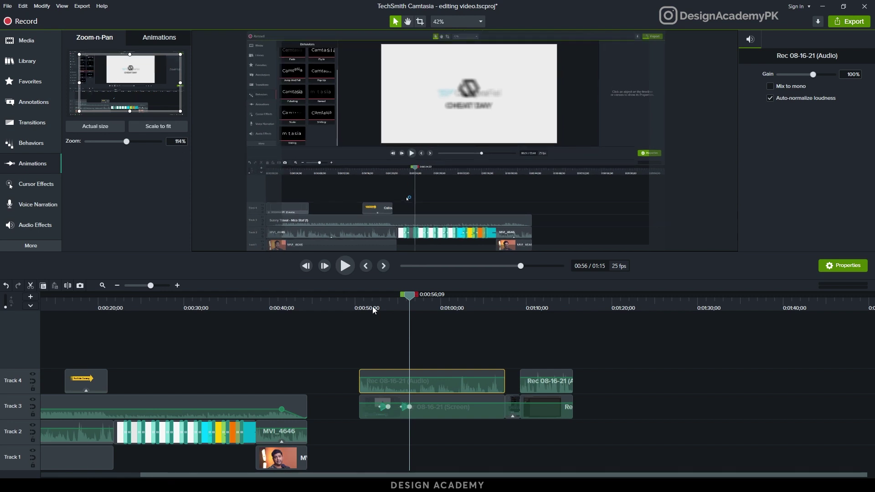
left_click(363, 305)
key("space")
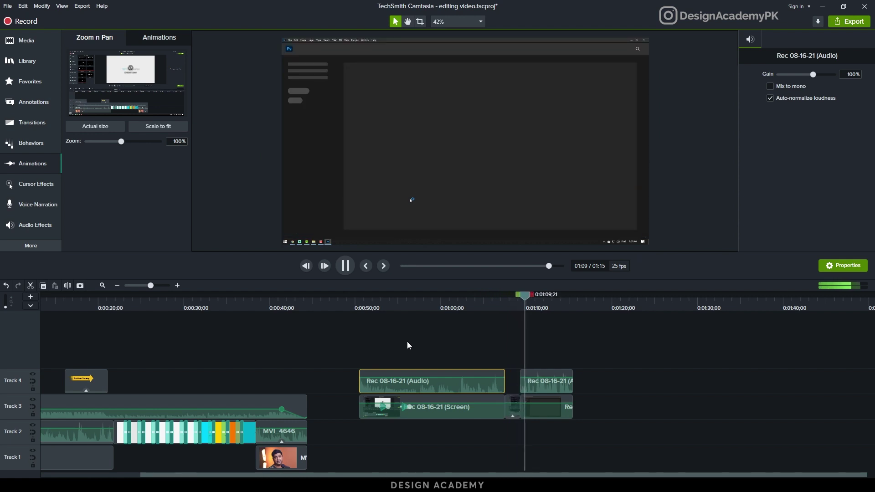
key("space")
left_click(408, 342)
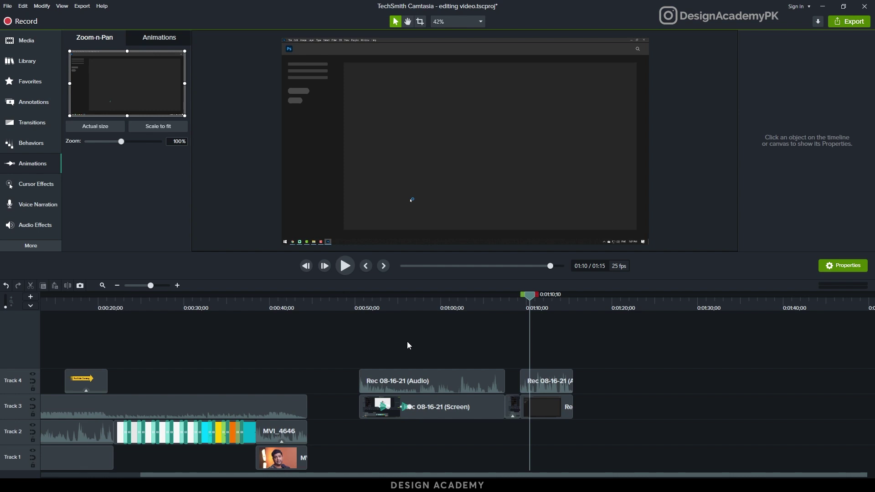
Move all the Rec 08-16-21 screen and audio clips together so they start directly at the end of the closing MVI_4646 clips
left_click_drag(343, 346, 584, 420)
left_click_drag(428, 392, 183, 366)
left_click(118, 311)
left_click_drag(120, 312, 262, 336)
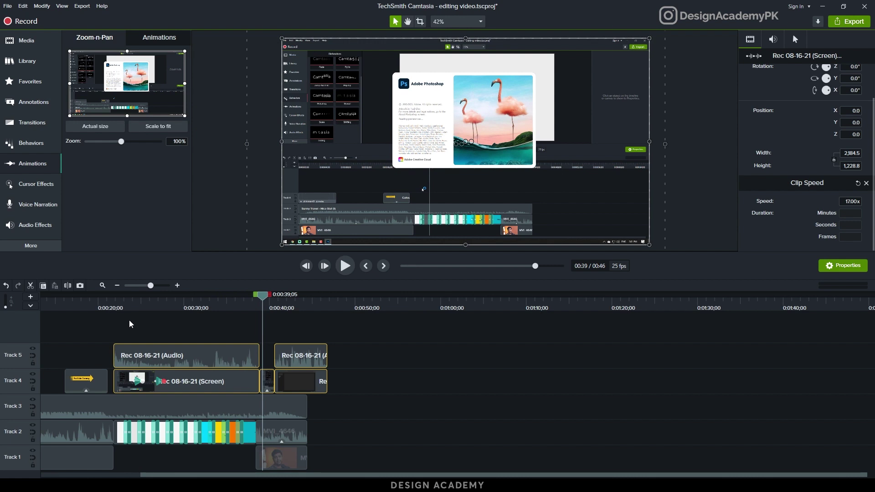
left_click_drag(296, 375, 479, 401)
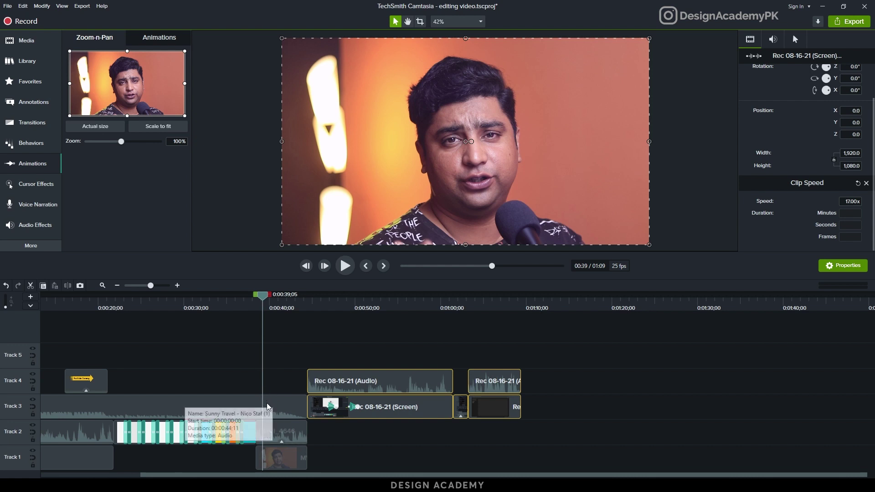
Place the recording clips on Tracks 2 and 3 between the logo sequence and the closing MVI_4646 clips, with the music on Track 5
left_click_drag(324, 433, 559, 457)
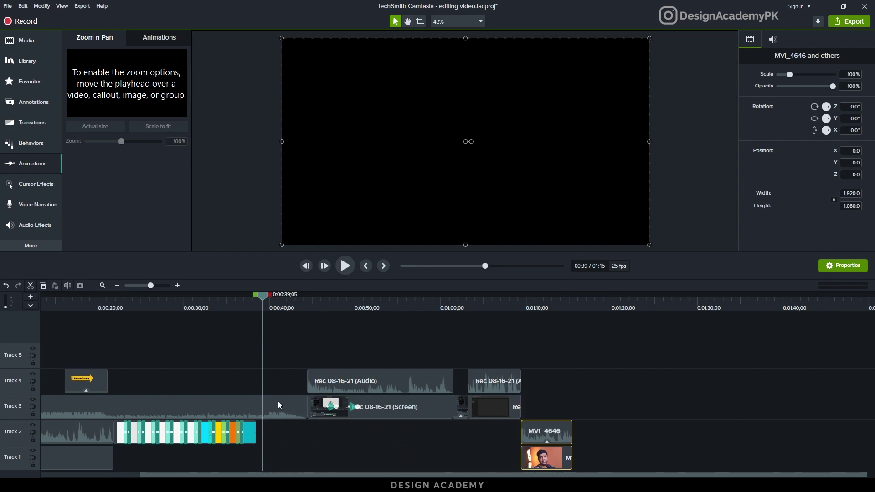
left_click_drag(278, 401, 432, 435)
left_click_drag(517, 387, 477, 436)
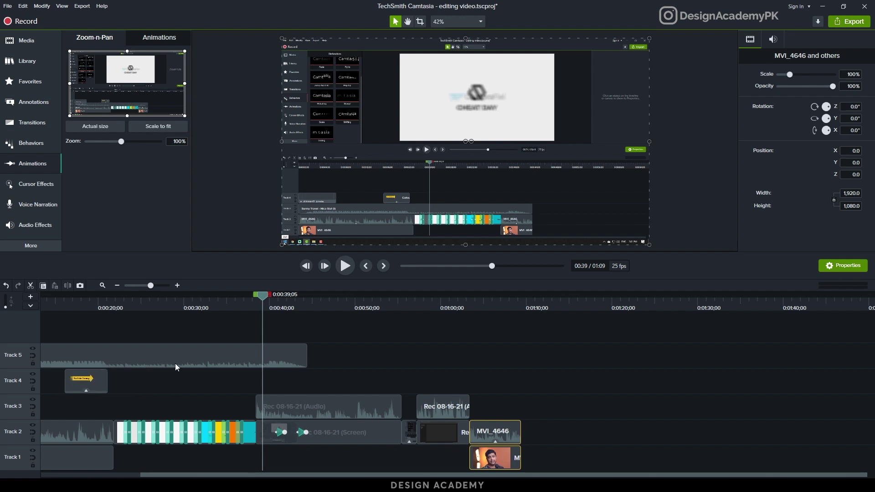
Extend the Sunny Travel music to the end of the closing MVI_4646 clips and shift its fade-out volume points to the new end
left_click_drag(307, 358, 459, 360)
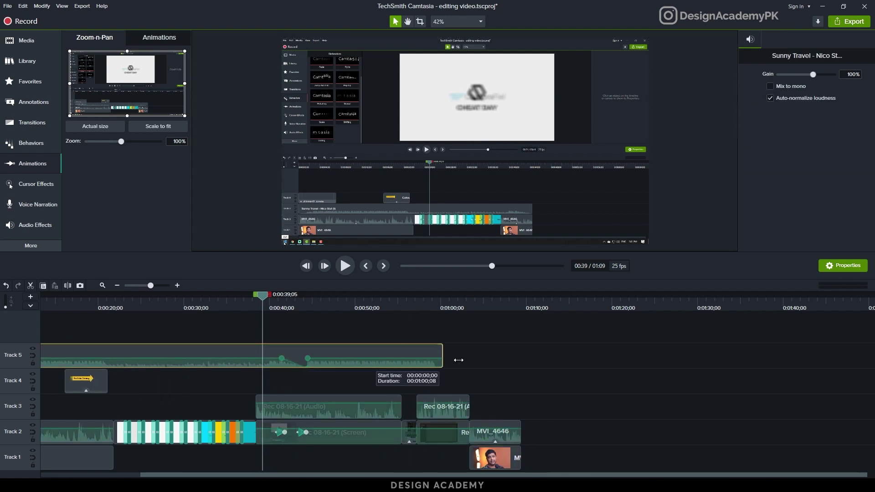
left_click_drag(382, 347, 452, 363)
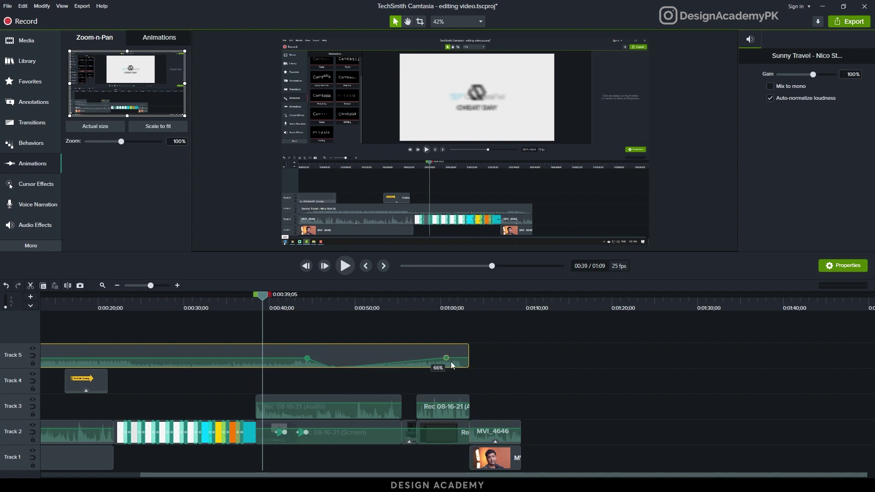
left_click_drag(333, 366, 450, 366)
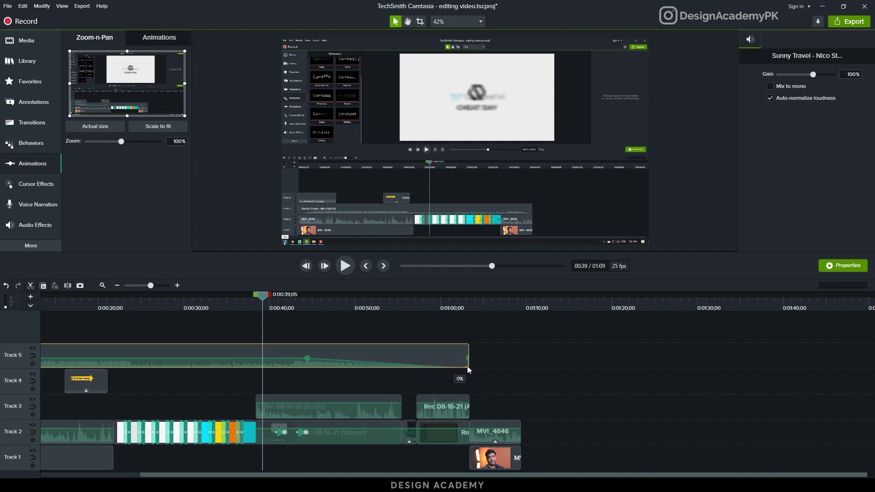
left_click_drag(308, 358, 442, 360)
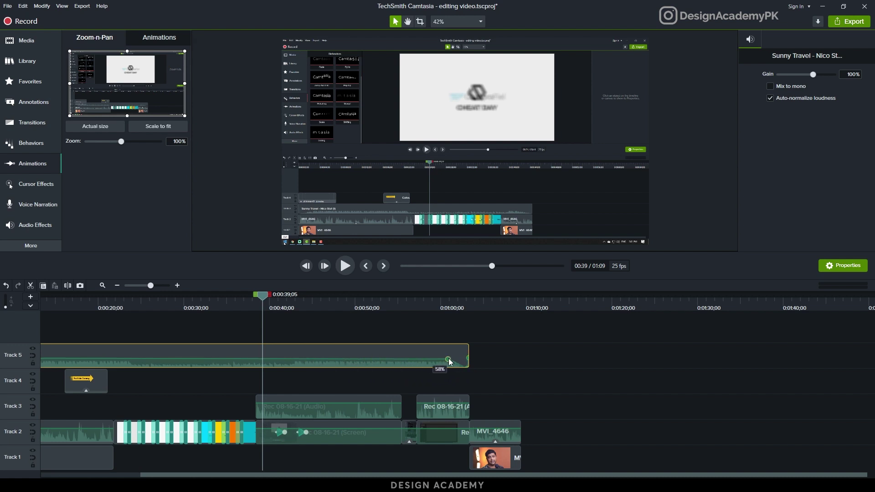
left_click_drag(391, 368, 442, 368)
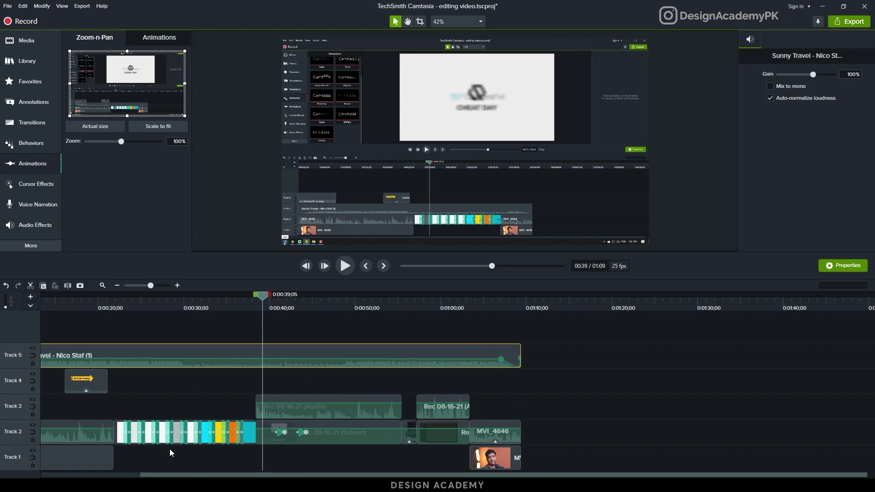
Rework the music's opening volume points into a fade-in from 0% over about 3 seconds, and play the video from the start
left_click_drag(171, 477, 50, 450)
left_click_drag(119, 356, 41, 357)
left_click_drag(124, 357, 45, 357)
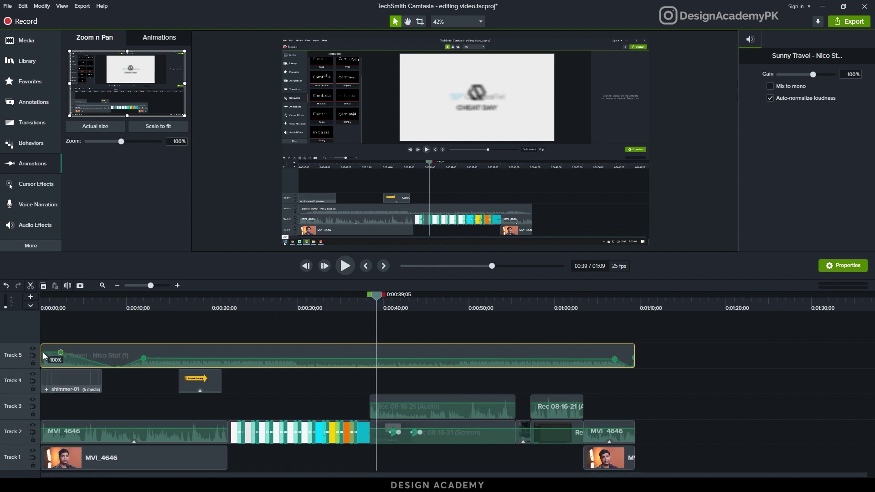
left_click_drag(118, 368, 43, 366)
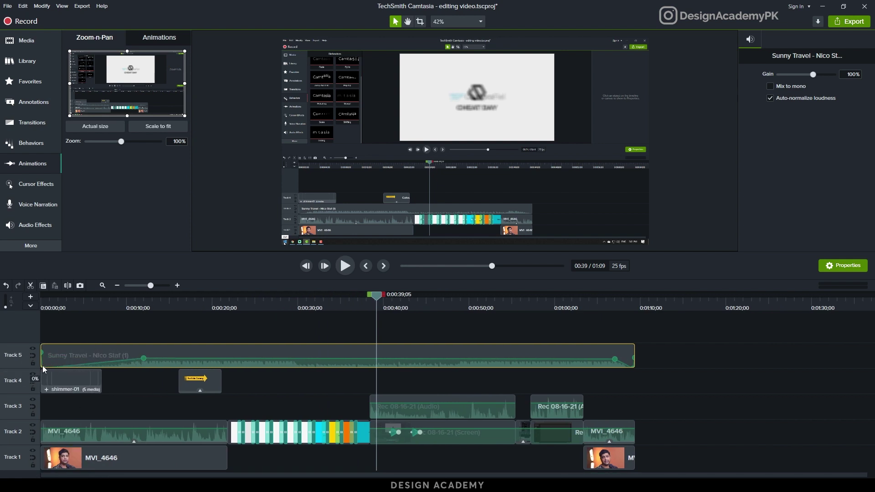
left_click_drag(144, 359, 72, 361)
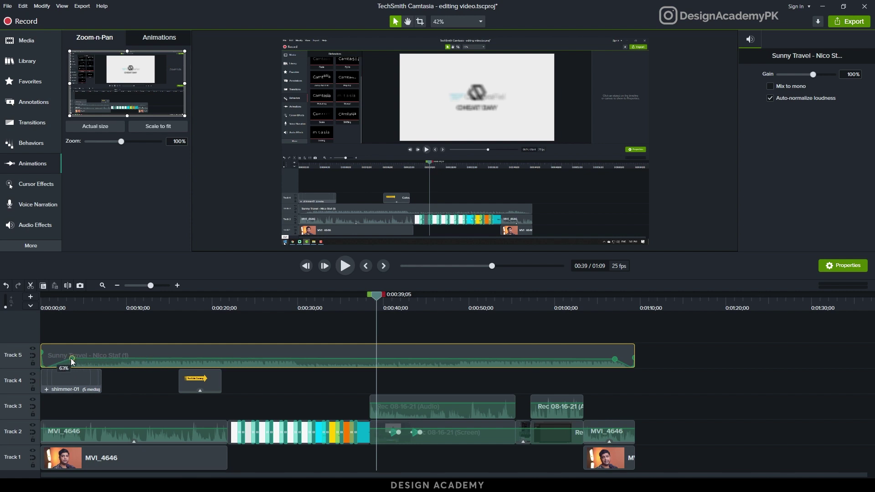
left_click(42, 306)
key("space")
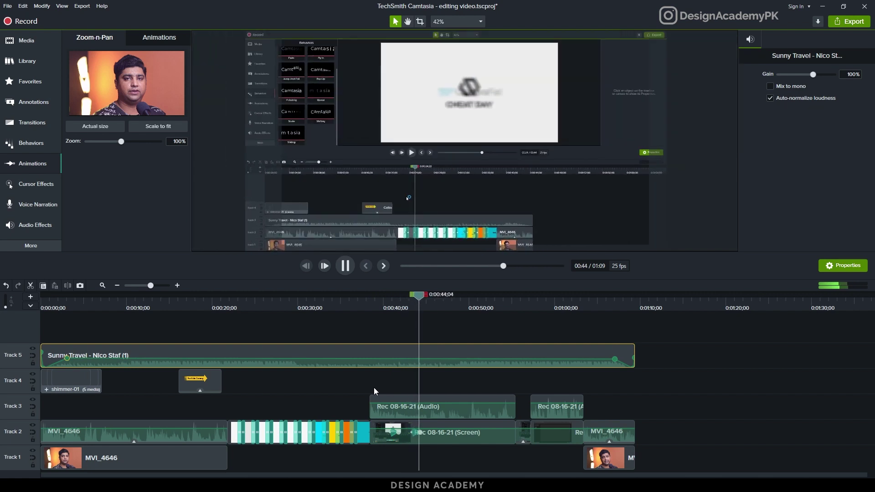
left_click(379, 385)
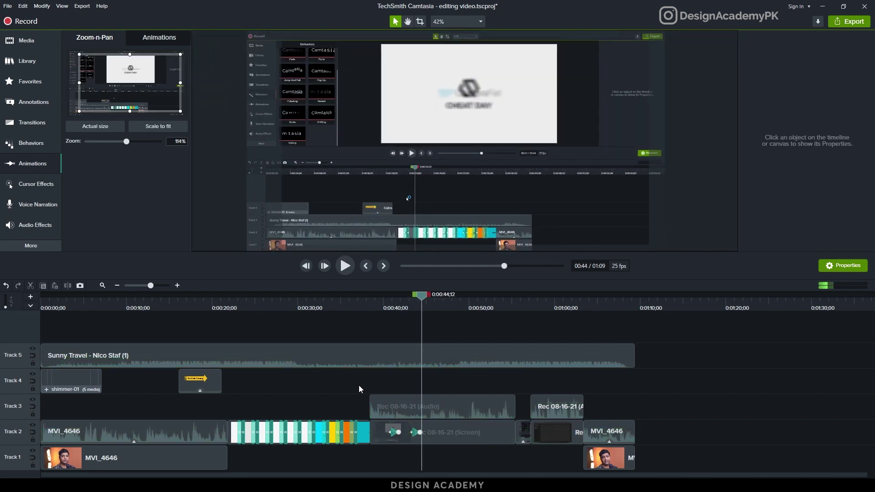
Apply the Emphasize audio effect to the first Rec 08-16-21 audio clip and play the result
left_click(392, 412)
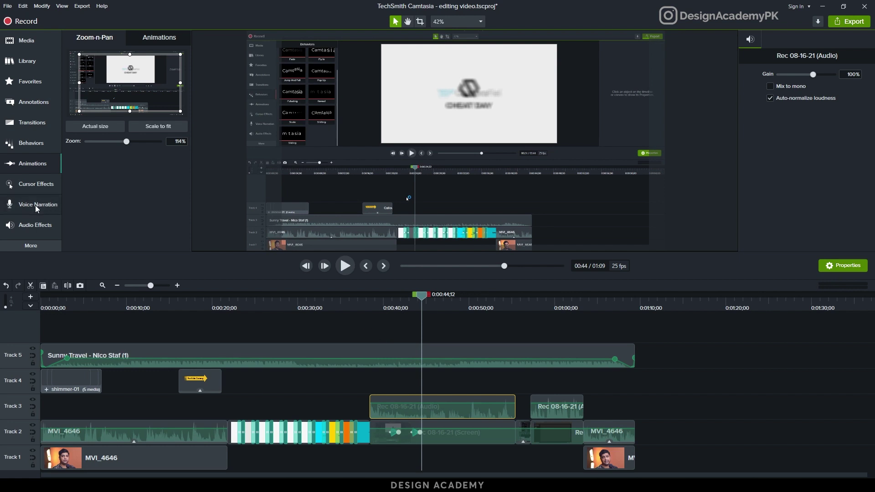
left_click(40, 226)
left_click_drag(96, 110, 398, 410)
key("h")
key("space")
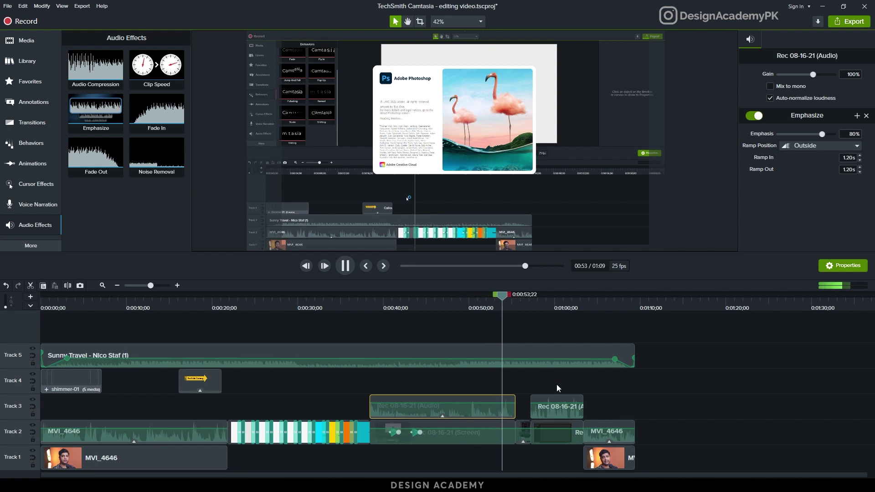
Delete the last recording segment's screen and audio clips and close the gap with the closing MVI_4646 clips
left_click(563, 436)
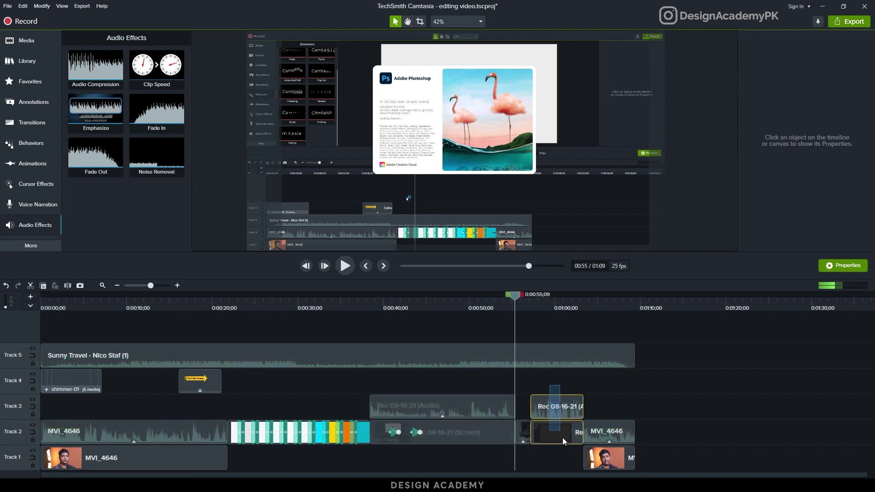
key("Delete")
left_click_drag(572, 407, 572, 437)
Trim the Sunny Travel music to end with the video at 0:01:03;06, apply a Fade Out effect to it and preview the ending
left_click_drag(634, 354, 582, 352)
left_click_drag(102, 162, 575, 358)
key("space")
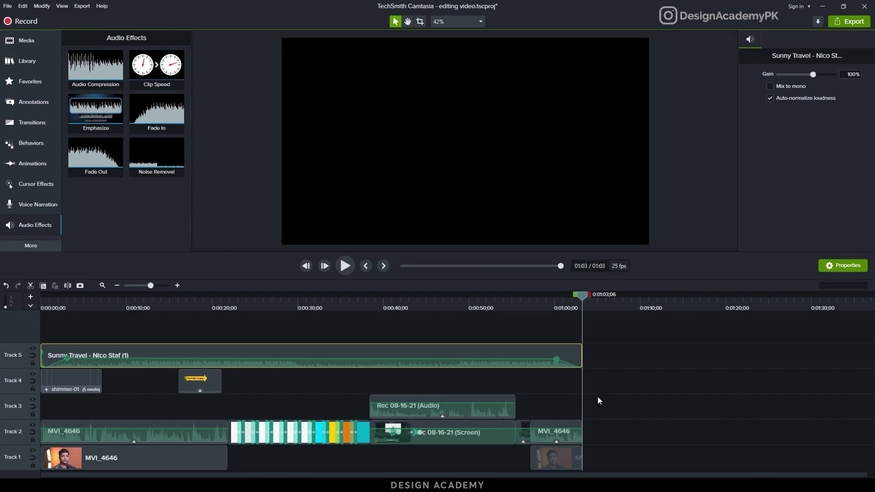
left_click(546, 310)
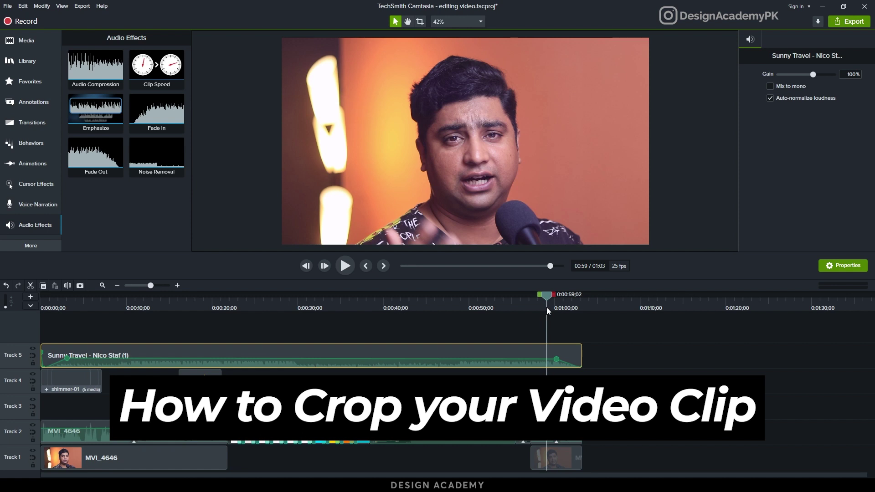
Crop the closing MVI_4646 video clip from its right edge to about 1,317 wide and shift it to about X -469
left_click(585, 338)
left_click(565, 456)
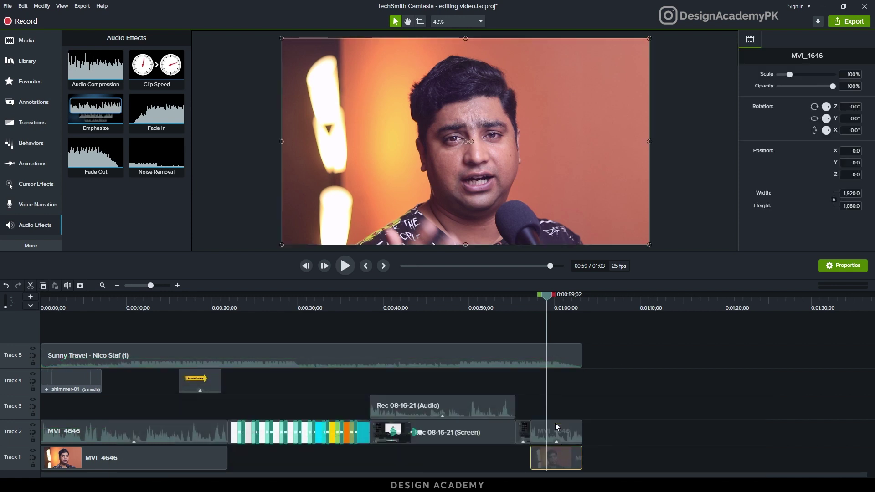
left_click(419, 25)
left_click_drag(649, 141, 528, 142)
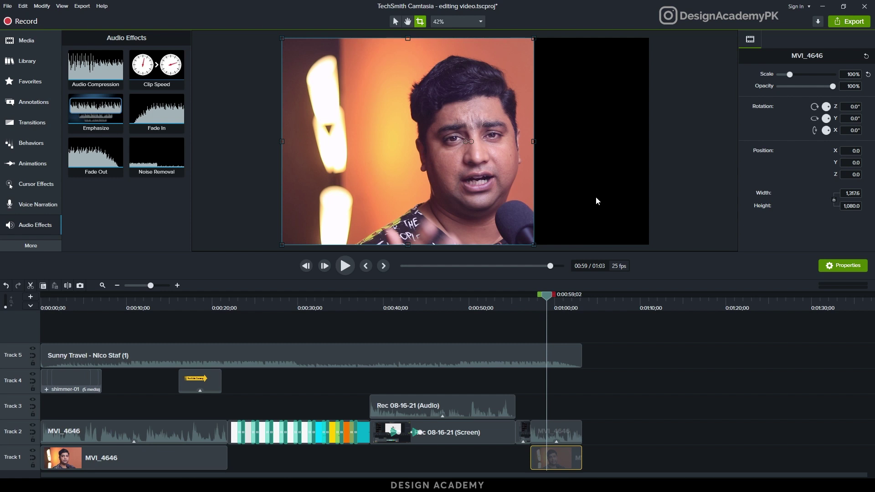
left_click_drag(471, 163, 381, 162)
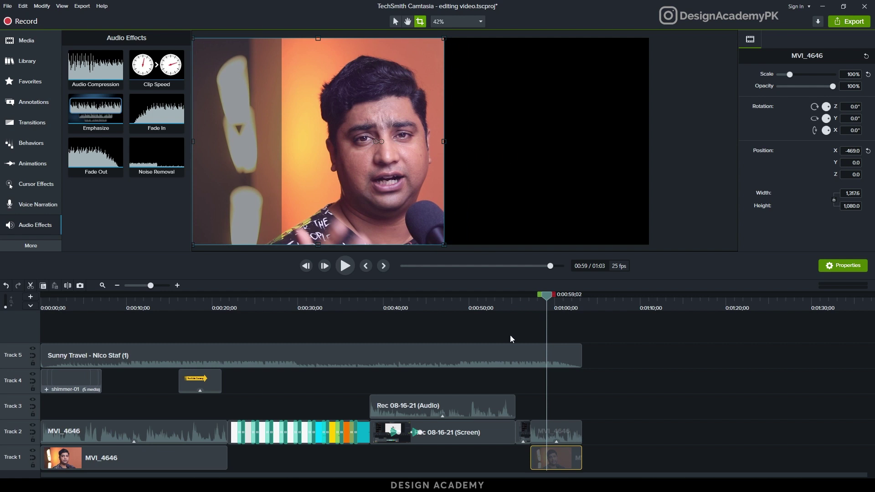
Move the closing MVI_4646 clips up one track and place a copy of the last logo clips on Track 1, ending with the video
left_click_drag(573, 465, 570, 407)
left_click(341, 437)
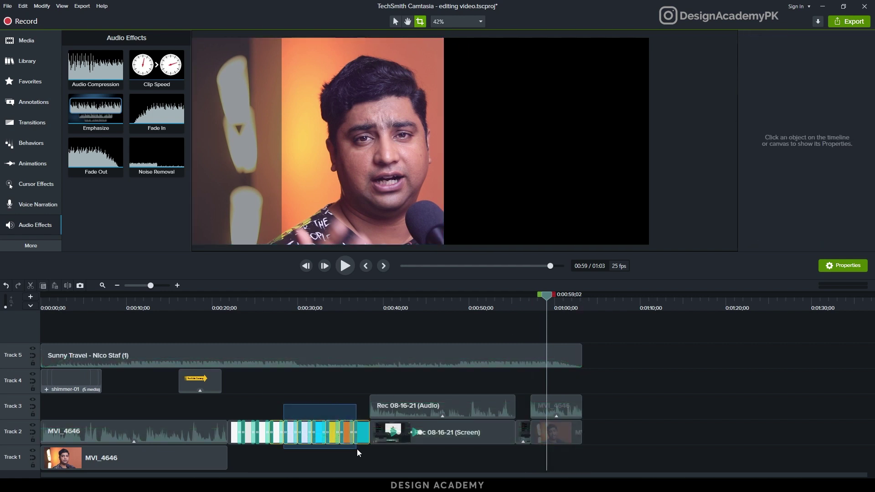
left_click(43, 286)
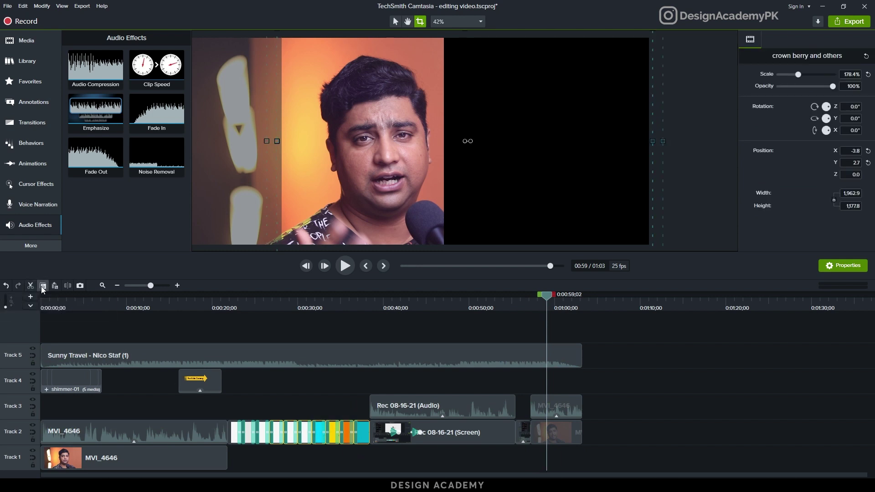
left_click(547, 296)
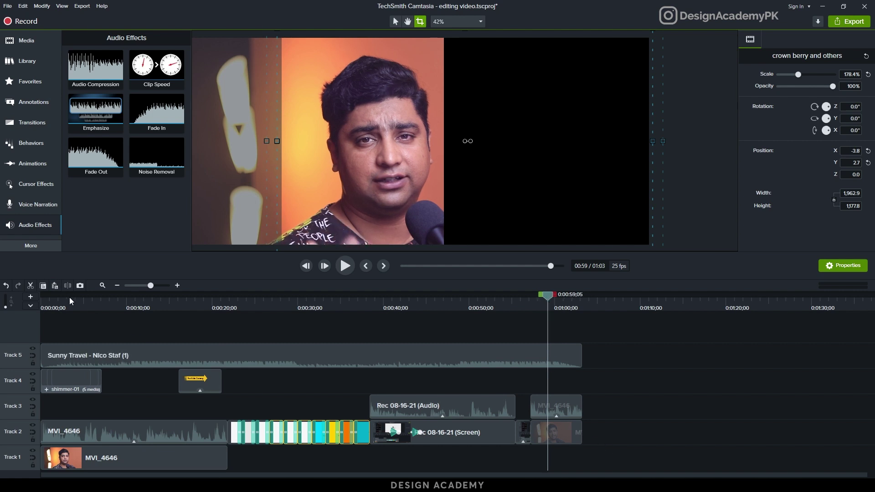
left_click(57, 287)
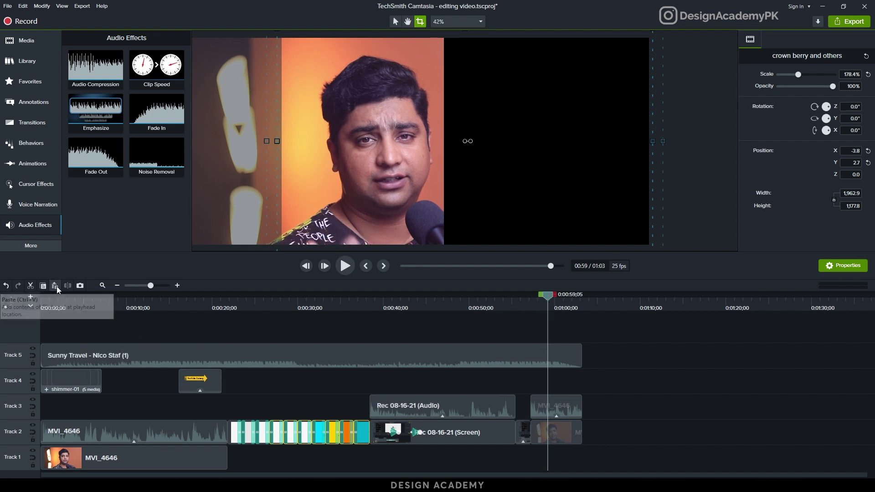
left_click_drag(679, 436, 588, 464)
left_click_drag(525, 453, 570, 461)
Shift the copied logo clips to about X 379.5, Y 0.4 beside the cropped speaker and play the ending
left_click(505, 306)
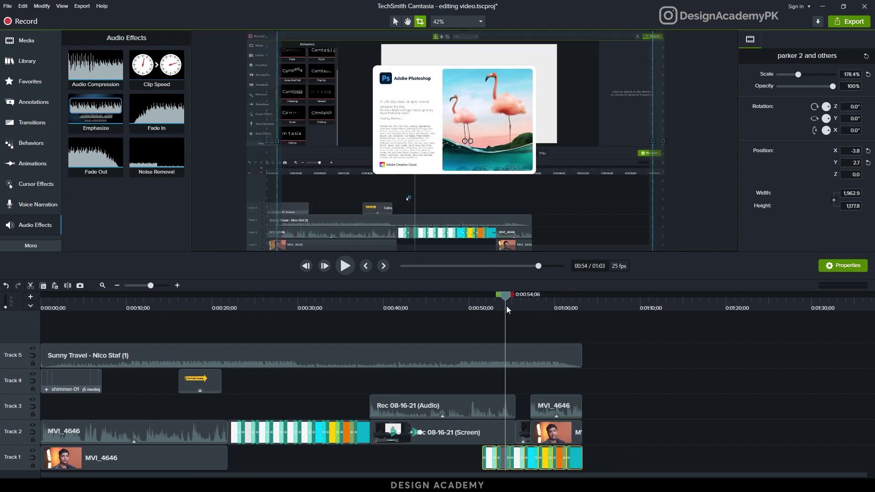
key("space")
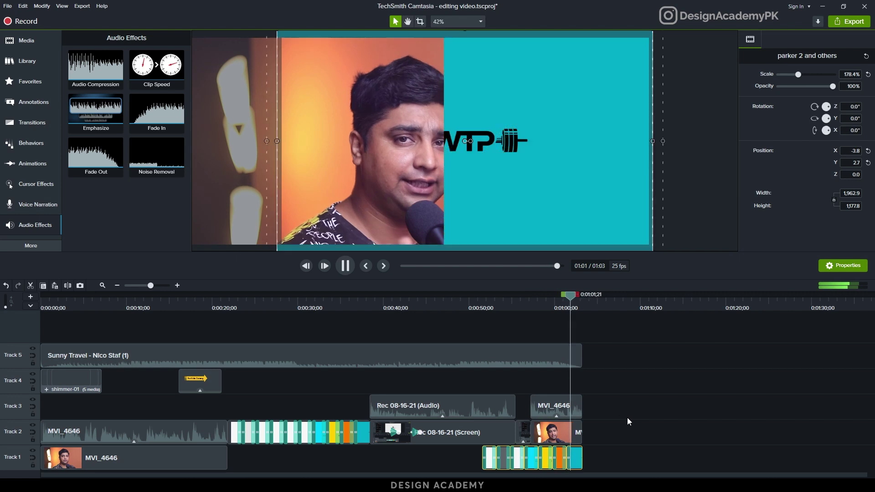
left_click(522, 211)
left_click_drag(522, 211, 594, 211)
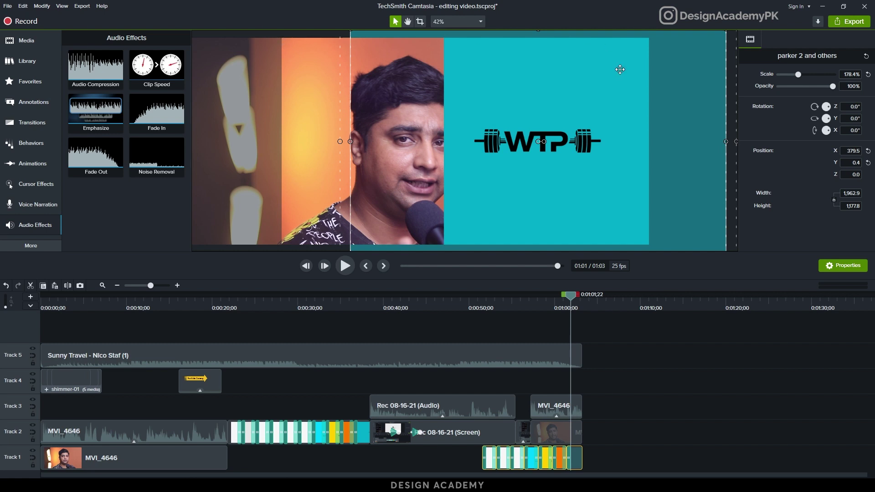
left_click(674, 403)
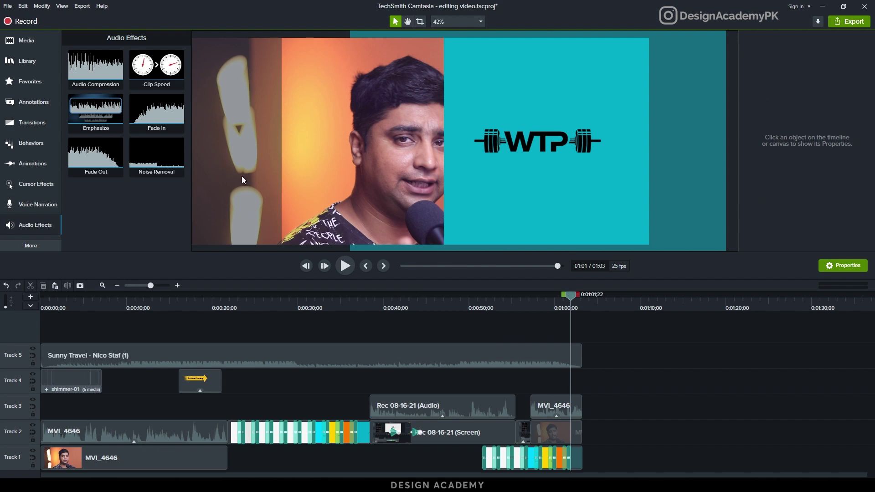
left_click(551, 305)
key("space")
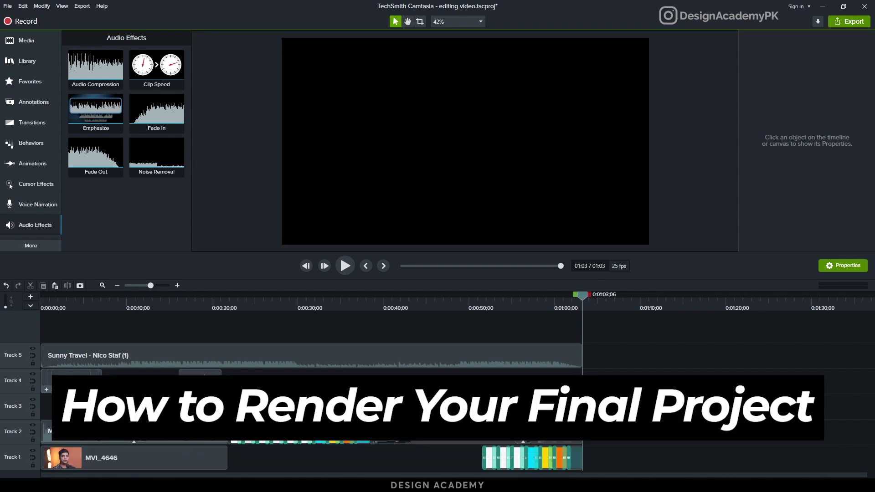
Start a local file export with custom production settings in the MP4 - Smart Player (HTML5) format
left_click(78, 8)
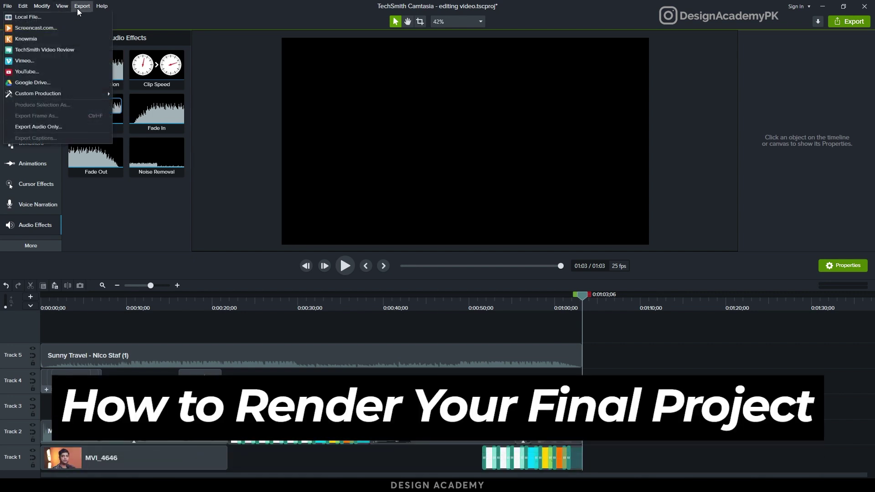
left_click(53, 18)
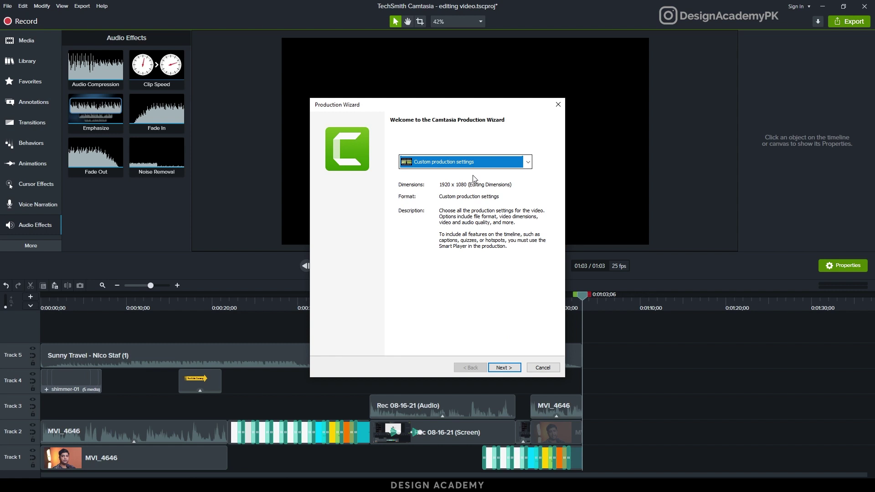
left_click(502, 368)
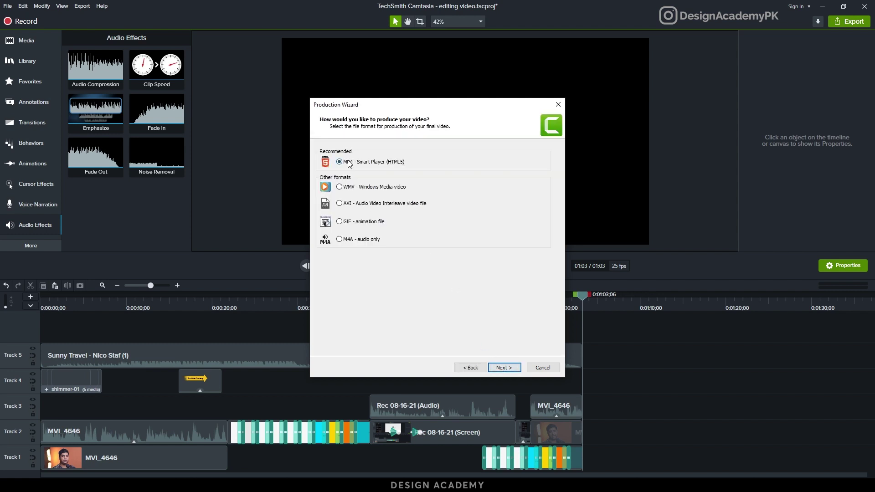
left_click(507, 369)
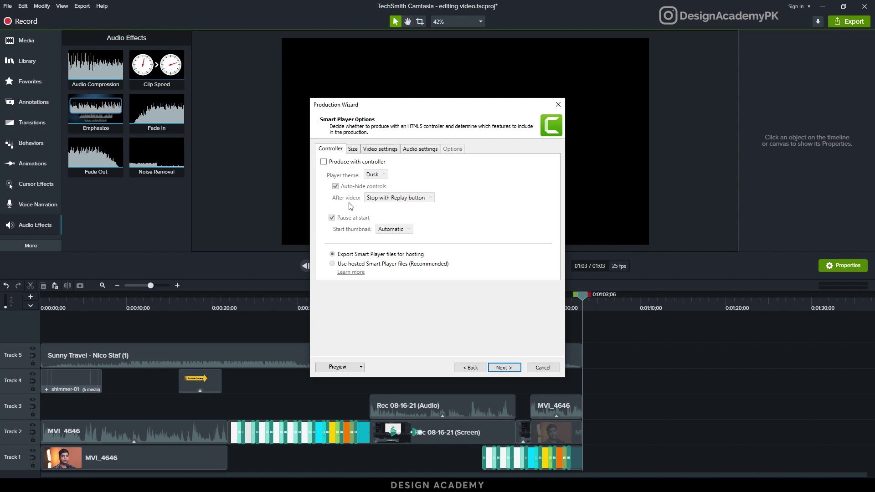
left_click(343, 163)
left_click(341, 163)
left_click(338, 163)
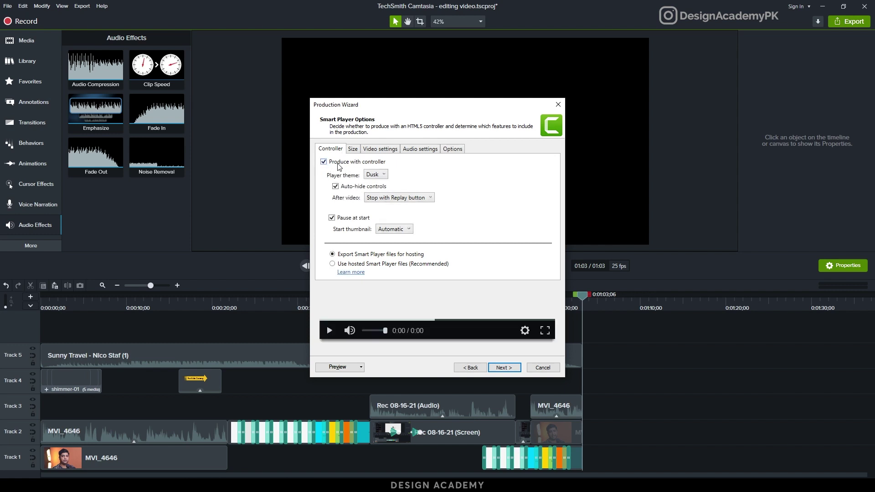
left_click(343, 164)
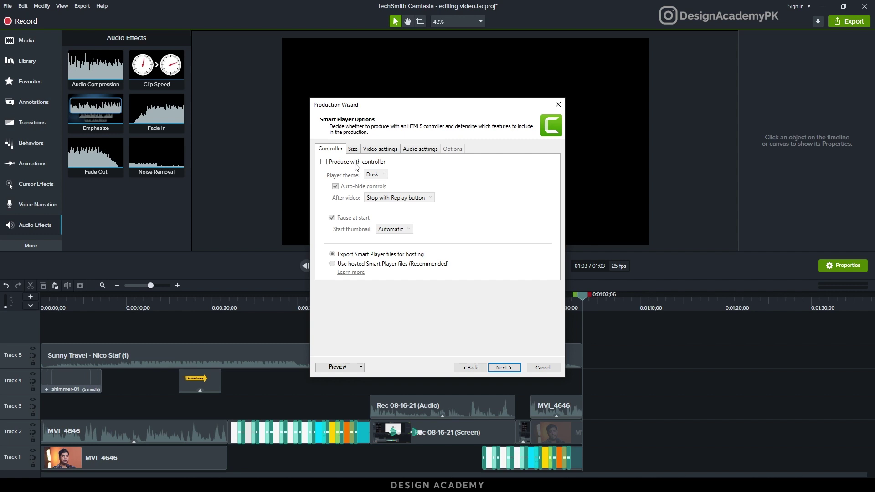
Review the export size, set the frame rate to 25 with Quality encoding, and accept the 128 kbps audio settings
left_click(352, 150)
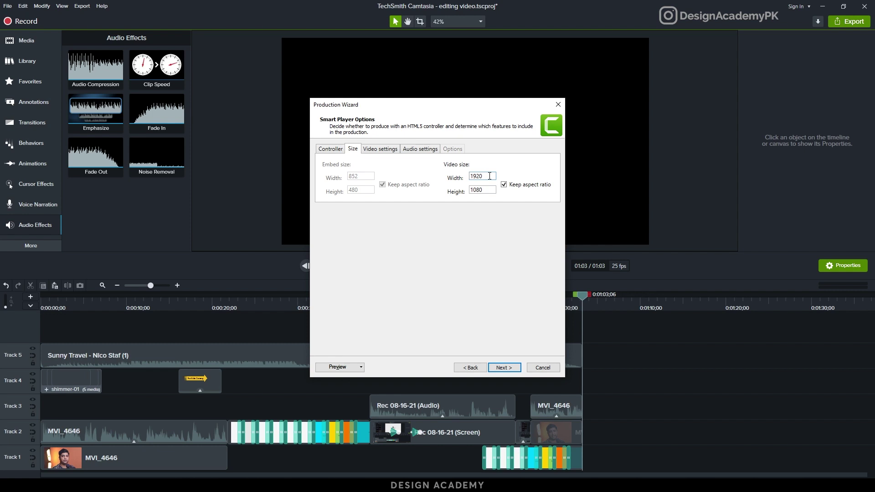
left_click(388, 151)
double_click(369, 166)
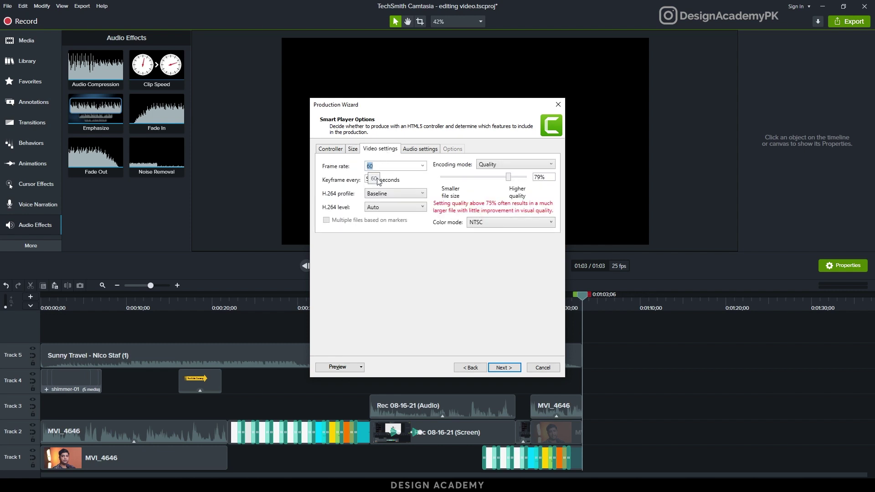
left_click_drag(391, 108, 294, 148)
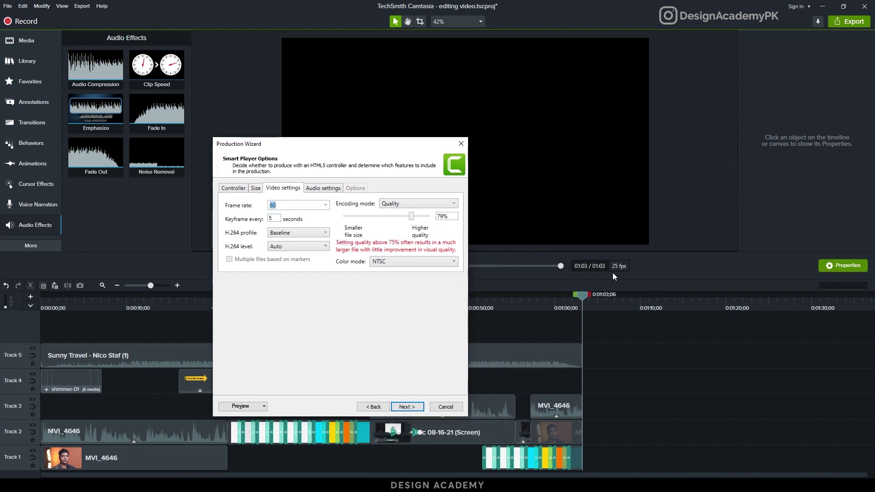
type("25")
left_click(393, 205)
left_click(402, 214)
left_click(311, 189)
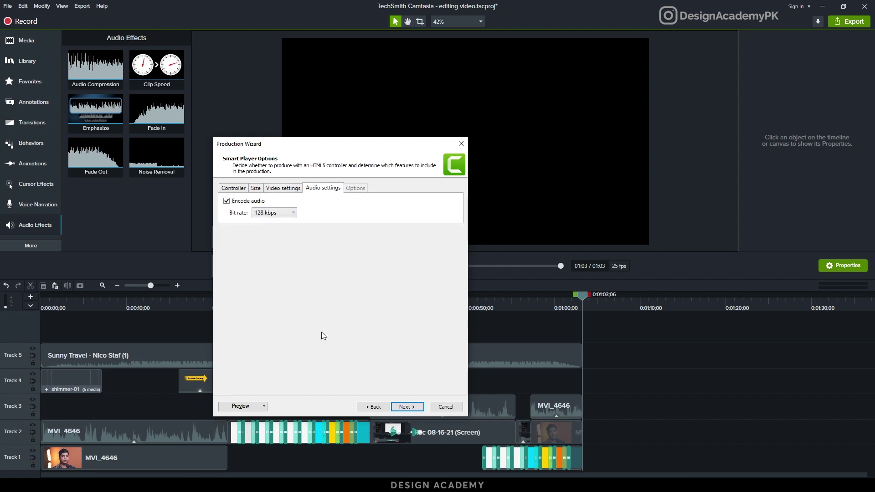
left_click(404, 409)
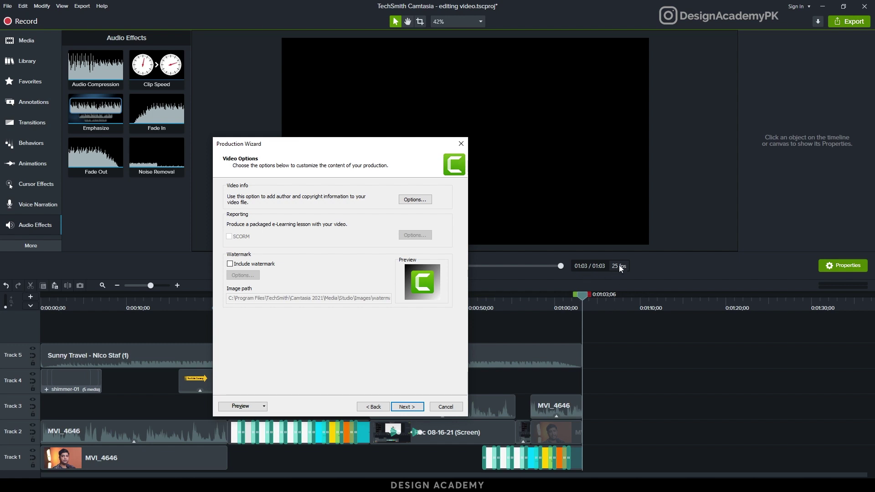
left_click(247, 264)
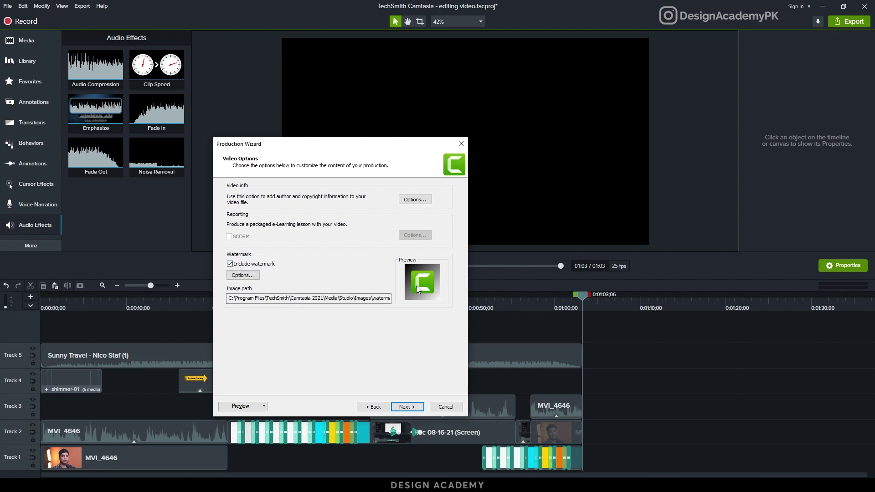
left_click_drag(293, 300, 358, 301)
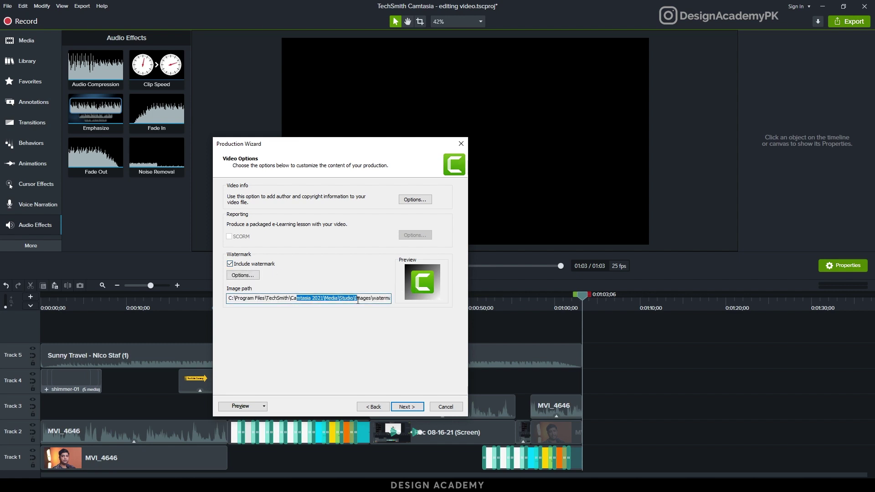
left_click(250, 265)
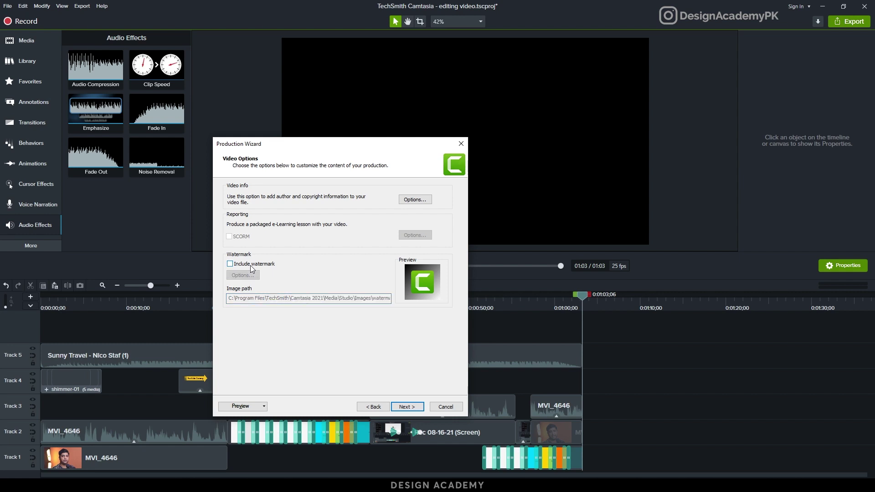
Render the video as "editing video" into E:\camtasia projects and close the production results
left_click(414, 405)
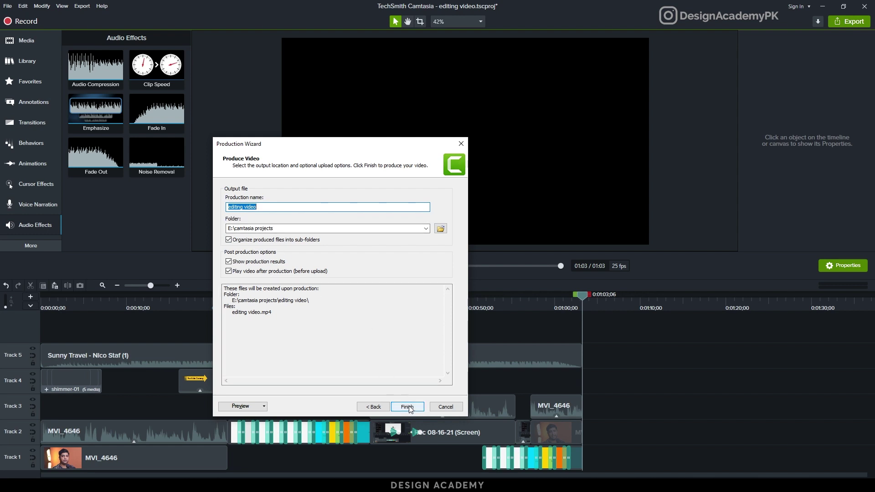
left_click(408, 406)
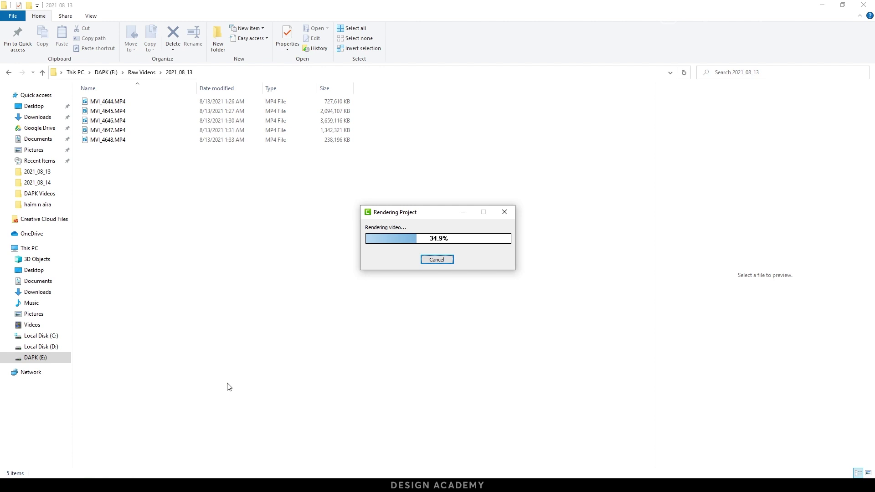
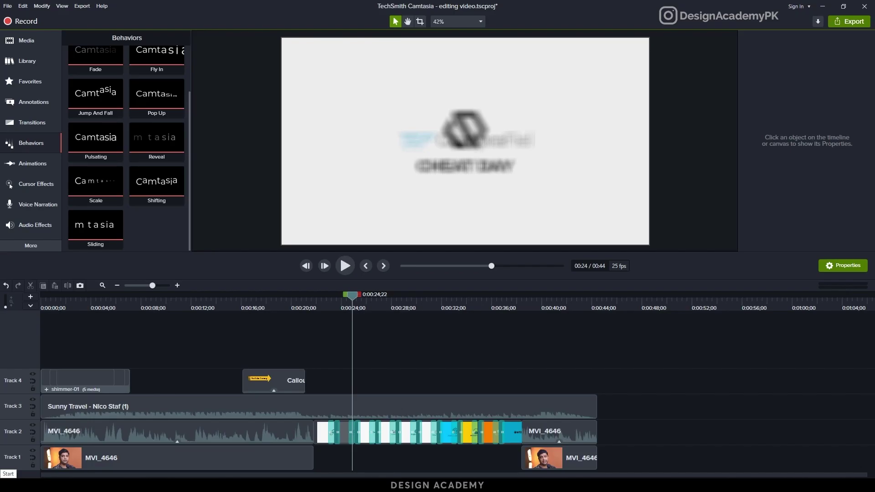
left_click(9, 486)
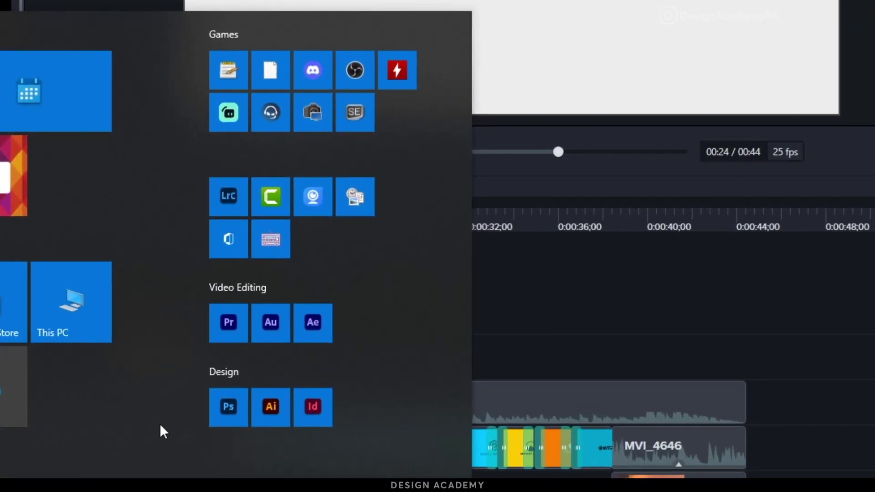
left_click(225, 412)
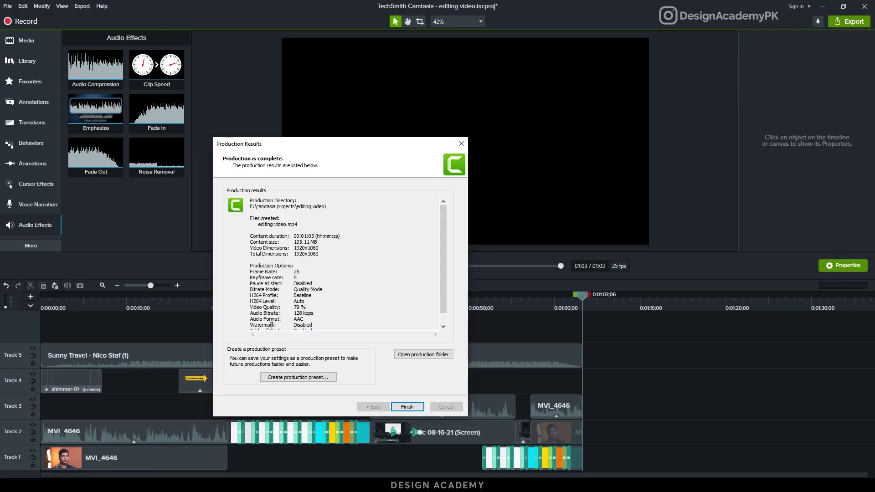
left_click(406, 408)
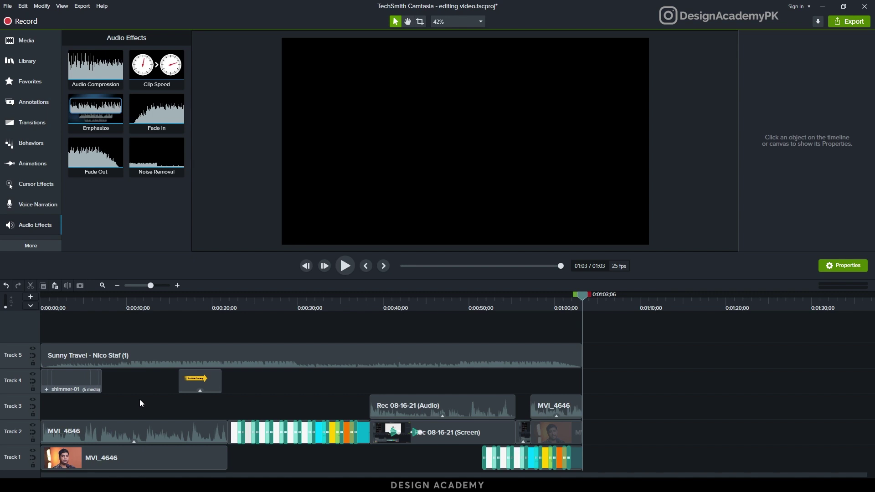
Apply the Highlight cursor effect to the Rec 08-16-21 (Screen) clip around 0:00:44;10
left_click(419, 307)
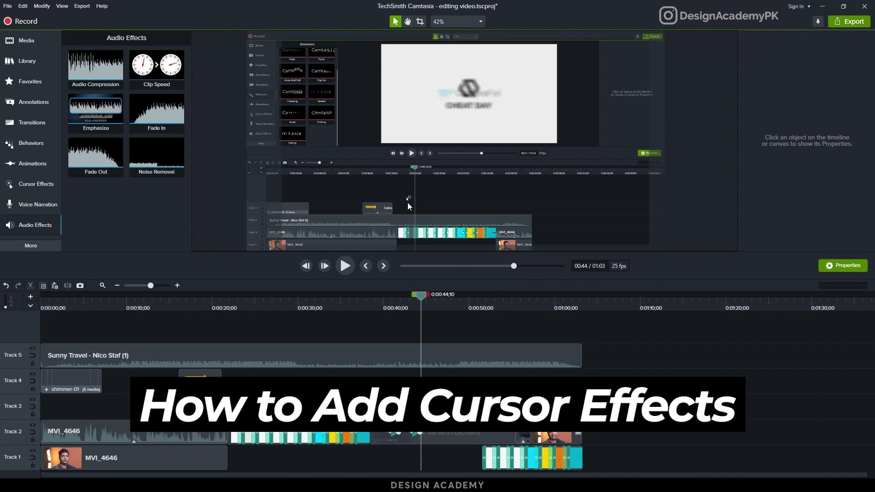
left_click(31, 186)
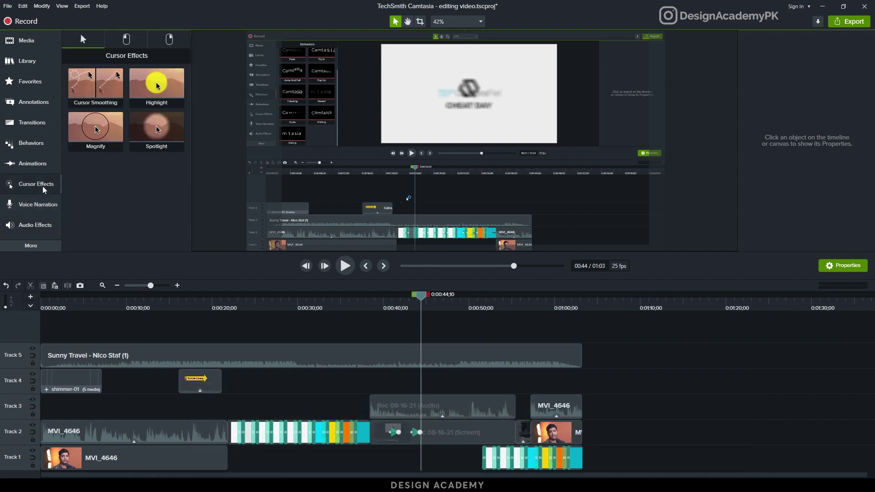
left_click_drag(155, 84, 442, 432)
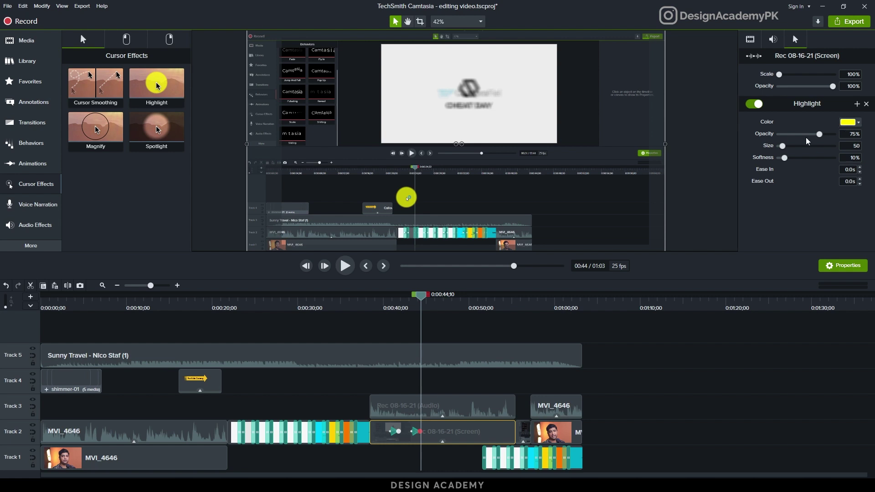
Try a size of 70 and softness of 24% for the cursor Highlight, and undo these changes along with the effect itself
mouse_move(783, 146)
left_mouse_down()
mouse_move(806, 161)
mouse_move(793, 160)
left_mouse_up()
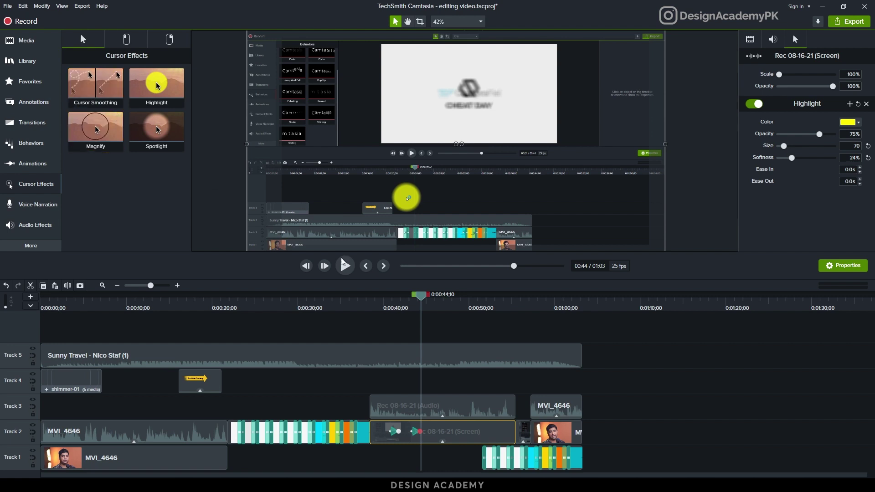
key("ctrl+z")
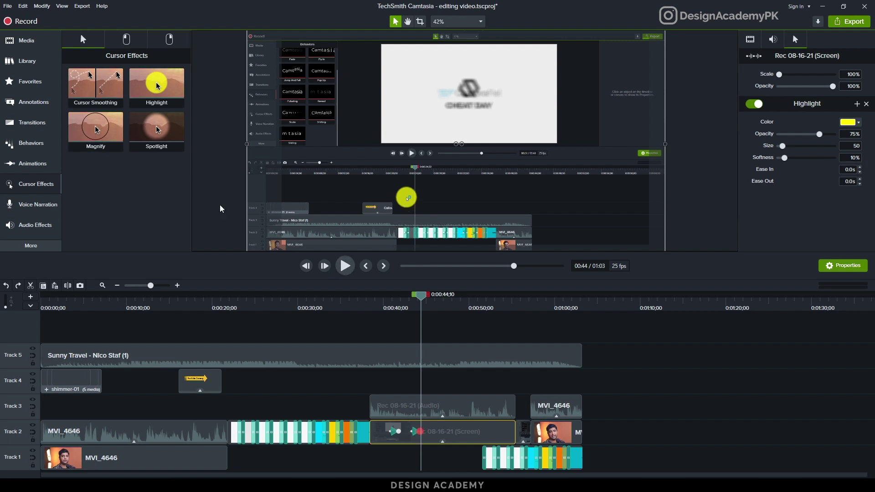
key("ctrl+z")
Try the Magnify and Spotlight cursor effects on the Rec 08-16-21 (Screen) clip and check other moments of the recording
left_click_drag(96, 130, 433, 435)
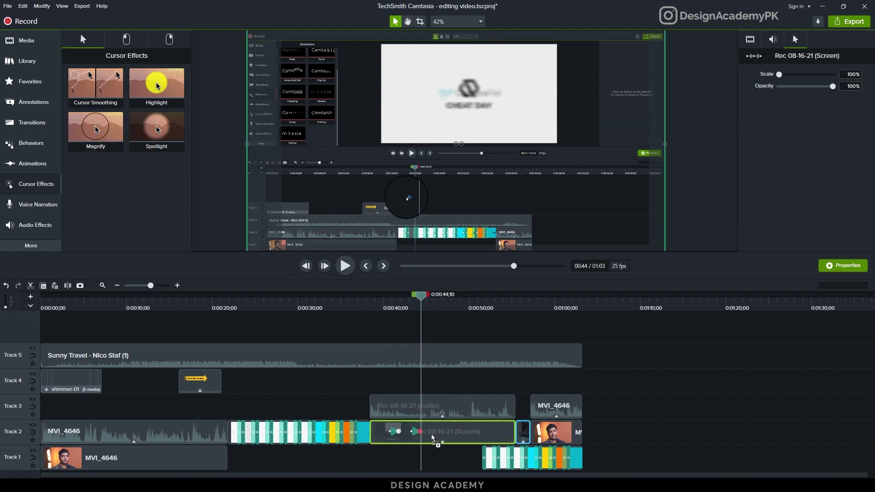
left_click_drag(428, 312, 459, 314)
left_click_drag(165, 142, 418, 420)
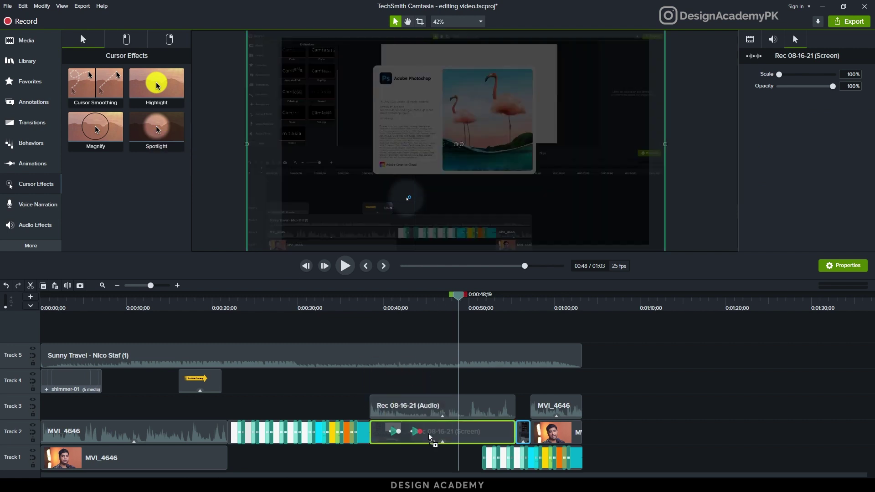
left_click(381, 357)
left_click_drag(388, 316, 480, 325)
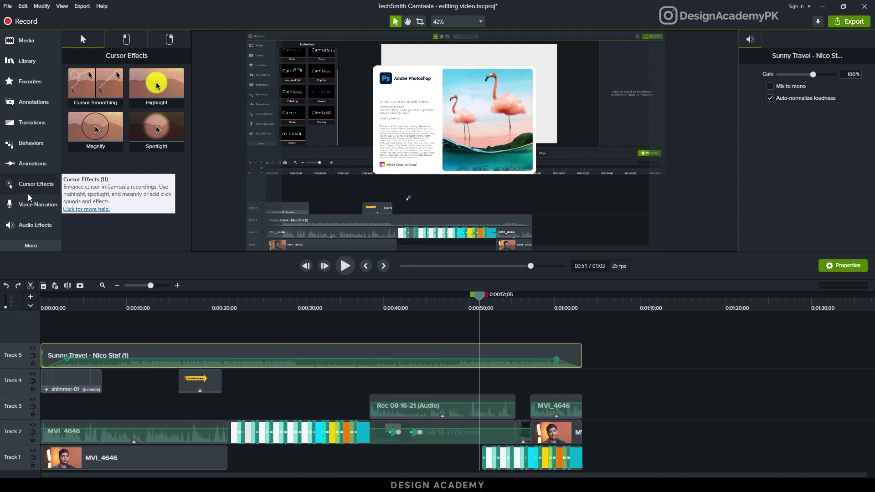
Try the left-click Rings effect on the Rec 08-16-21 (Screen) clip, check it around 0:00:42;09, and undo it
left_click(125, 44)
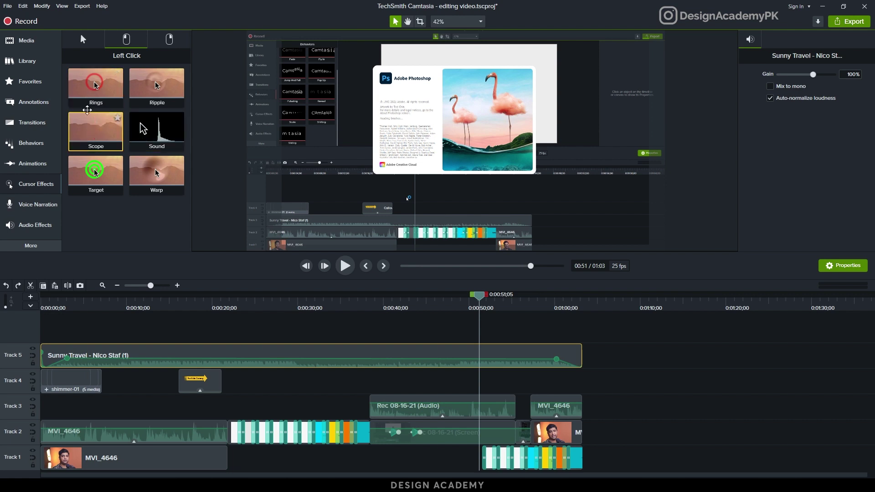
left_click_drag(120, 121, 433, 431)
left_click_drag(365, 310, 404, 324)
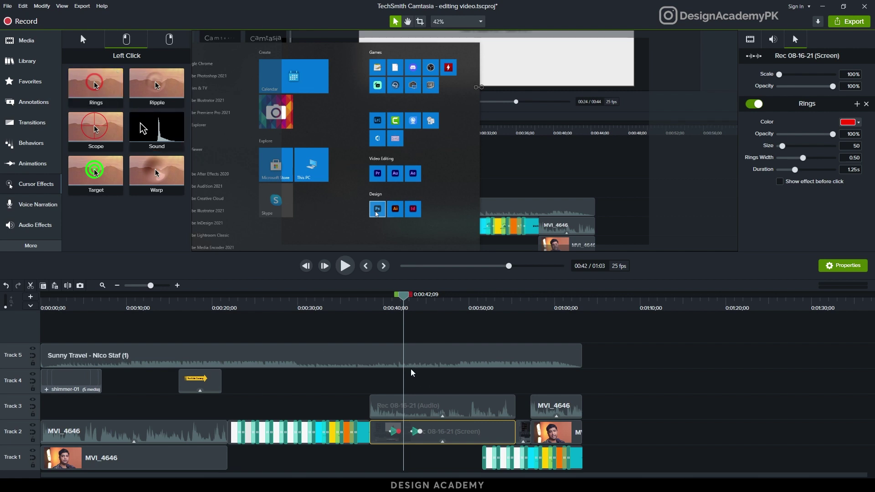
key("ctrl+z")
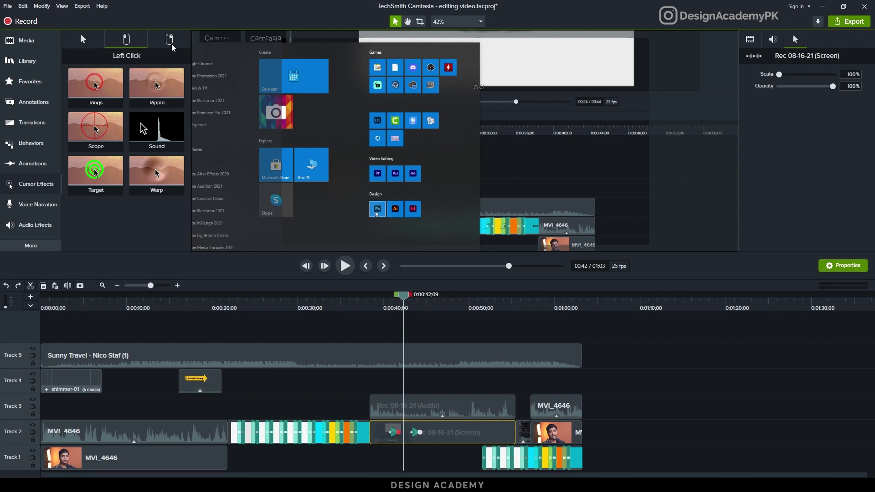
Compare the available right-click and left-click effects and return to the general cursor effects
left_click(172, 46)
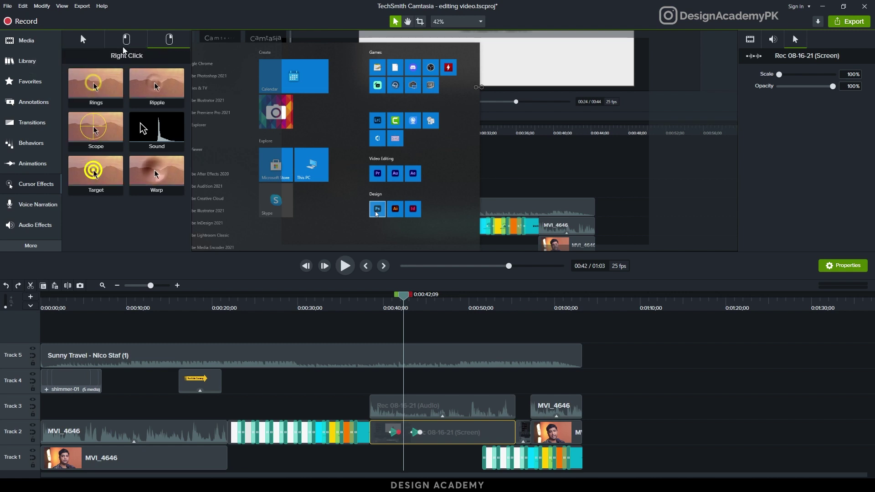
left_click(132, 46)
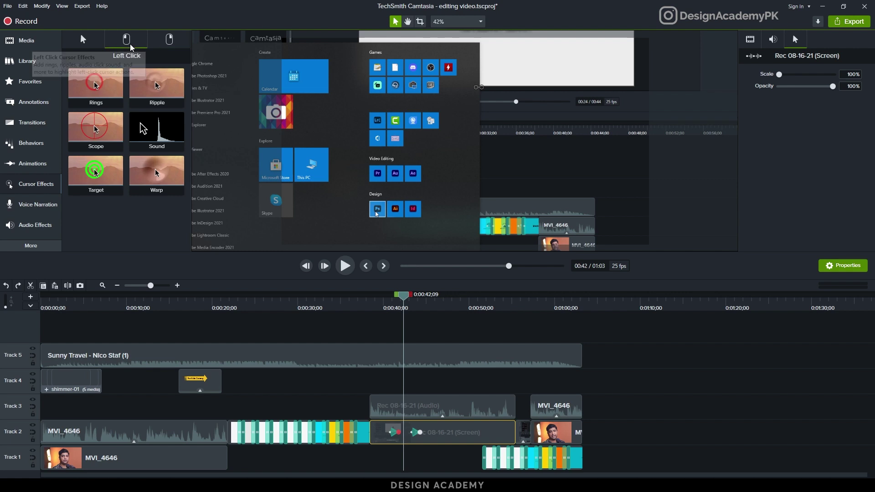
left_click(169, 46)
left_click(90, 43)
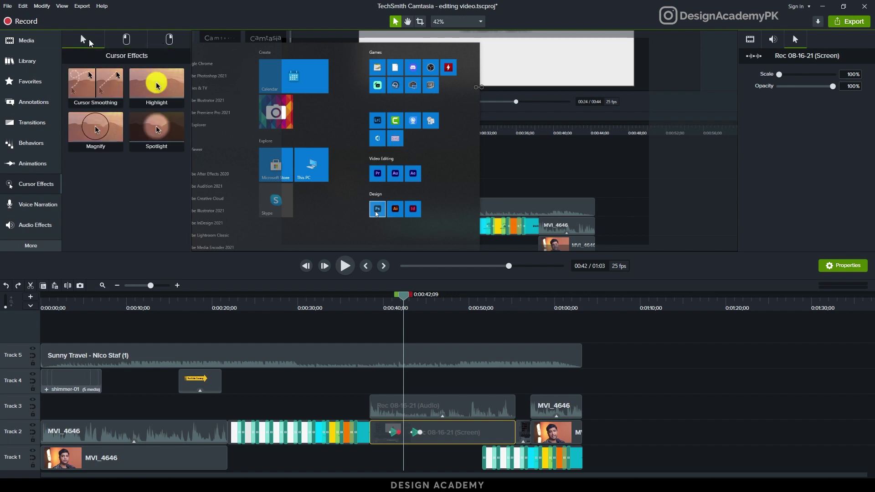